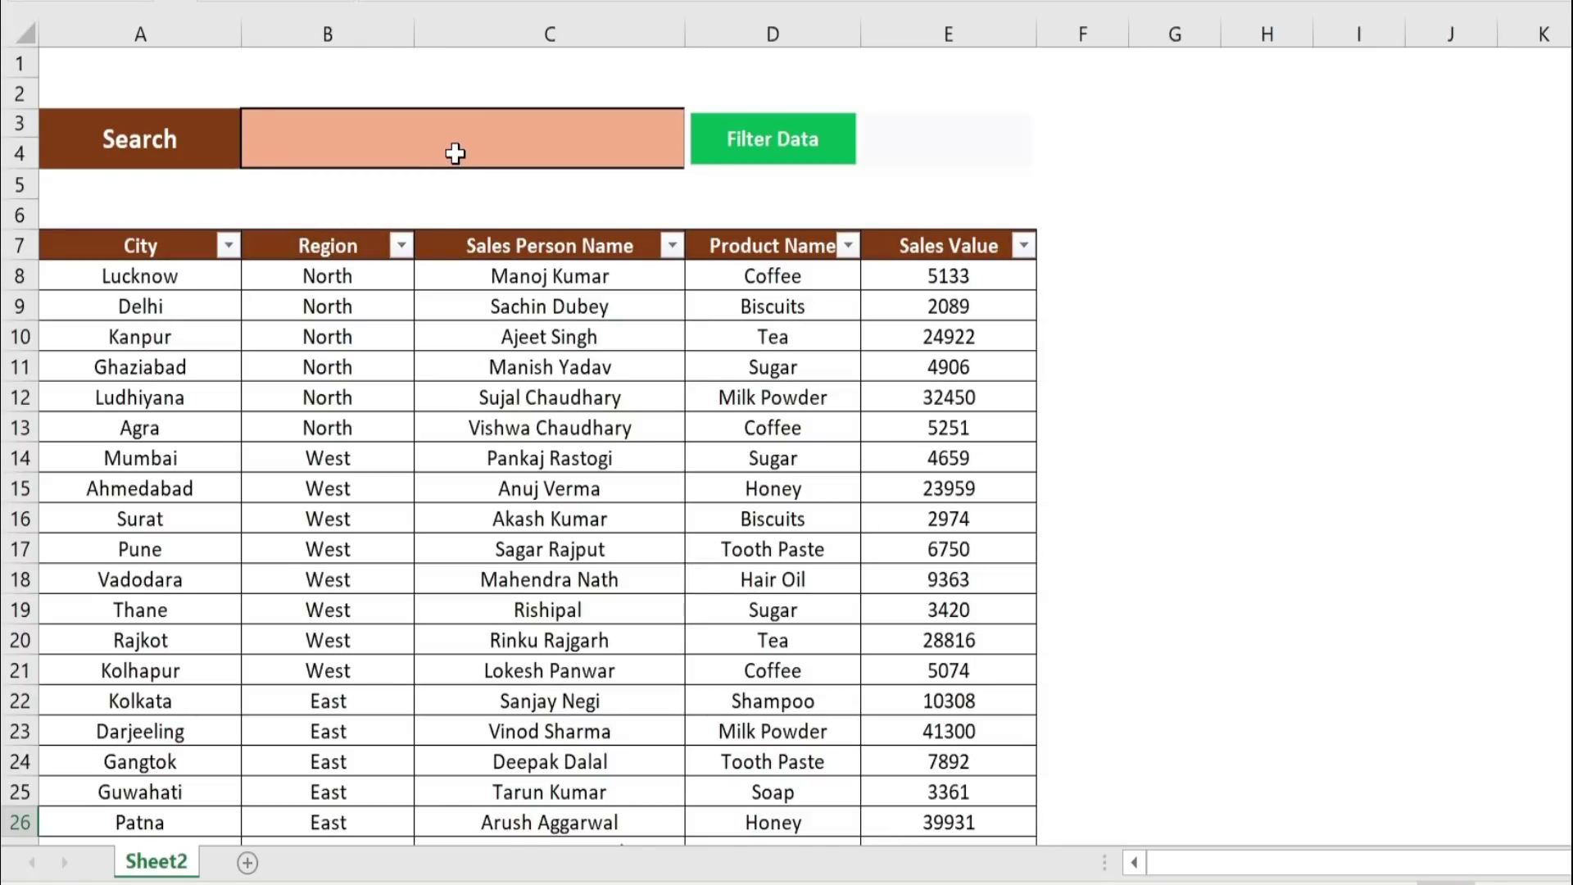
# - Enter Agra in the search cell, filter to the six Agra rows, then clear the filter
pyautogui.click(456, 153)
pyautogui.write('Agra')
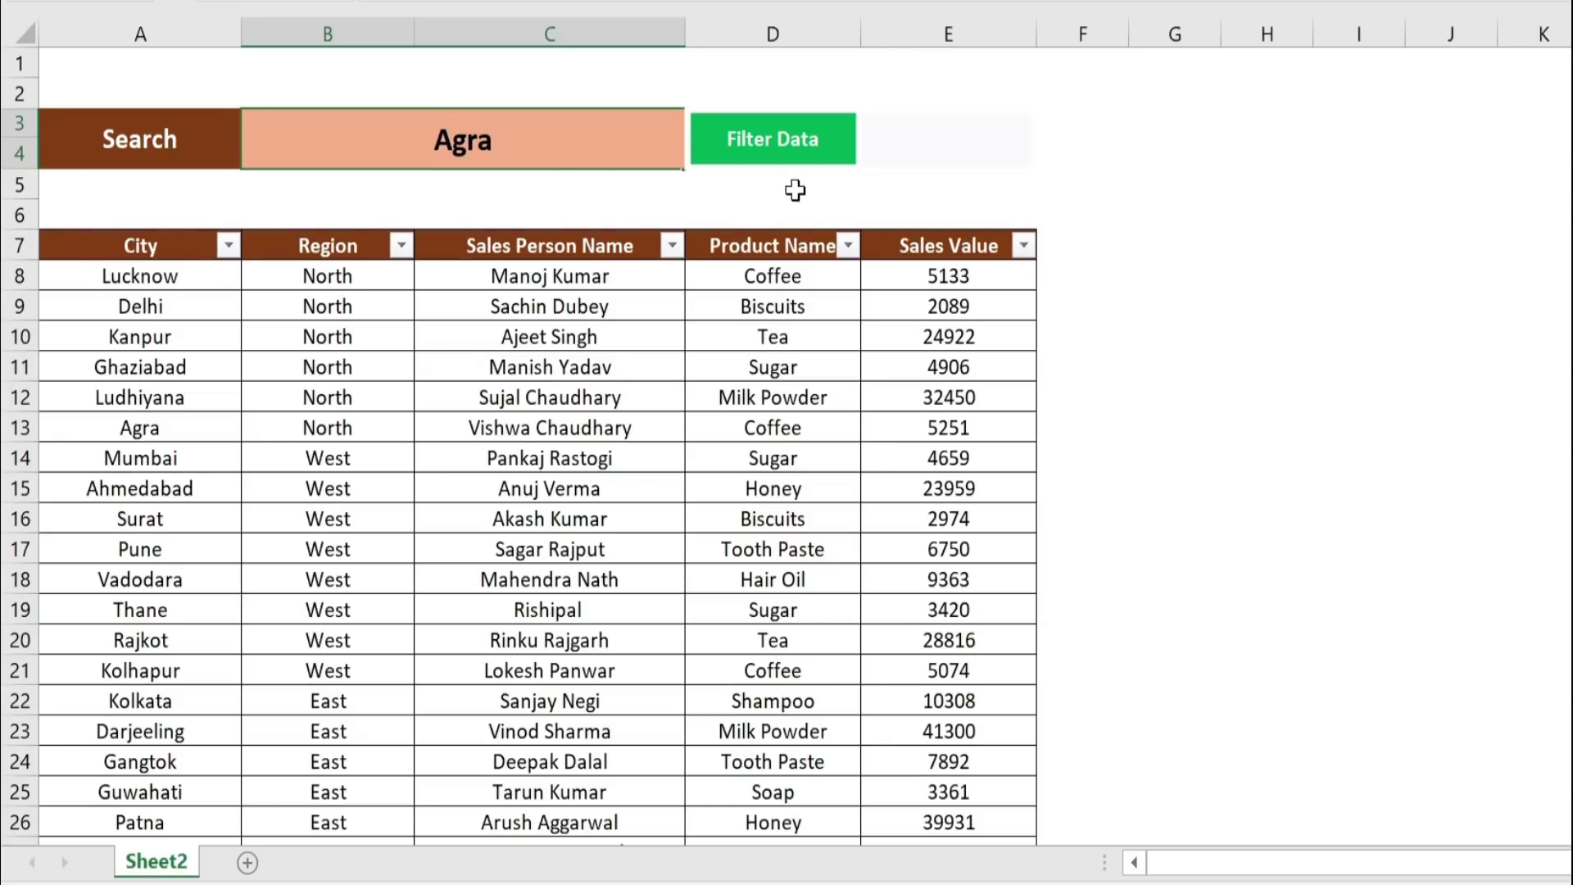
pyautogui.click(775, 160)
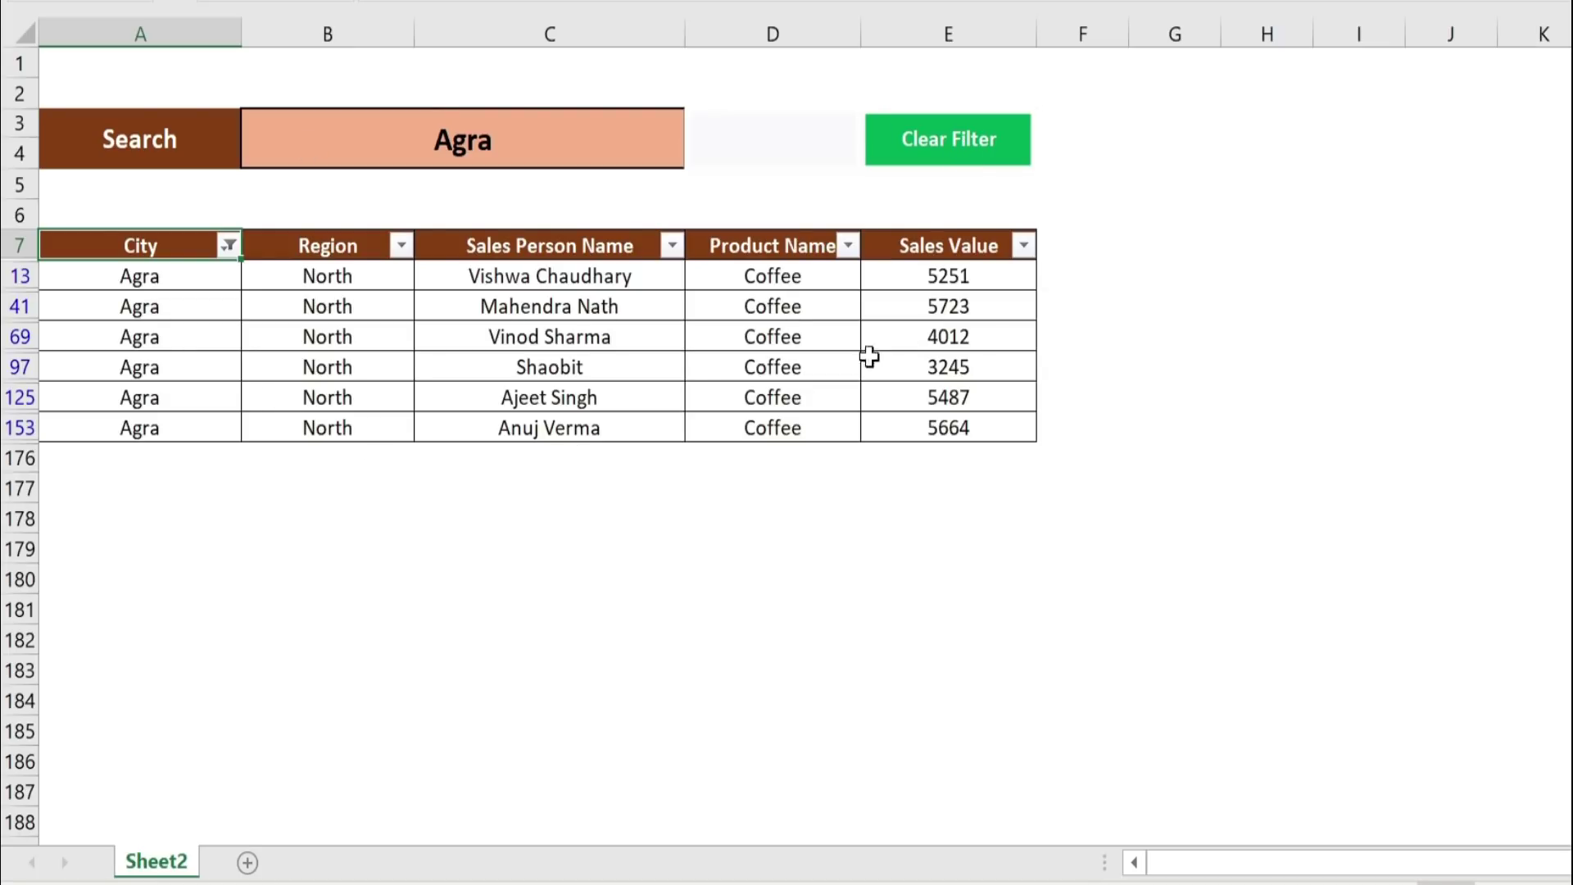
pyautogui.click(951, 152)
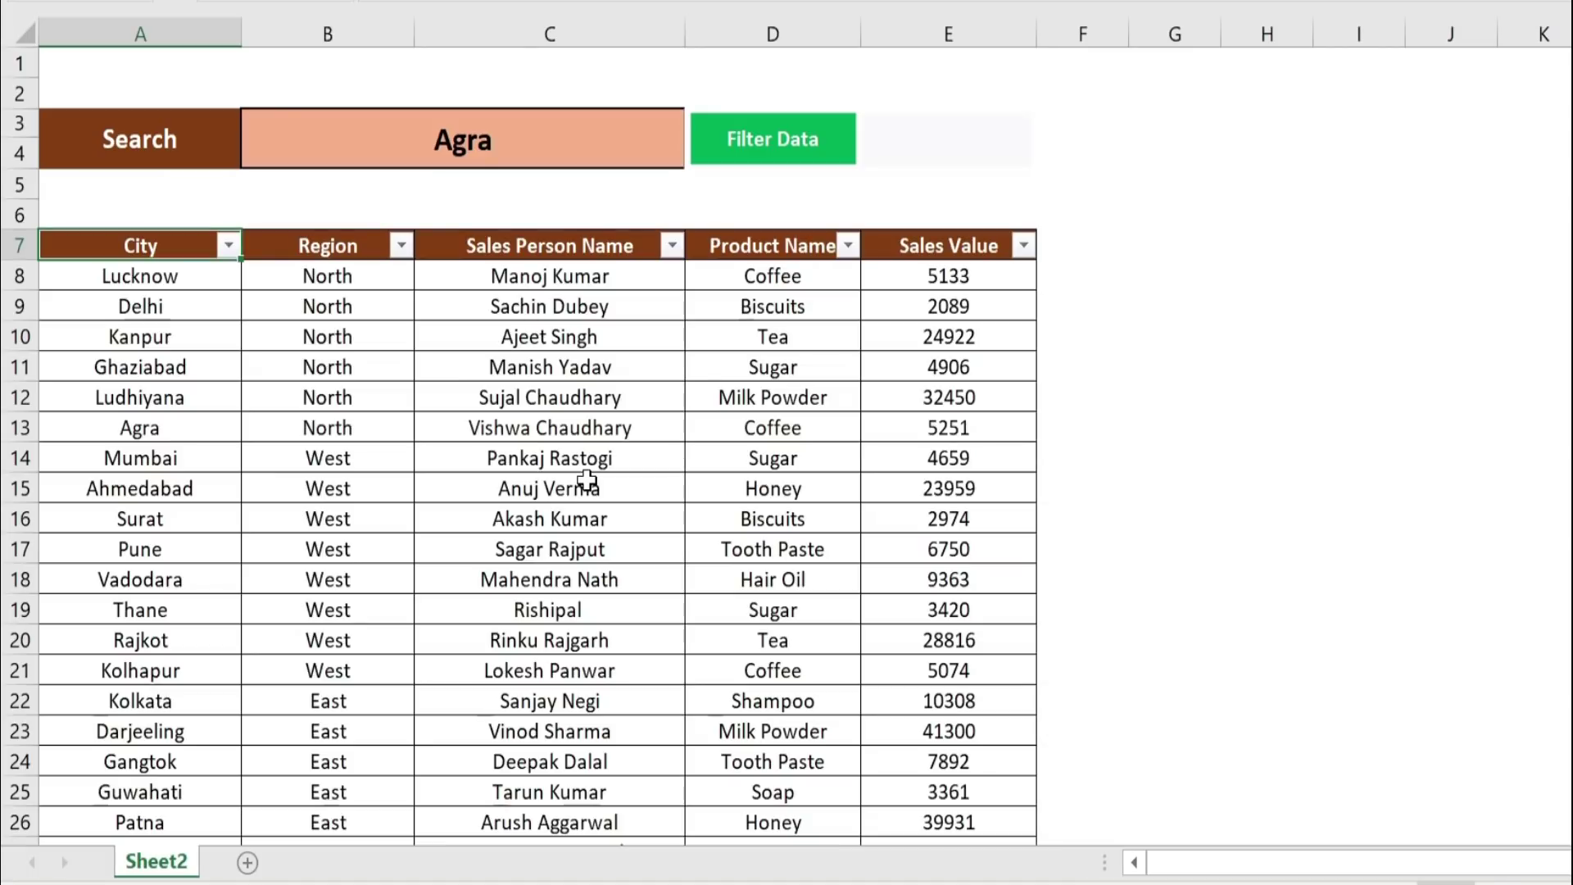
# - Enter Mumbai in the search cell, filter to the Mumbai rows, then clear the filter
pyautogui.click(432, 142)
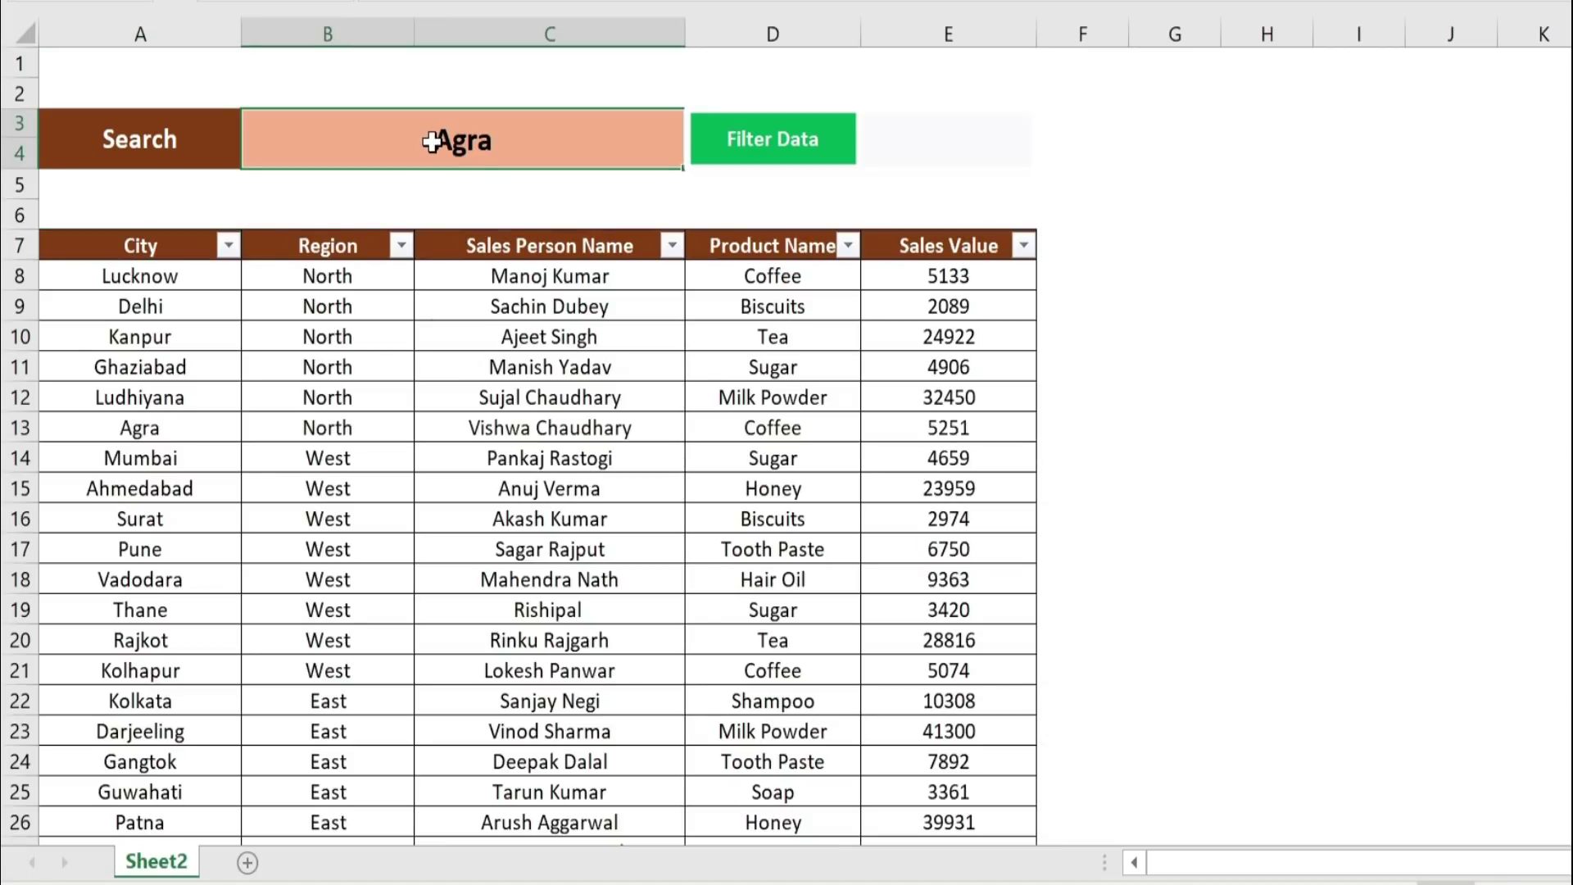
pyautogui.write('Mumbai')
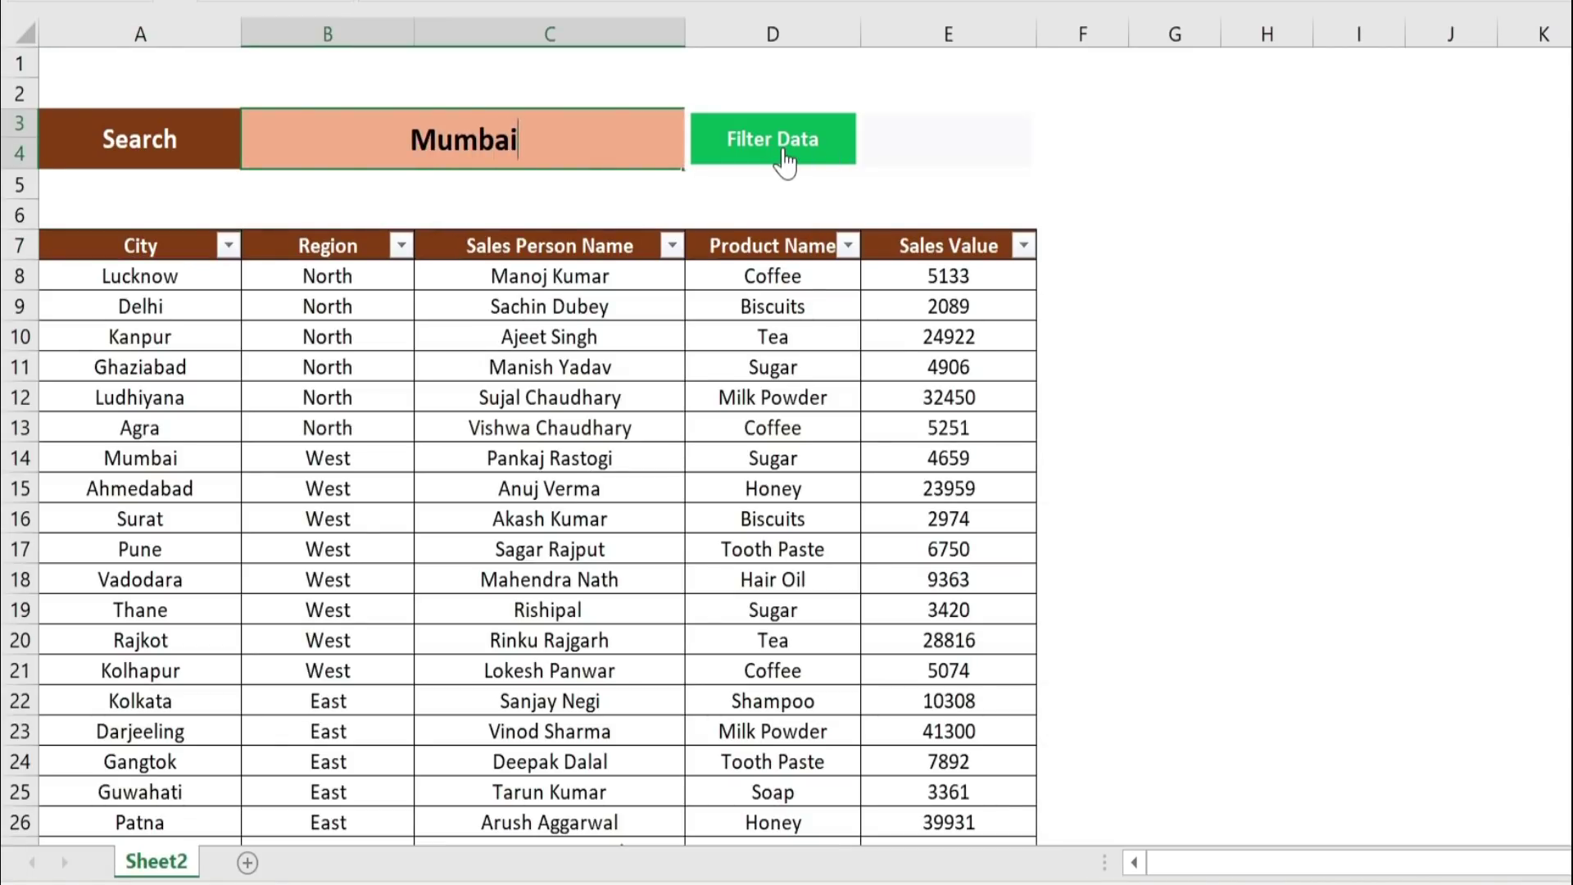
pyautogui.click(785, 160)
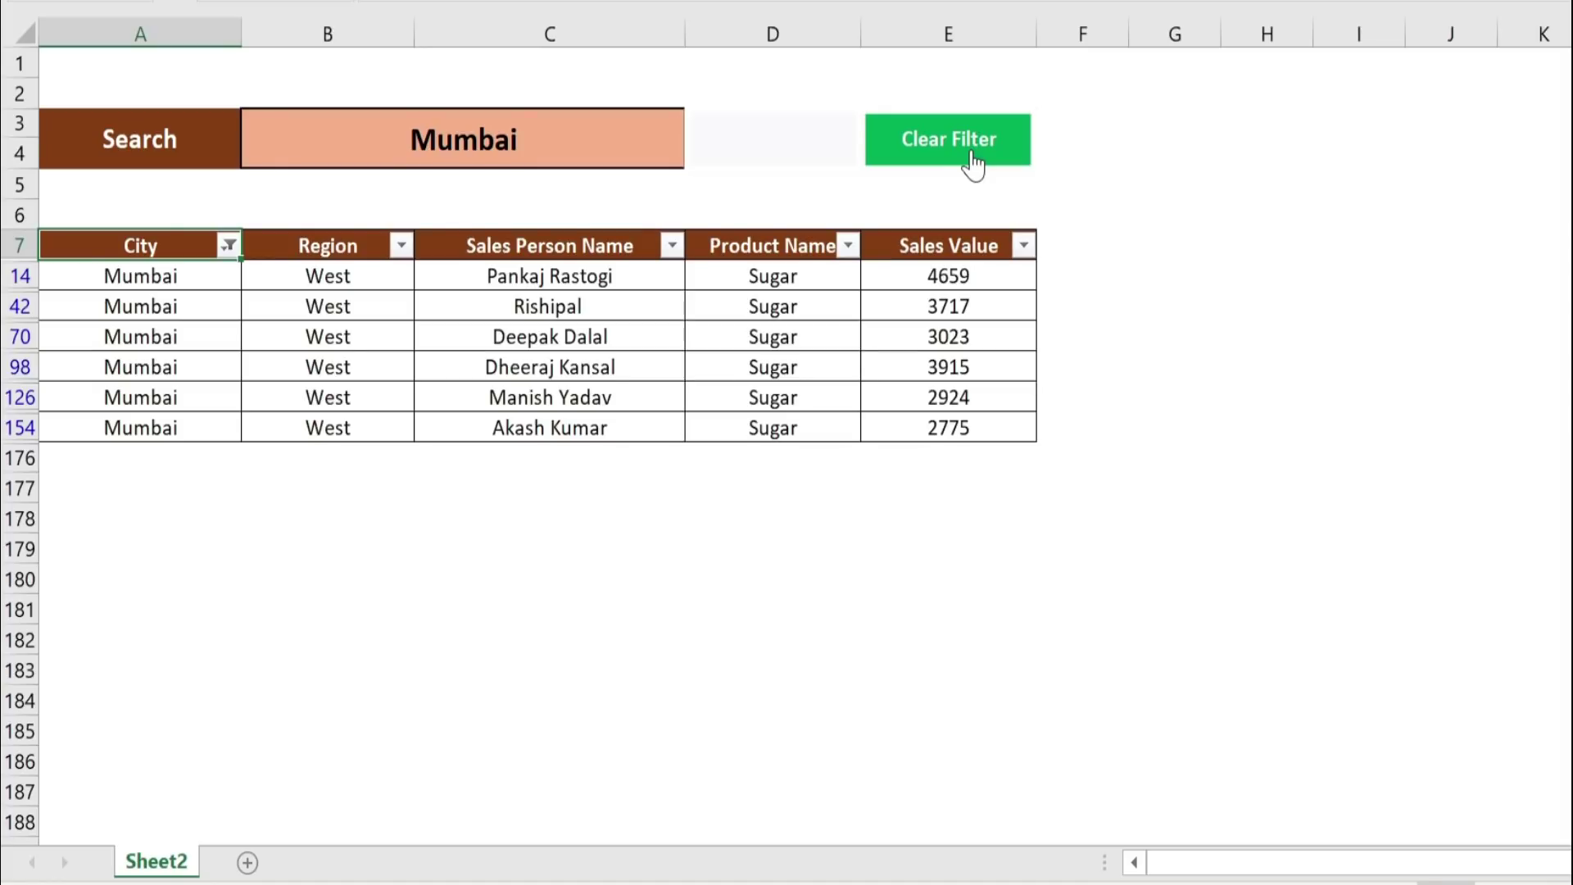
pyautogui.click(974, 162)
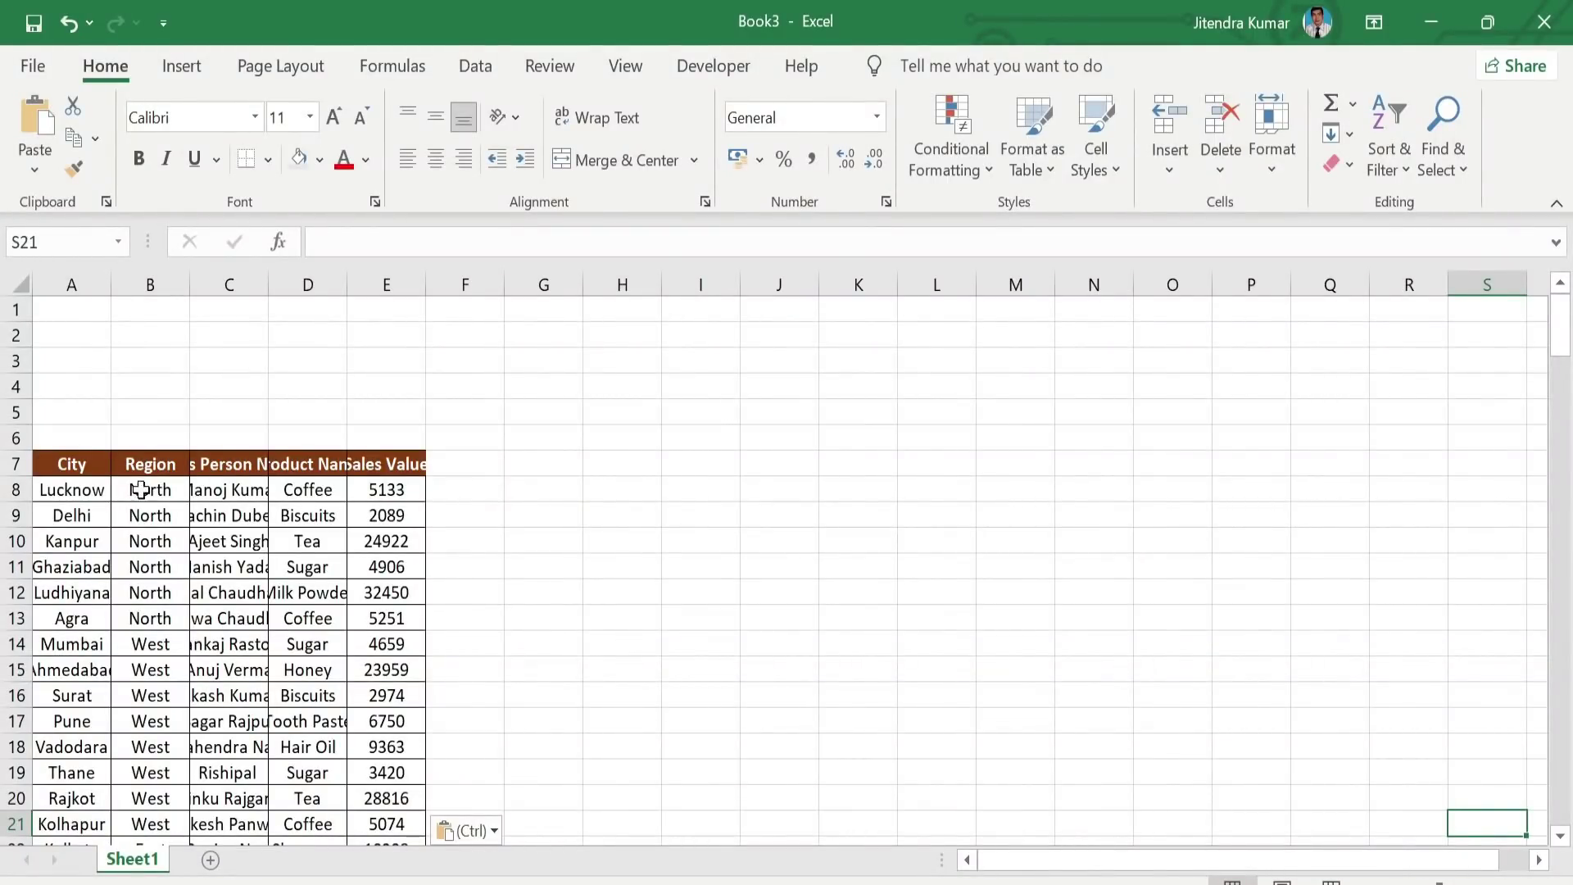
# - Widen columns A through E of the sales table to a column width of 19
pyautogui.moveTo(72, 463); pyautogui.dragTo(393, 468)
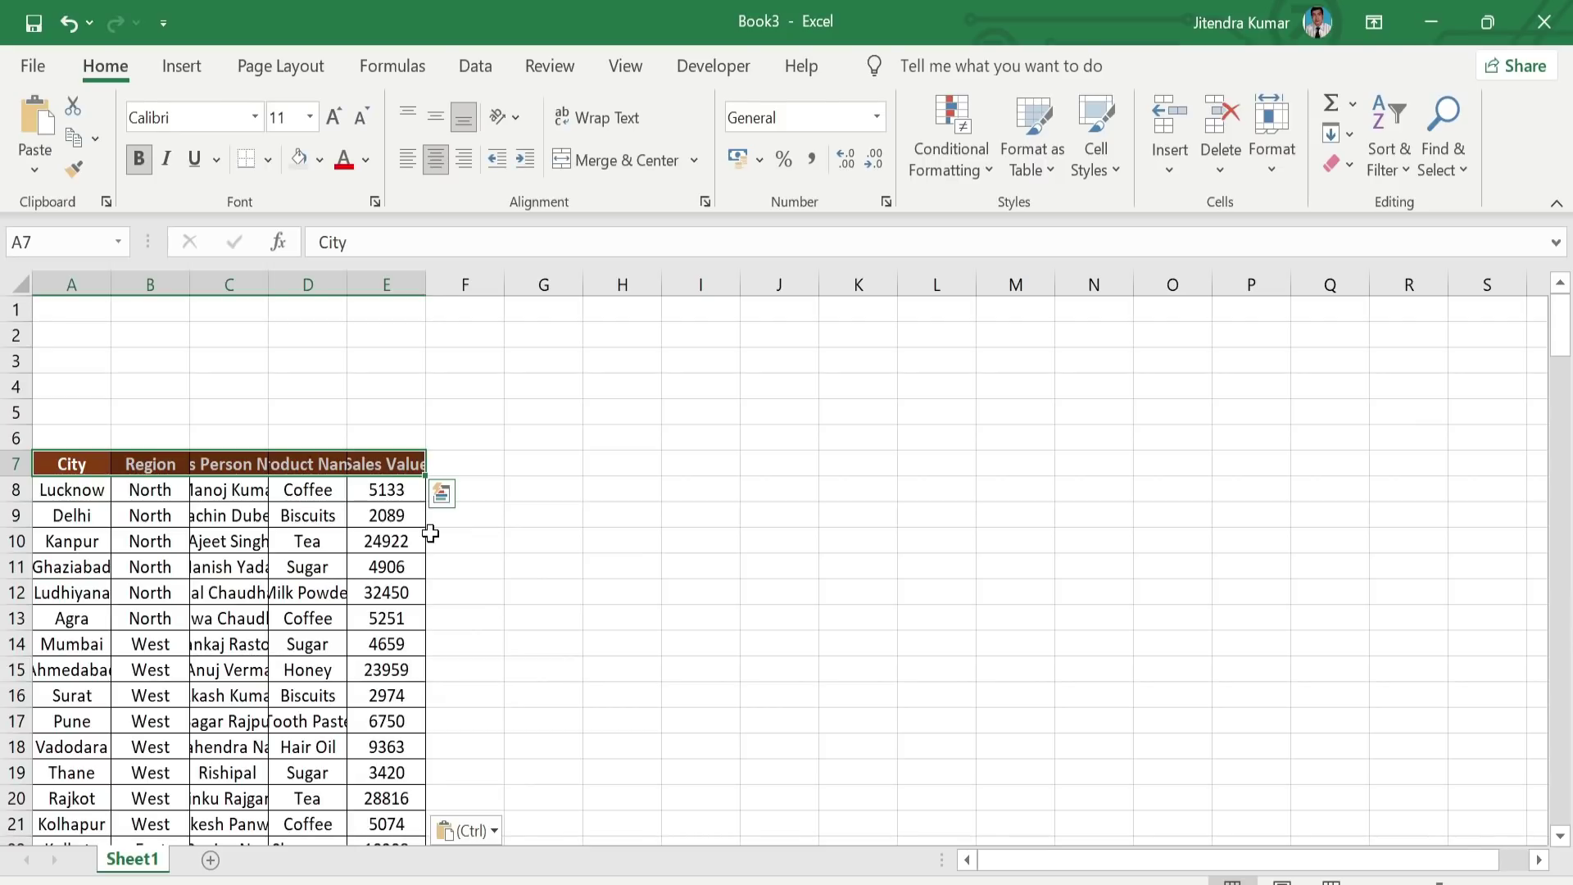
pyautogui.click(1271, 164)
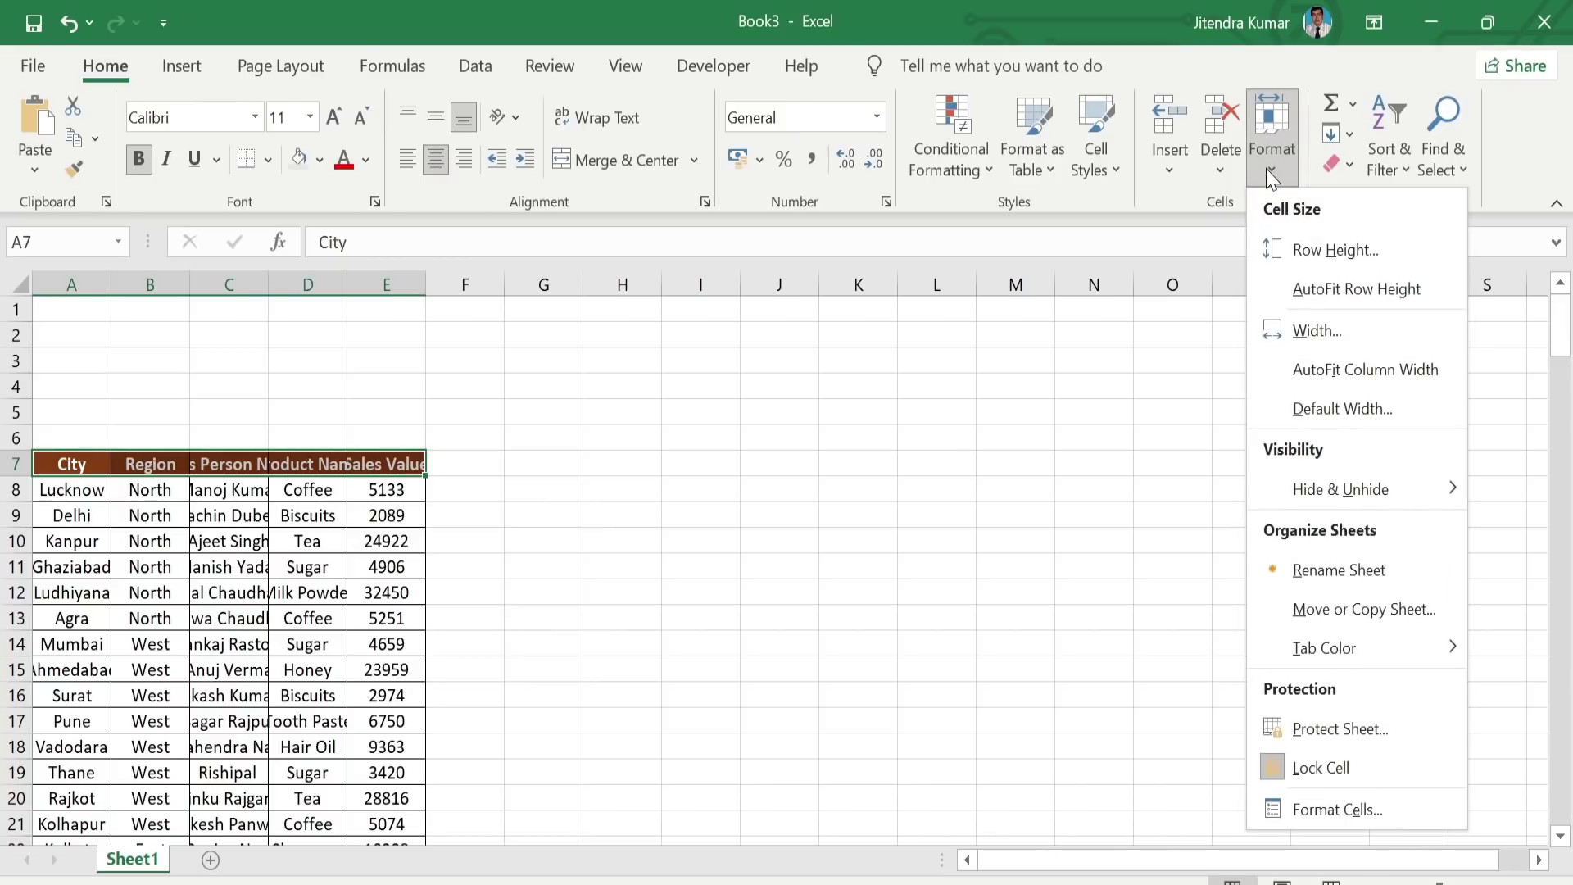
pyautogui.click(1322, 328)
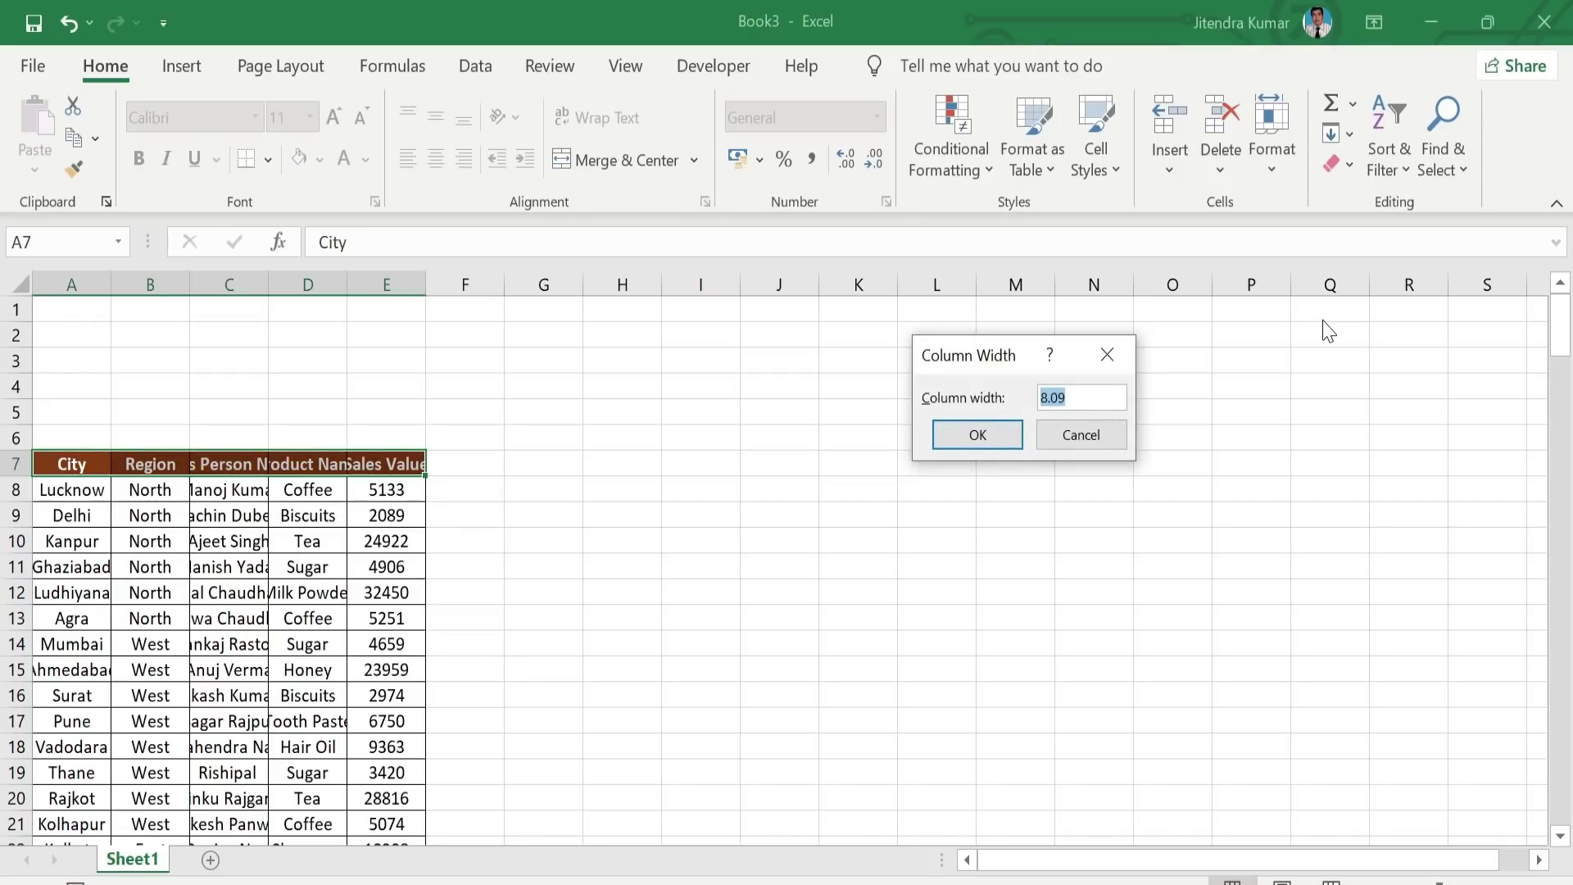
pyautogui.write('19')
pyautogui.click(996, 433)
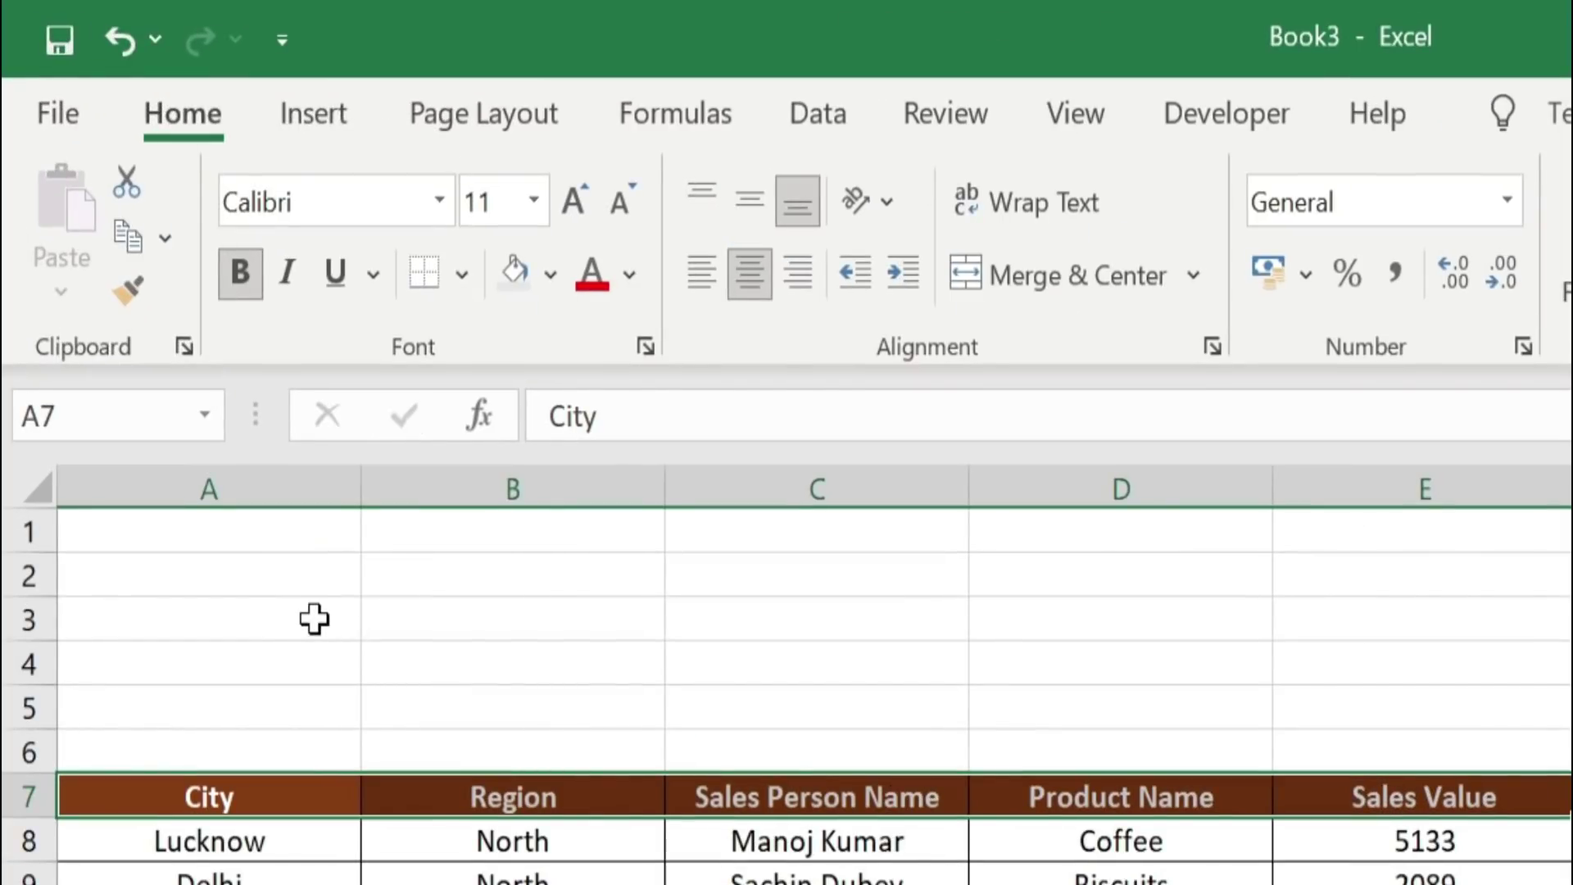
pyautogui.click(182, 370)
# - Merge A3:A4 and type the label 'Search' into it
pyautogui.moveTo(314, 641); pyautogui.dragTo(318, 670)
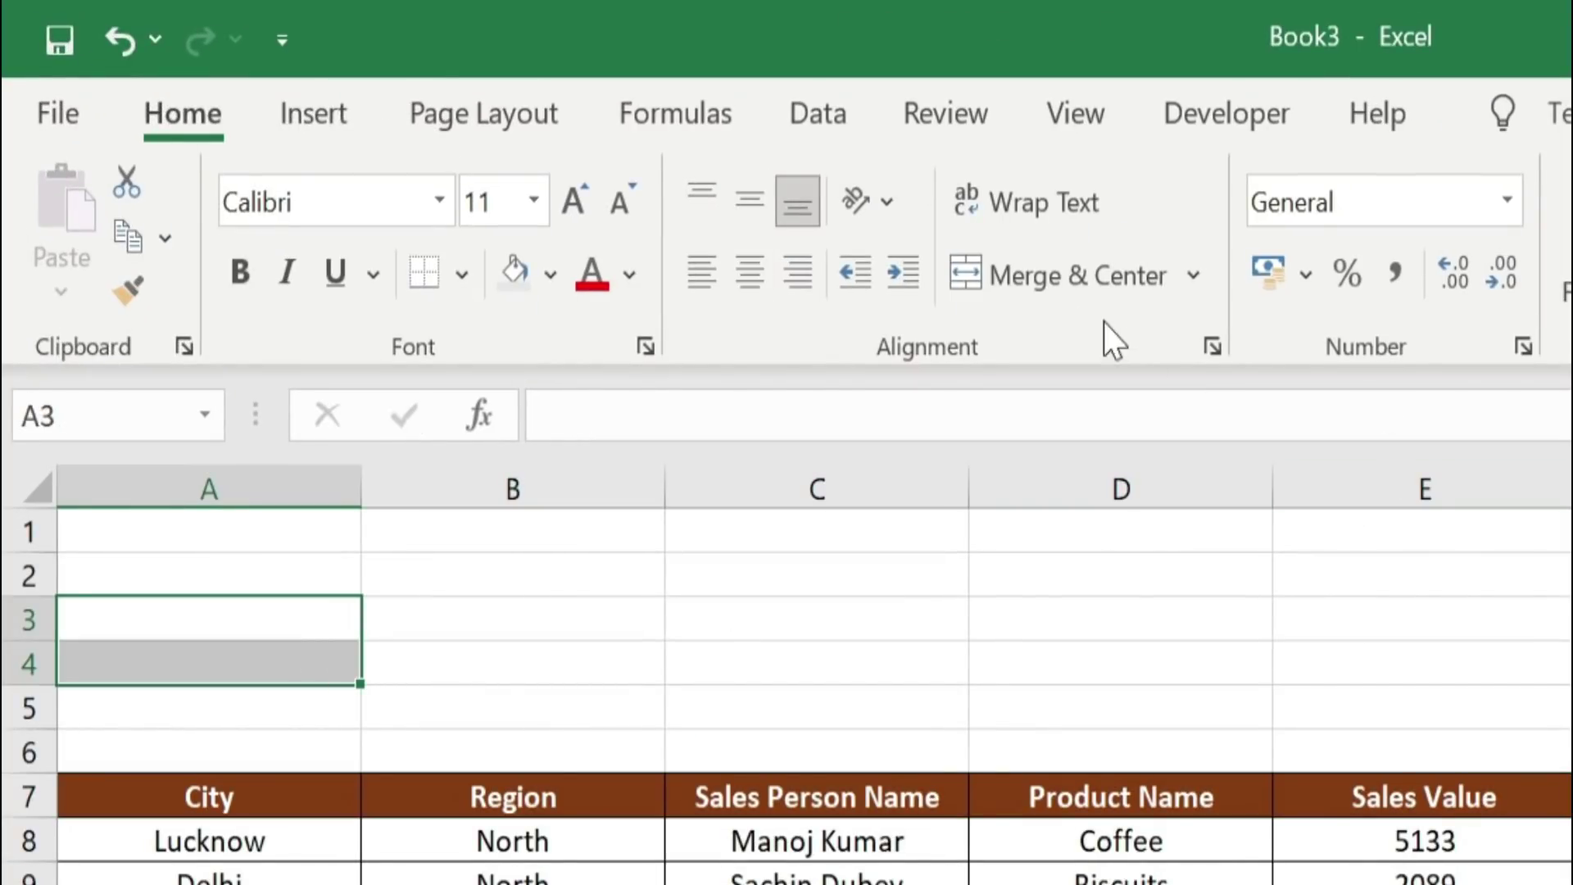
pyautogui.click(1086, 287)
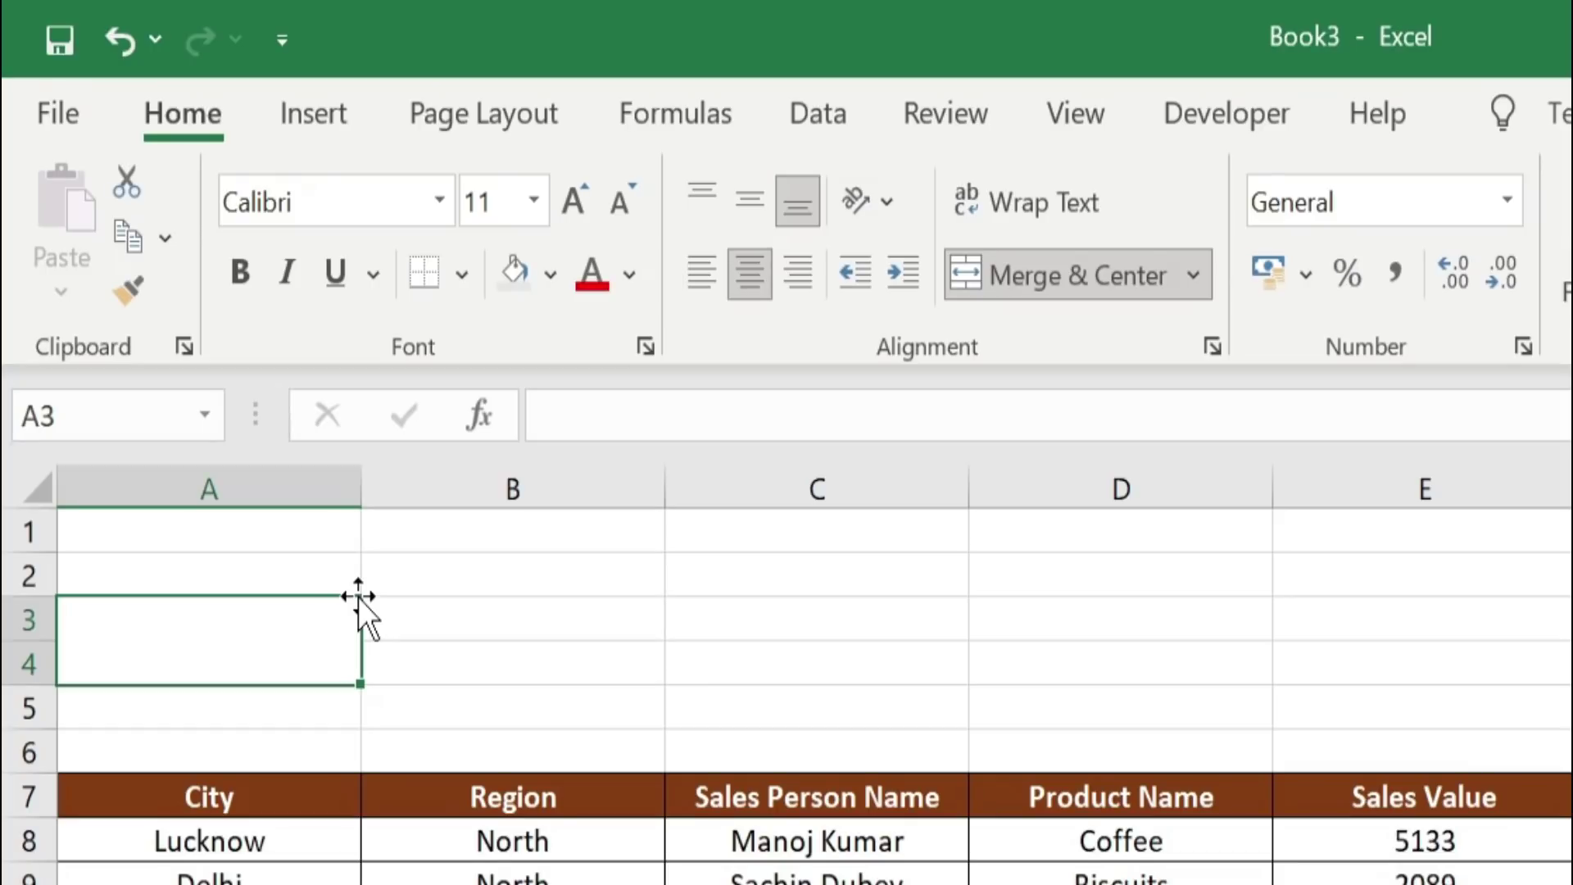
pyautogui.write('Search')
pyautogui.click(408, 672)
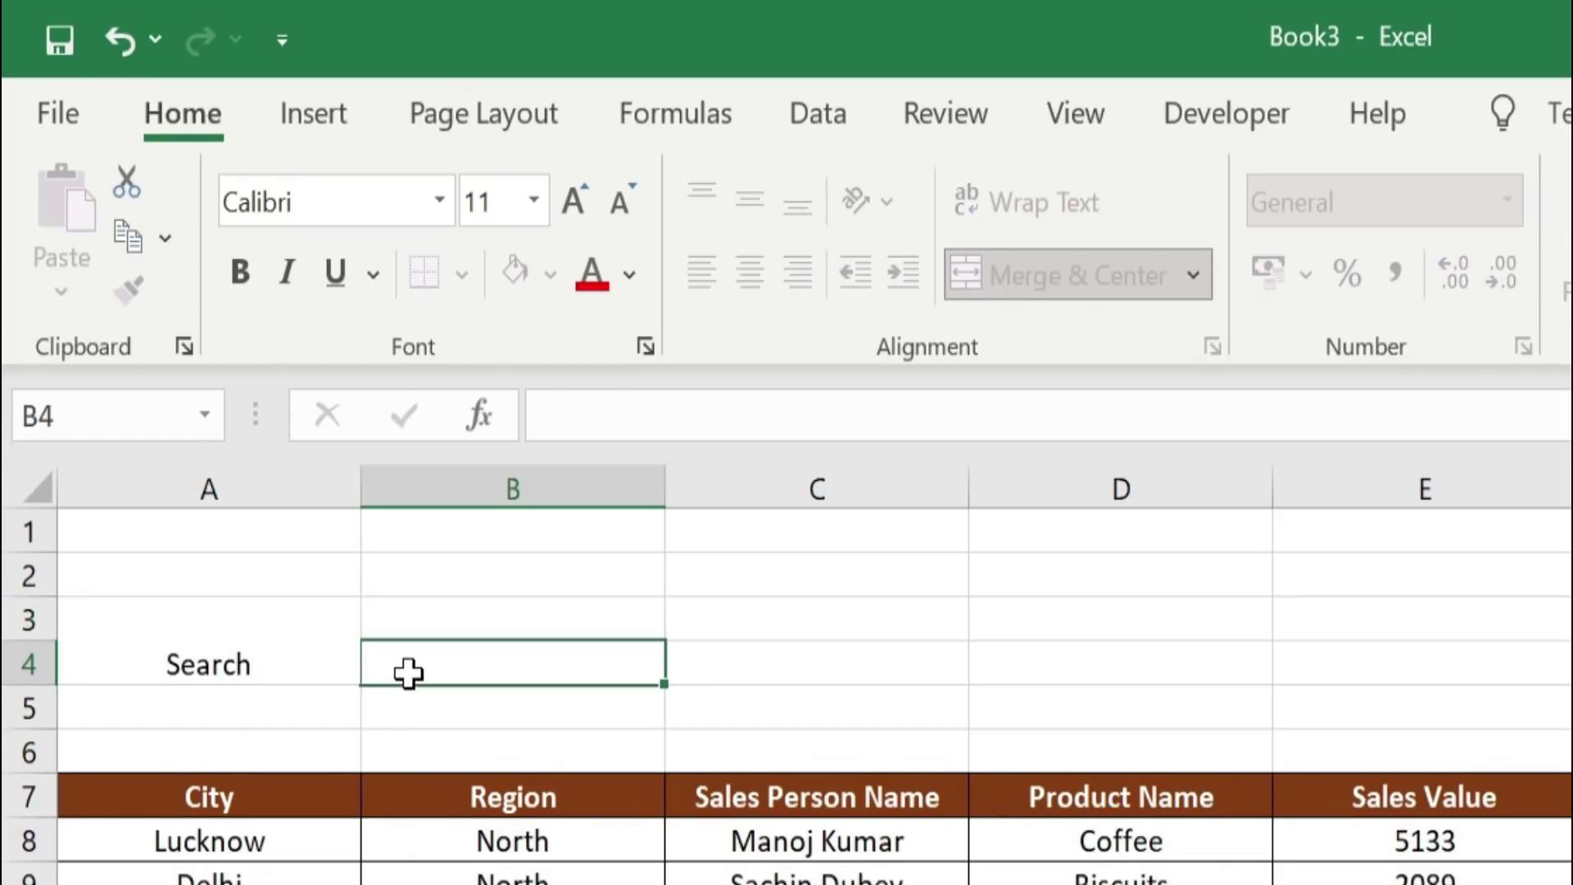
# - Give the Search label a dark brown fill and middle-aligned, white, bold, 12-point text
pyautogui.click(304, 653)
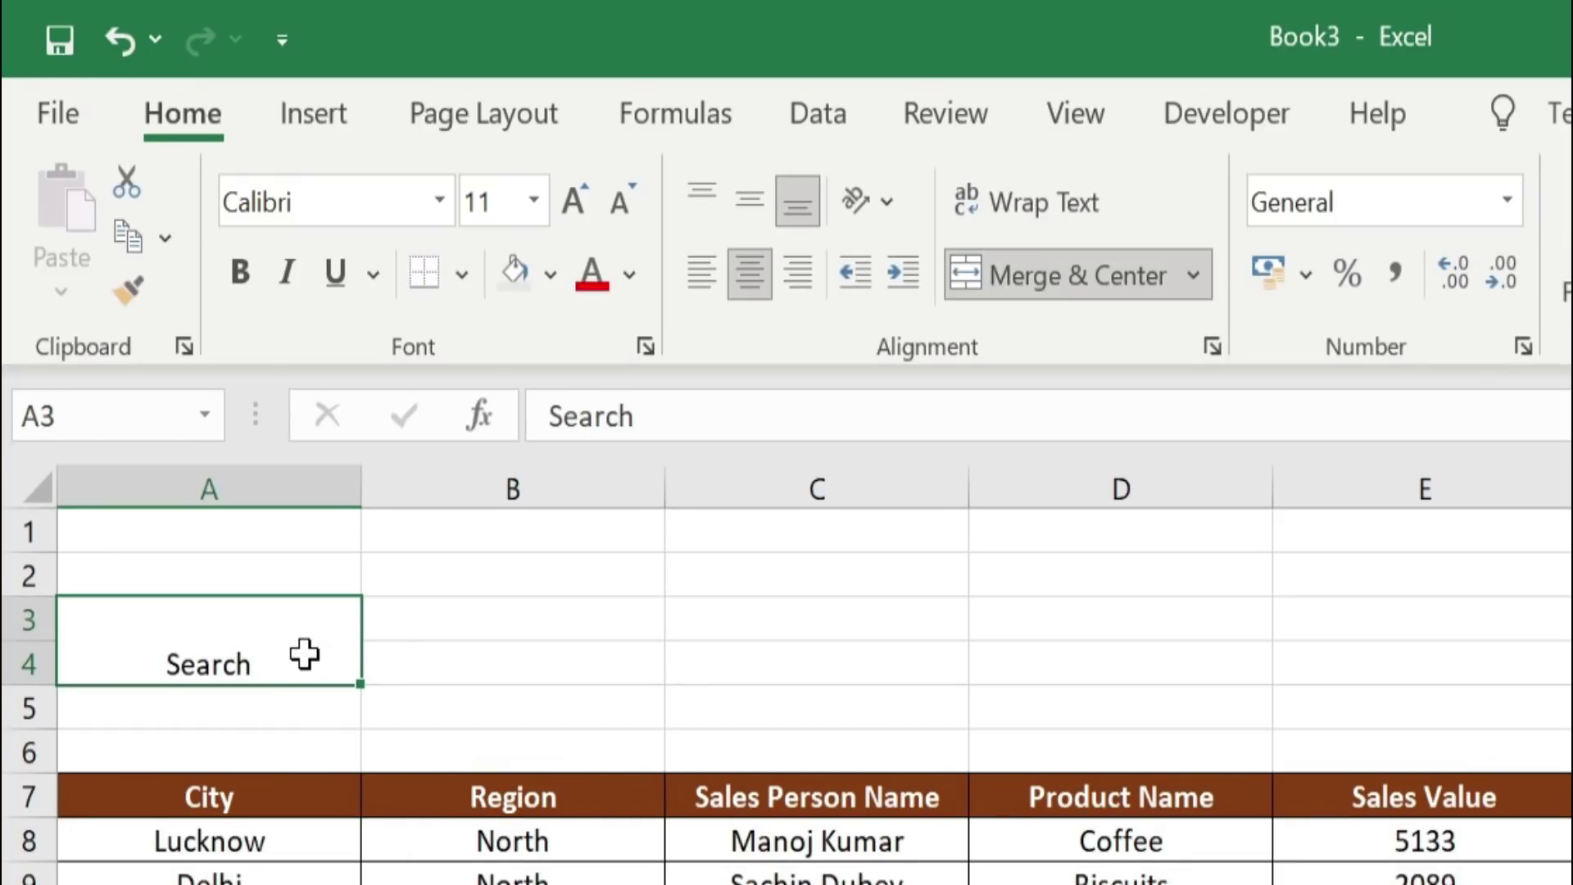
pyautogui.click(550, 275)
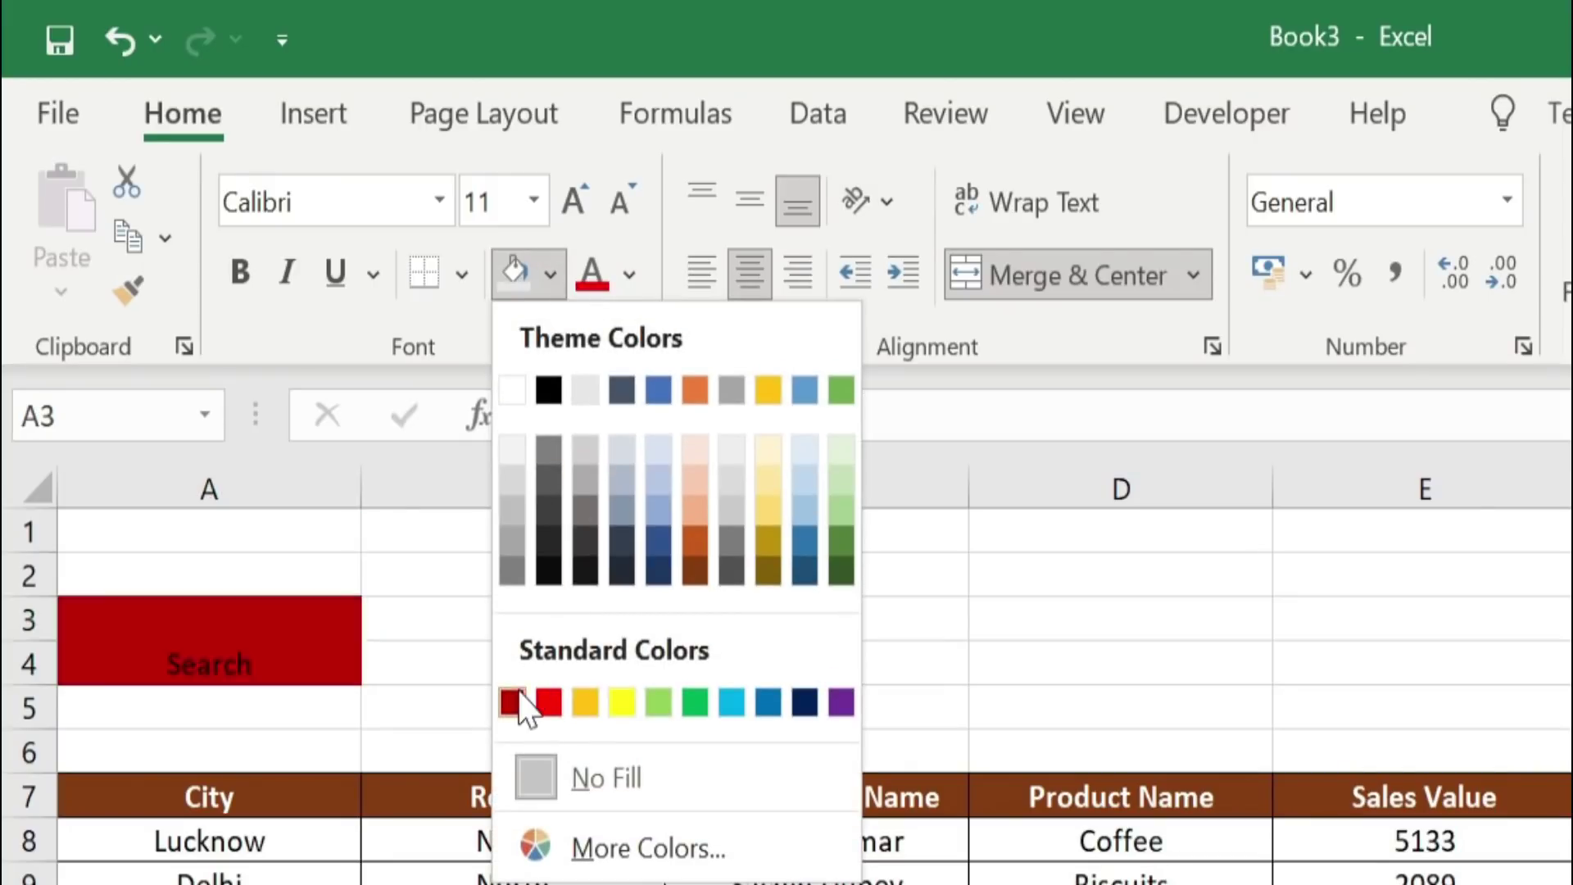
pyautogui.click(695, 569)
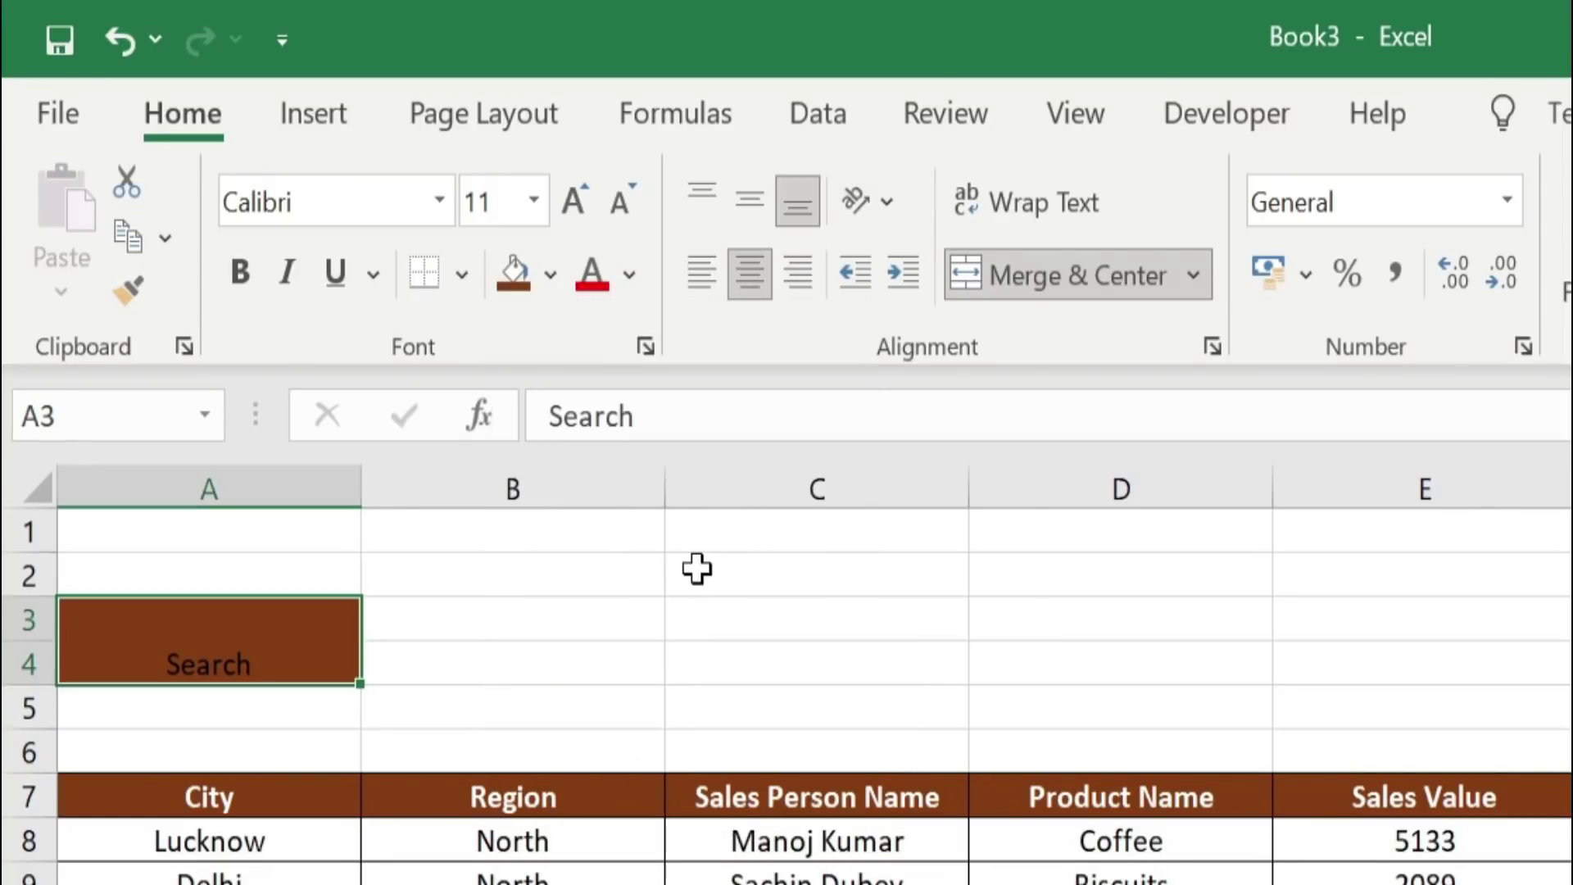
pyautogui.click(750, 191)
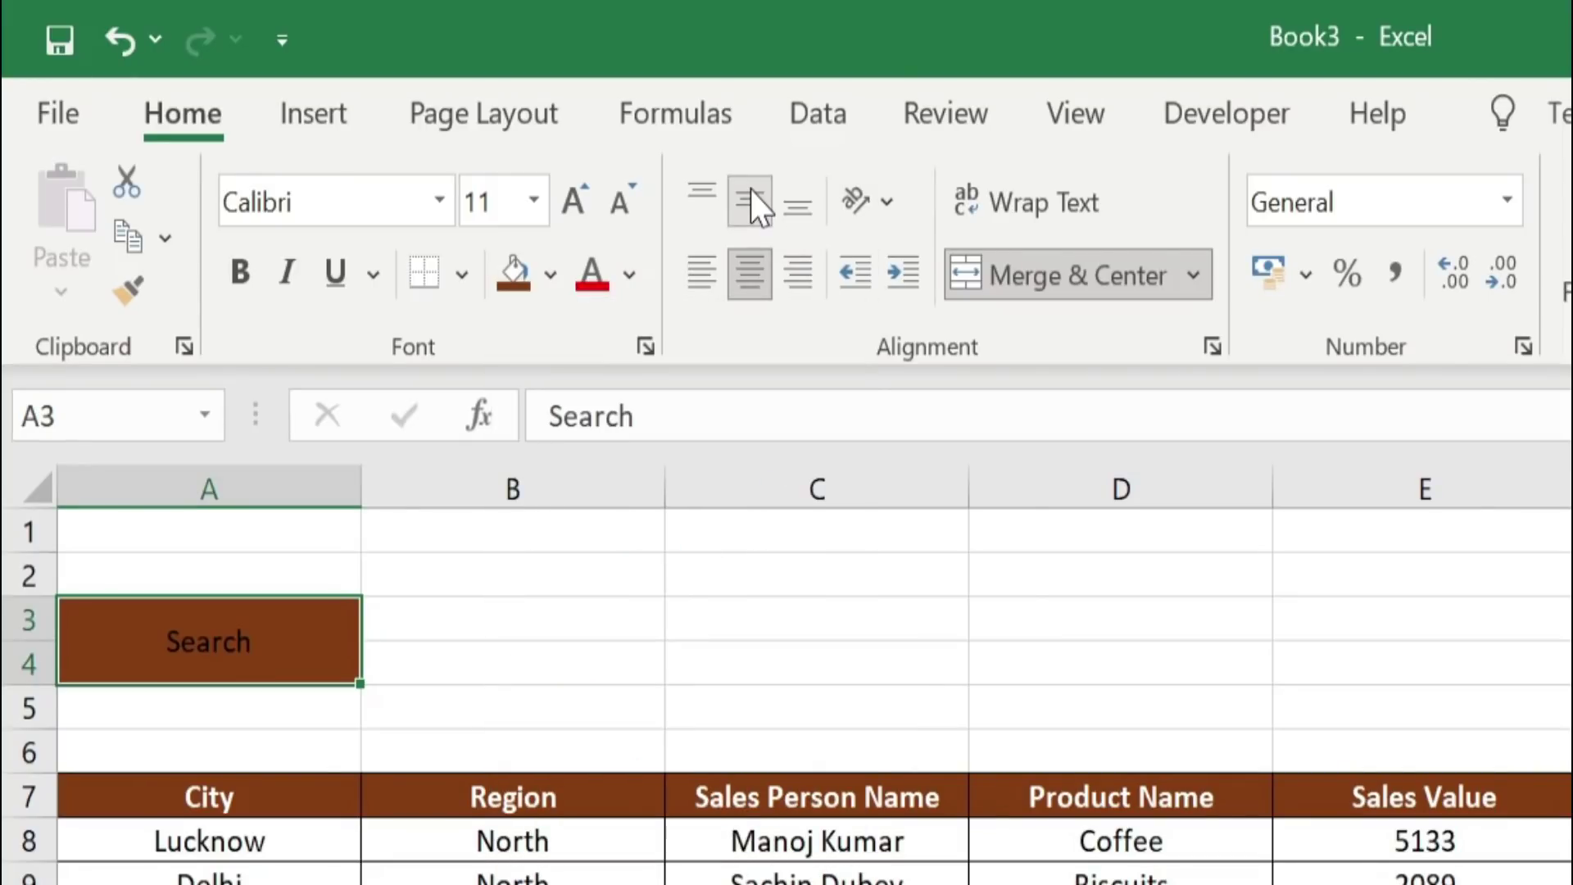
pyautogui.click(629, 279)
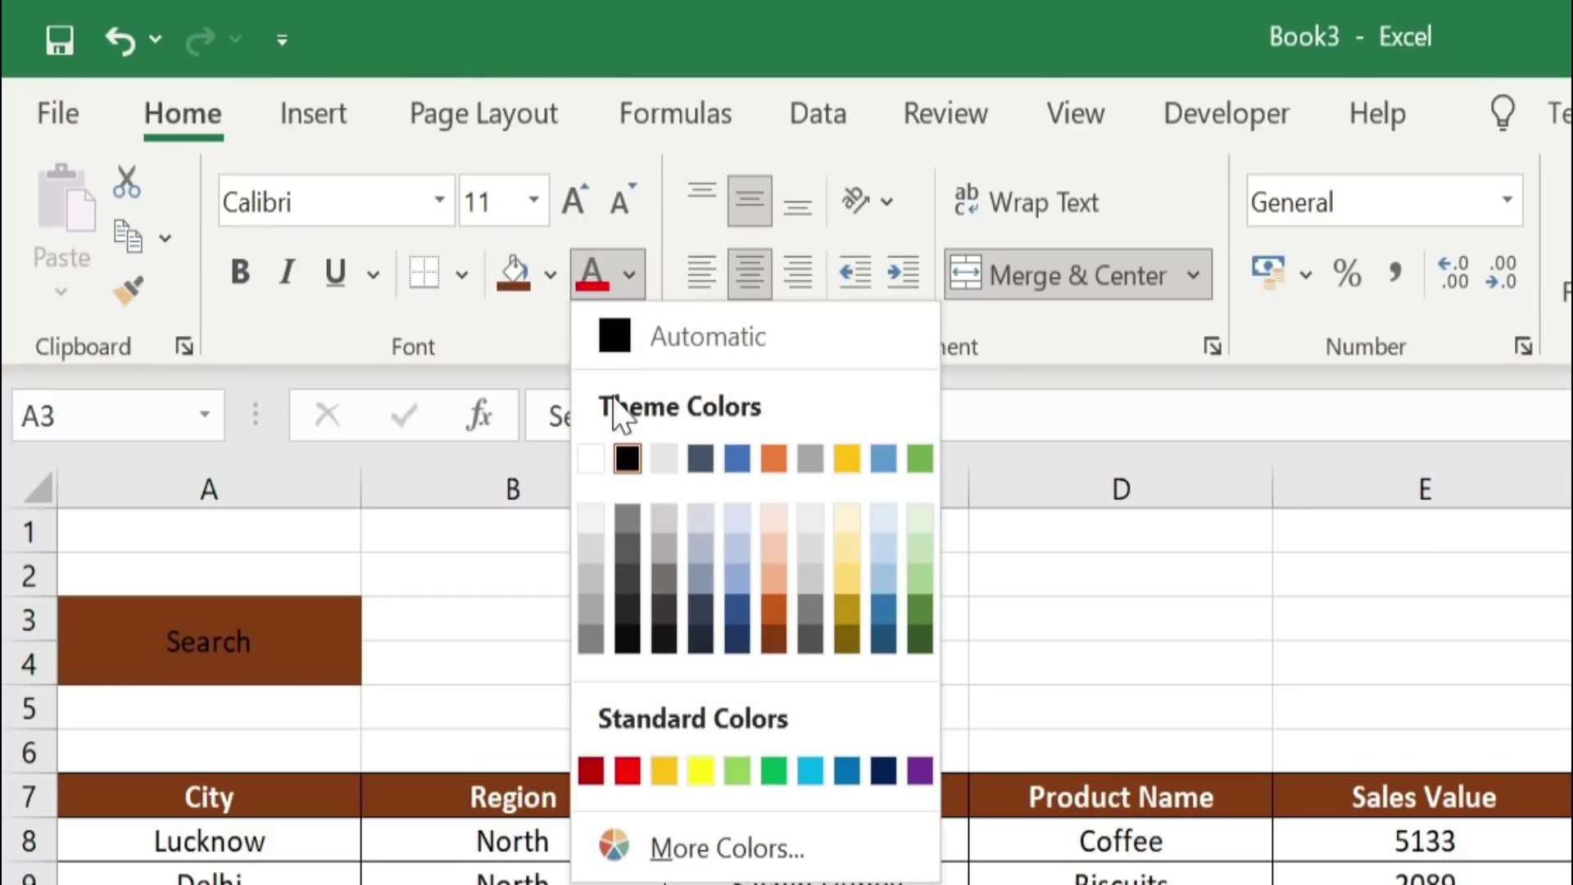
pyautogui.click(591, 457)
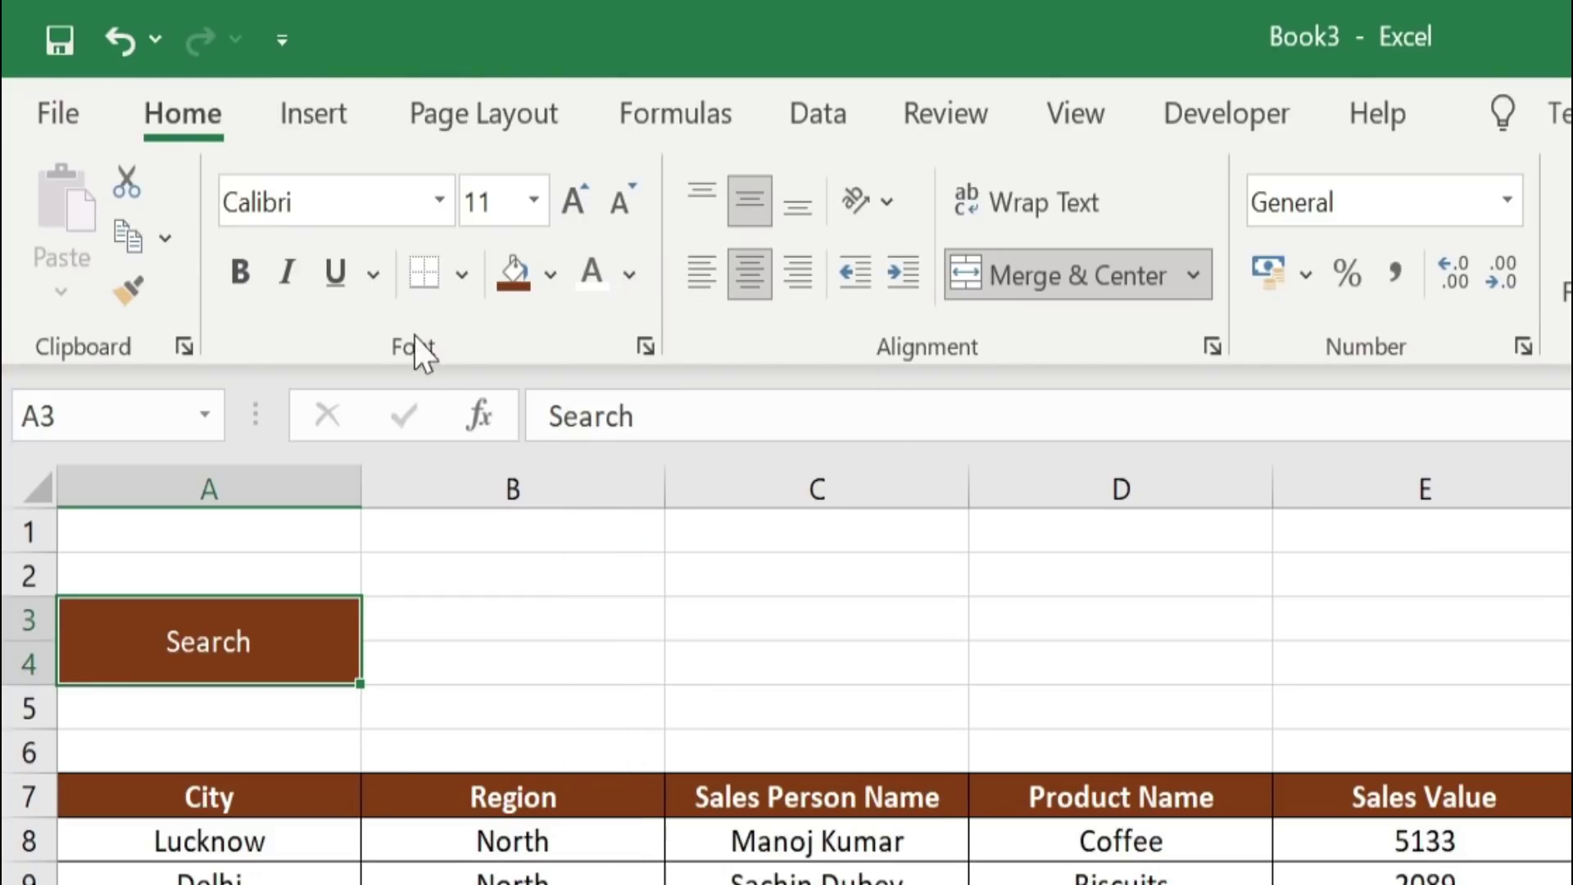
pyautogui.click(241, 283)
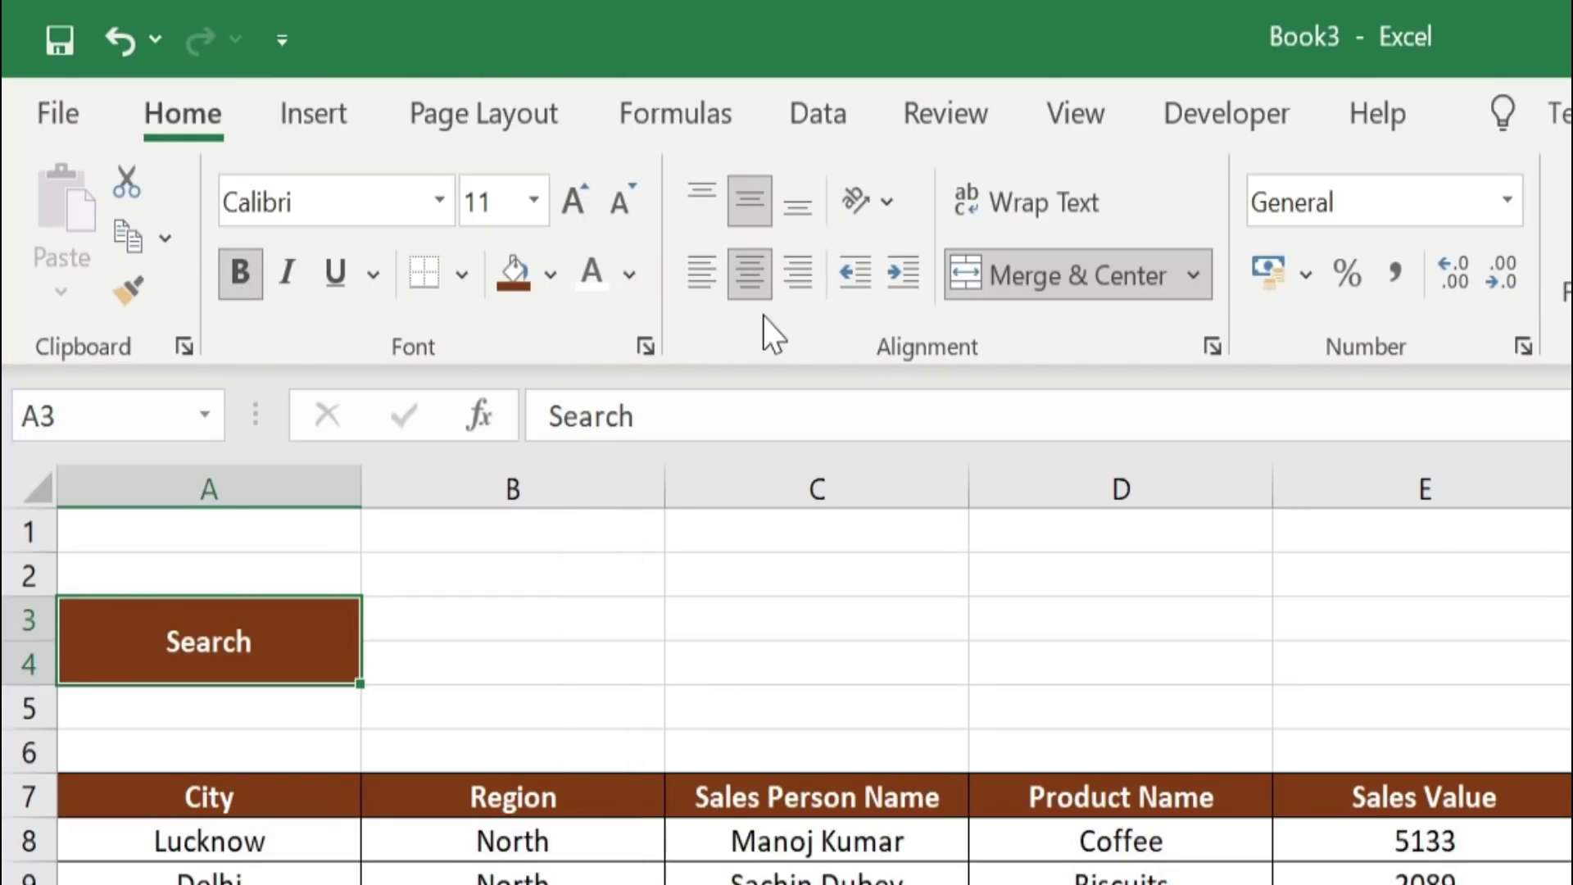
pyautogui.click(590, 213)
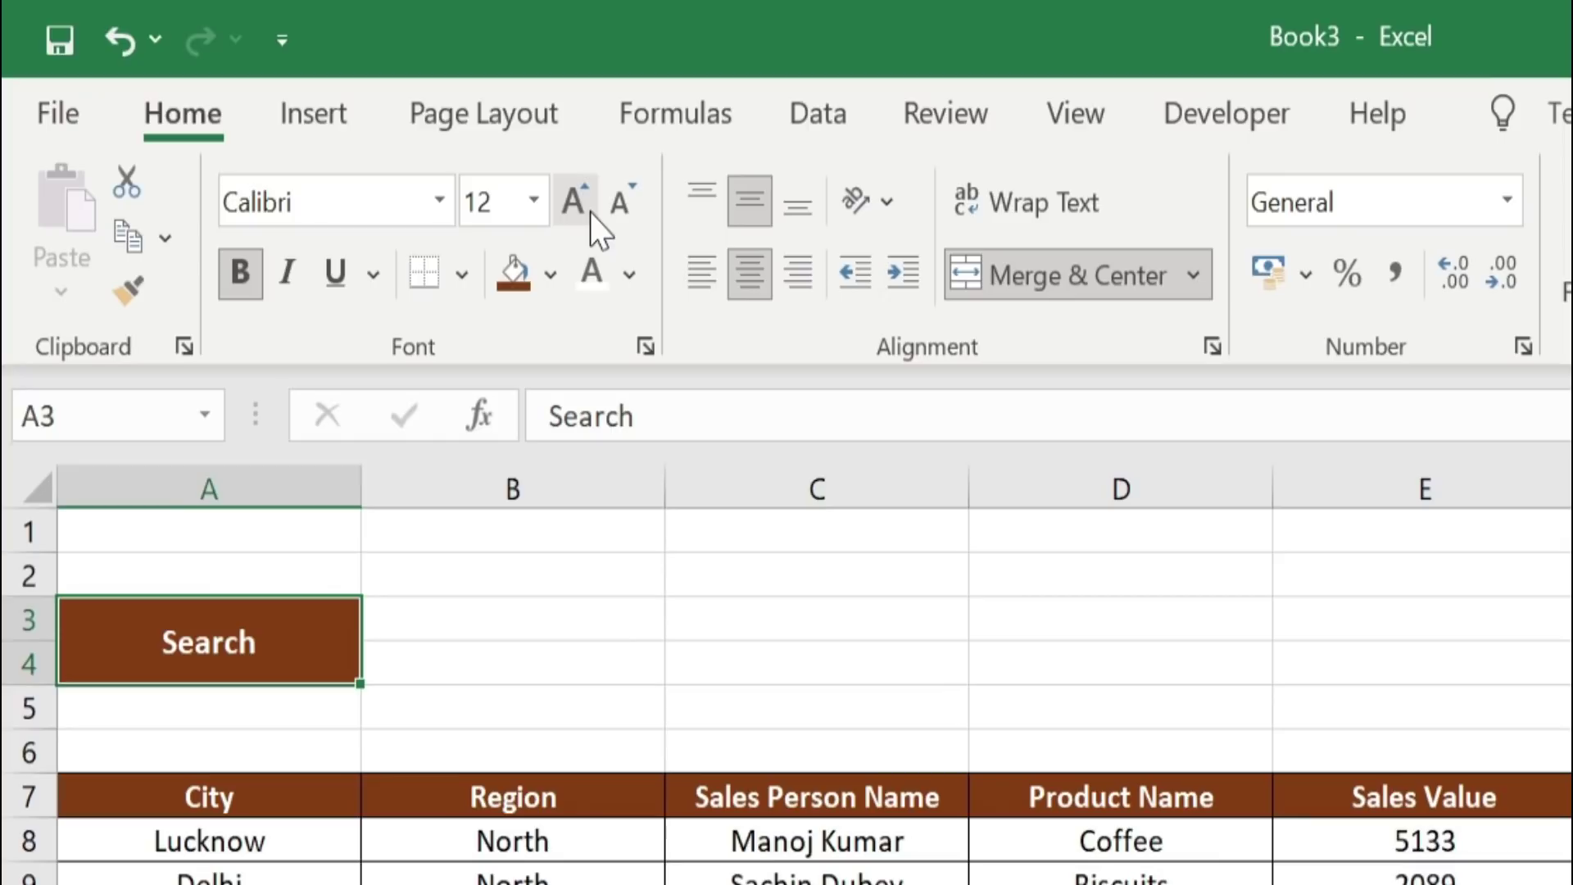
pyautogui.click(508, 615)
pyautogui.moveTo(709, 628); pyautogui.dragTo(793, 677)
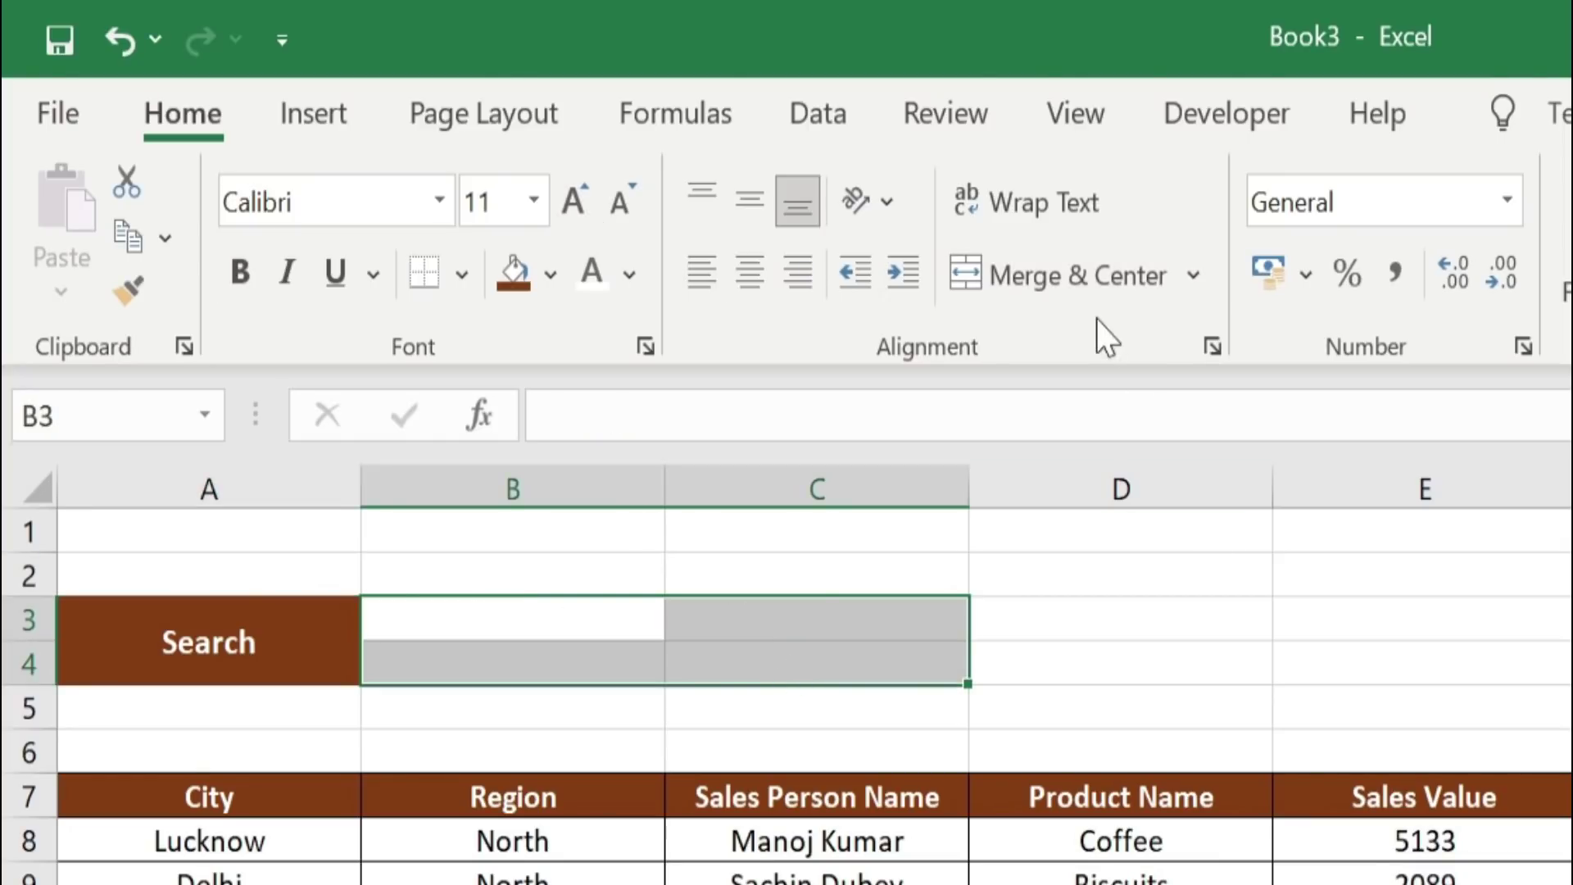
# - Merge B3:C4 with Orange Accent 2 Lighter 80% fill and bold, 14-point, middle-aligned text
pyautogui.click(1088, 287)
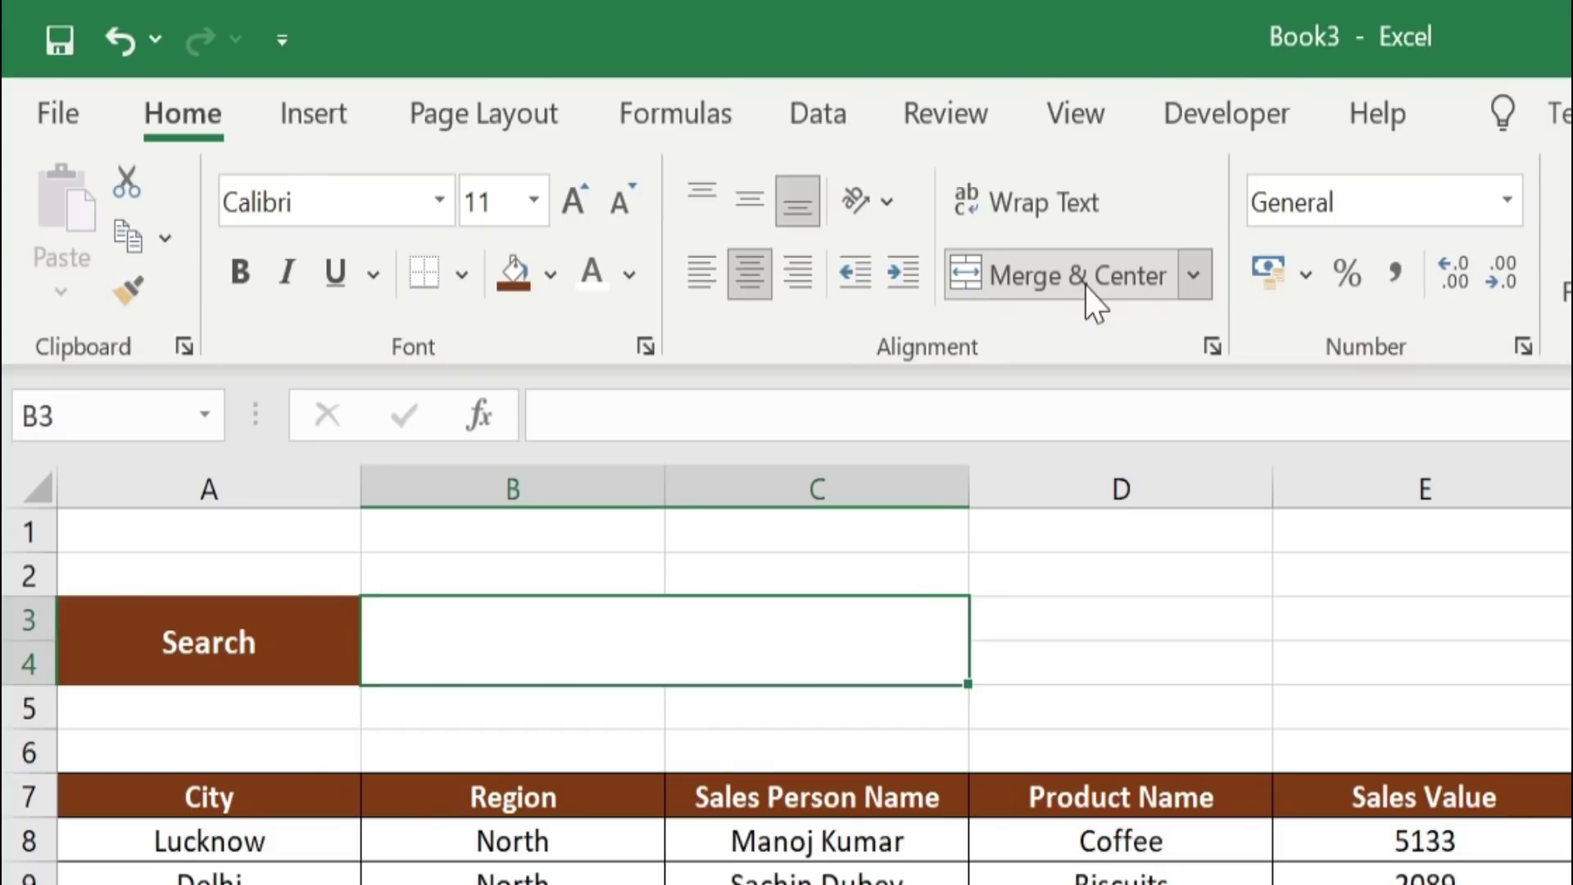
pyautogui.click(562, 281)
pyautogui.click(714, 456)
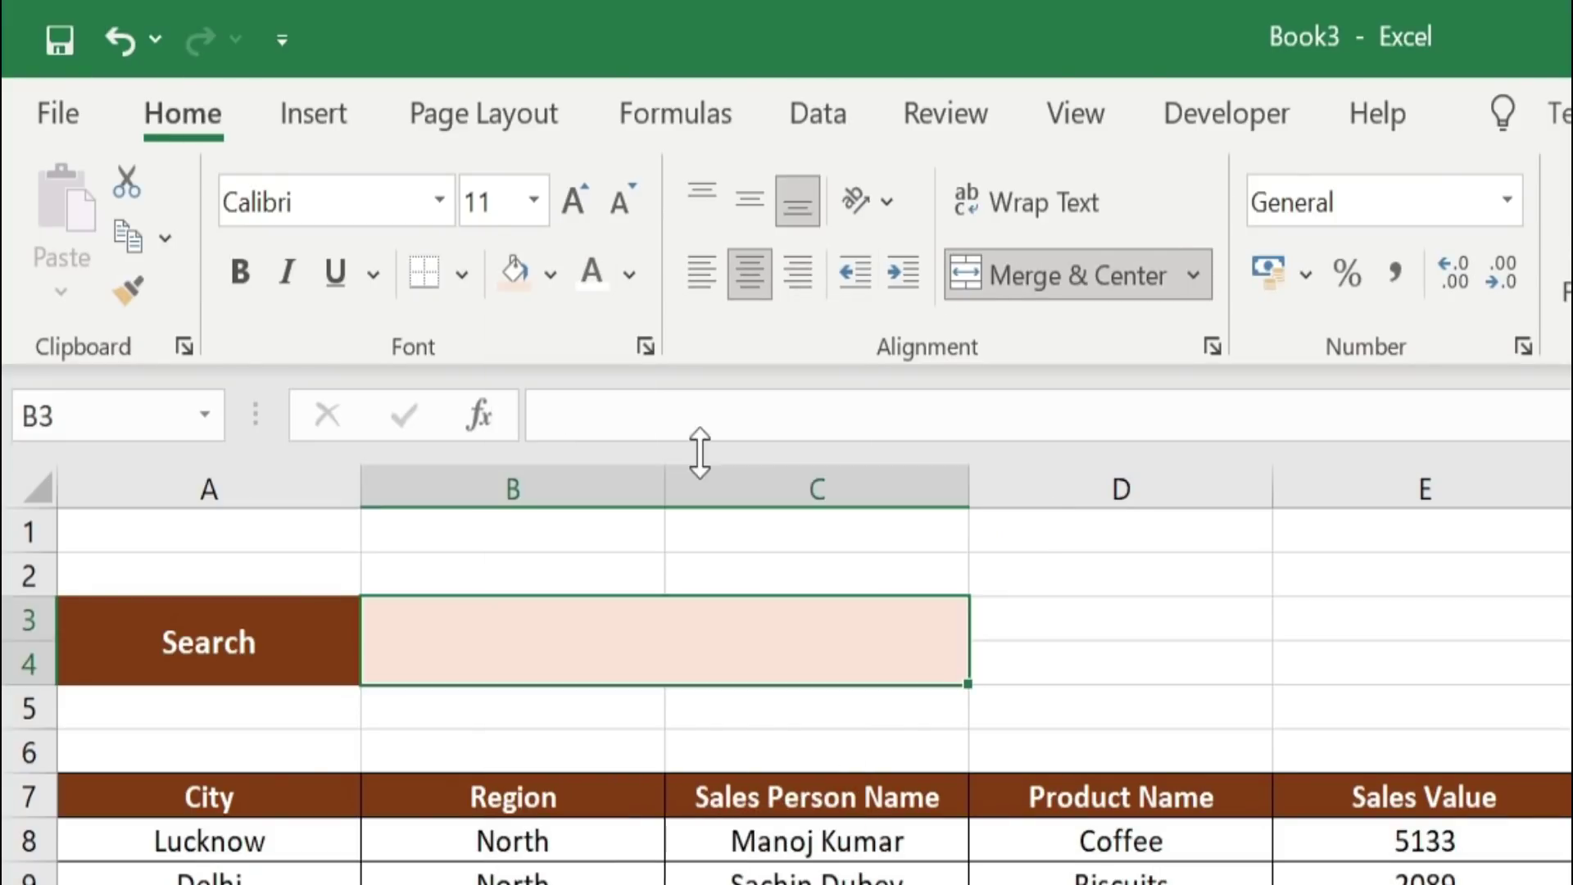
pyautogui.click(563, 203)
pyautogui.click(563, 204)
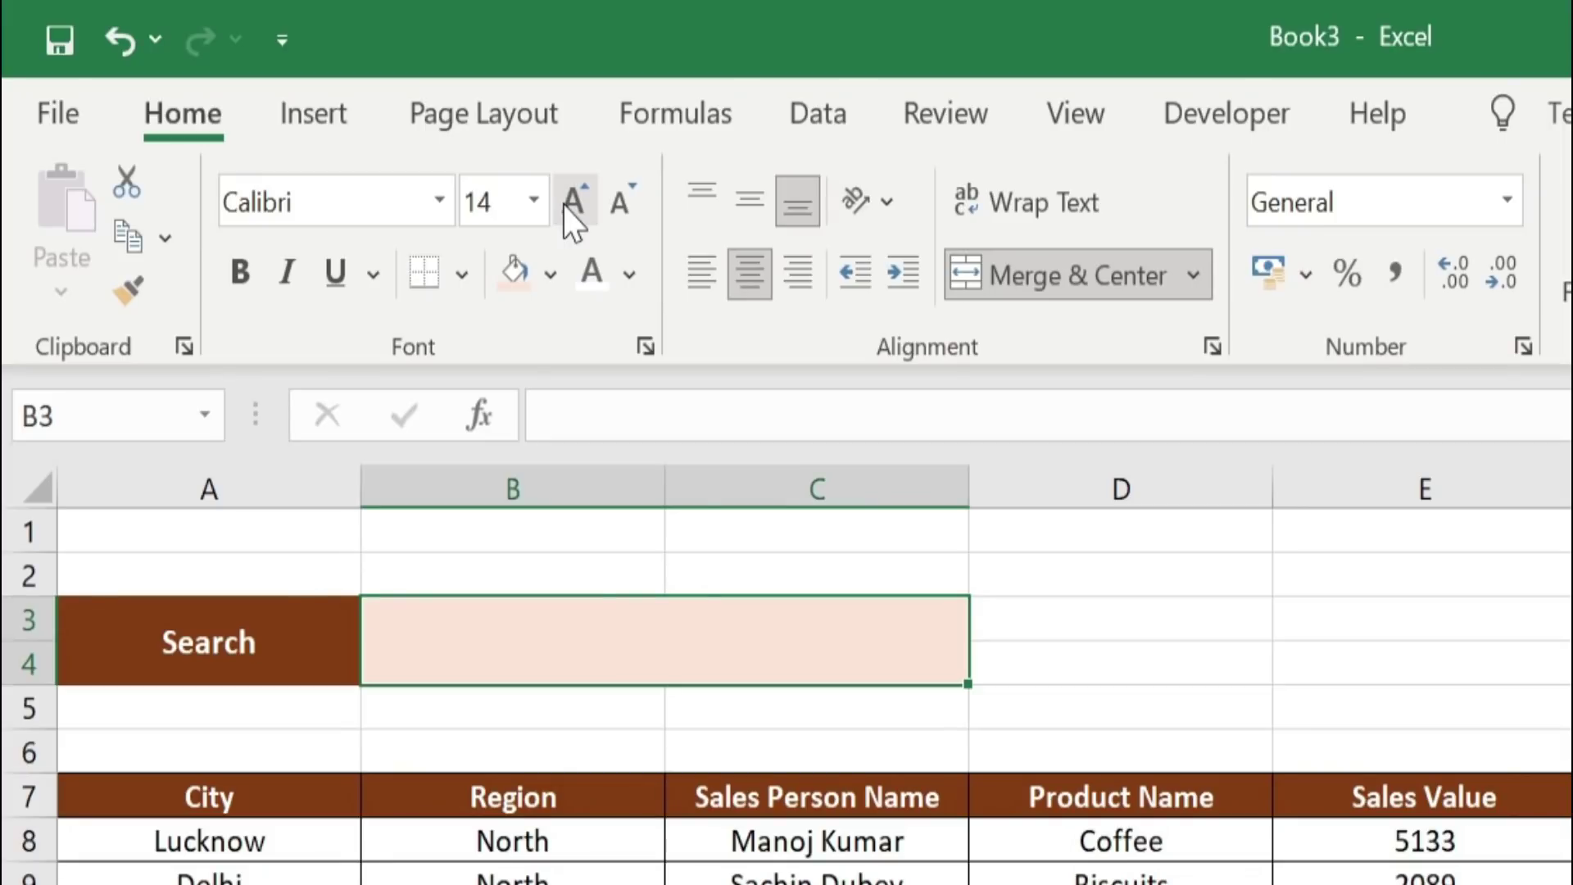
pyautogui.click(239, 277)
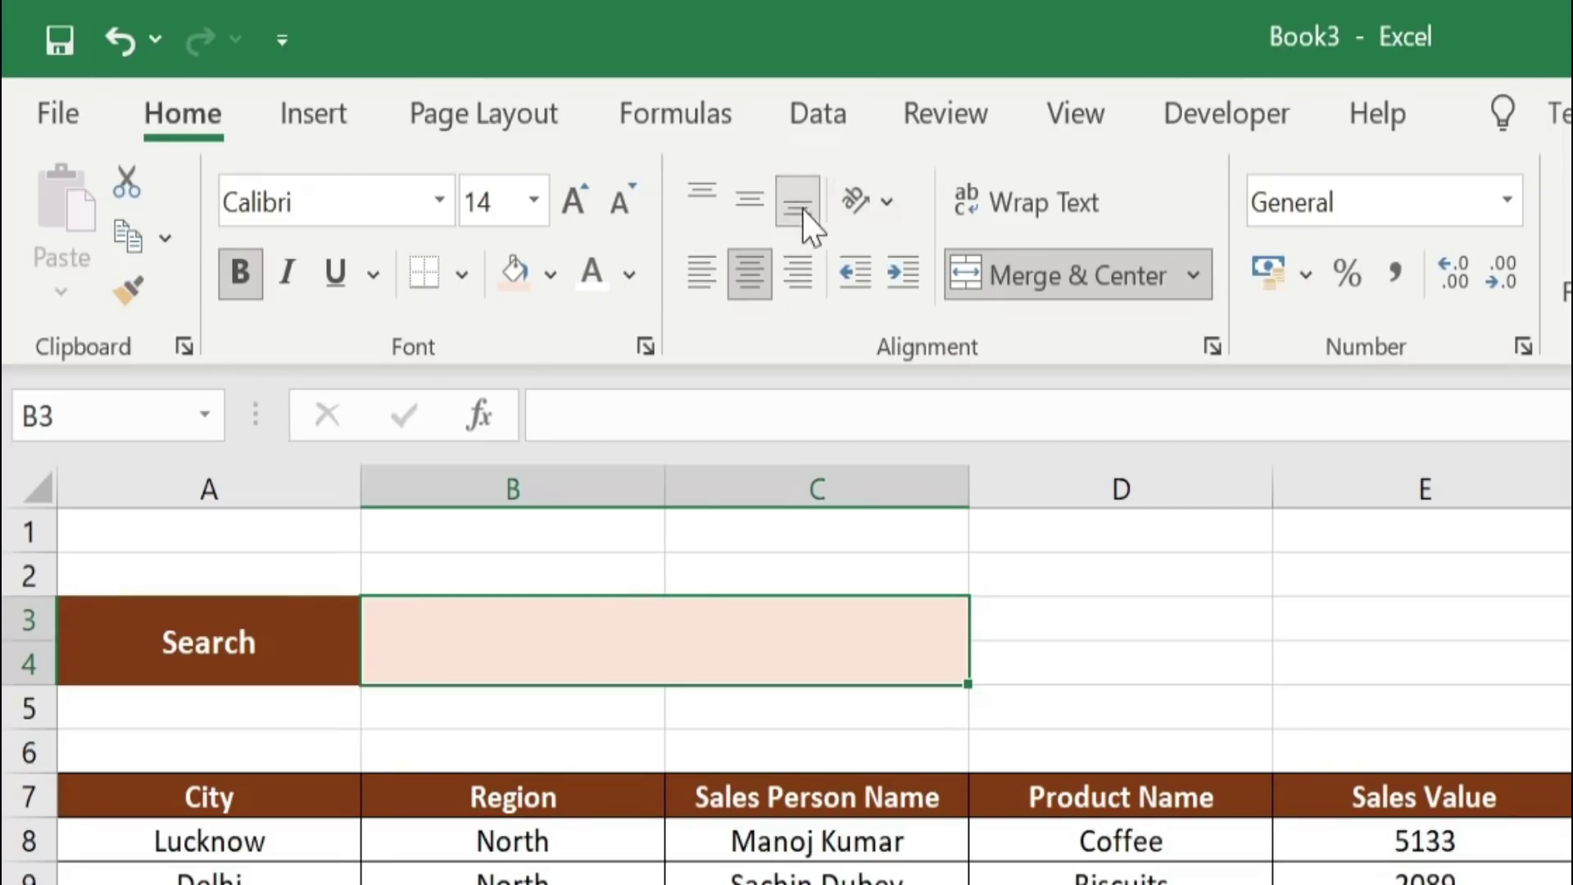
pyautogui.click(760, 197)
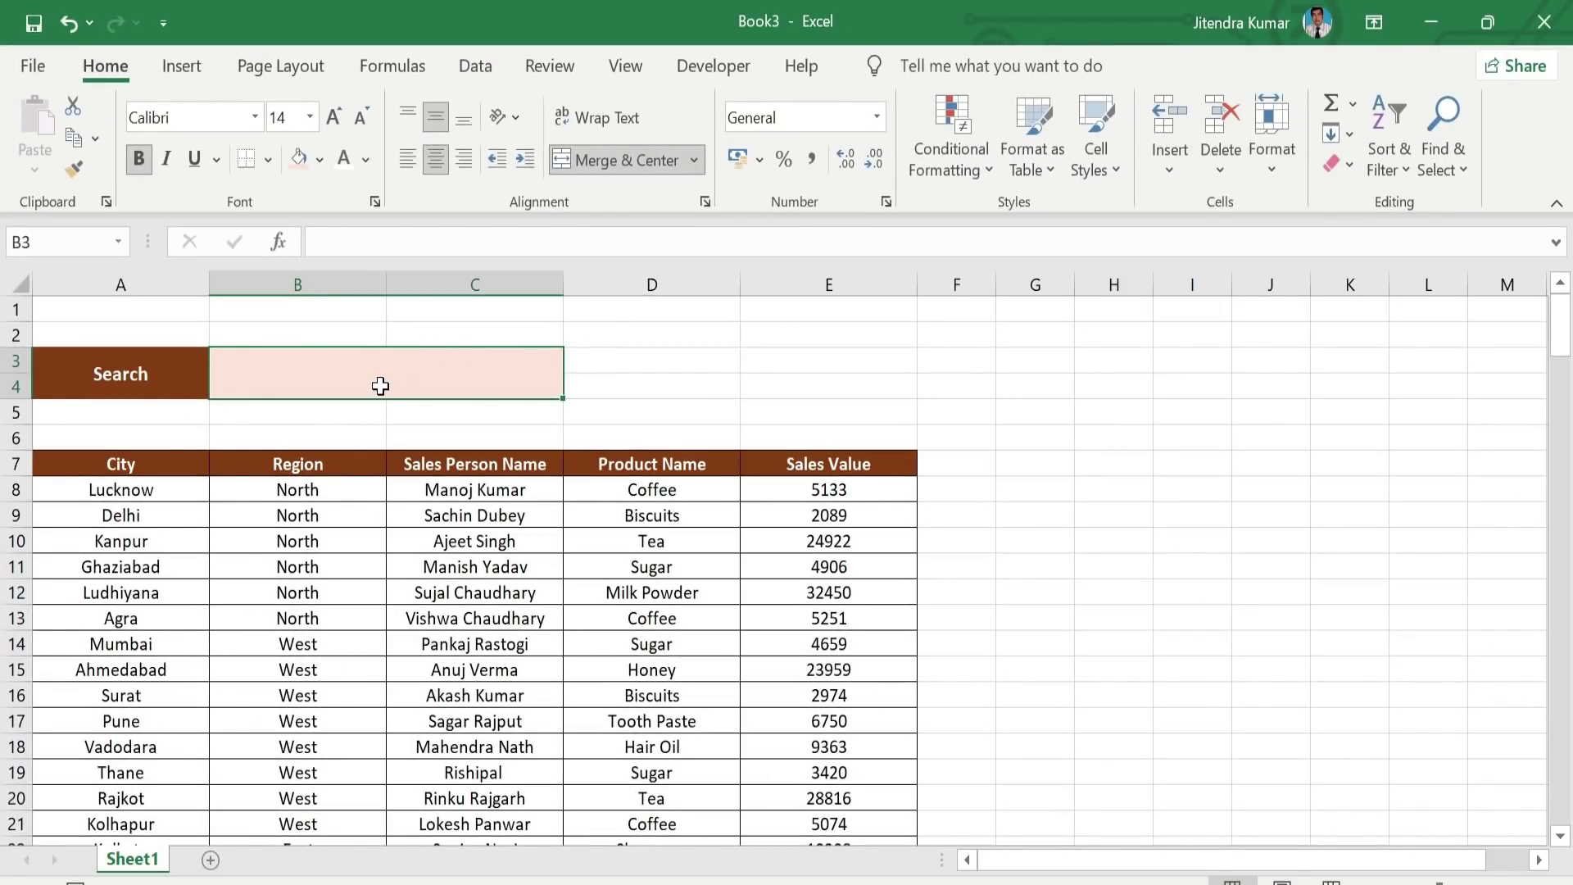
# - Enter Delhi as the search term in the search box
pyautogui.write('Delhi')
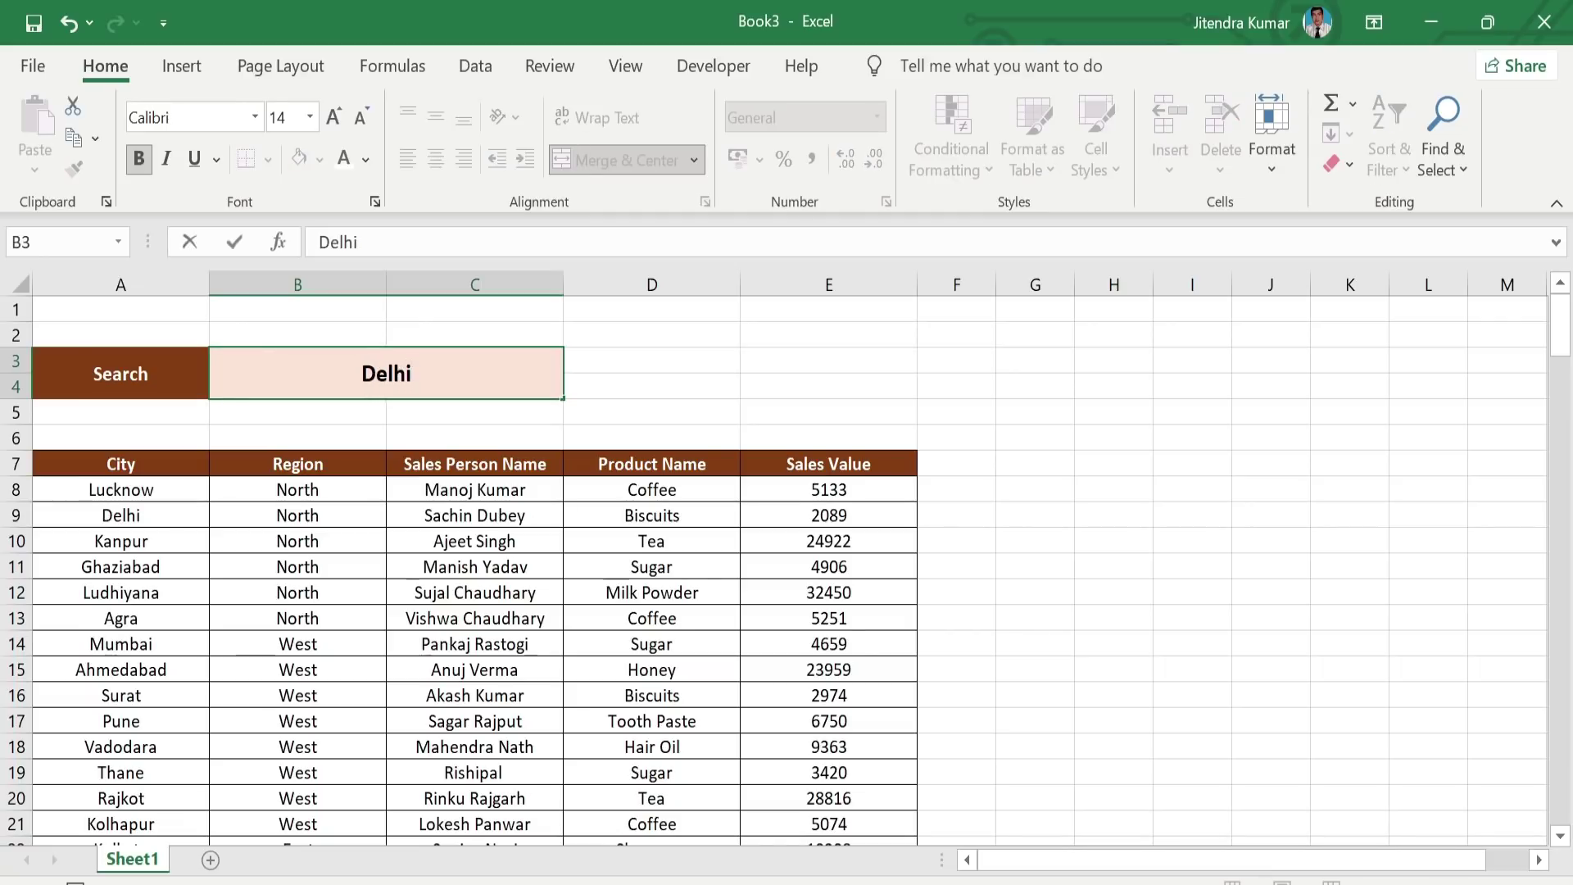
pyautogui.press('Return')
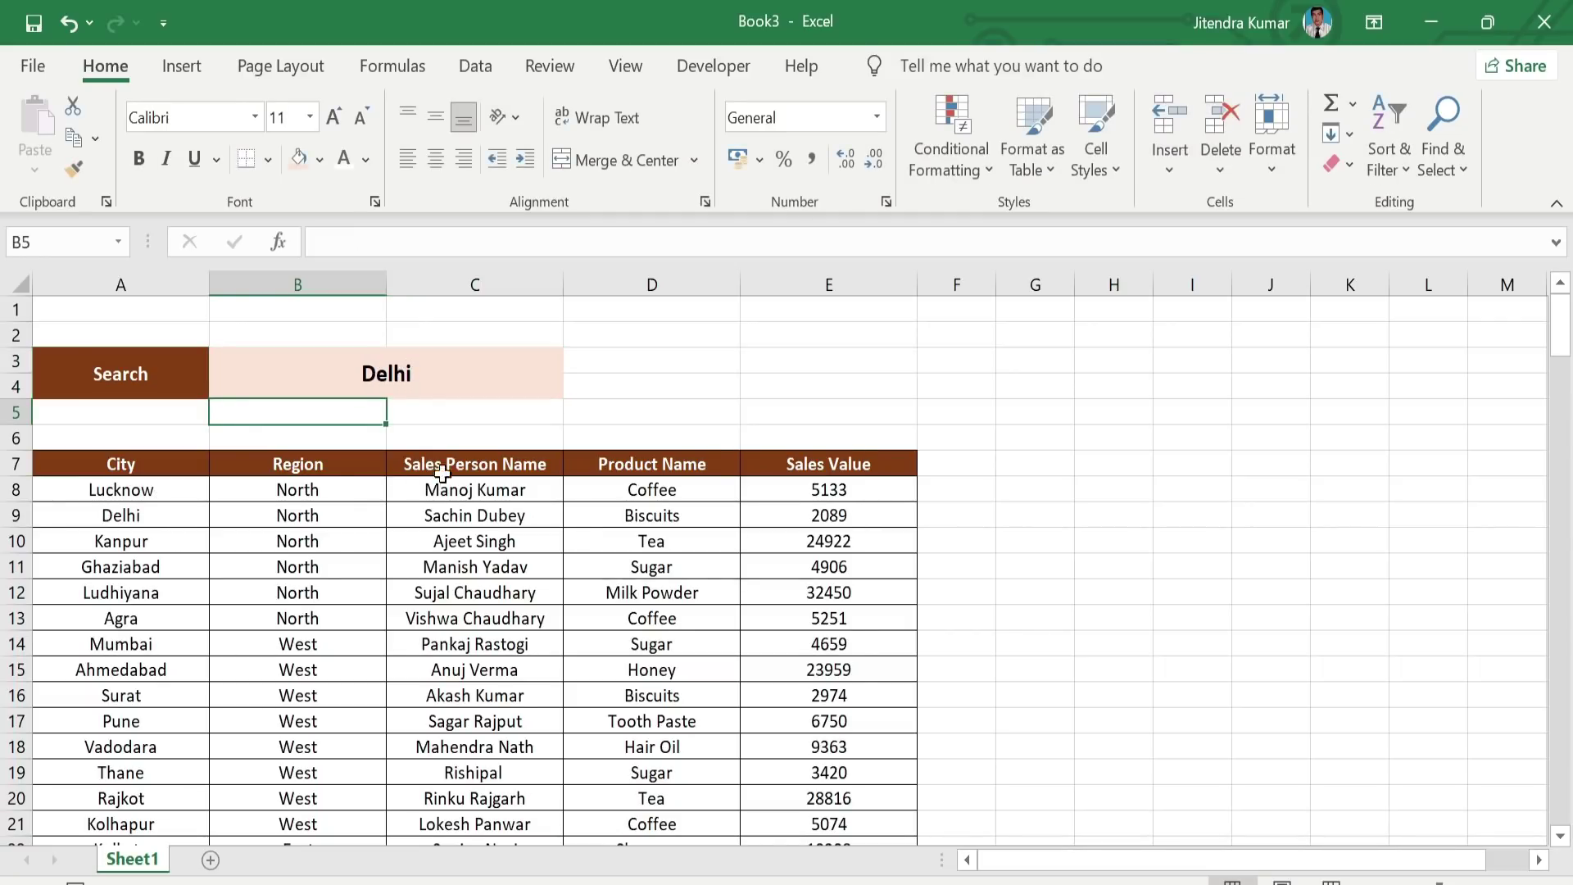
pyautogui.click(166, 516)
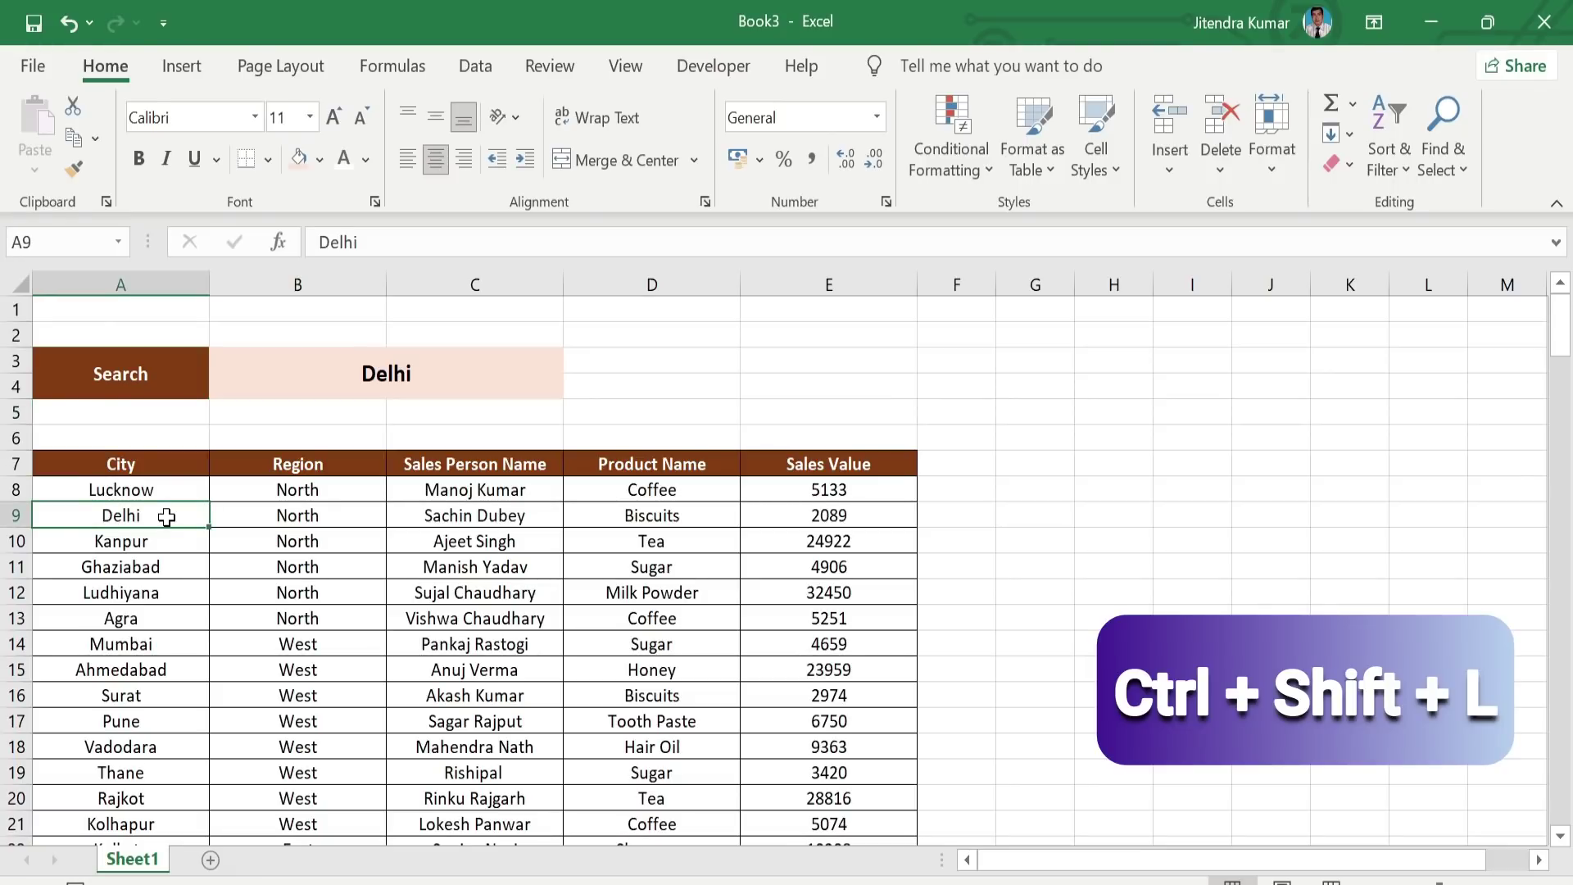
# - Turn on AutoFilter for the table headers and select the data rows A8:E175
pyautogui.hotkey('ctrl', 'shift', 'l')
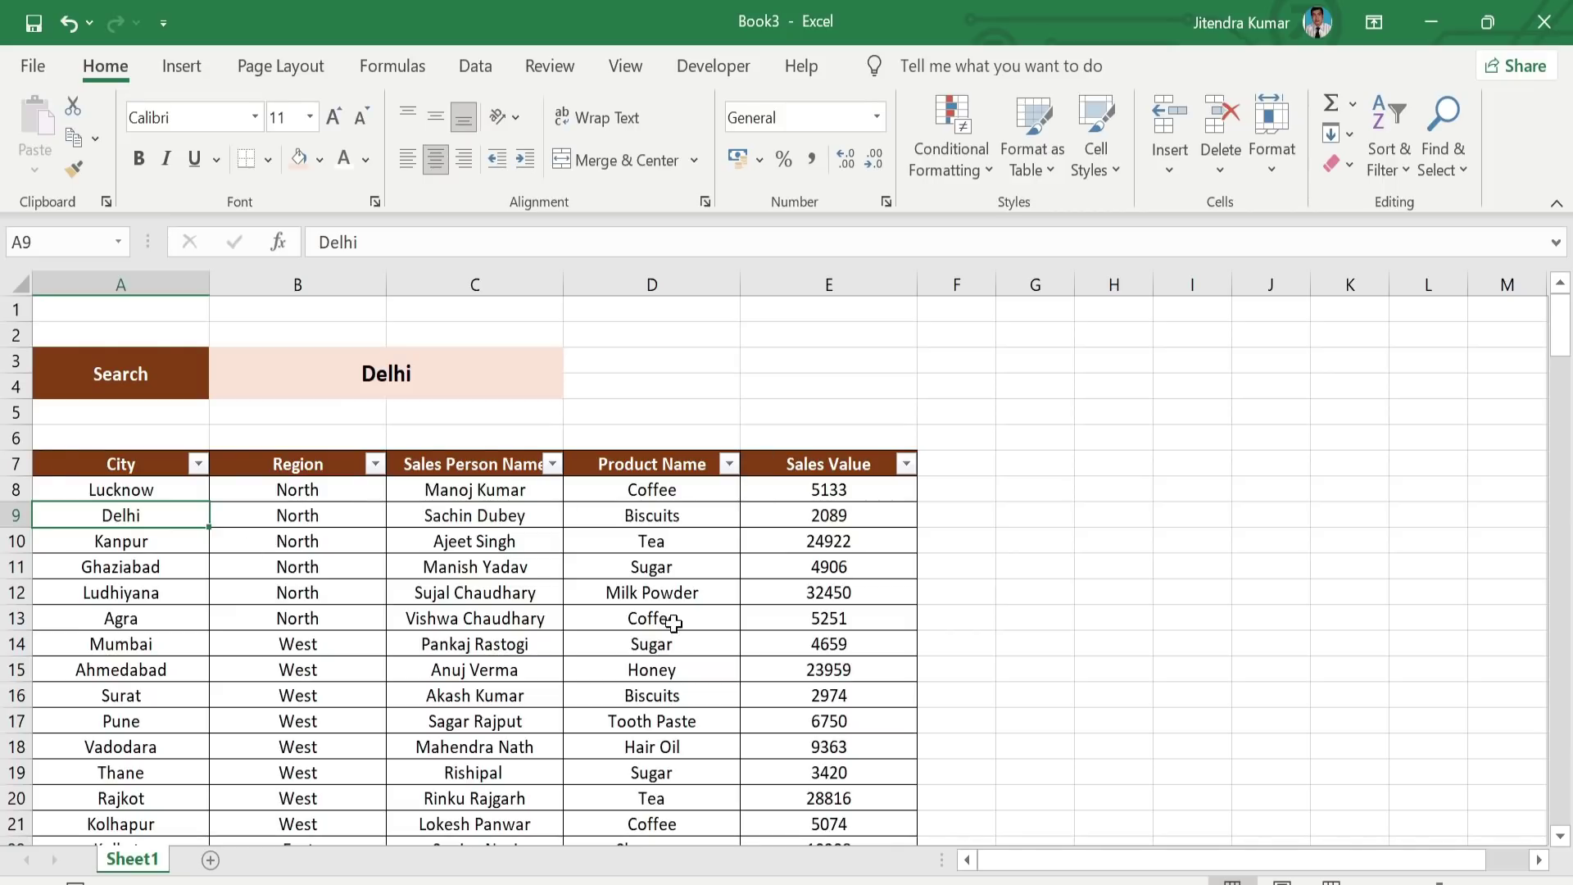
pyautogui.click(124, 492)
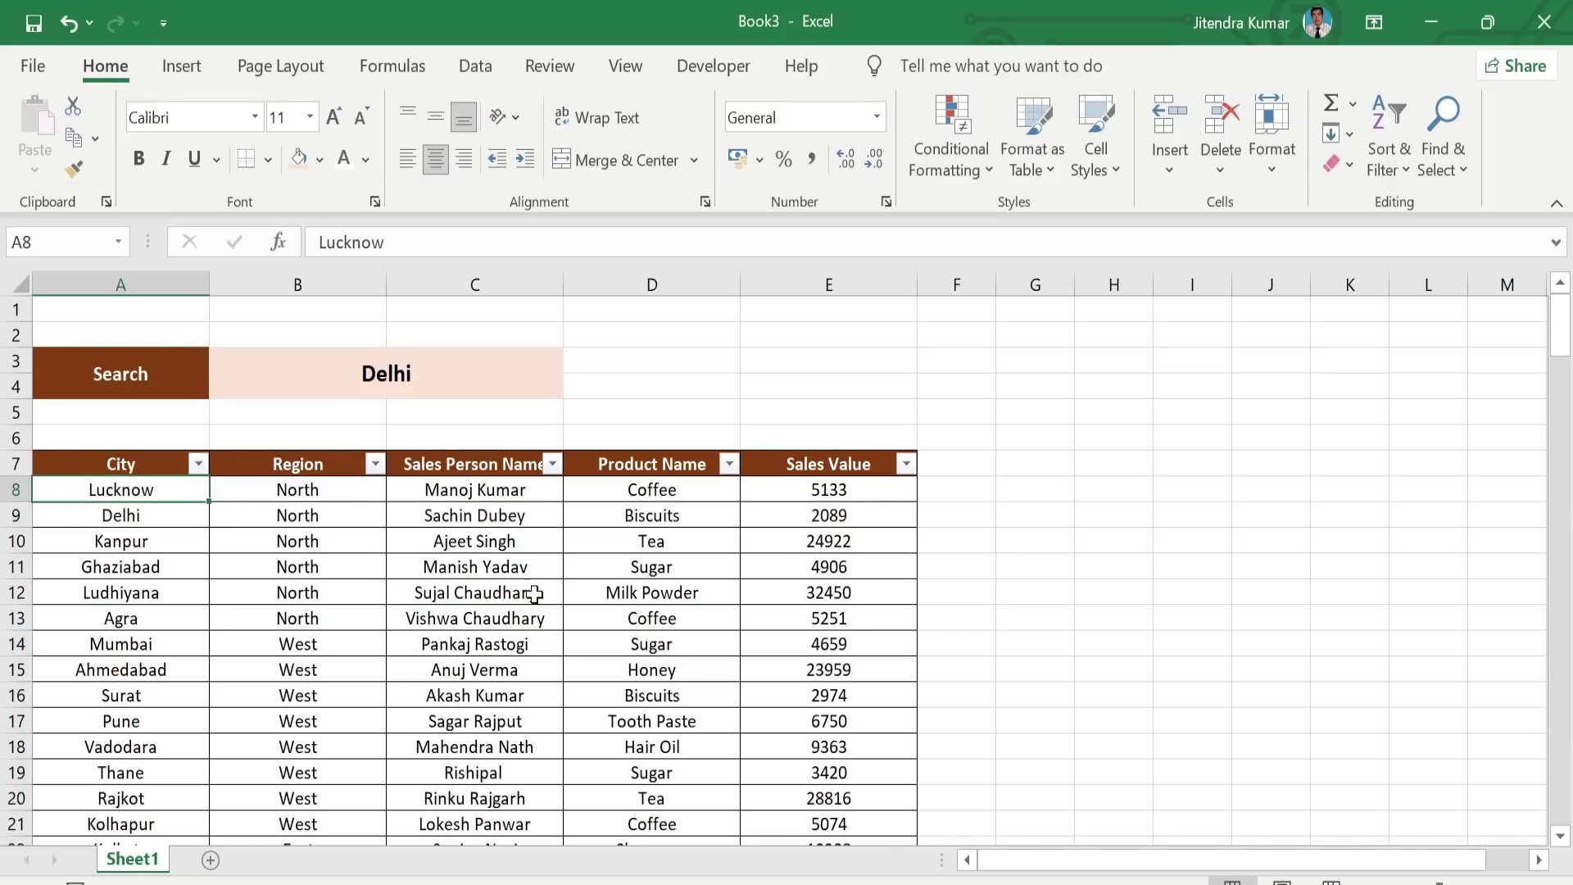
pyautogui.moveTo(122, 489); pyautogui.dragTo(823, 783)
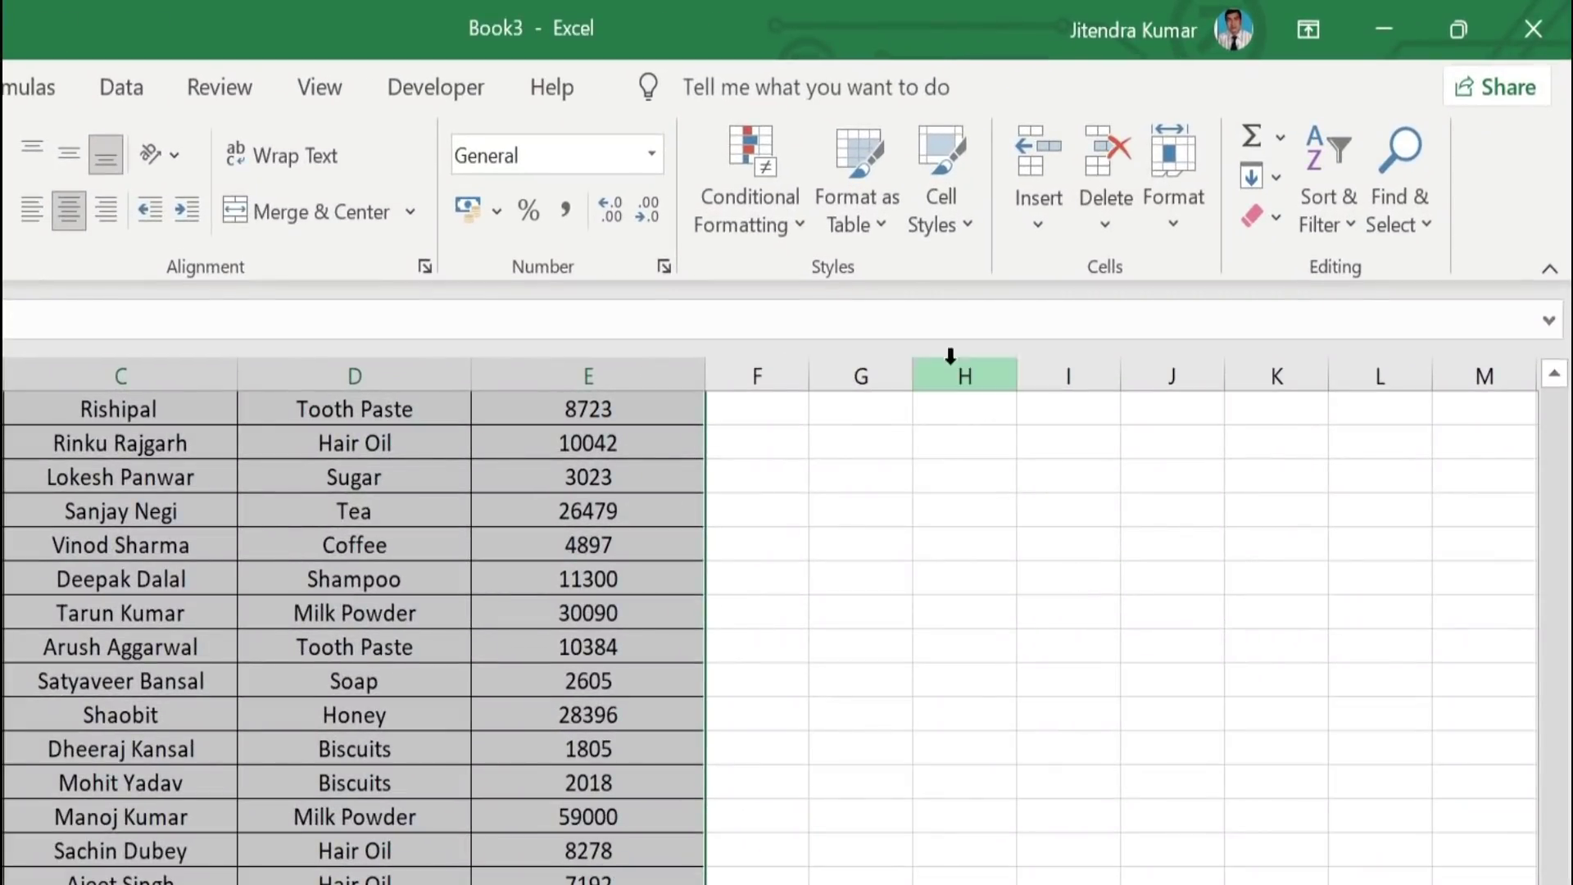
# - Create a new formula-based conditional formatting rule =$A8=$B$3 for the selected data rows
pyautogui.click(798, 229)
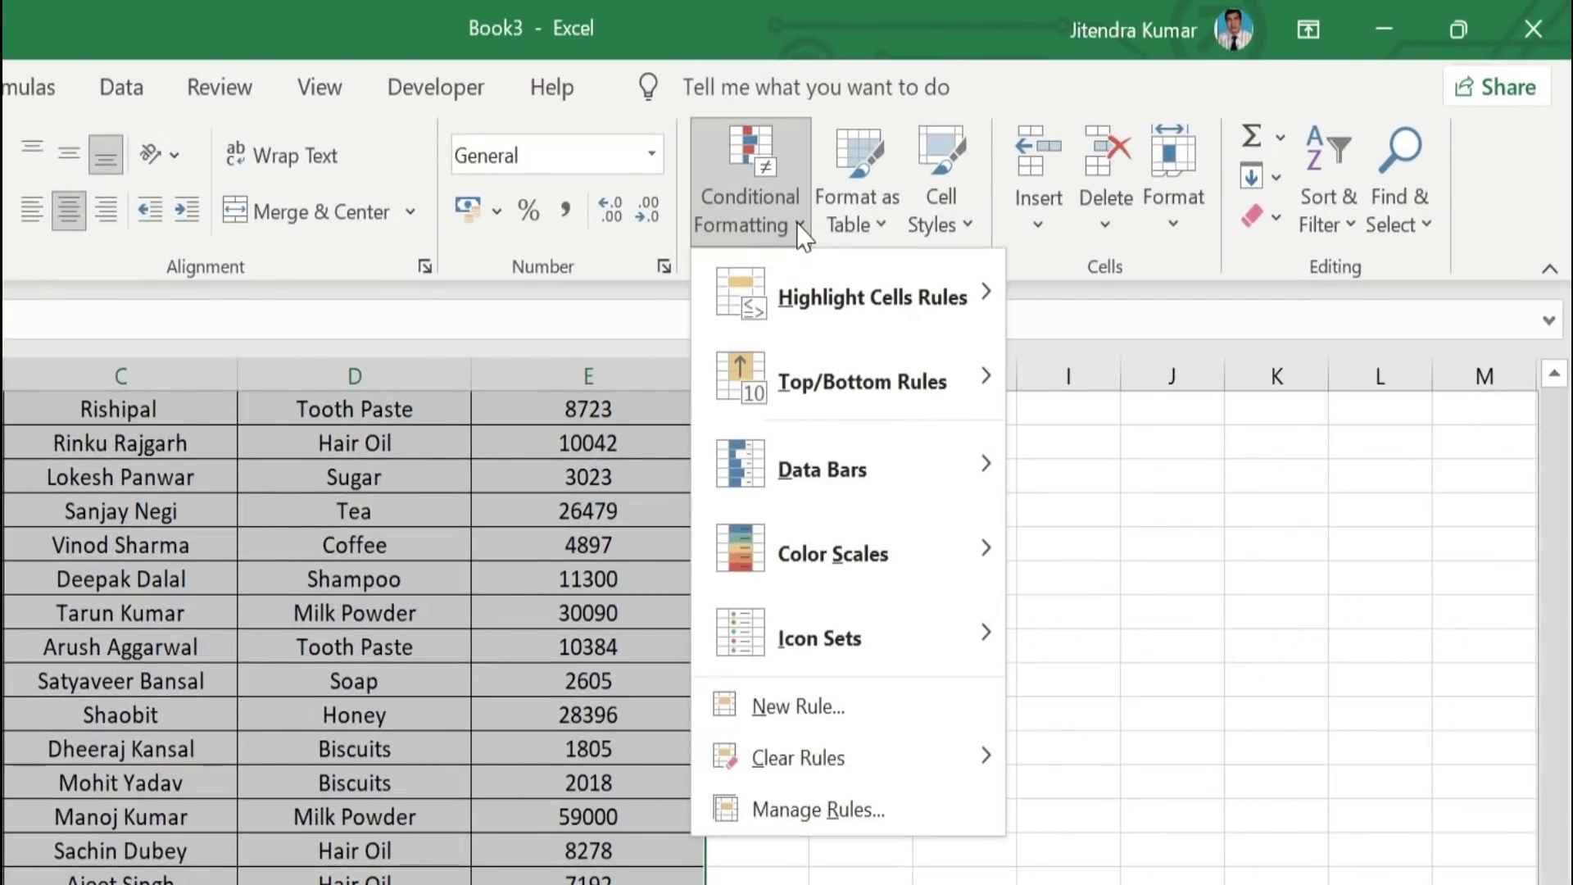
pyautogui.click(807, 709)
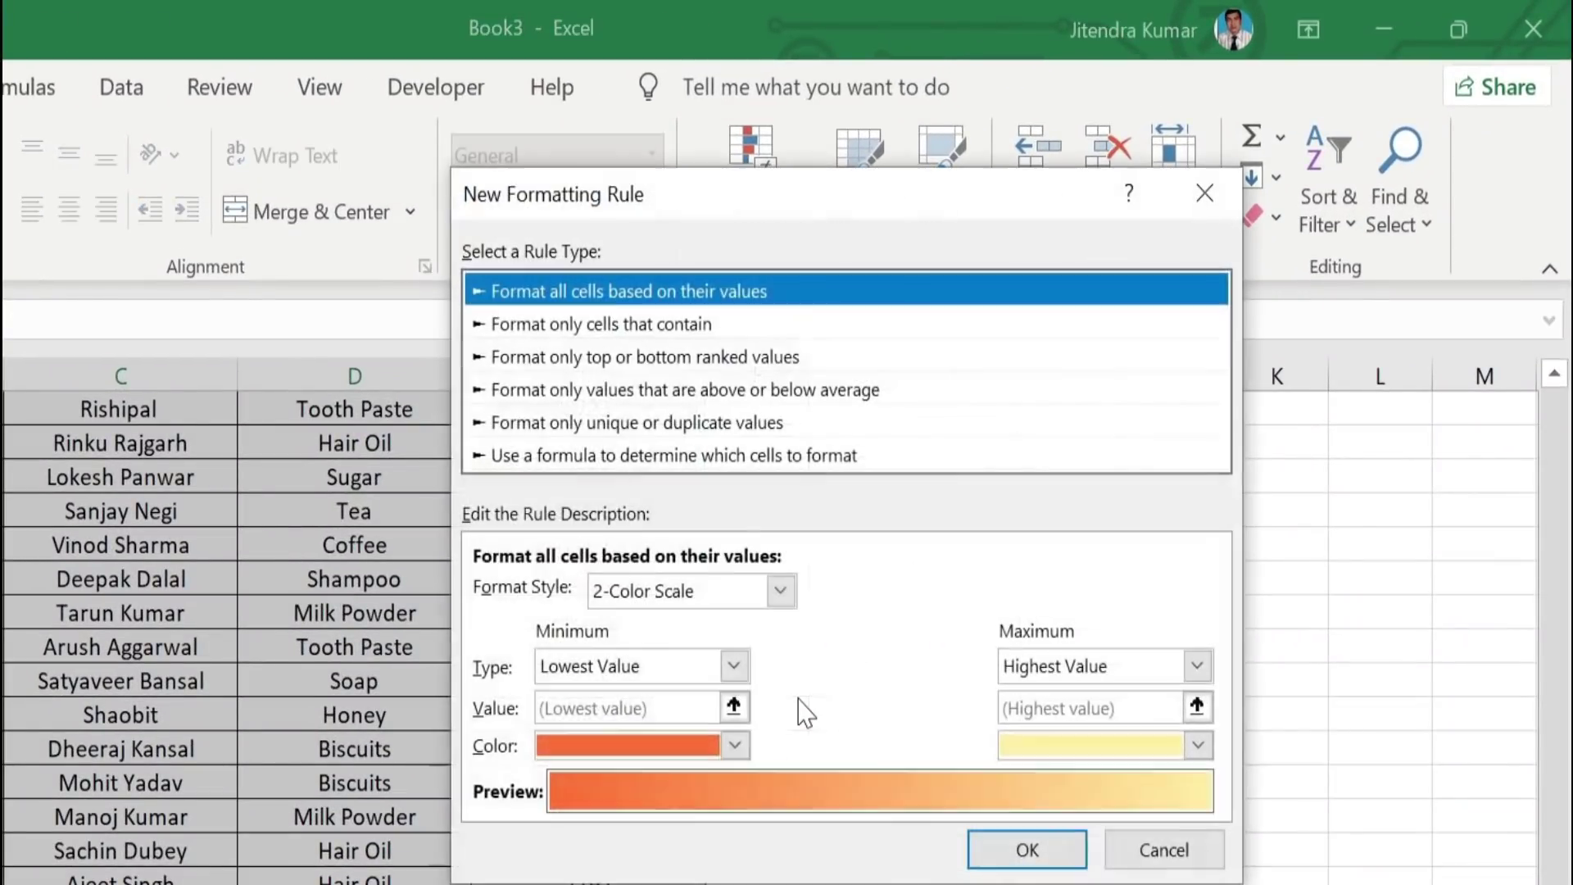
pyautogui.click(632, 459)
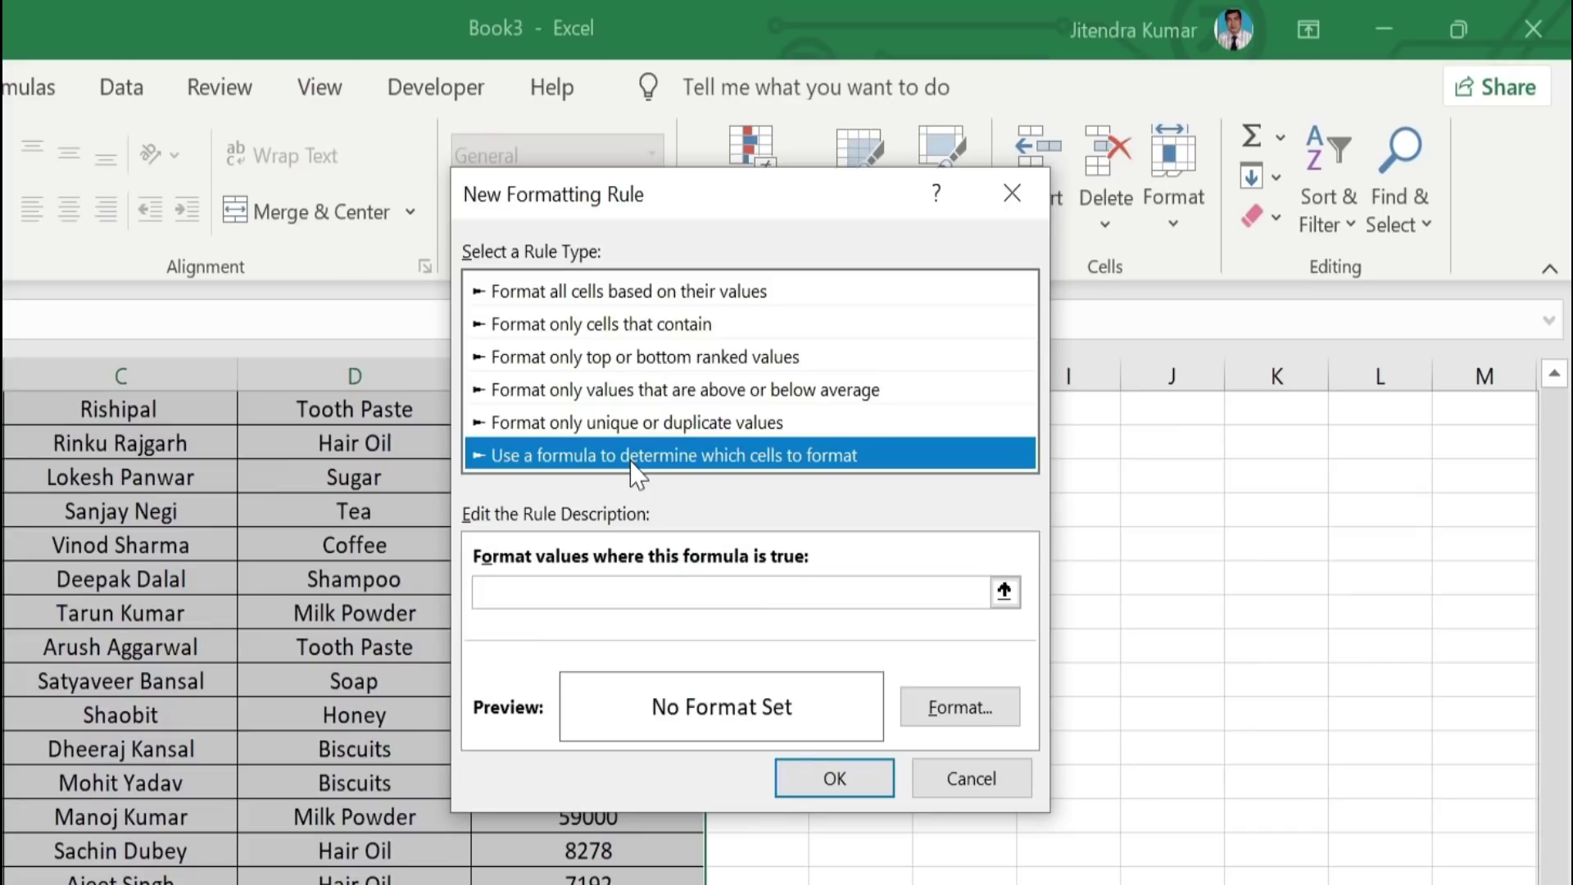
pyautogui.click(476, 593)
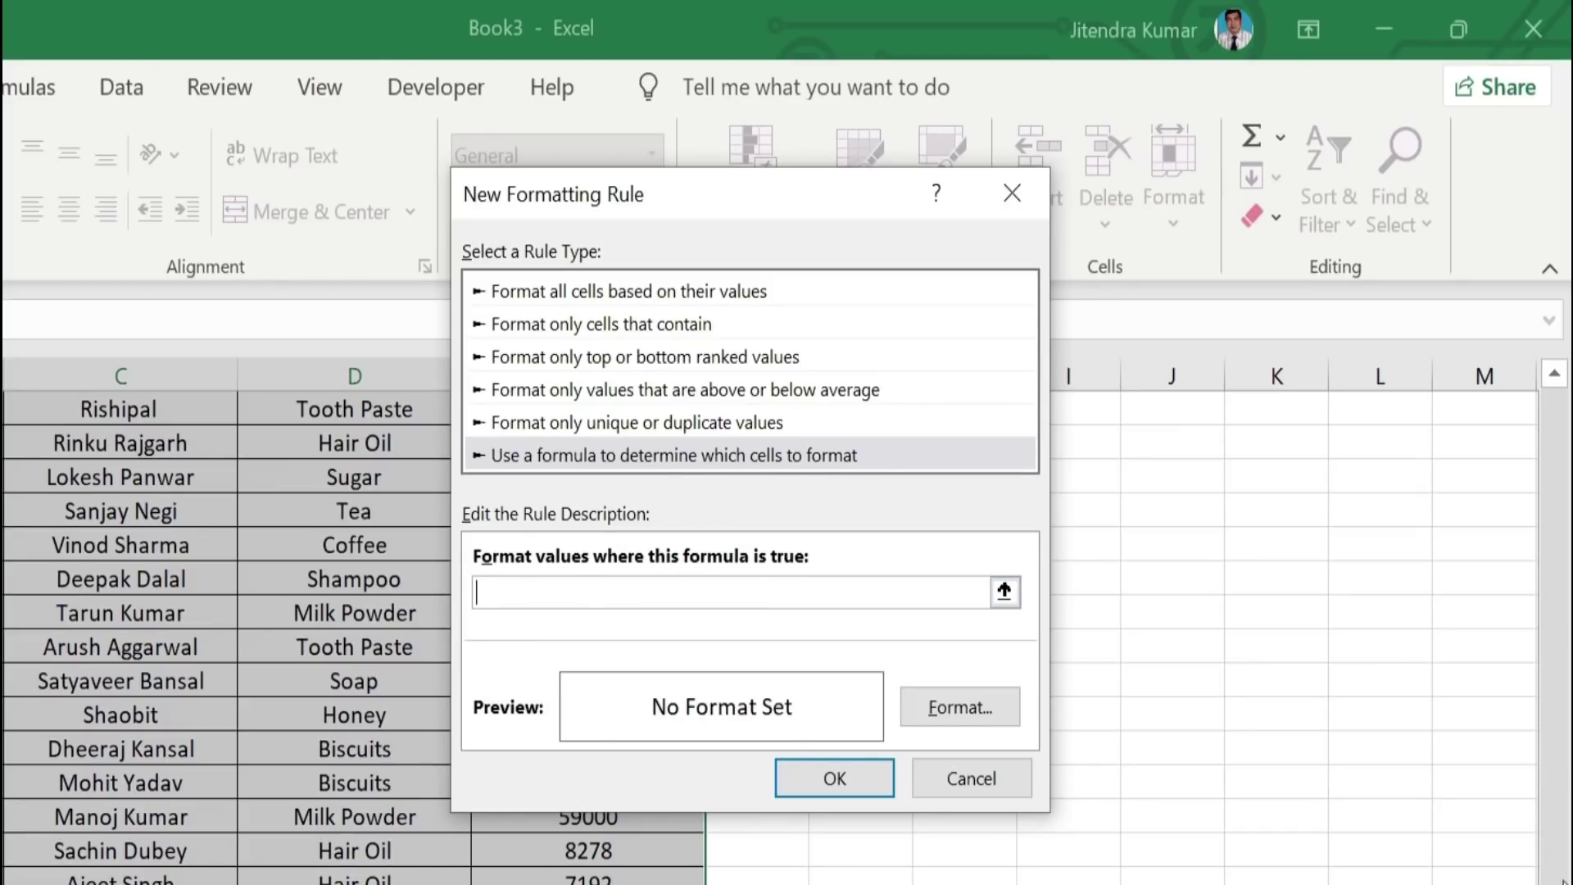
pyautogui.scroll(6, 229, 508)
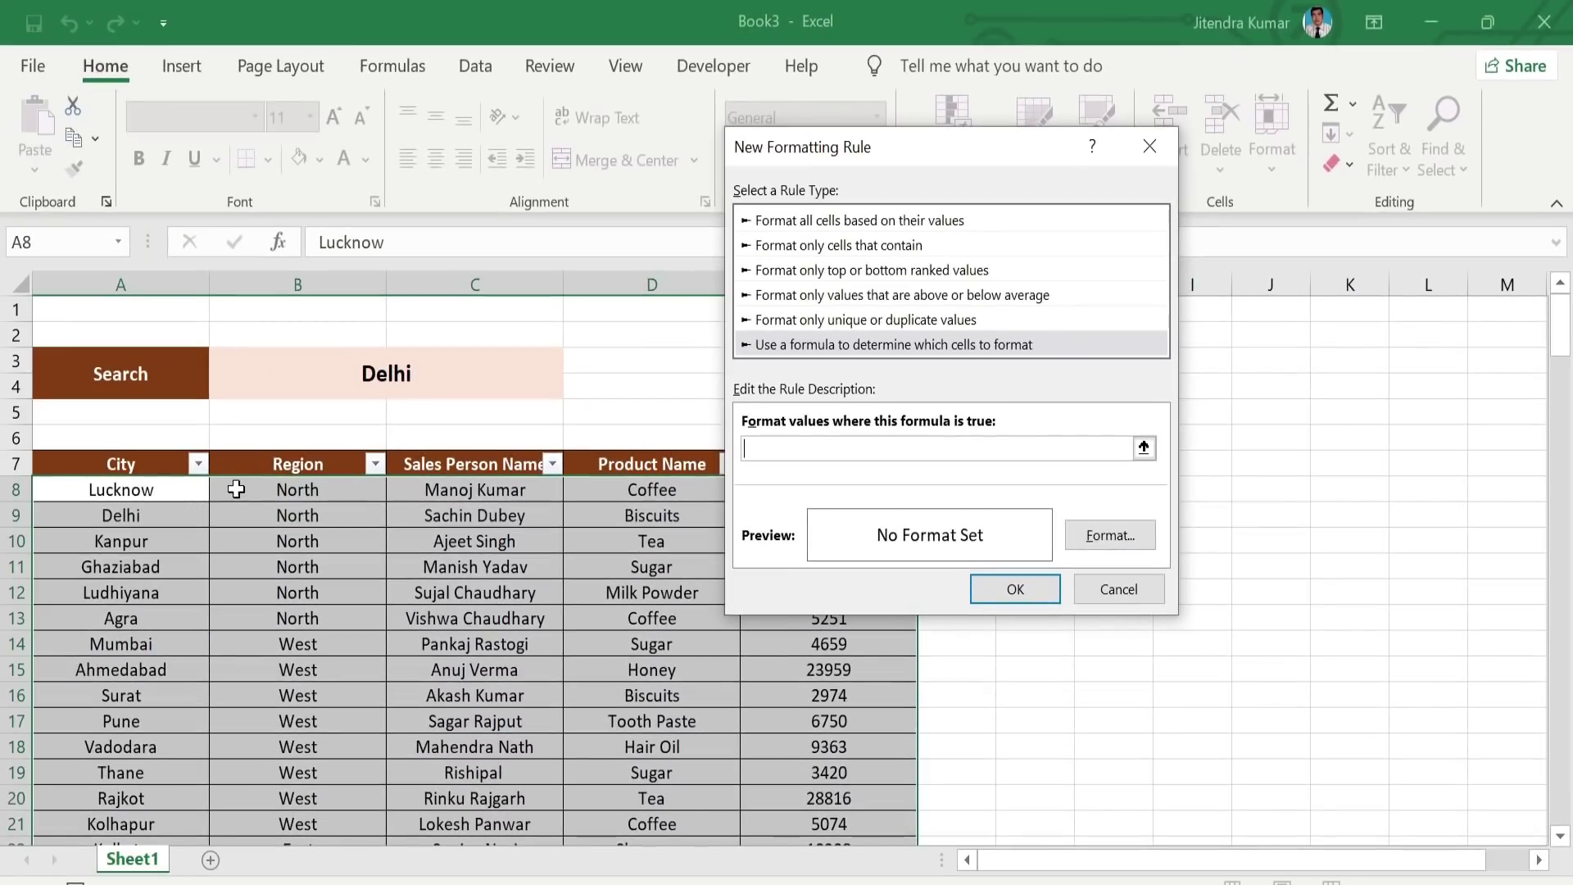
pyautogui.click(189, 491)
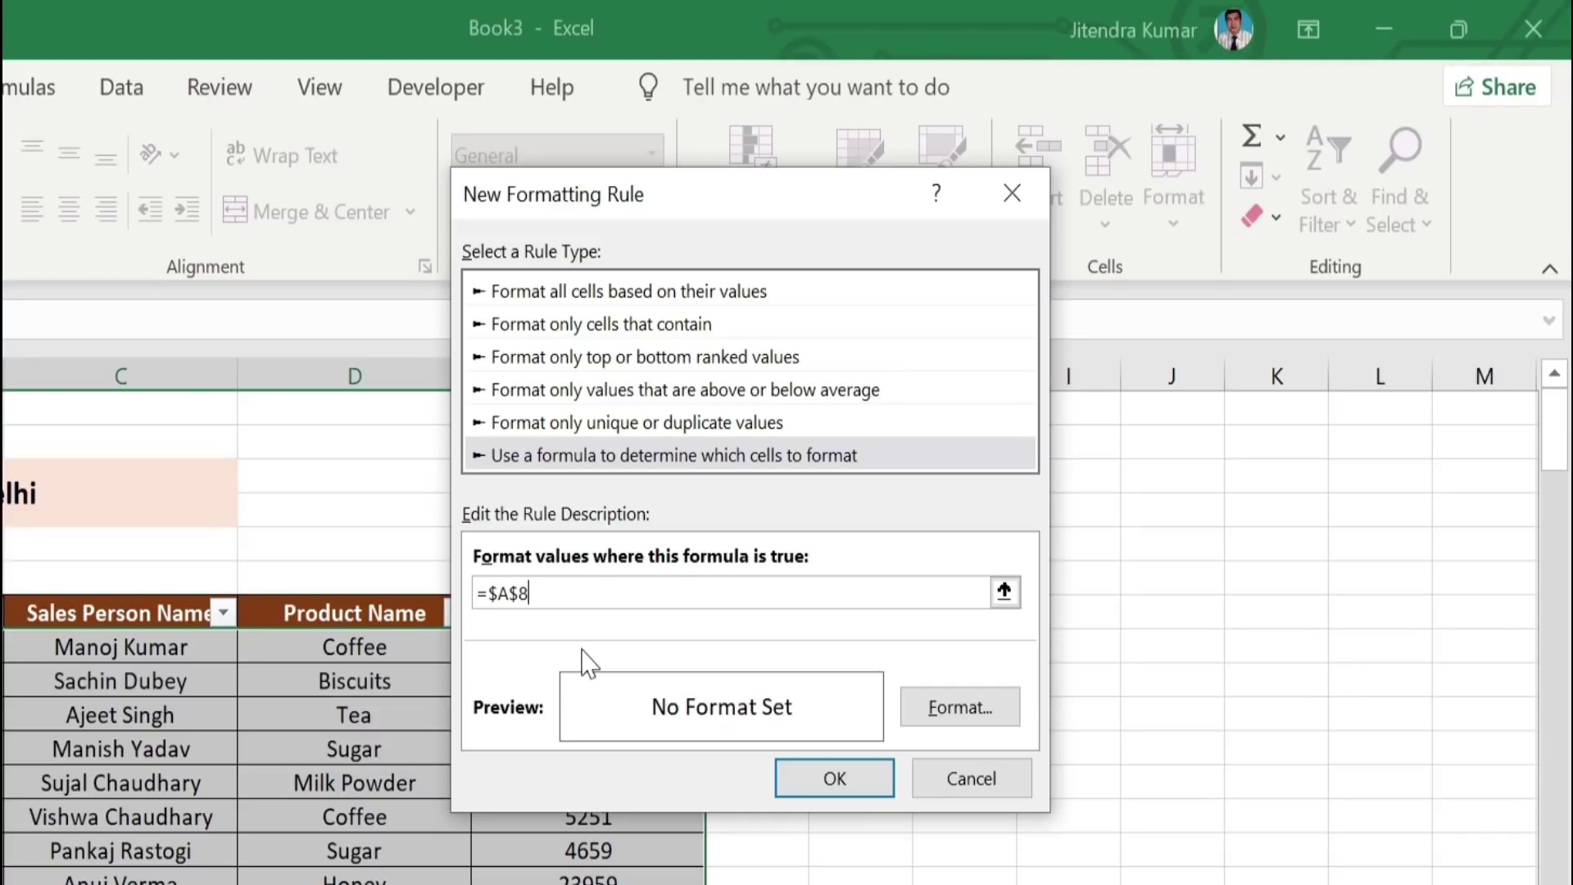
pyautogui.click(522, 593)
pyautogui.press('BackSpace')
pyautogui.write('=')
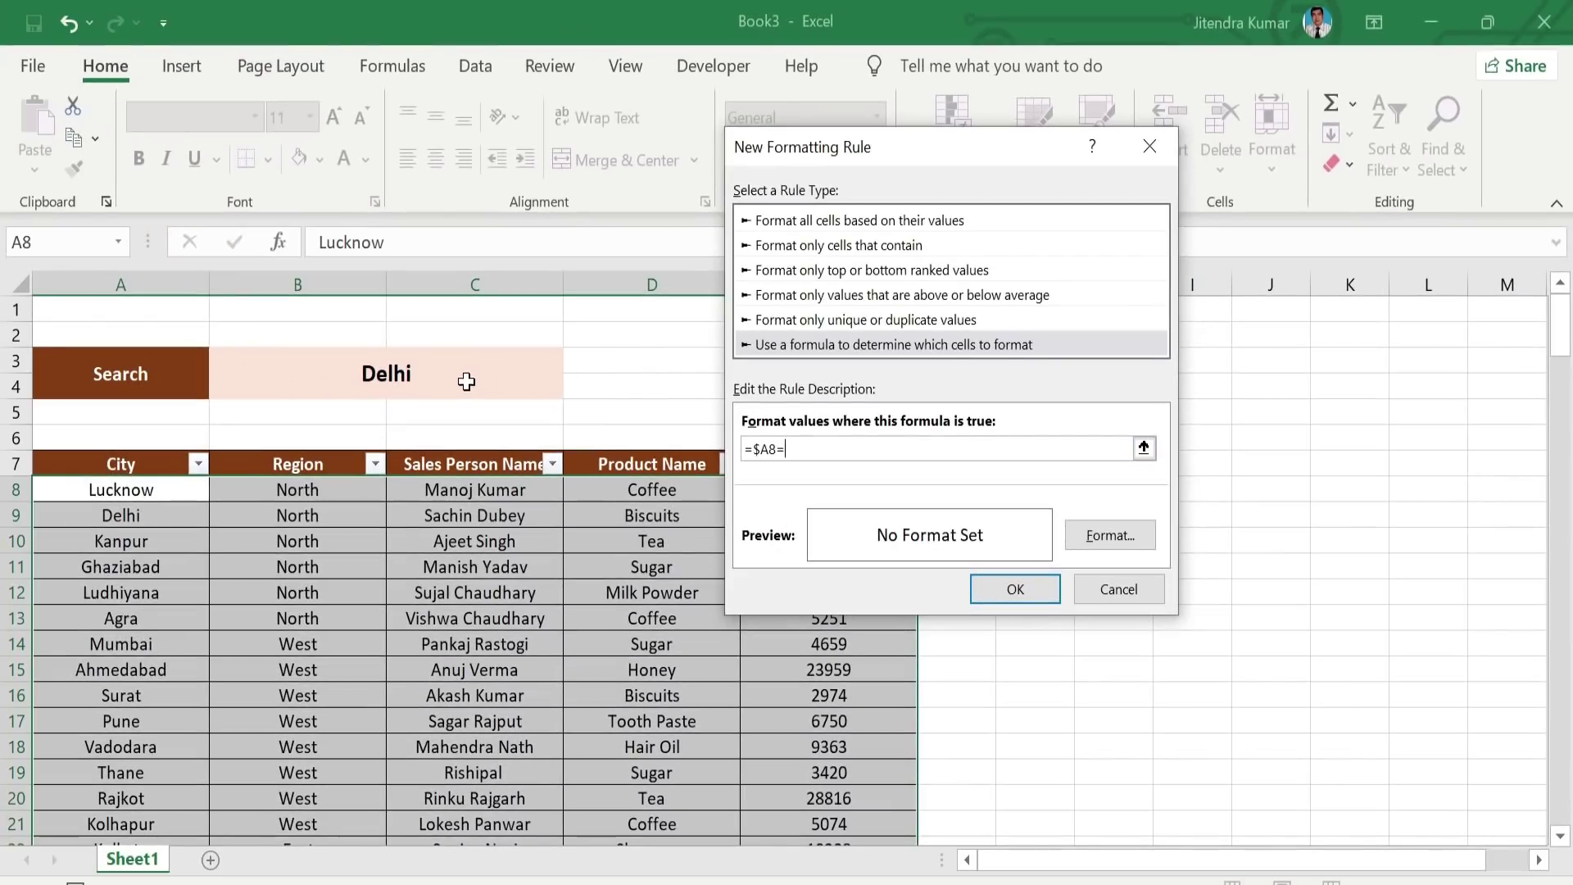
pyautogui.click(441, 384)
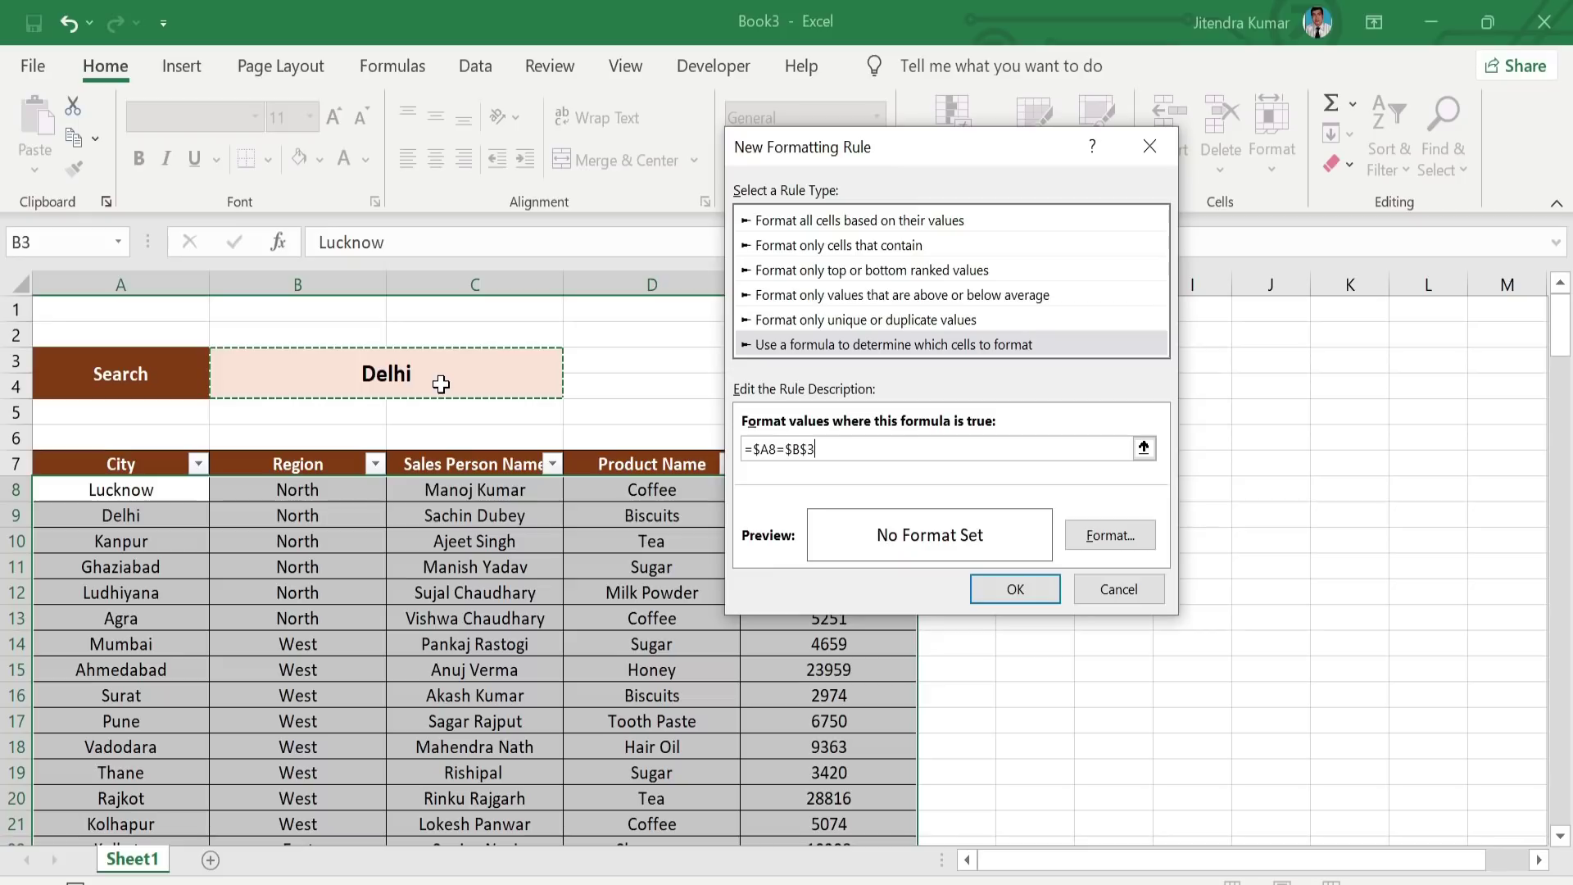
pyautogui.click(1110, 536)
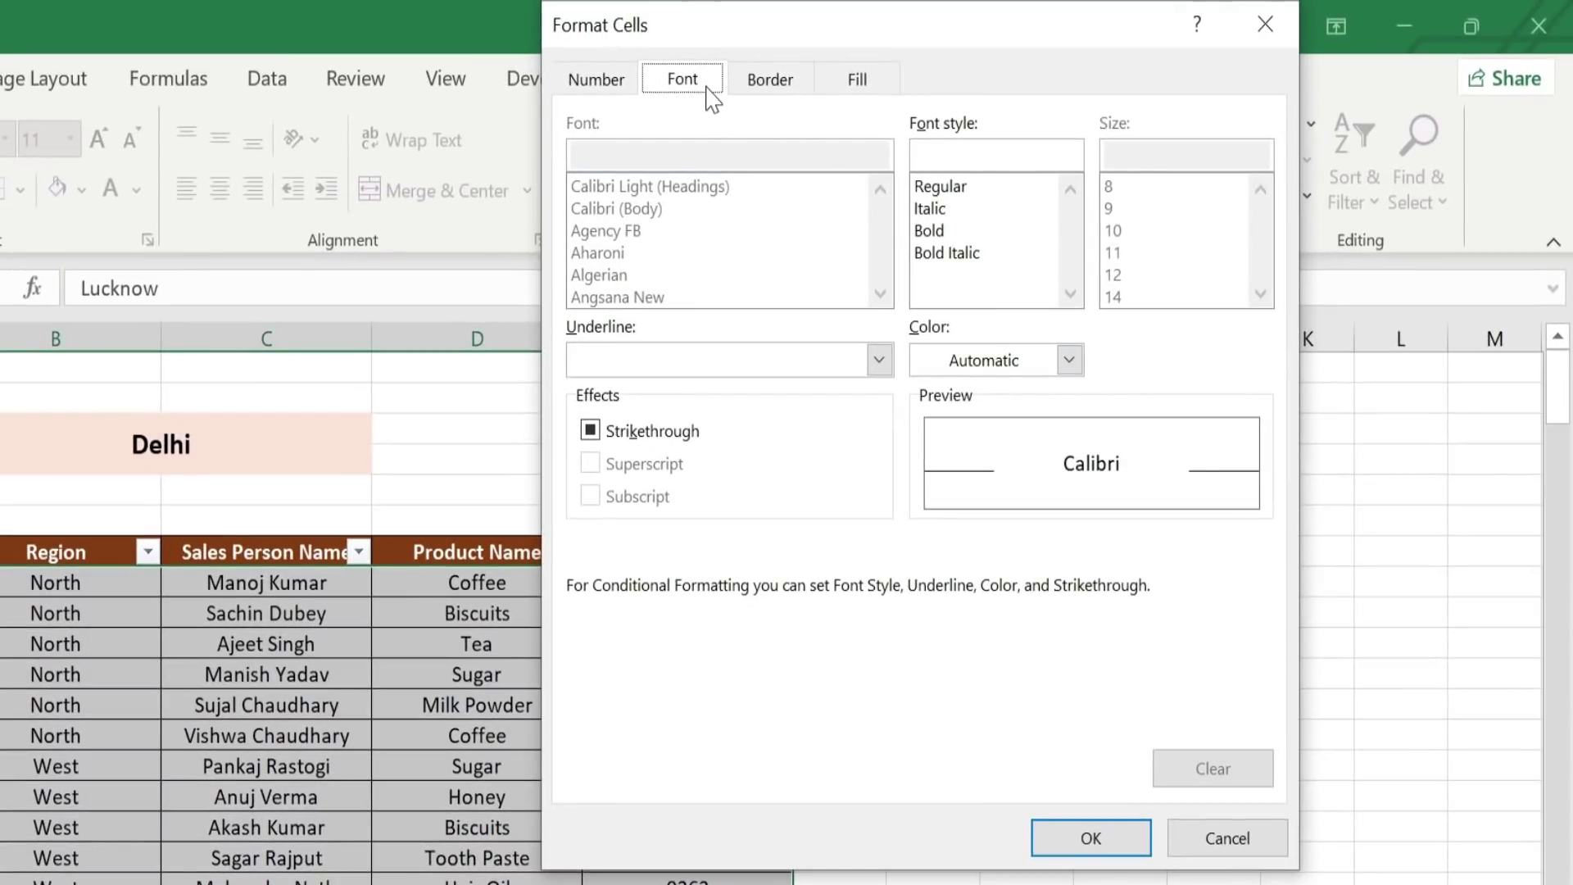
# - Set the rule's font colour to black (Black, Text 1, Lighter 5%)
pyautogui.click(1069, 360)
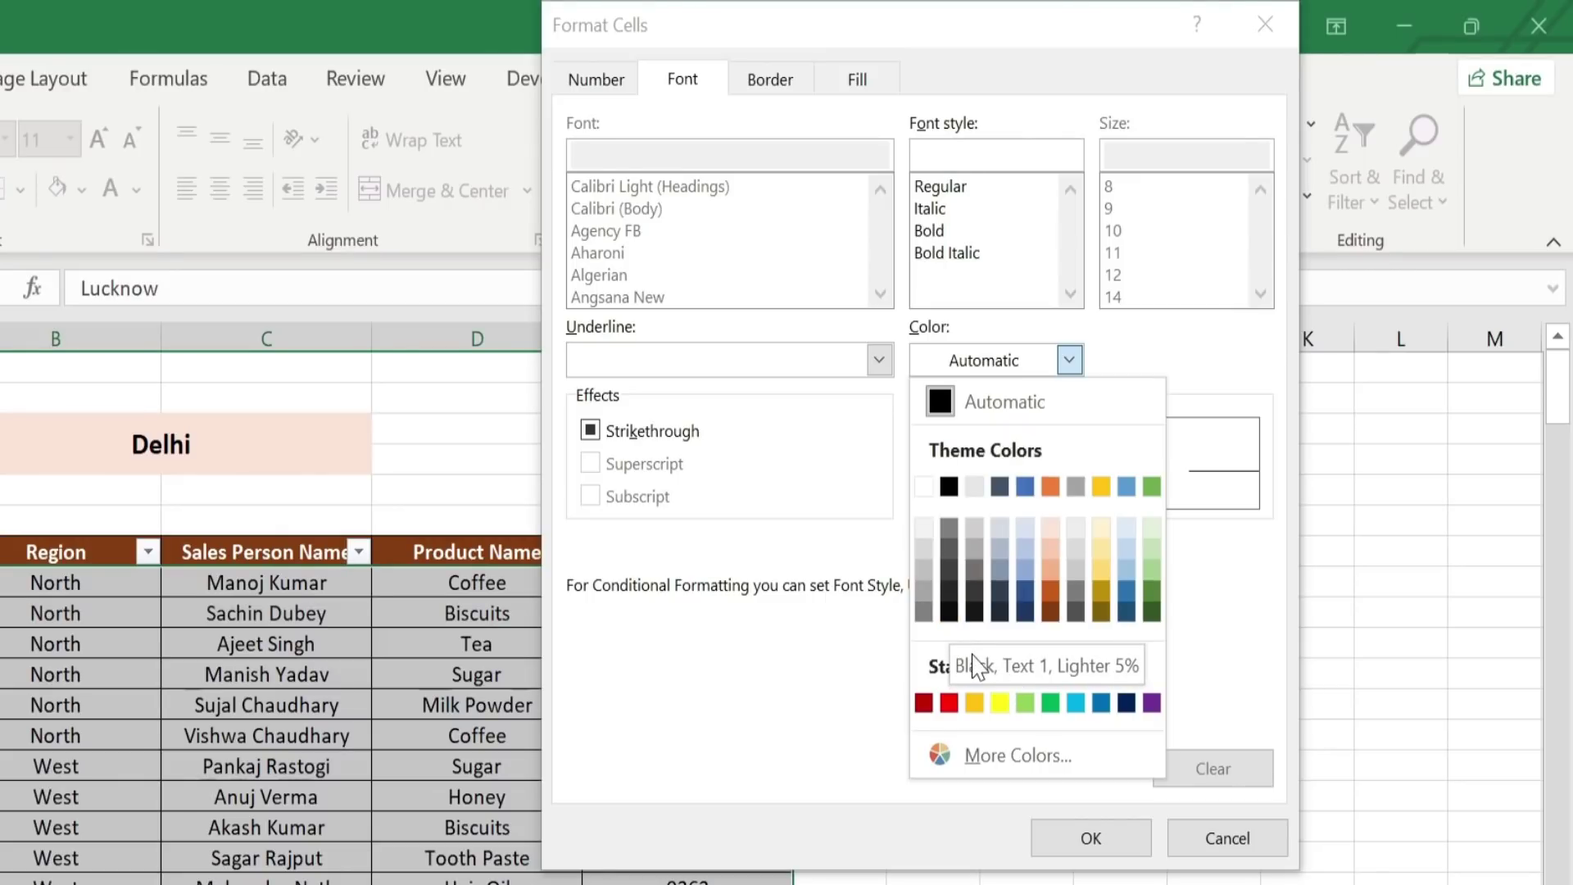
pyautogui.click(948, 616)
pyautogui.click(1071, 831)
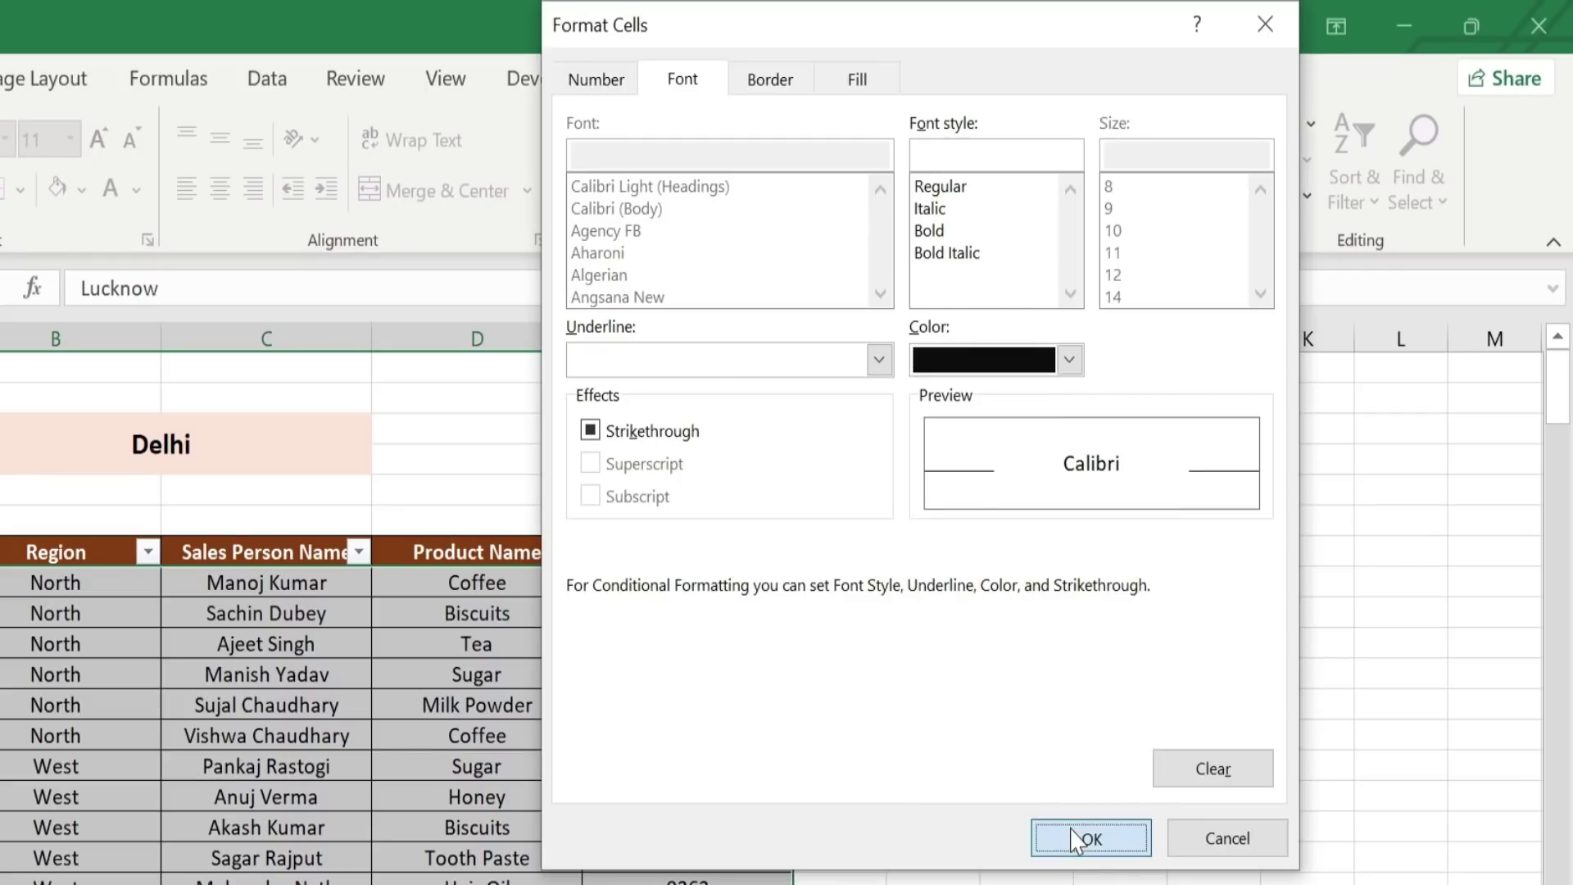
# - Apply the rule, filter City by black font to the Delhi rows, then clear the filter
pyautogui.click(935, 711)
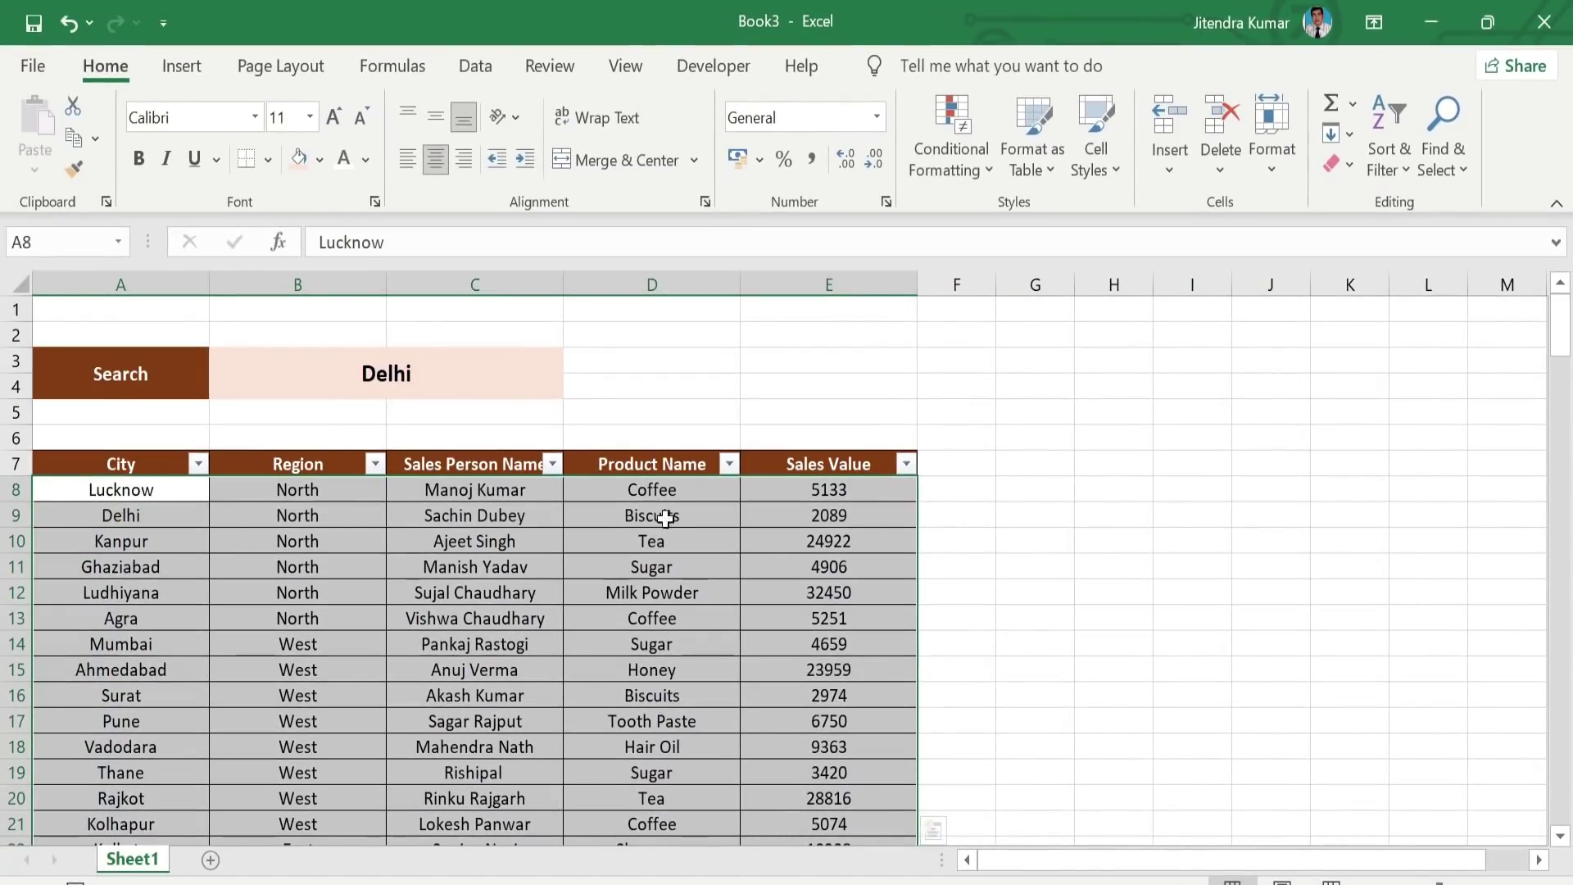
pyautogui.click(198, 466)
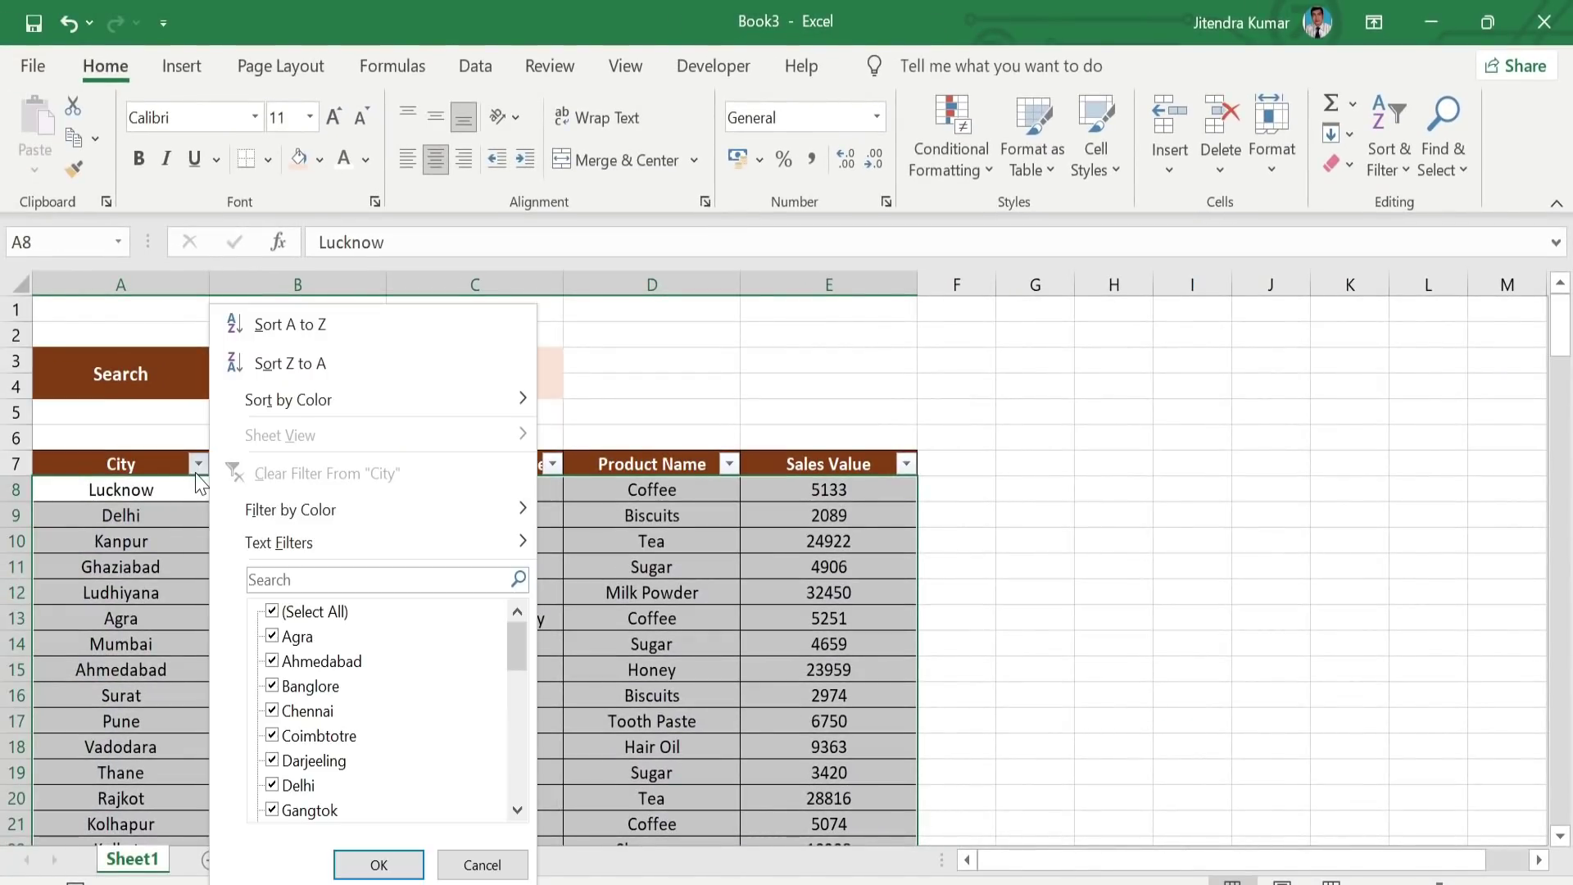
pyautogui.moveTo(408, 358)
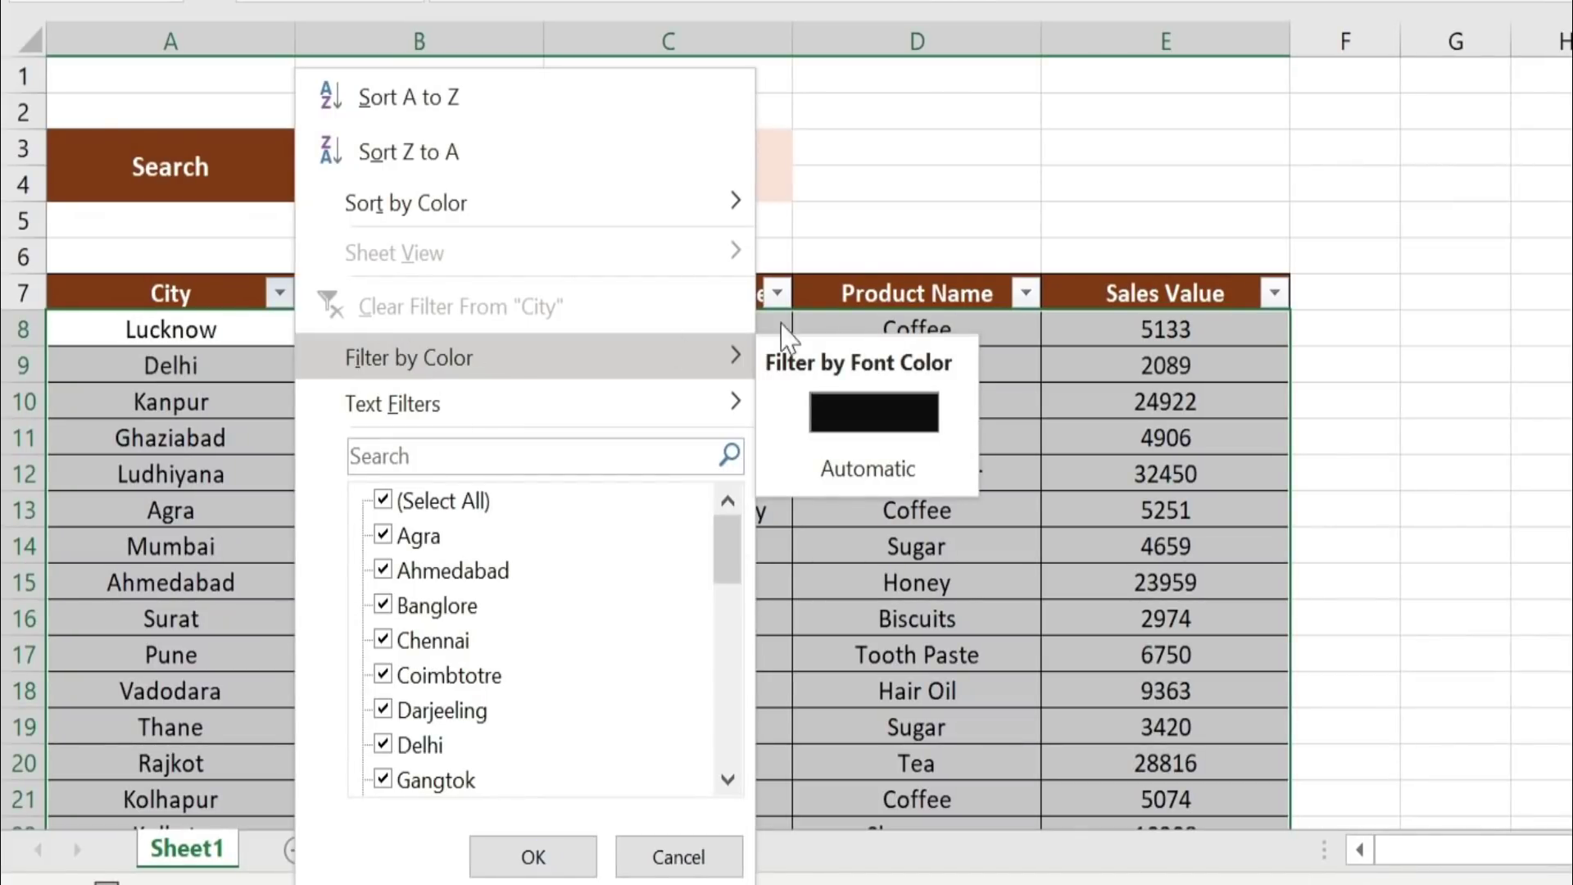
pyautogui.click(900, 415)
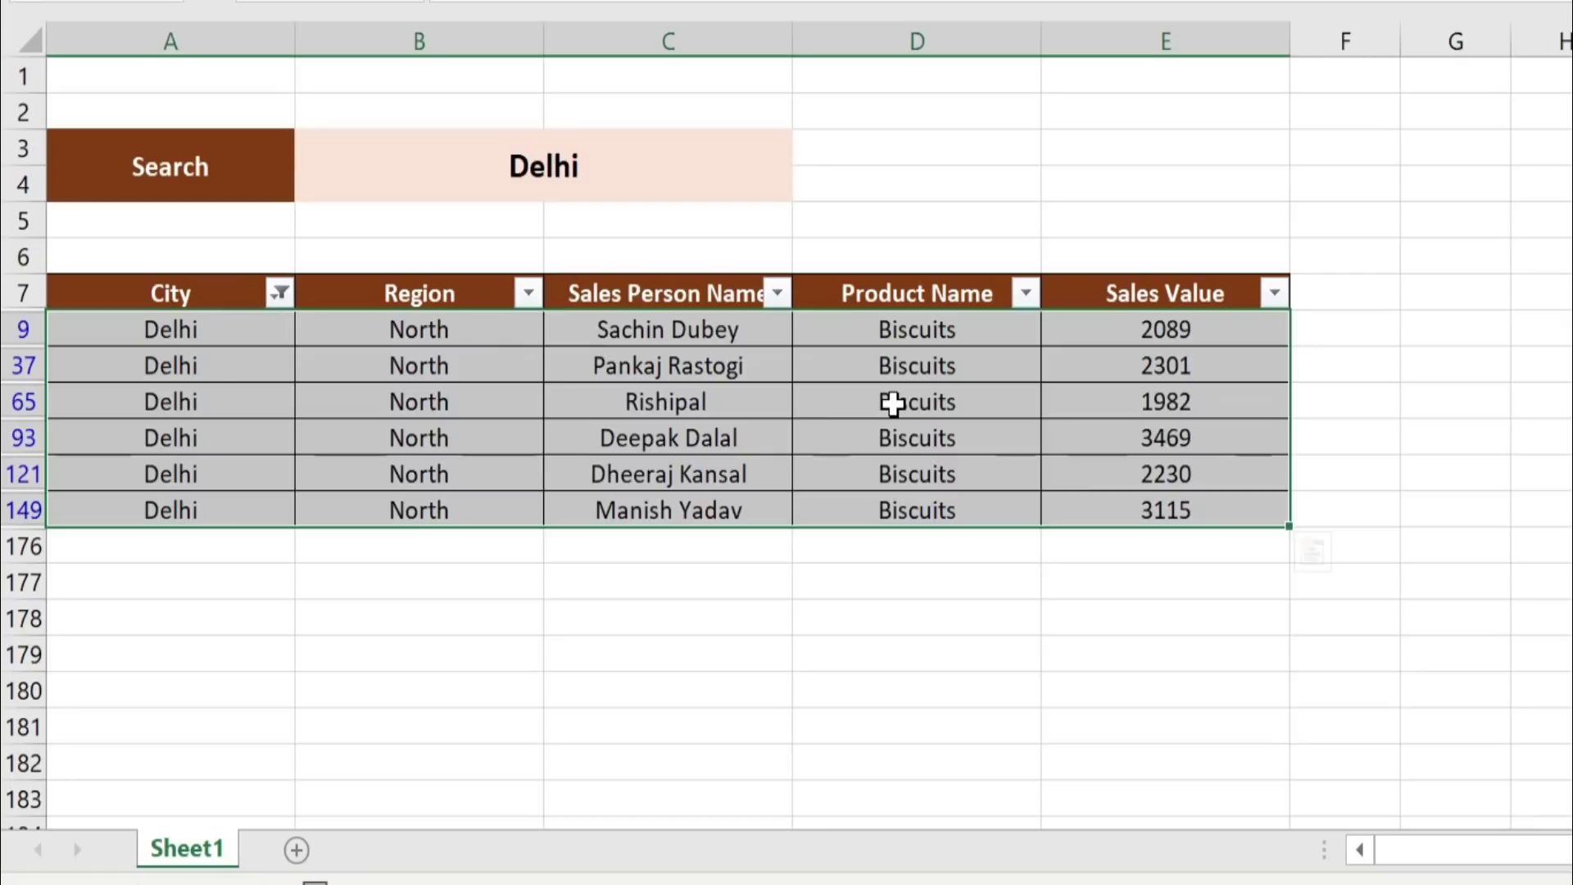
pyautogui.click(489, 366)
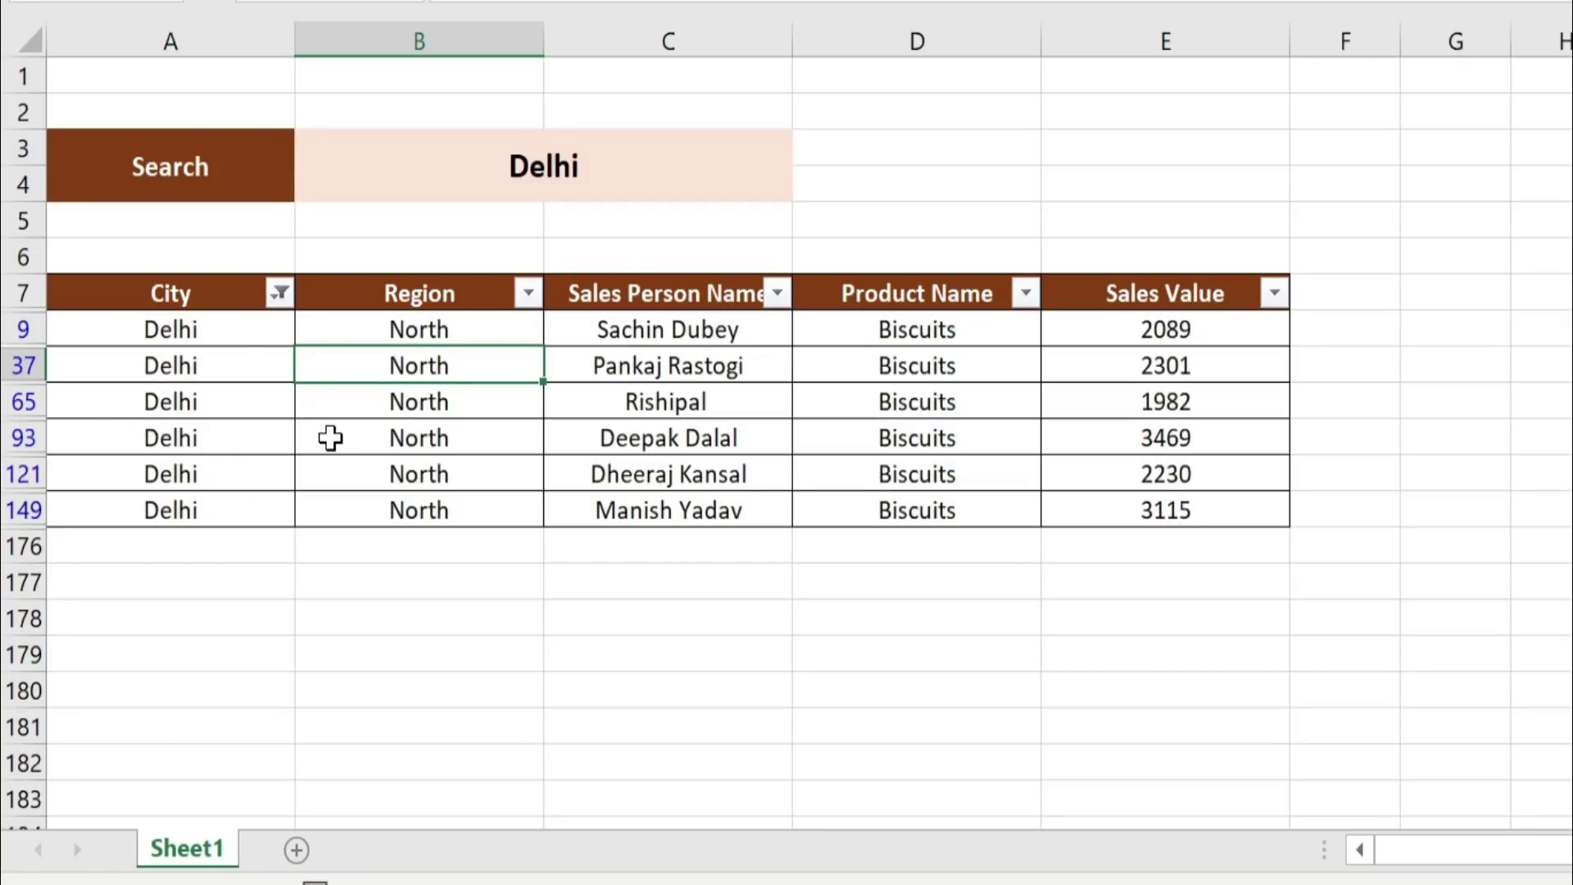
pyautogui.click(280, 293)
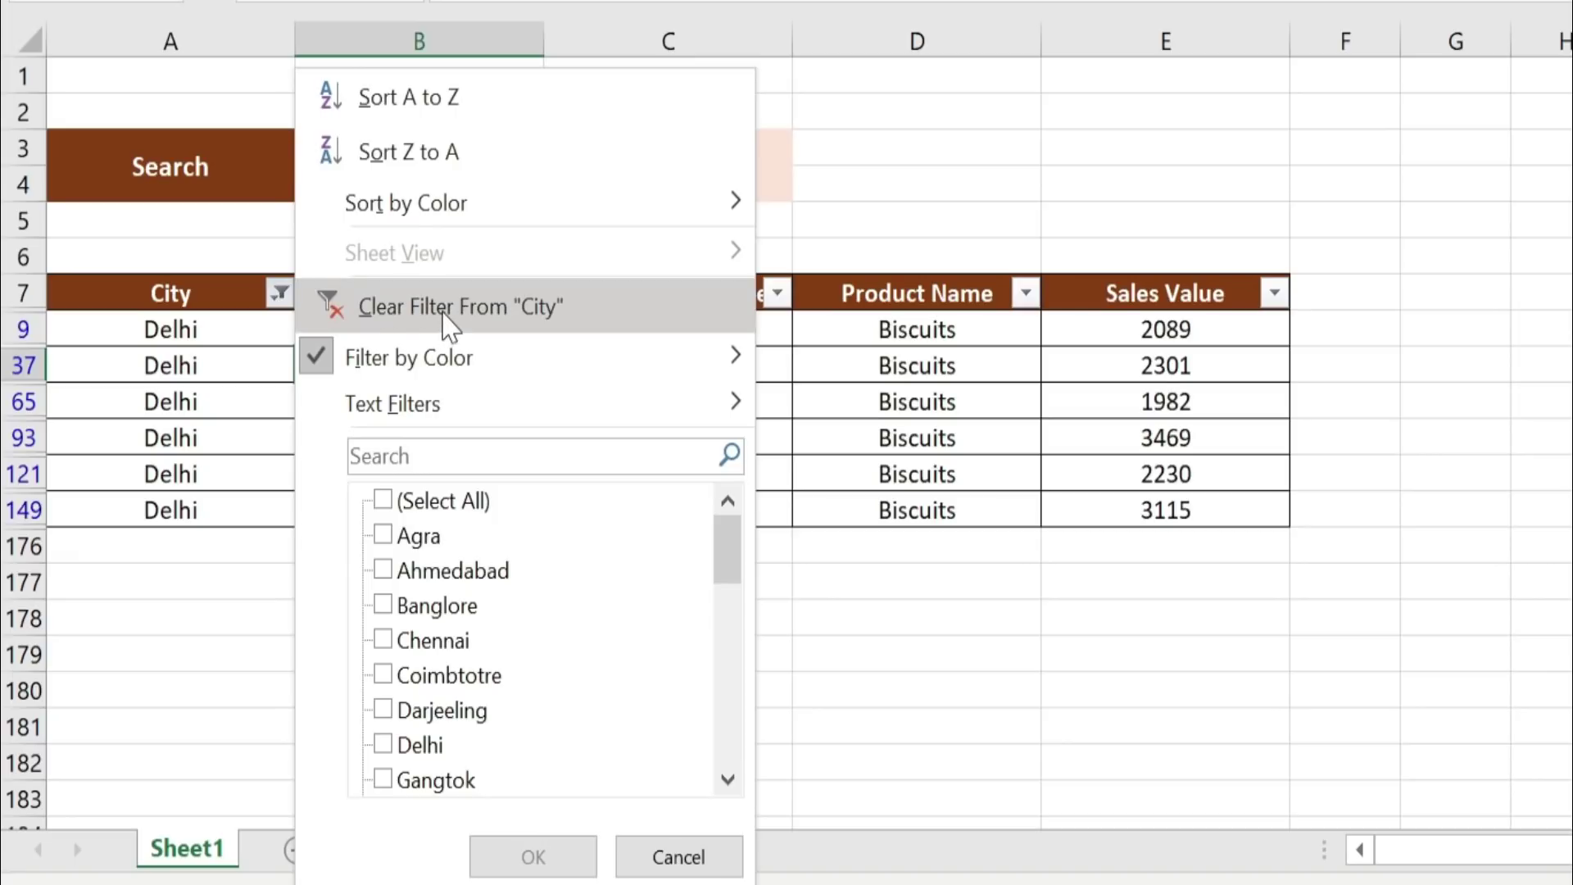
pyautogui.click(443, 311)
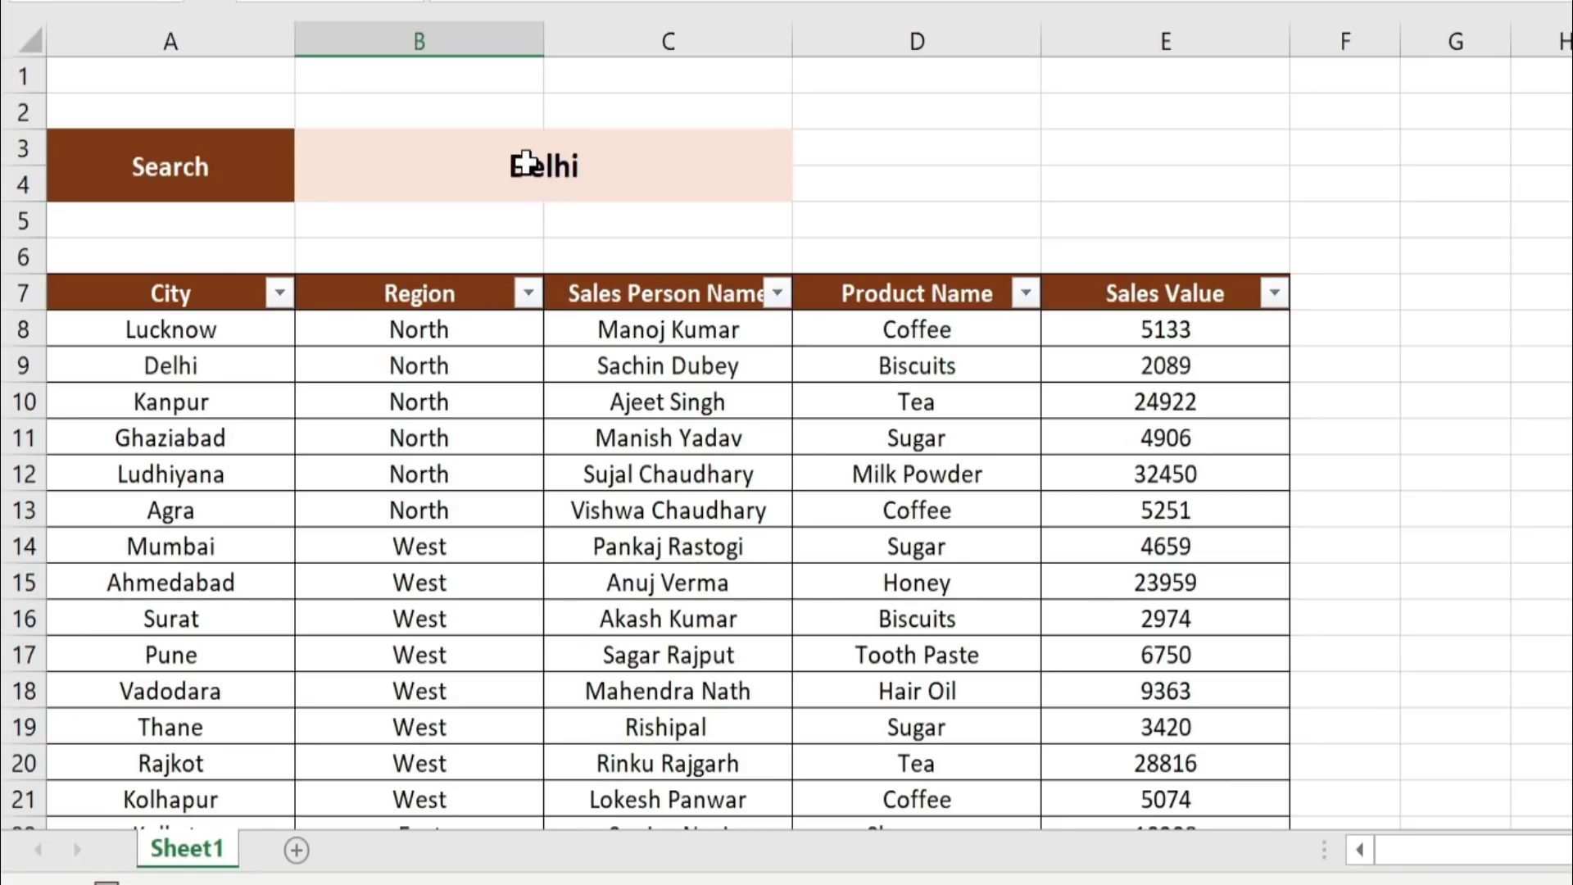
# - Search for Kanpur, filter City by black font to its six rows, then clear the filter
pyautogui.click(526, 163)
pyautogui.write('Kanpur')
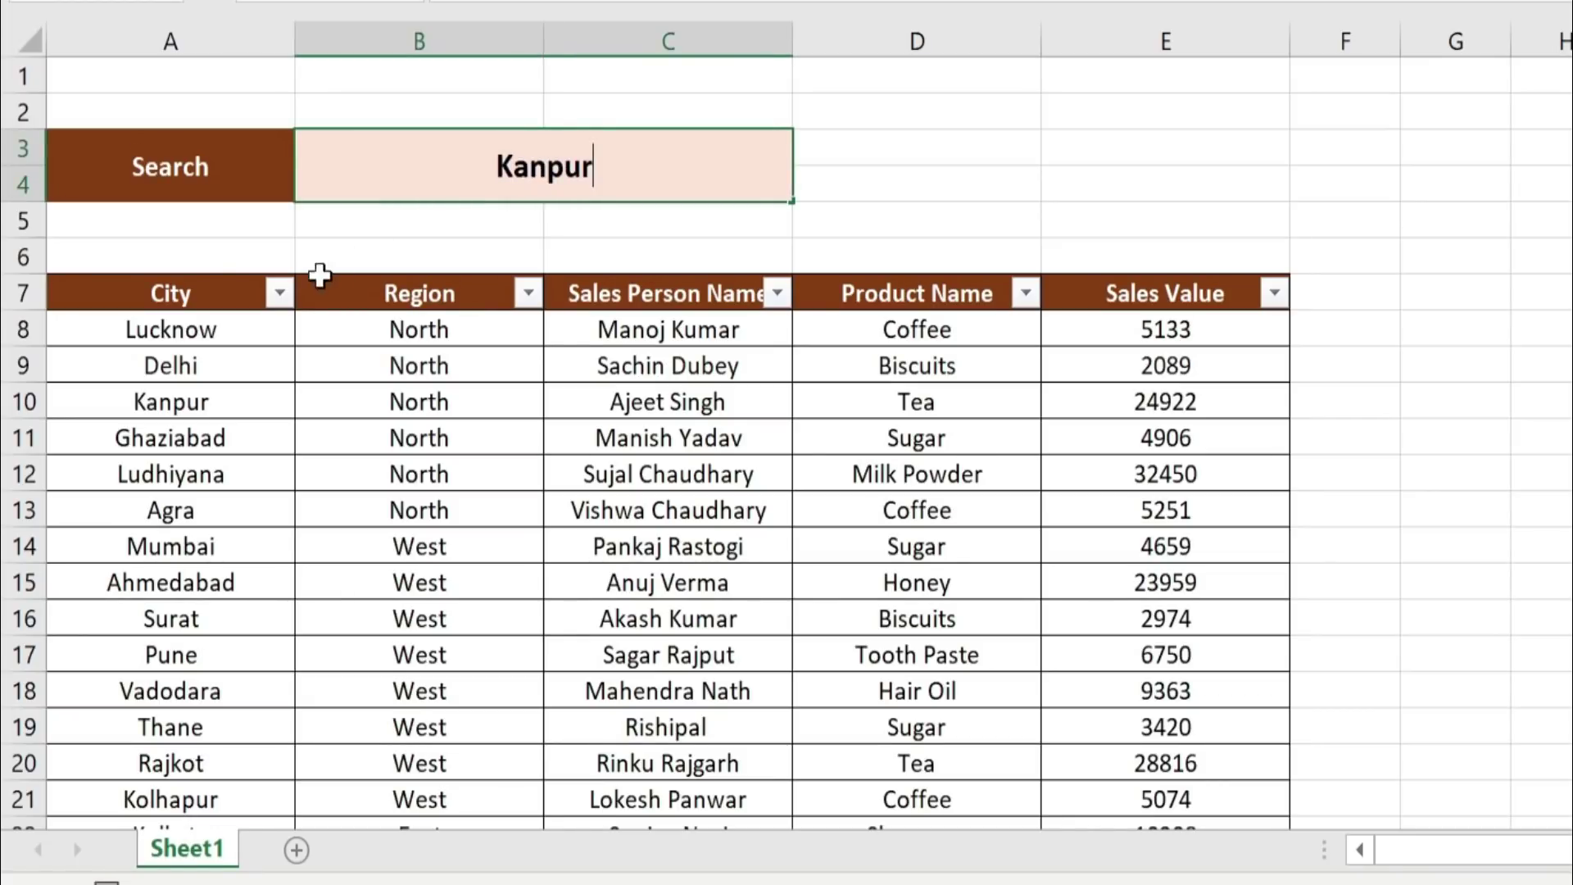
pyautogui.click(280, 293)
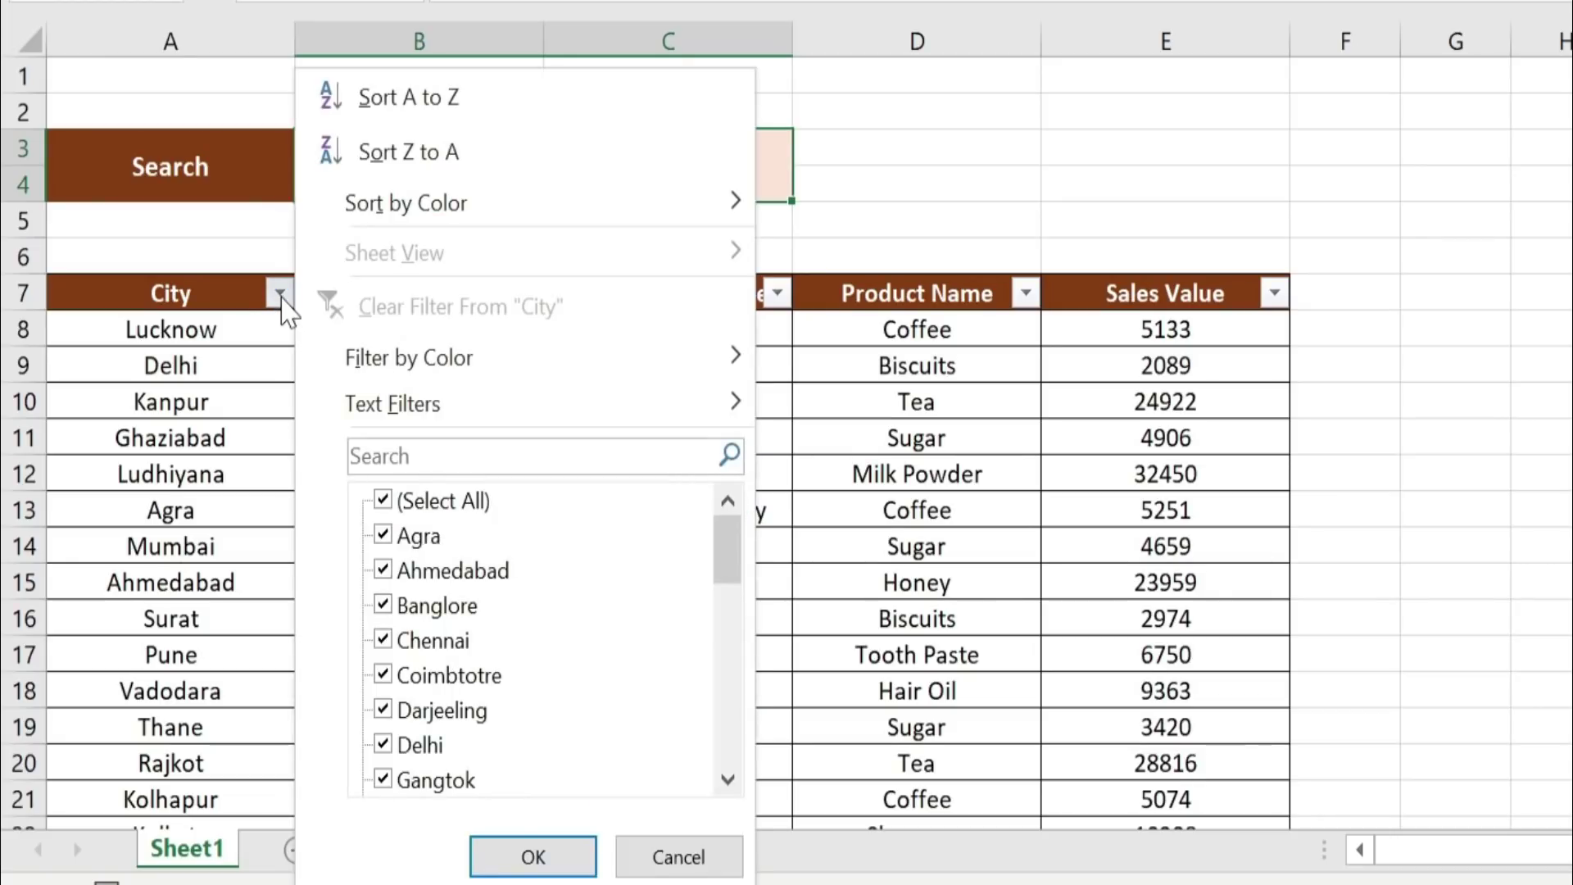
pyautogui.moveTo(409, 357)
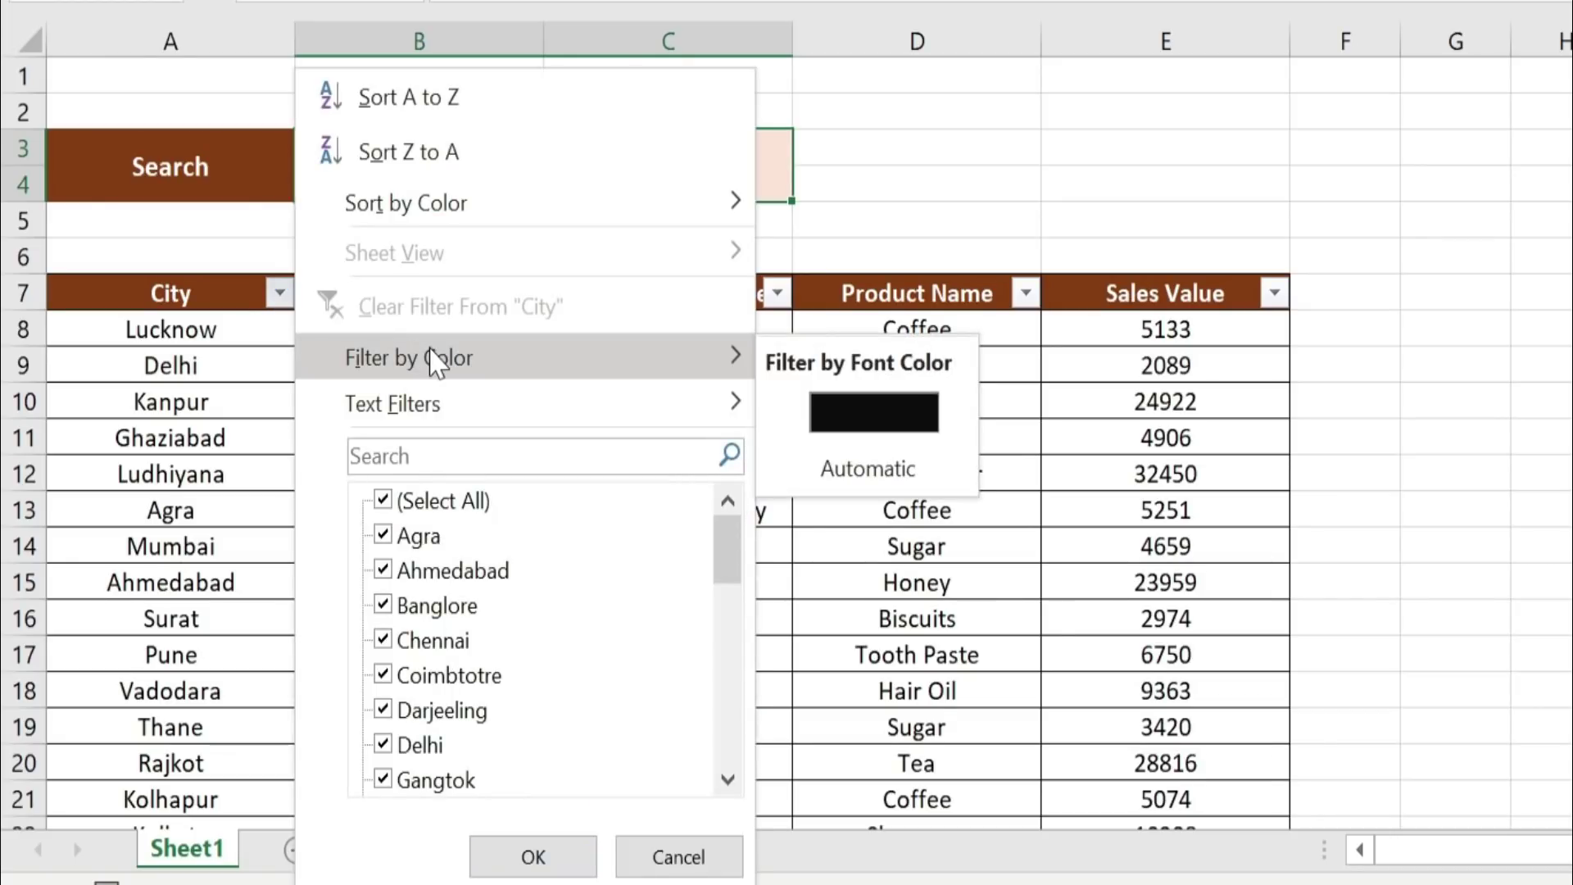
pyautogui.click(872, 413)
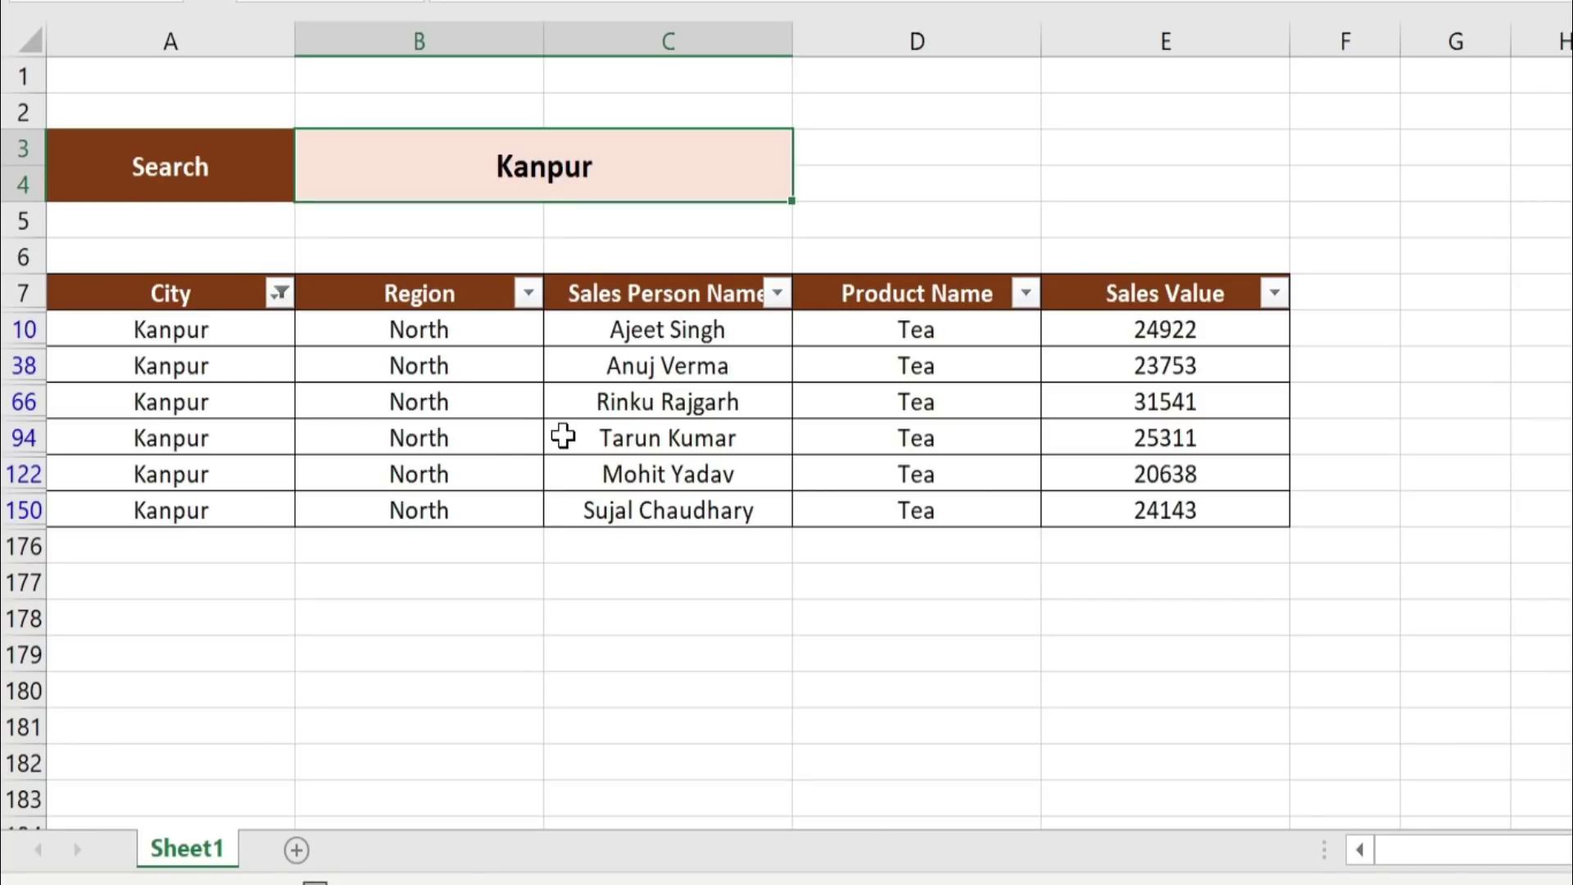
pyautogui.click(273, 286)
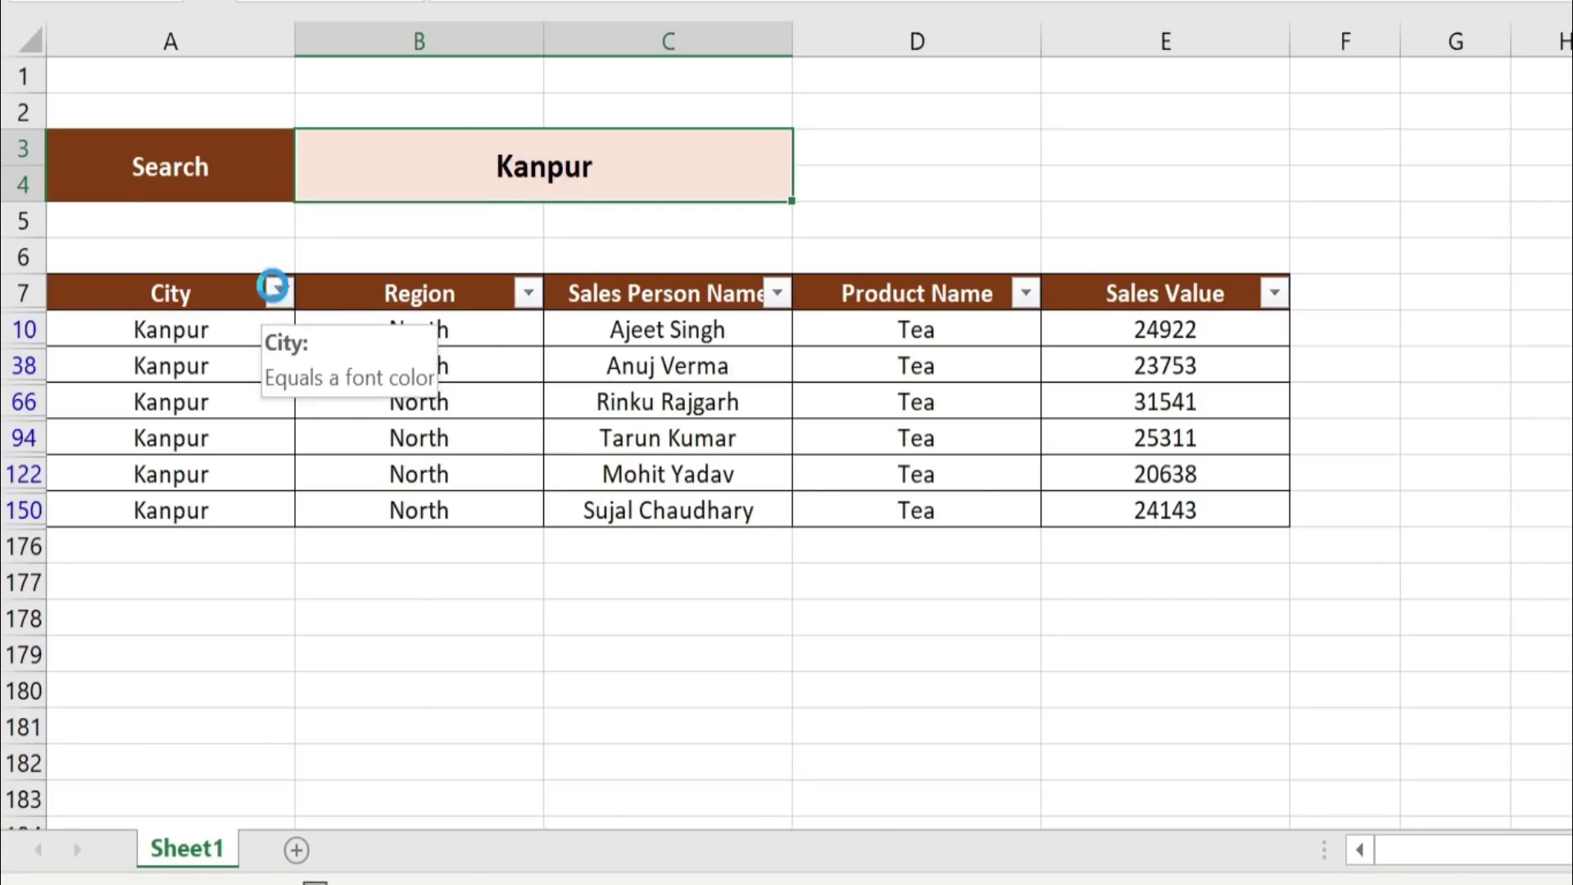
pyautogui.click(526, 306)
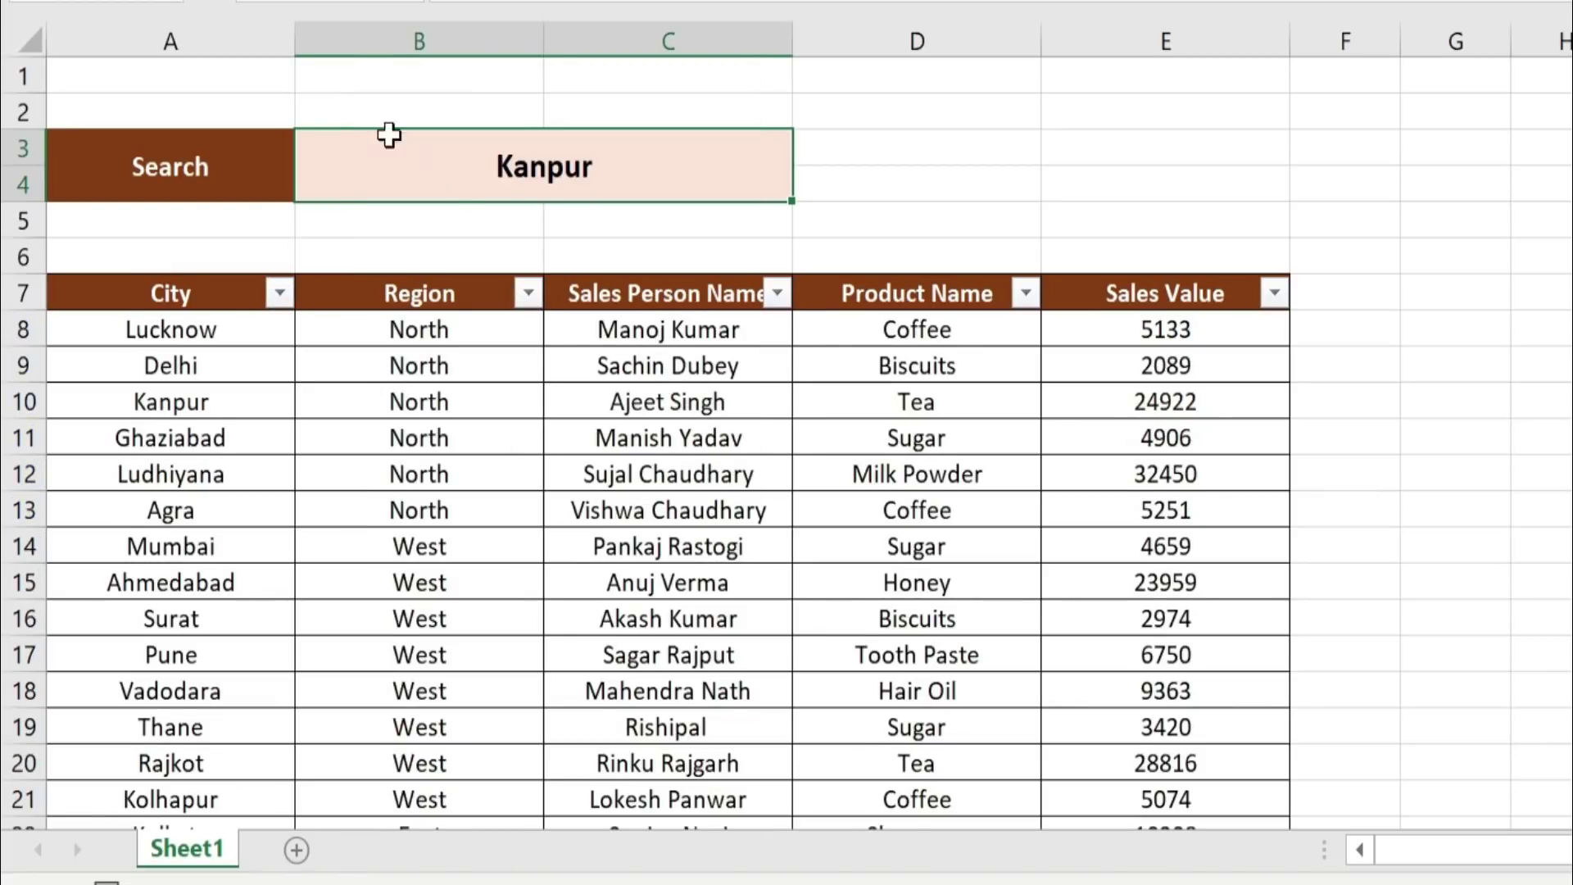
# - Enter =SUBTOTAL(3,A8:A175) in A1 so it counts the 168 visible cities
pyautogui.click(234, 74)
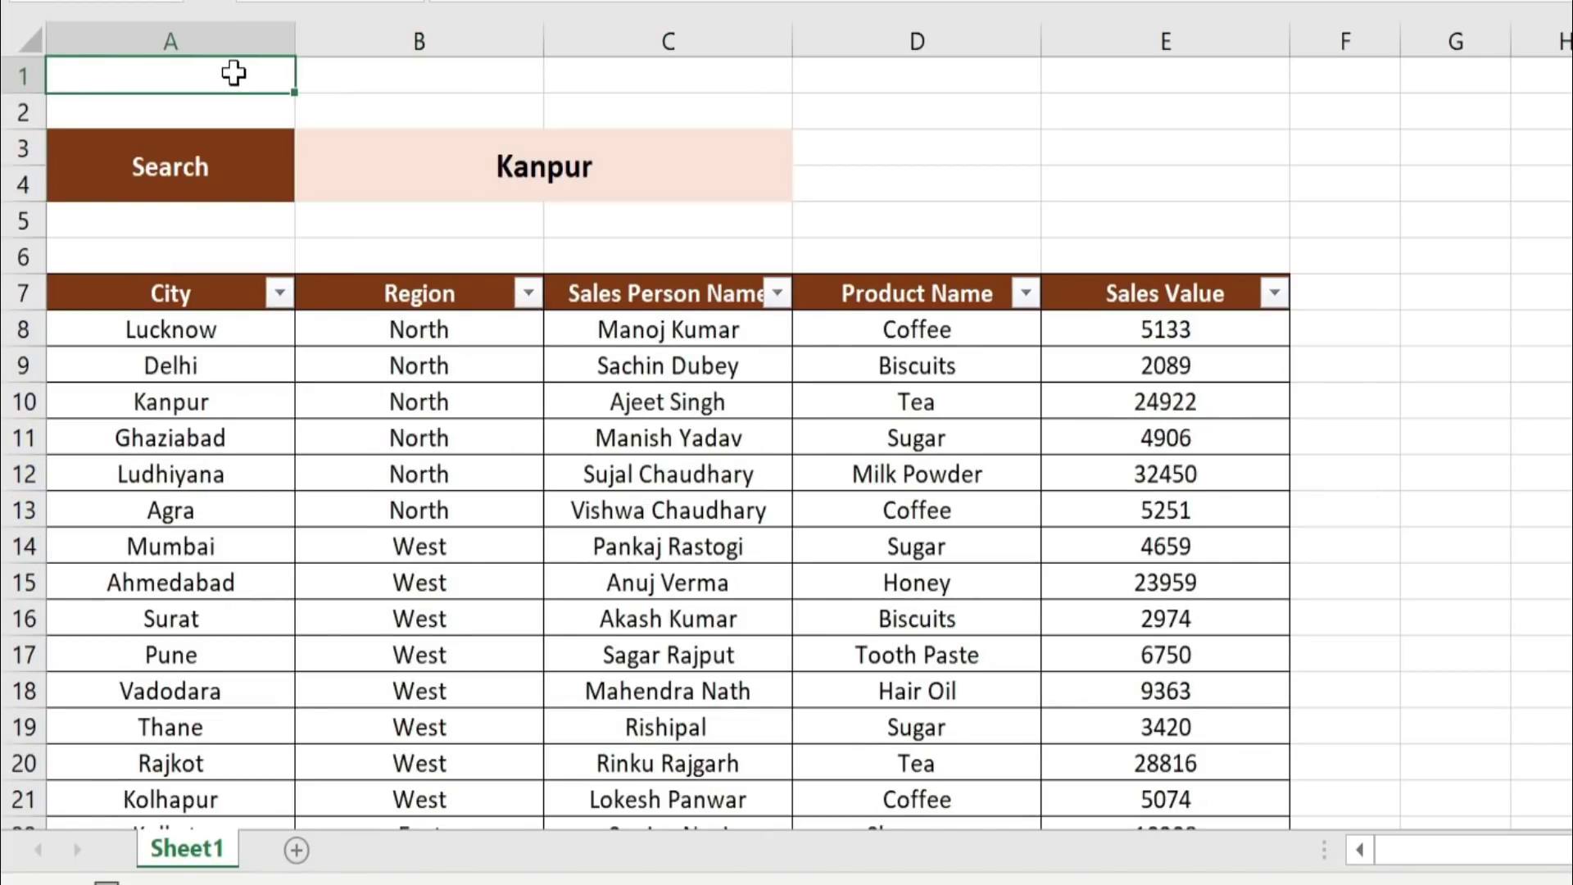
pyautogui.write('=sub')
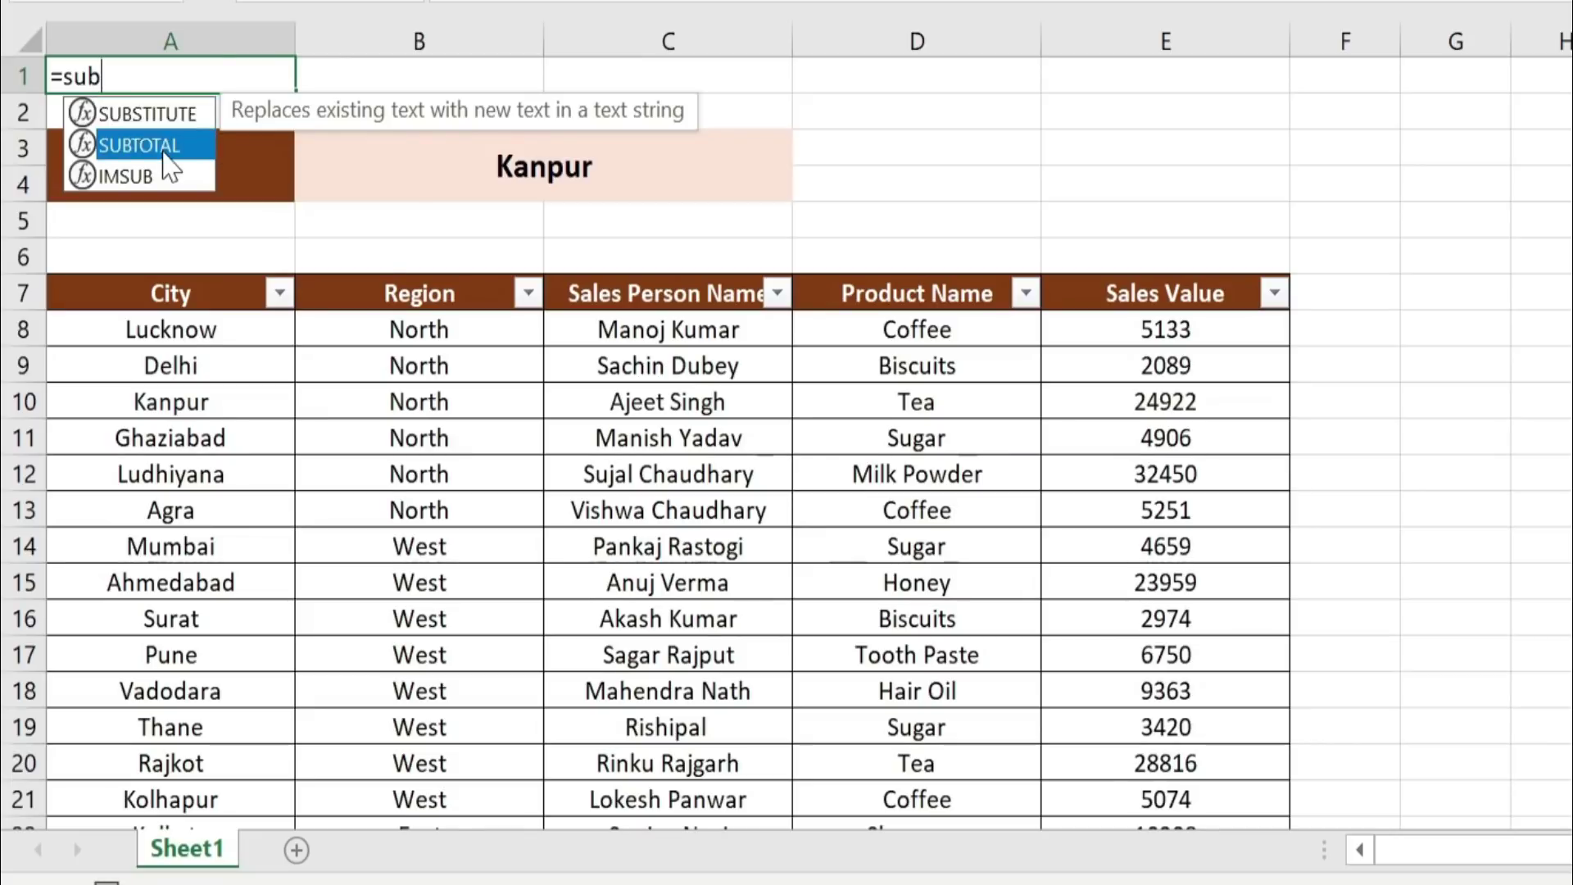
pyautogui.doubleClick(162, 150)
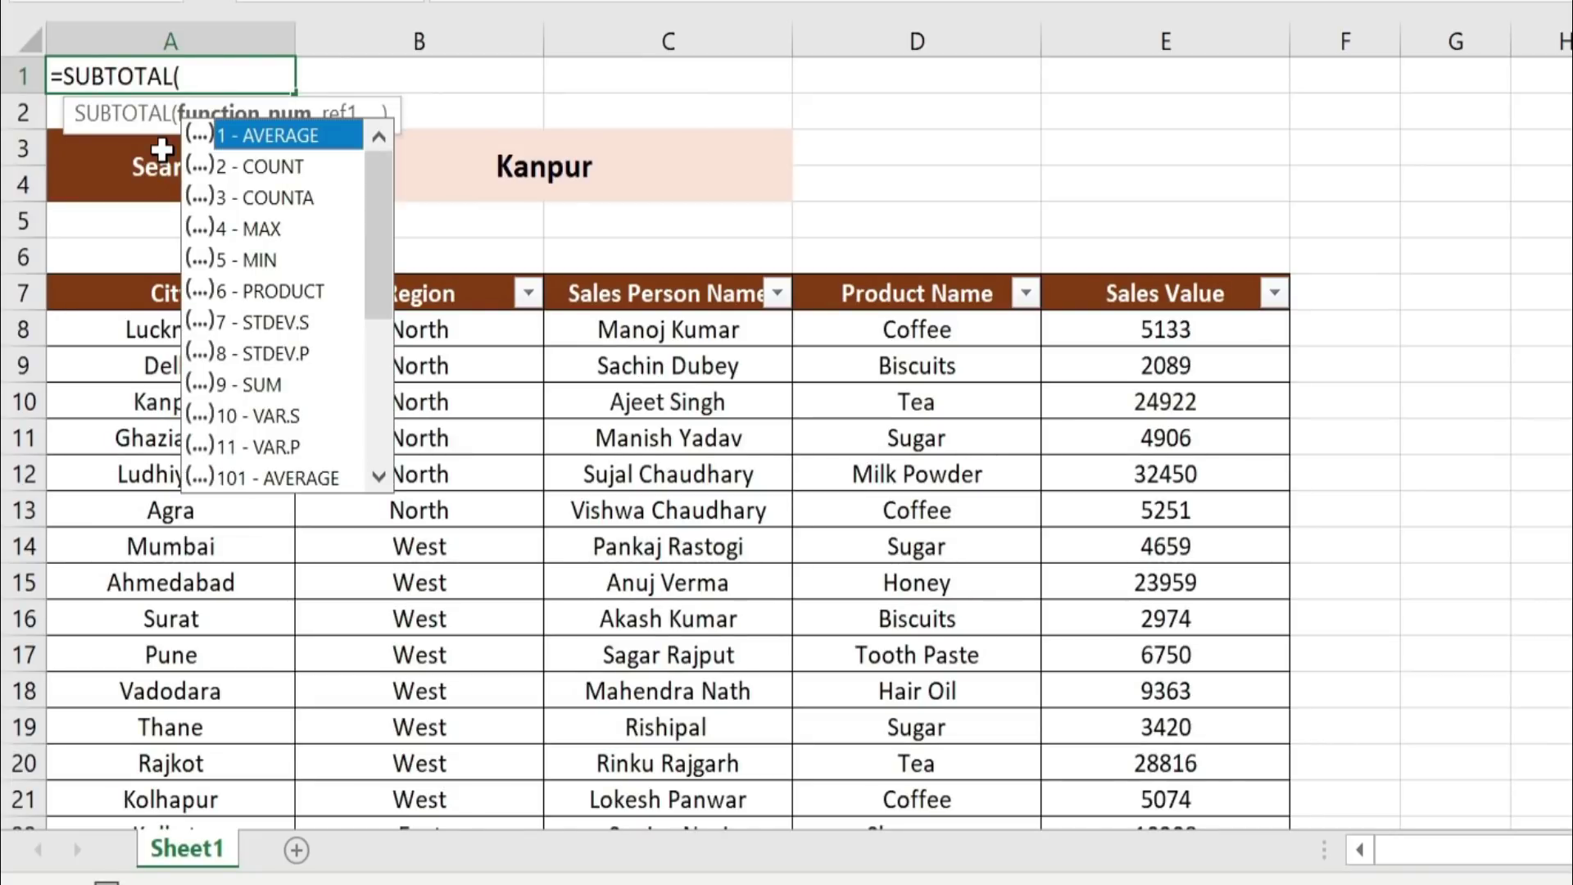
pyautogui.write('3')
pyautogui.write(',')
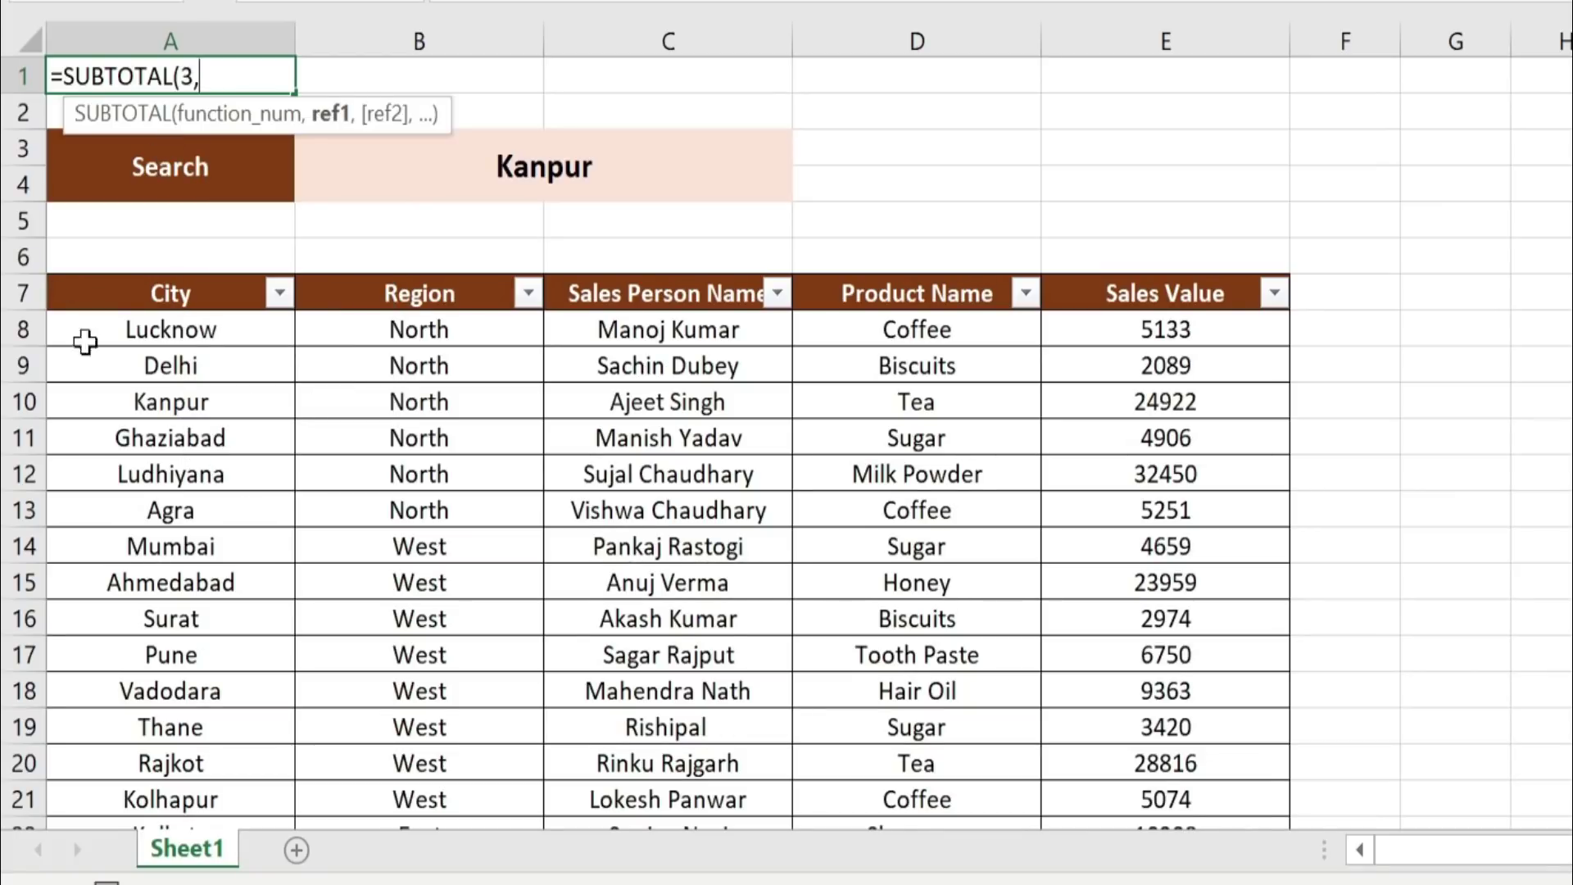
pyautogui.moveTo(222, 341)
pyautogui.mouseDown()
pyautogui.moveTo(246, 811)
pyautogui.moveTo(204, 739)
pyautogui.mouseUp()
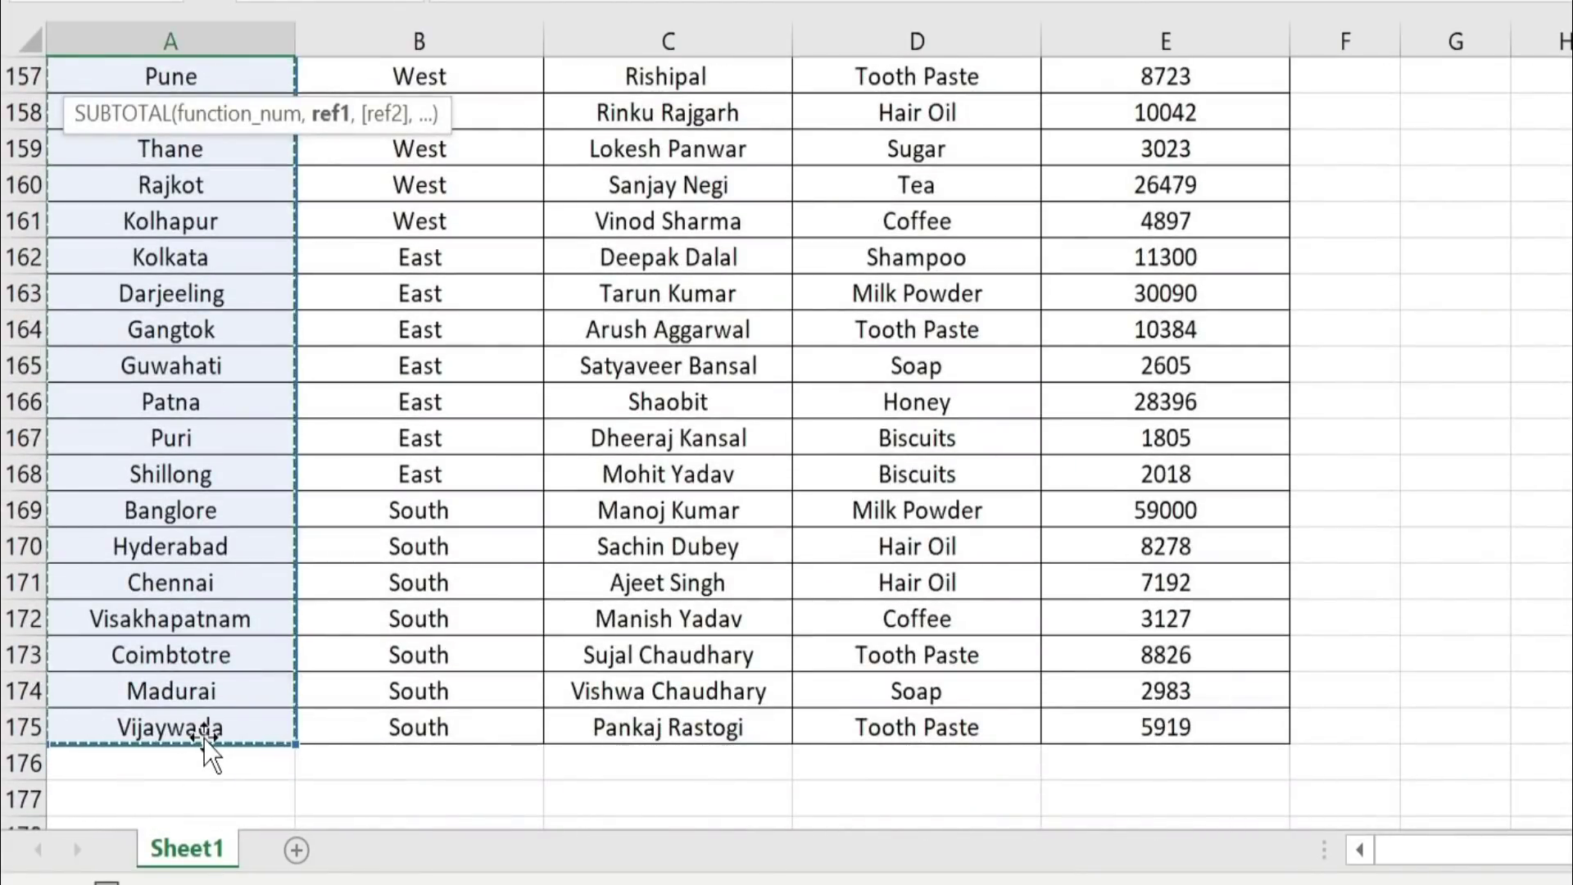
pyautogui.press('Return')
pyautogui.press('Up')
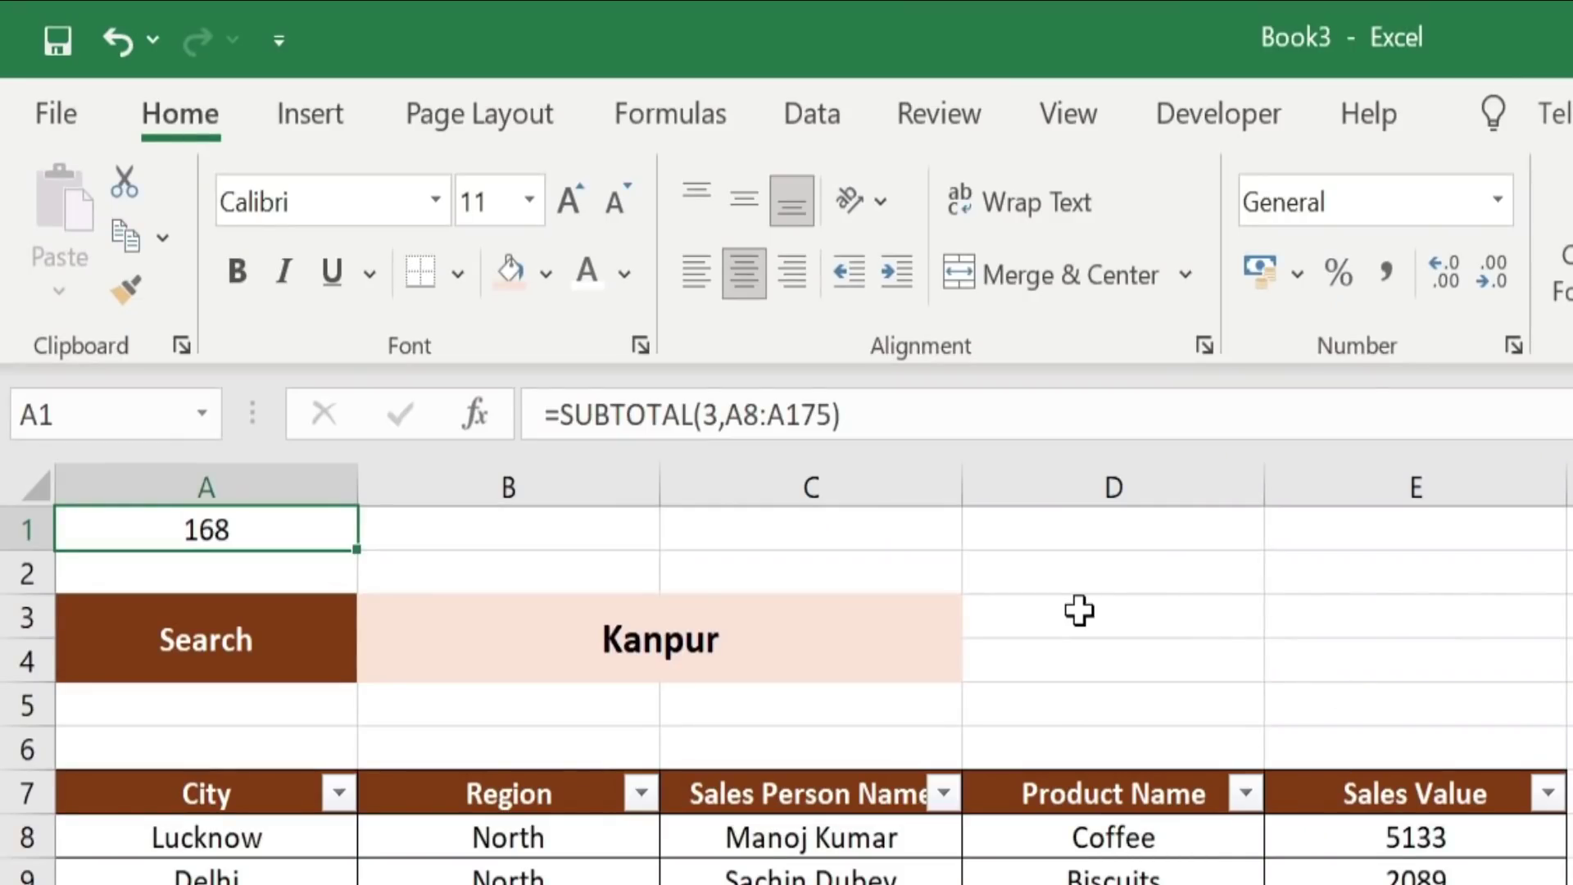
pyautogui.moveTo(630, 357); pyautogui.dragTo(644, 379)
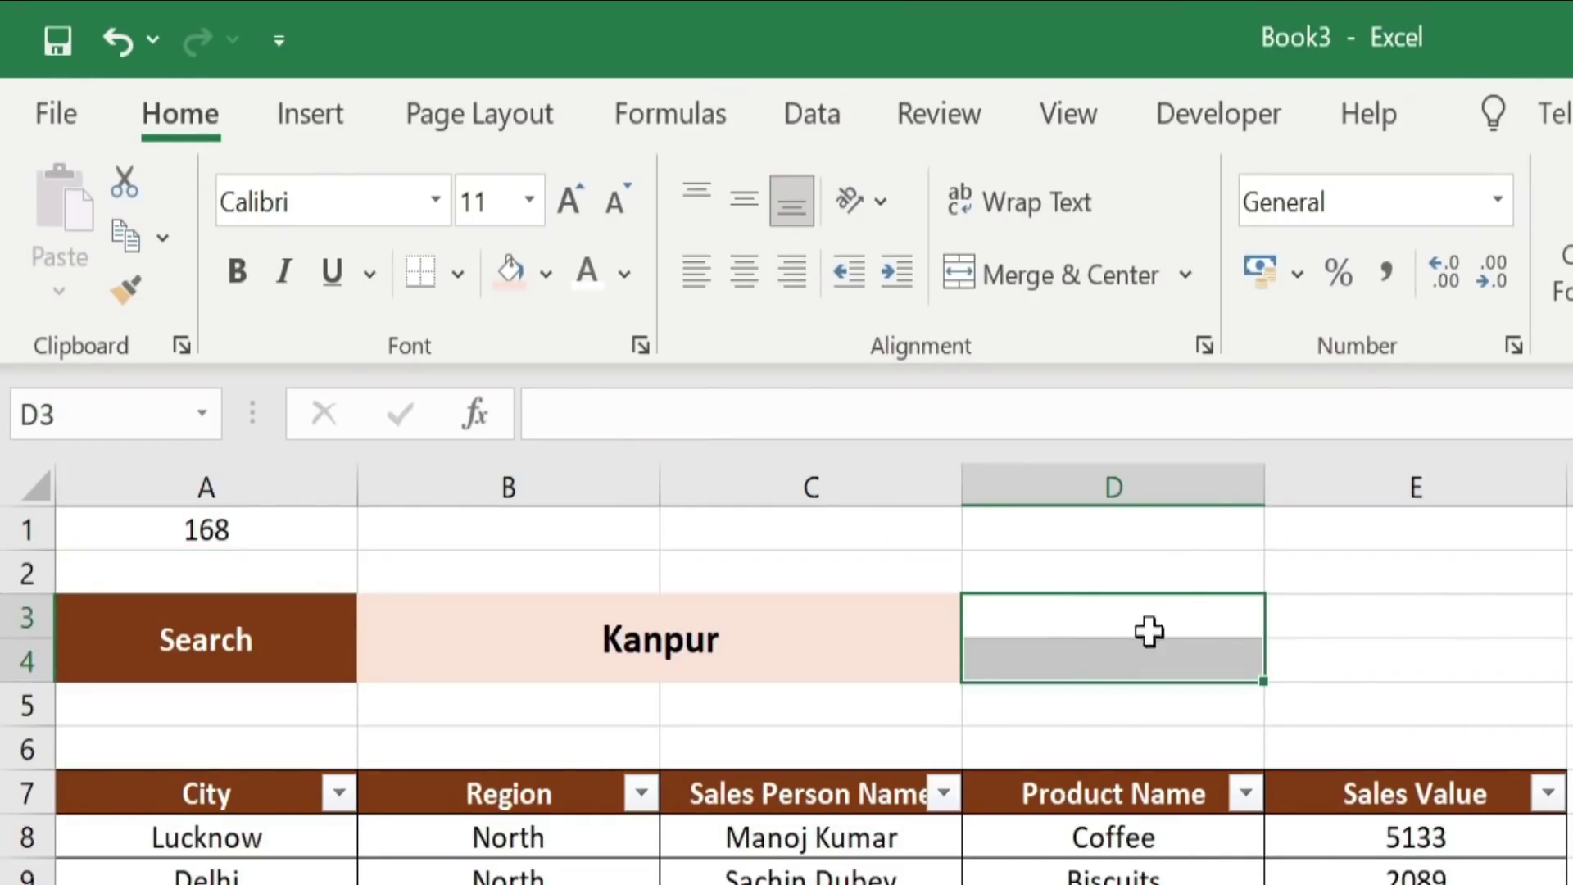
# - Merge D3:D4 and E3:E4 into two single cells
pyautogui.click(1081, 278)
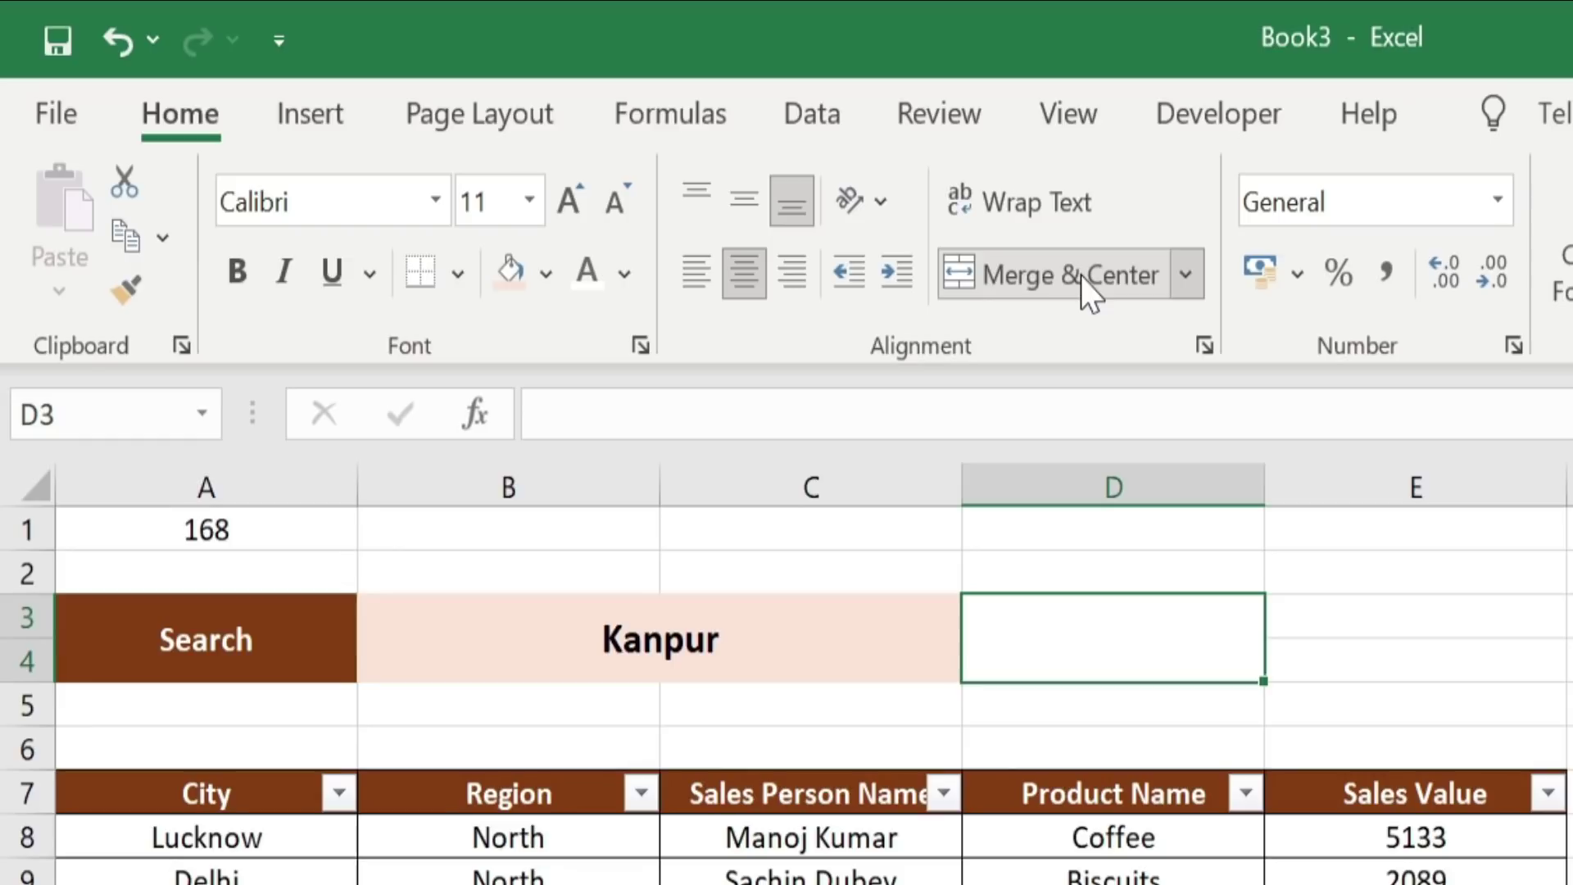
pyautogui.moveTo(1394, 621); pyautogui.dragTo(1401, 661)
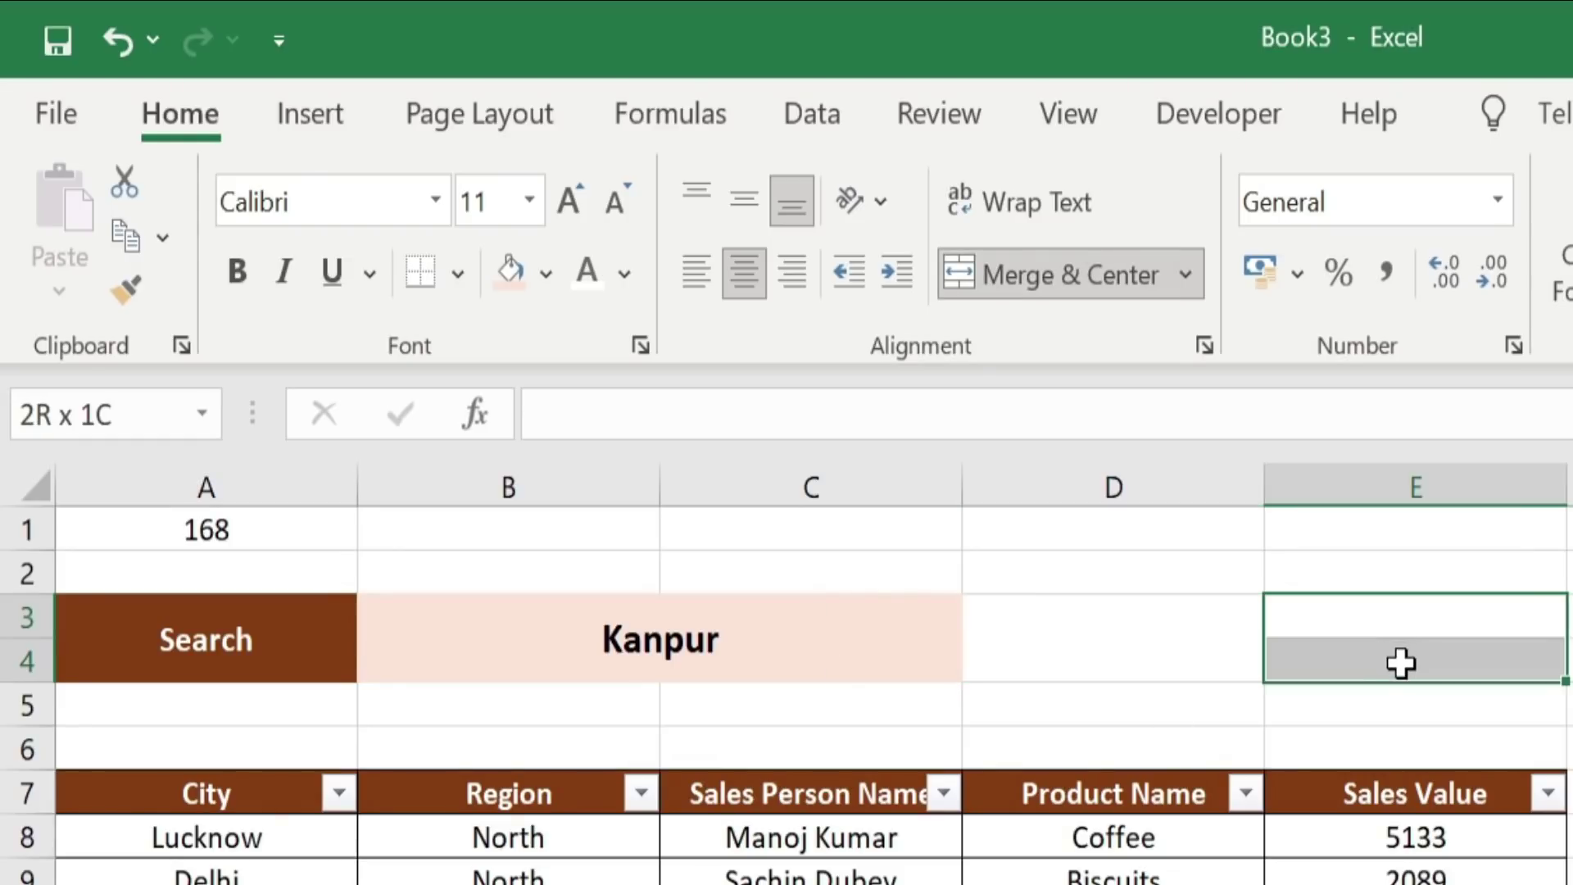
pyautogui.click(1073, 294)
# - Label the merged cells 'Filter Data' and 'Clear Filter', both middle-aligned
pyautogui.click(1223, 642)
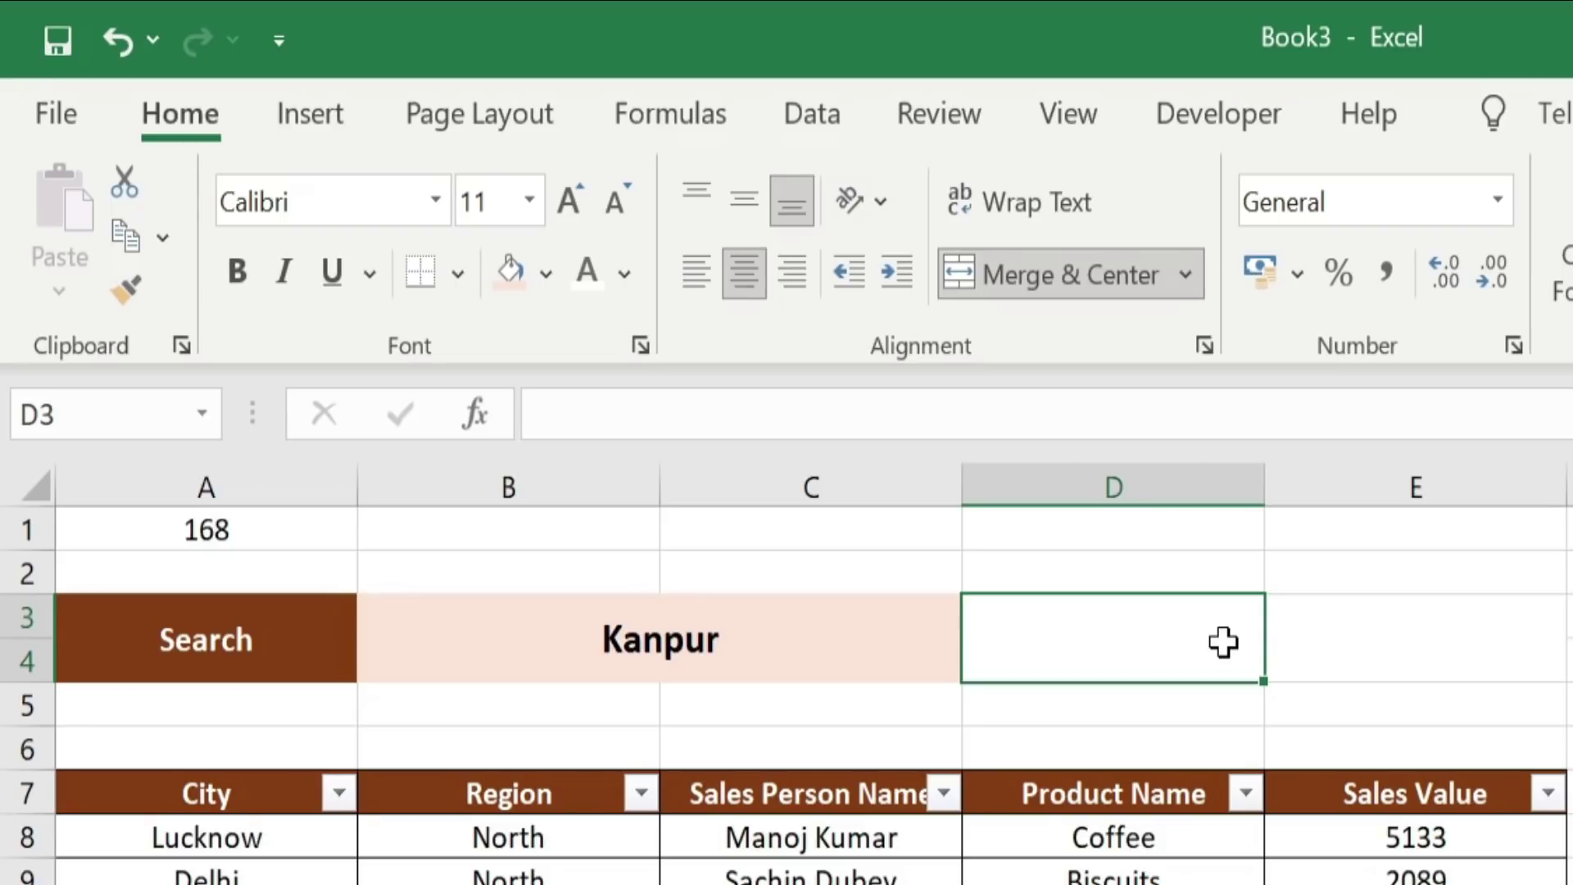
pyautogui.write('Filter Data')
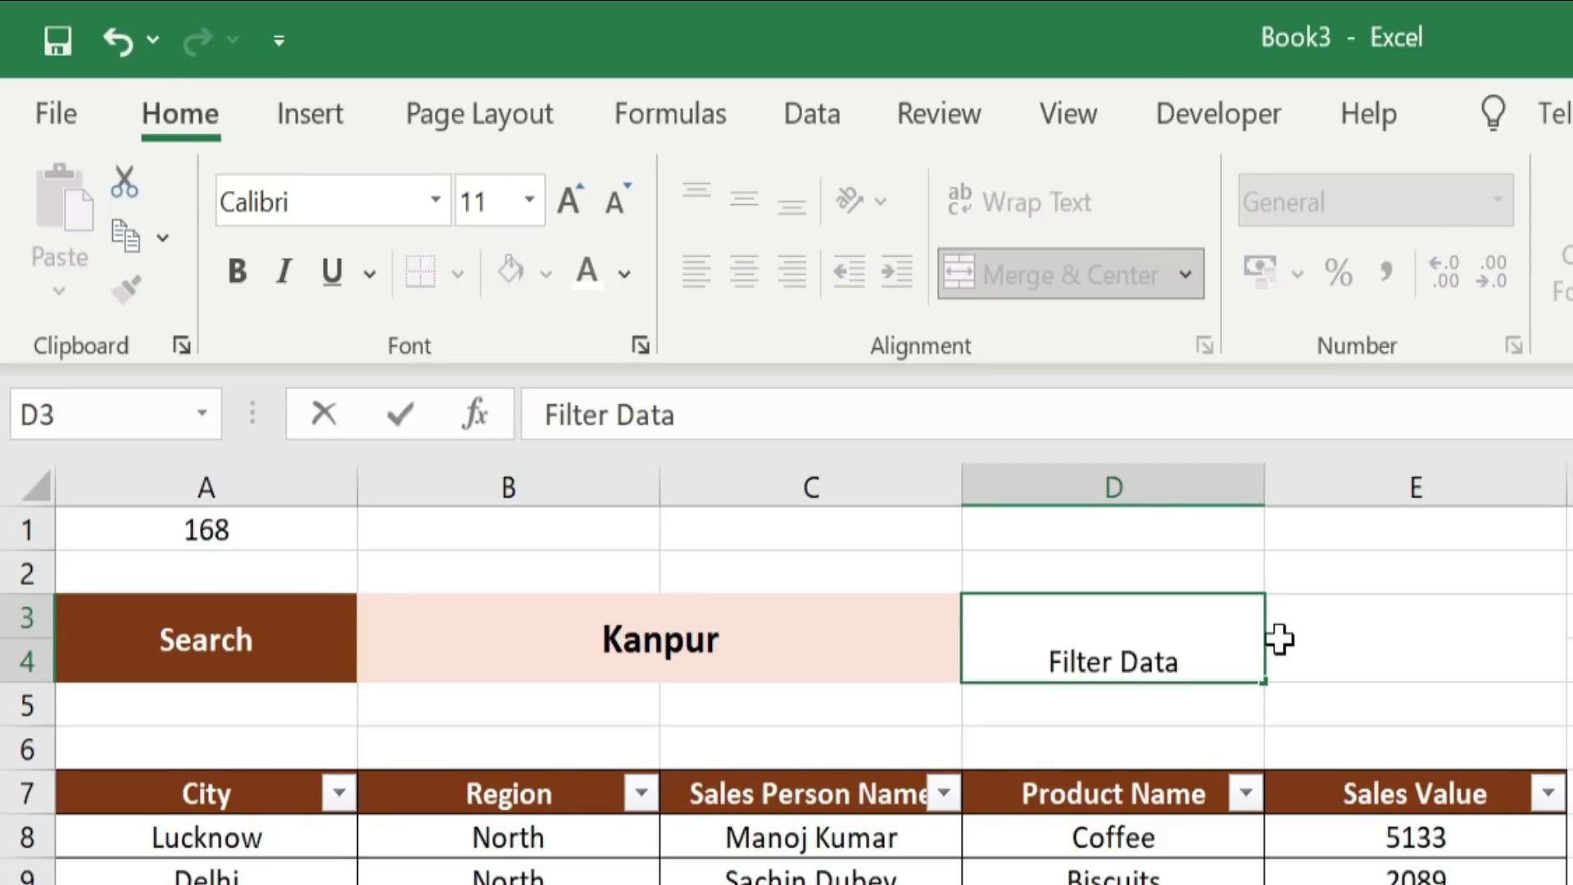
pyautogui.click(1292, 641)
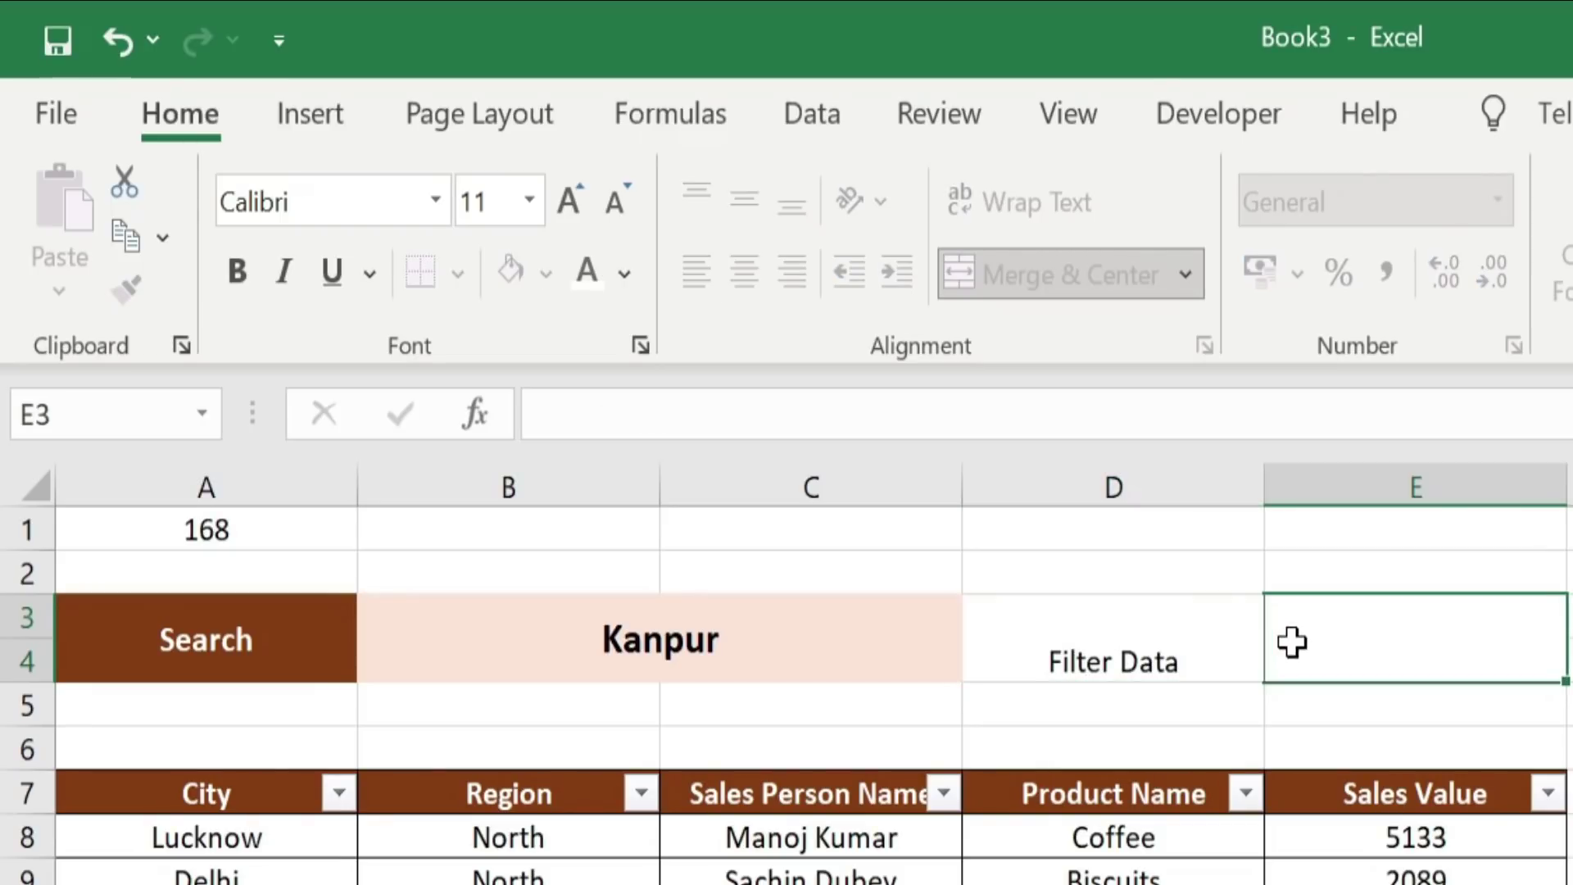
pyautogui.click(1181, 640)
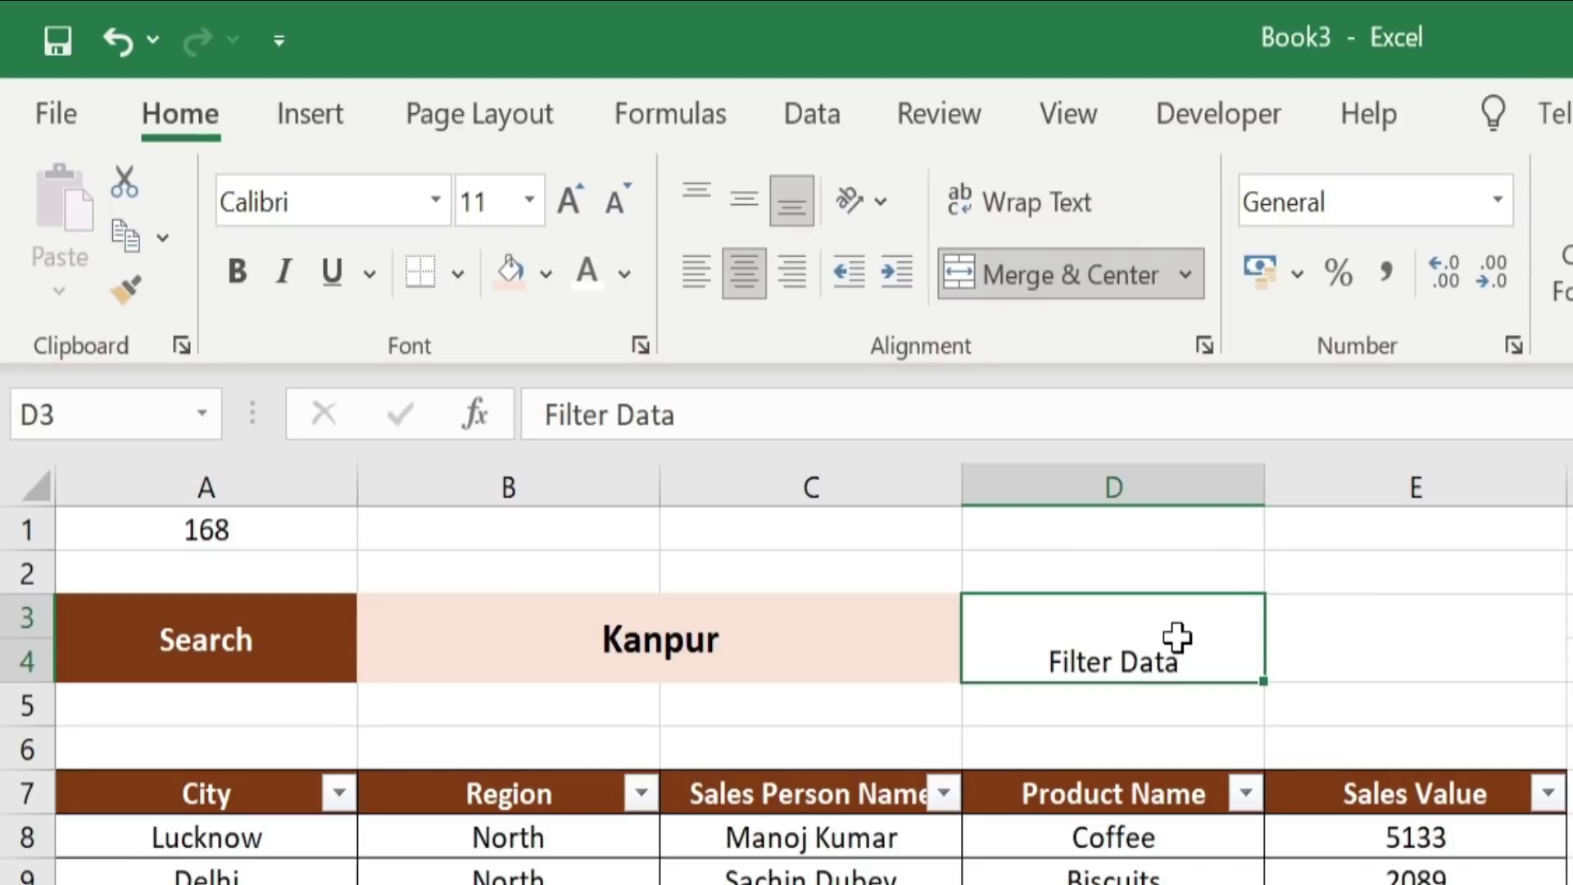
pyautogui.click(748, 189)
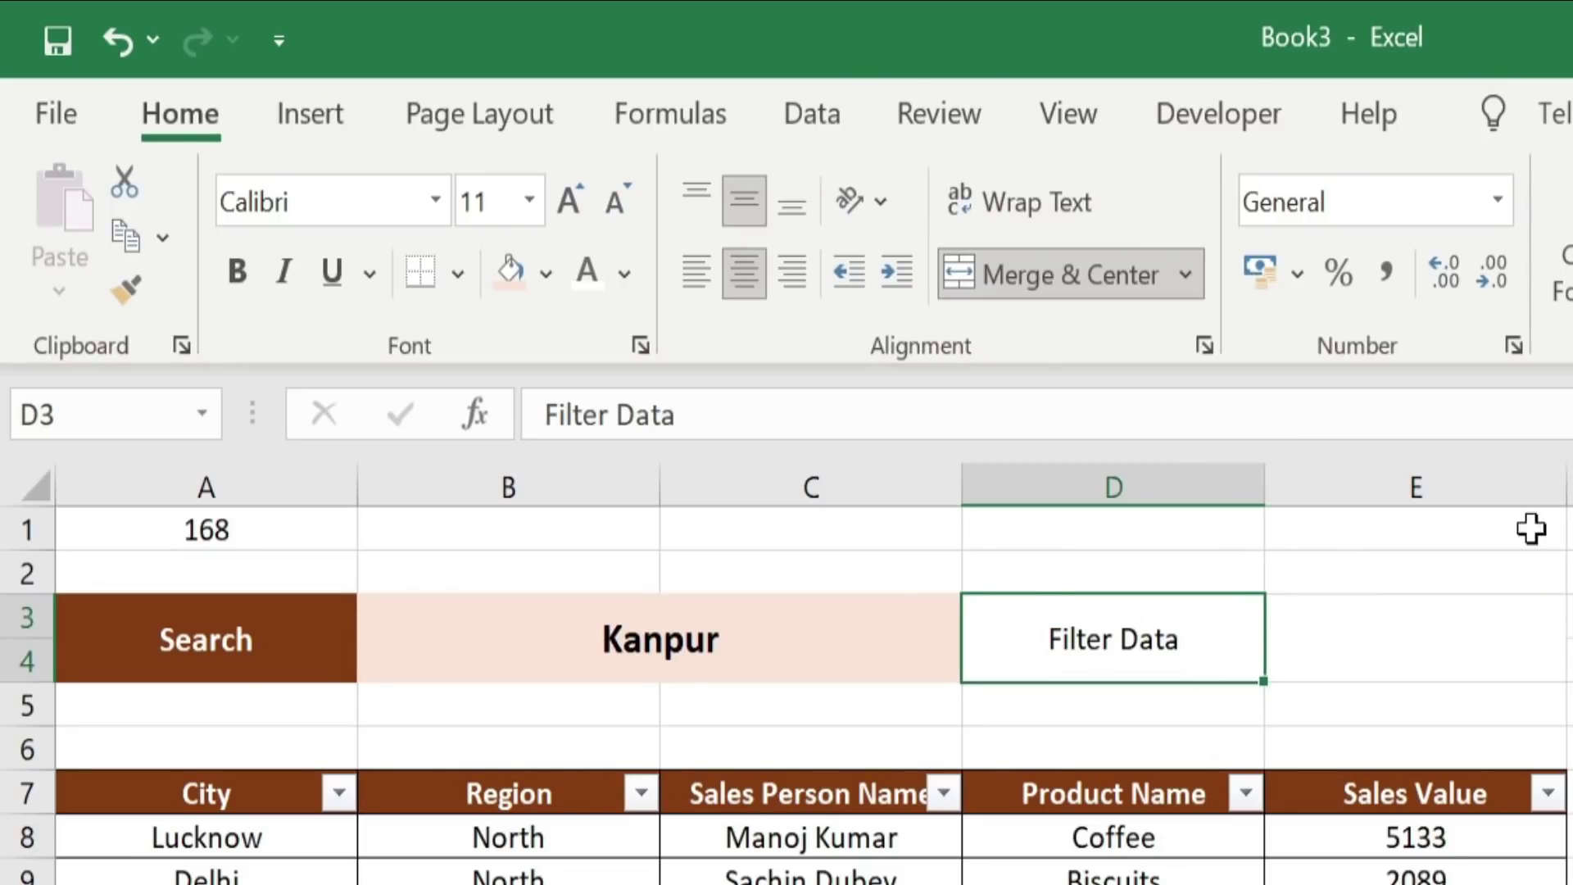
pyautogui.click(1459, 664)
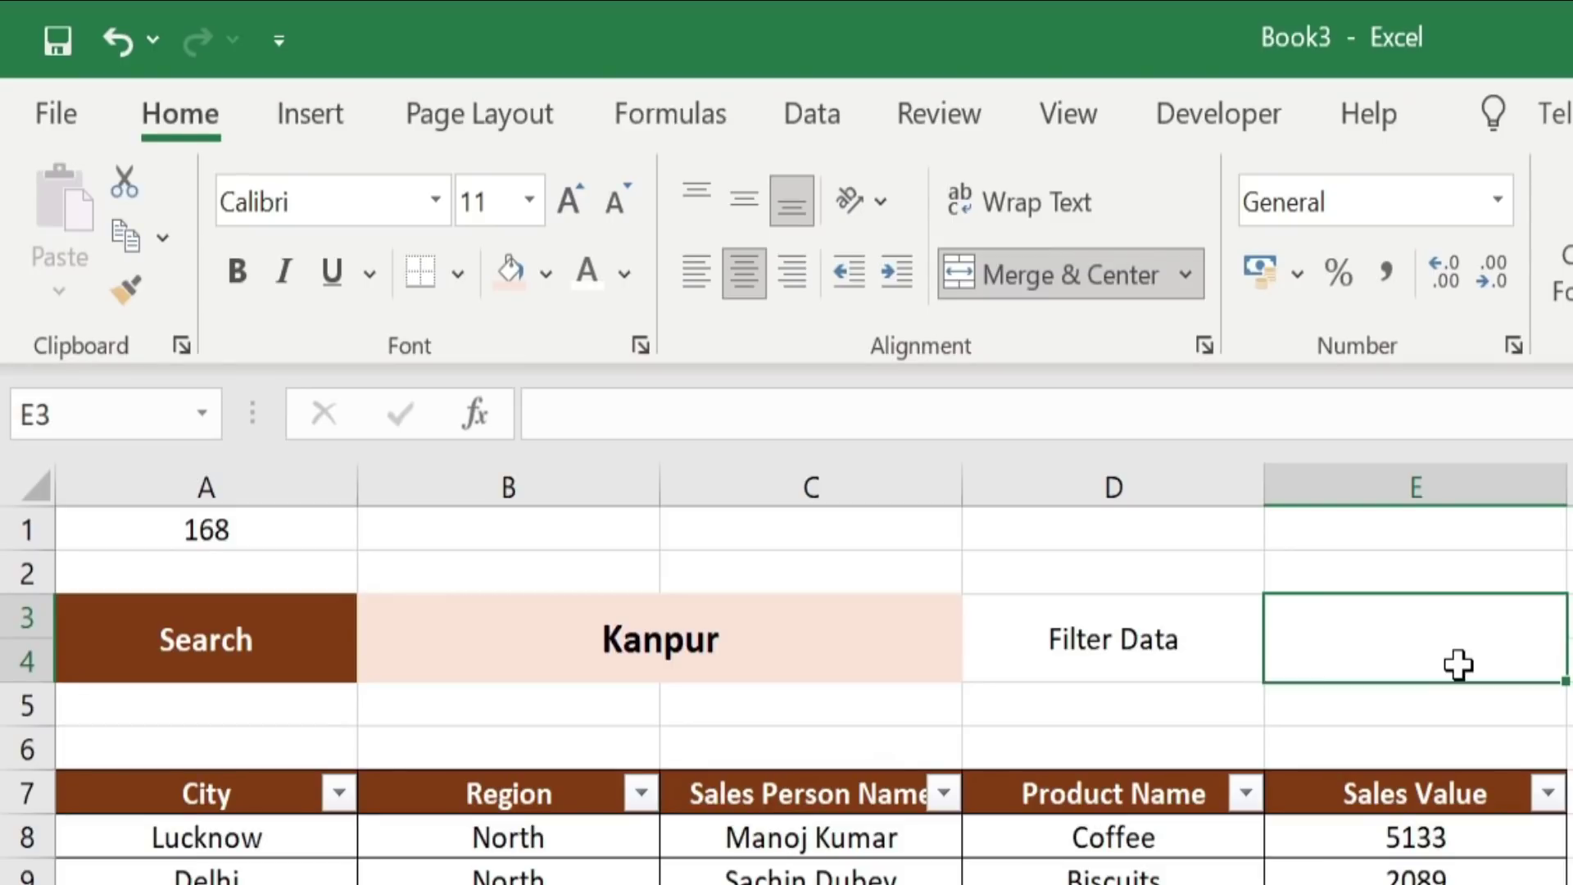
pyautogui.write('Clear Filter')
pyautogui.hotkey('ctrl', 'Return')
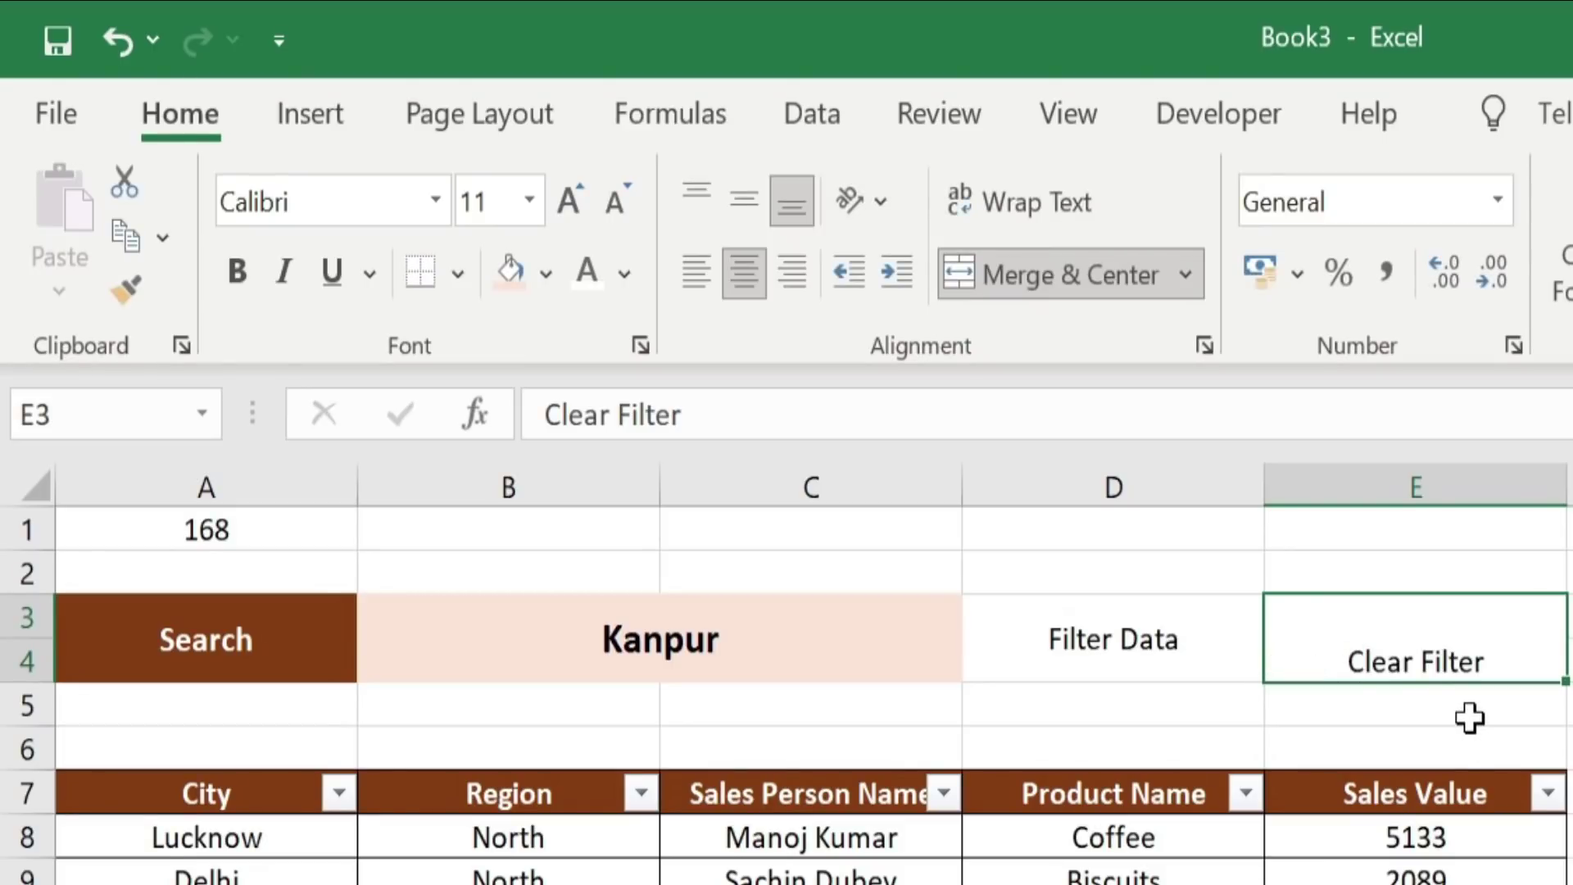
pyautogui.click(1470, 719)
pyautogui.click(1452, 640)
pyautogui.click(754, 200)
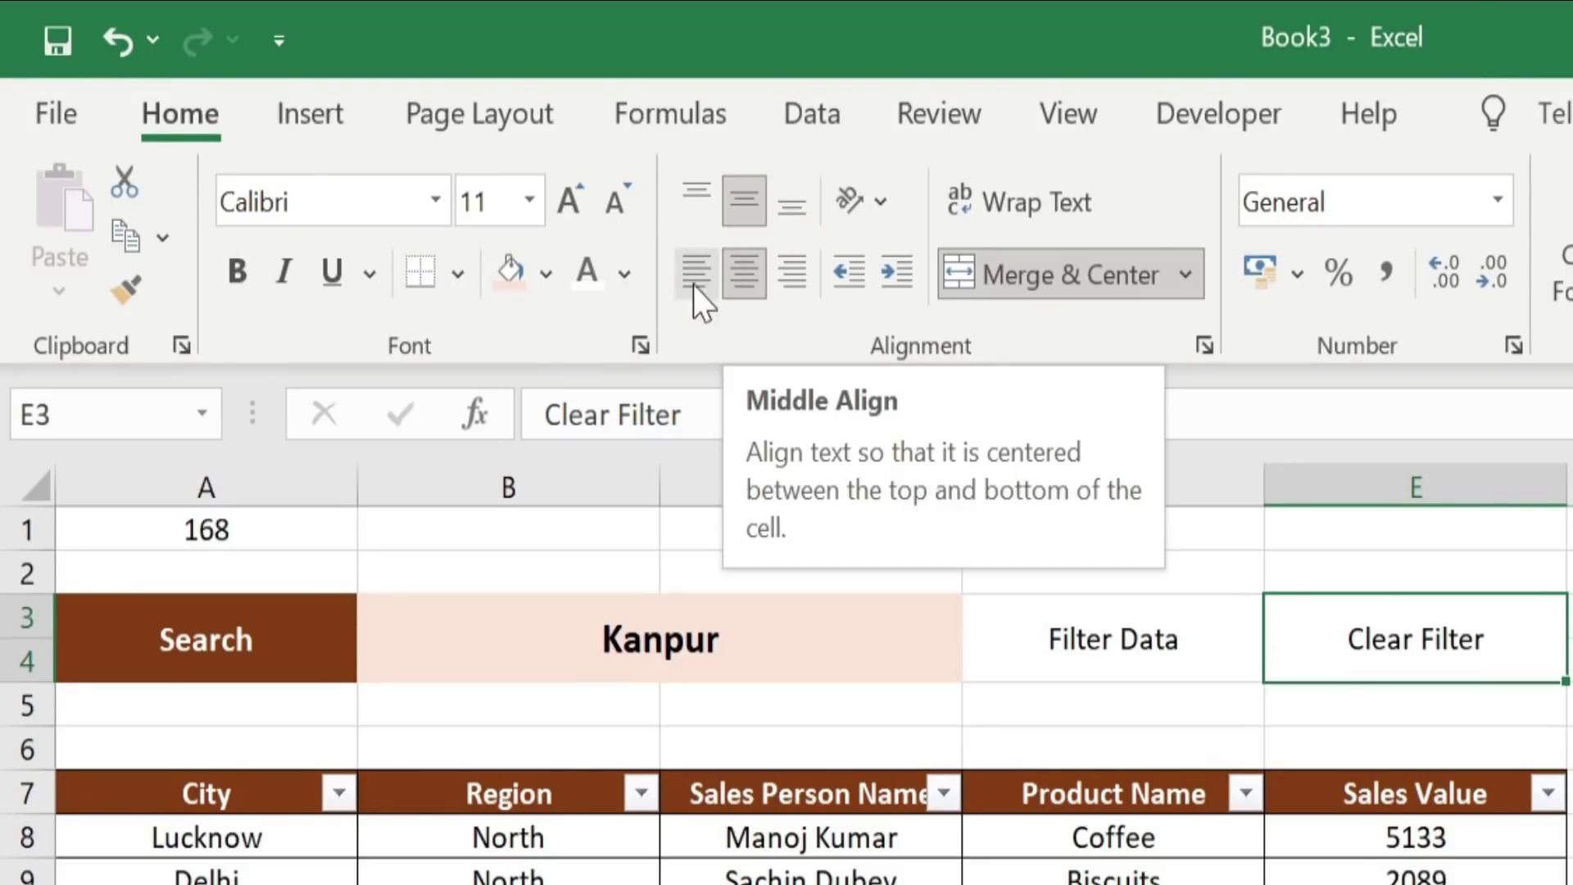
# - Set the Clear Filter and Filter Data text to white so it disappears
pyautogui.click(588, 270)
pyautogui.click(1217, 636)
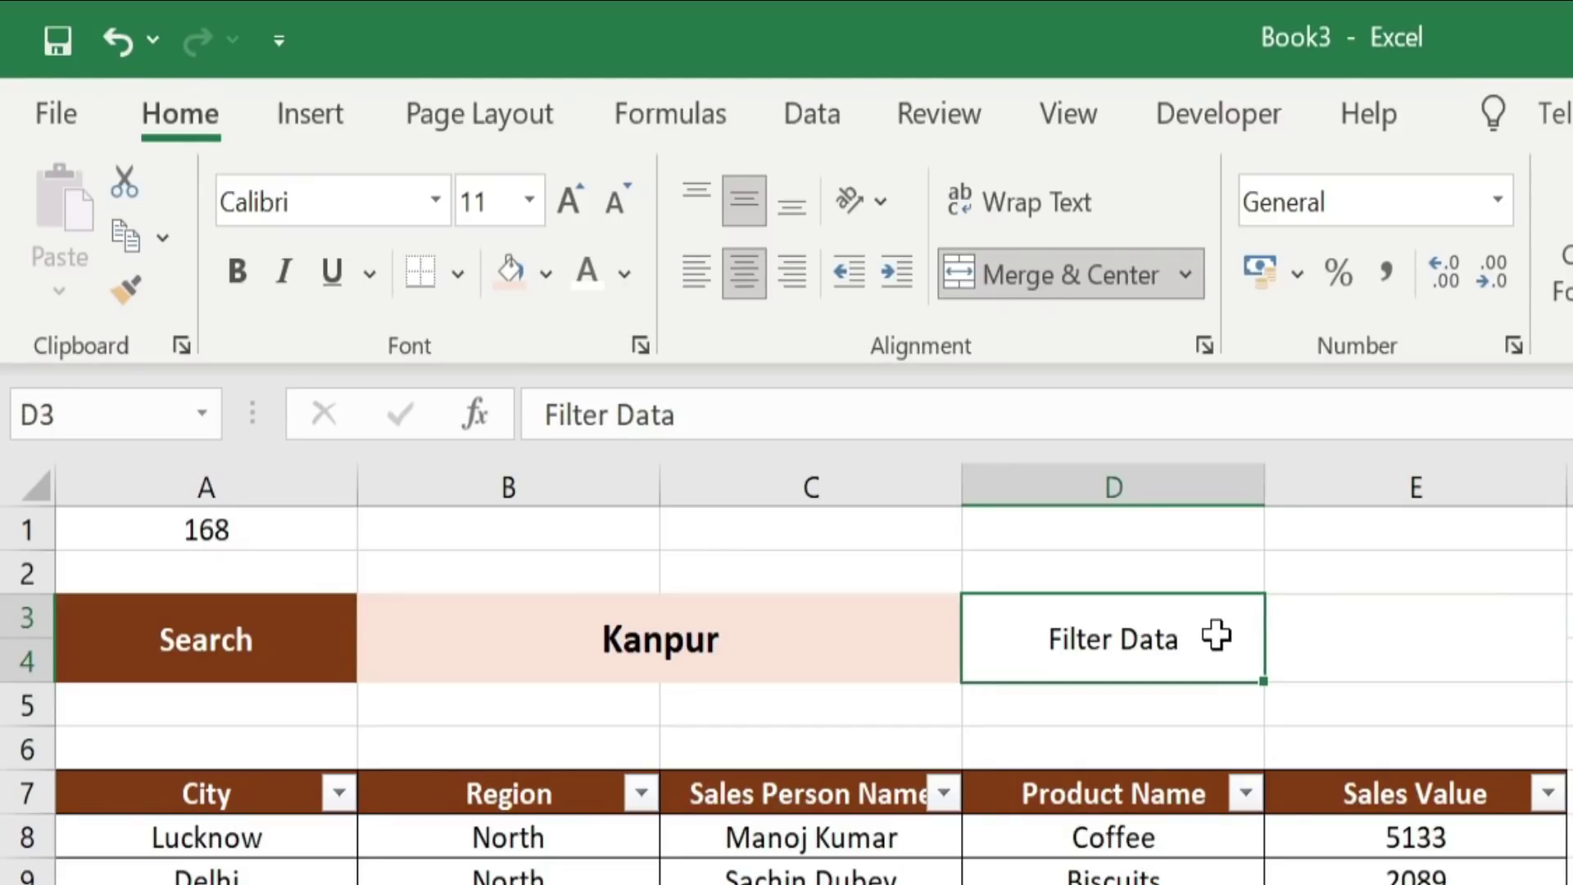
pyautogui.click(625, 273)
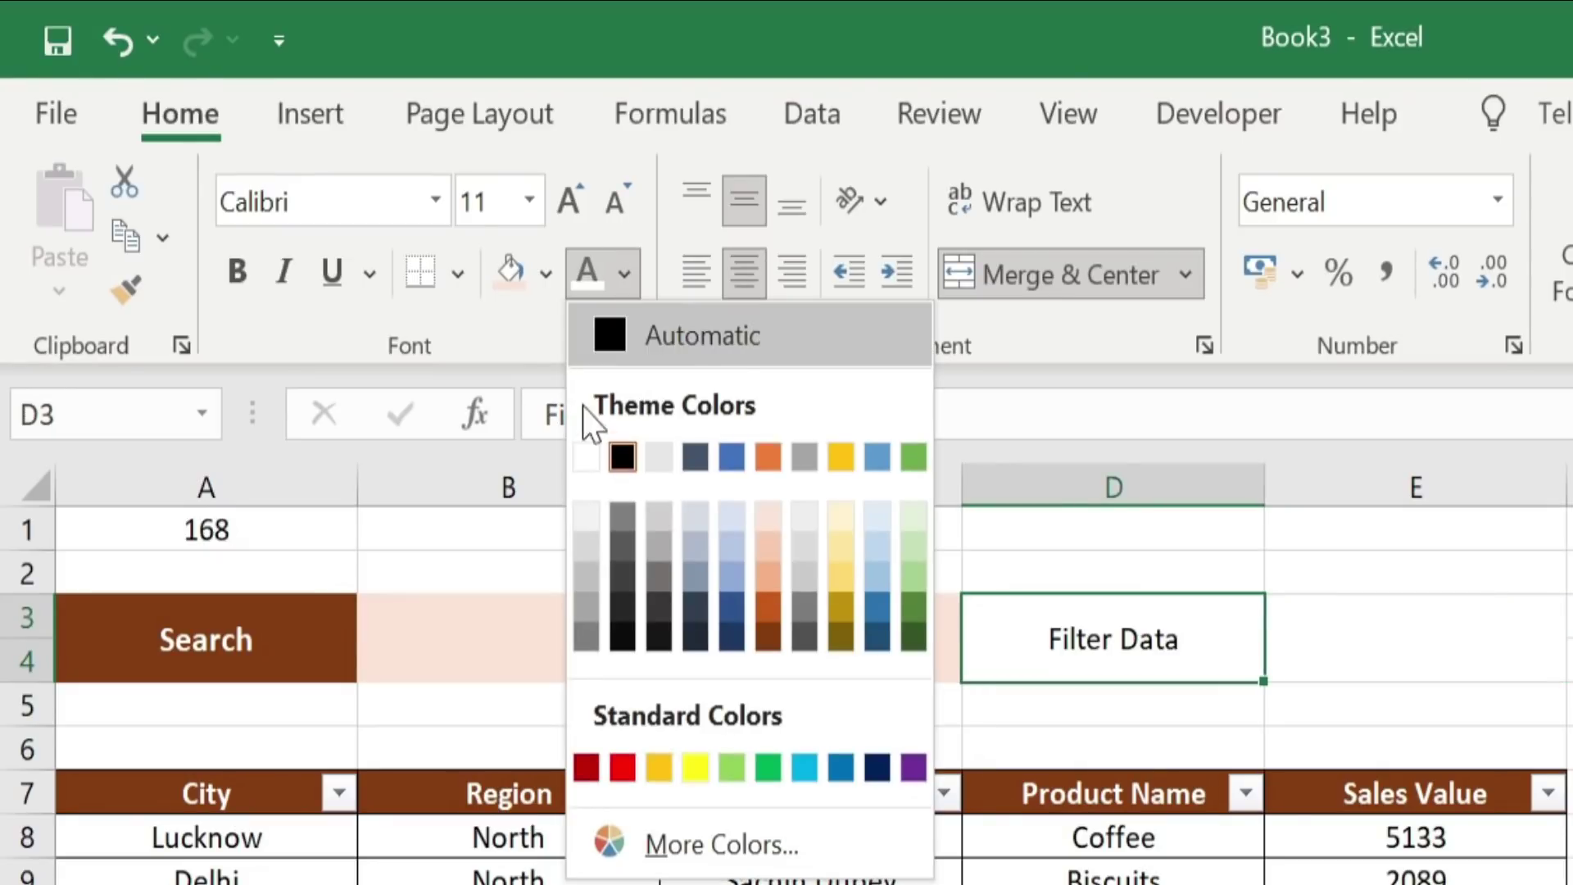
pyautogui.click(614, 457)
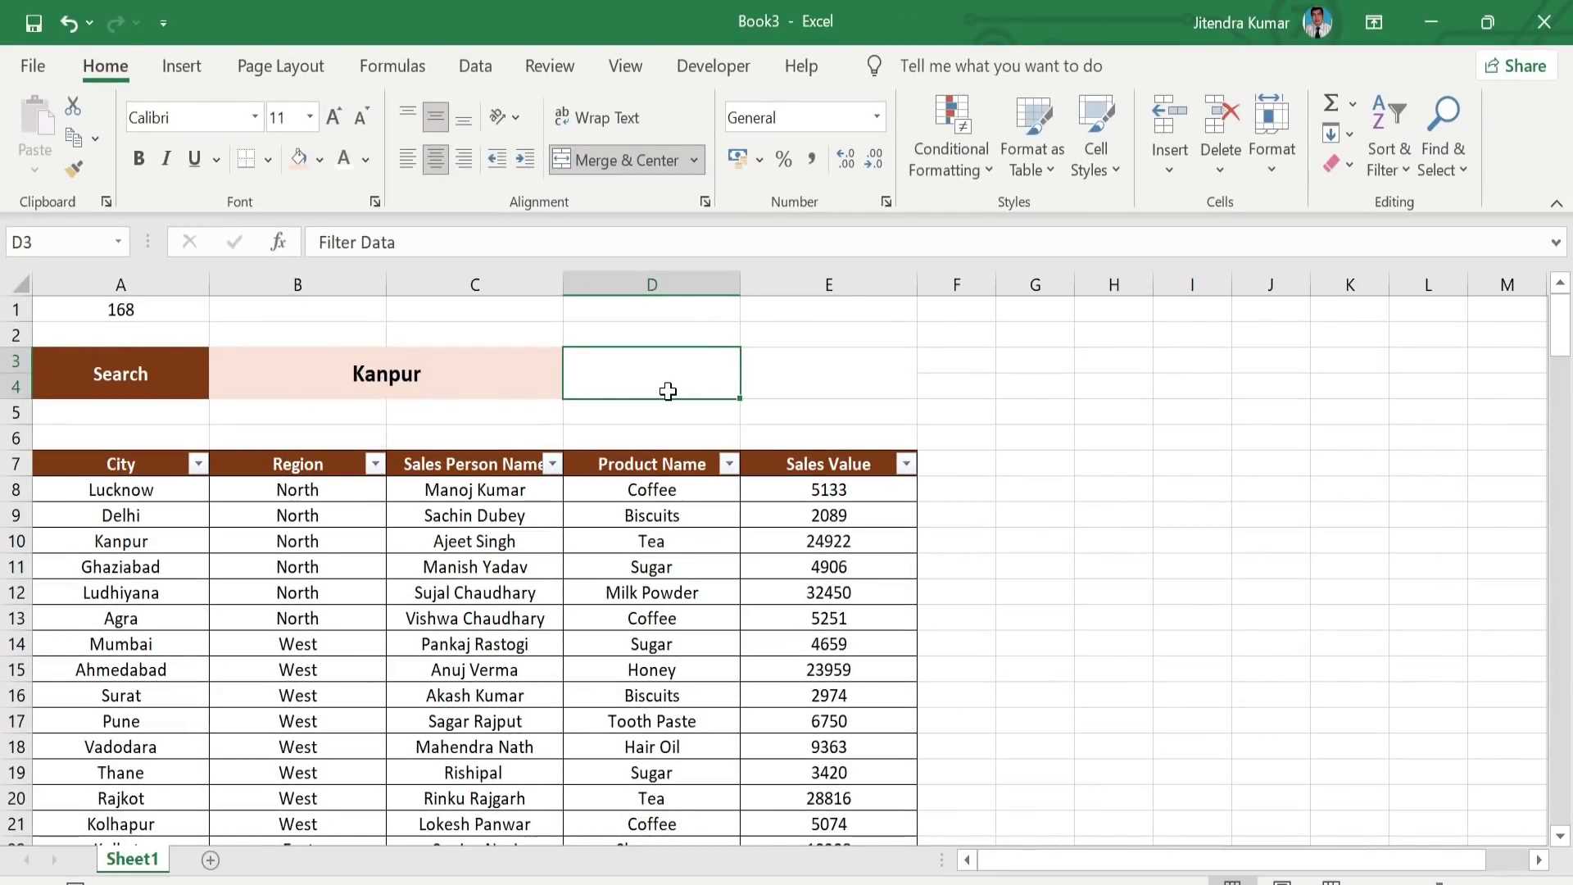
# - Create a formula-based conditional formatting rule =$A$1=168 for the Filter Data cell
pyautogui.click(967, 173)
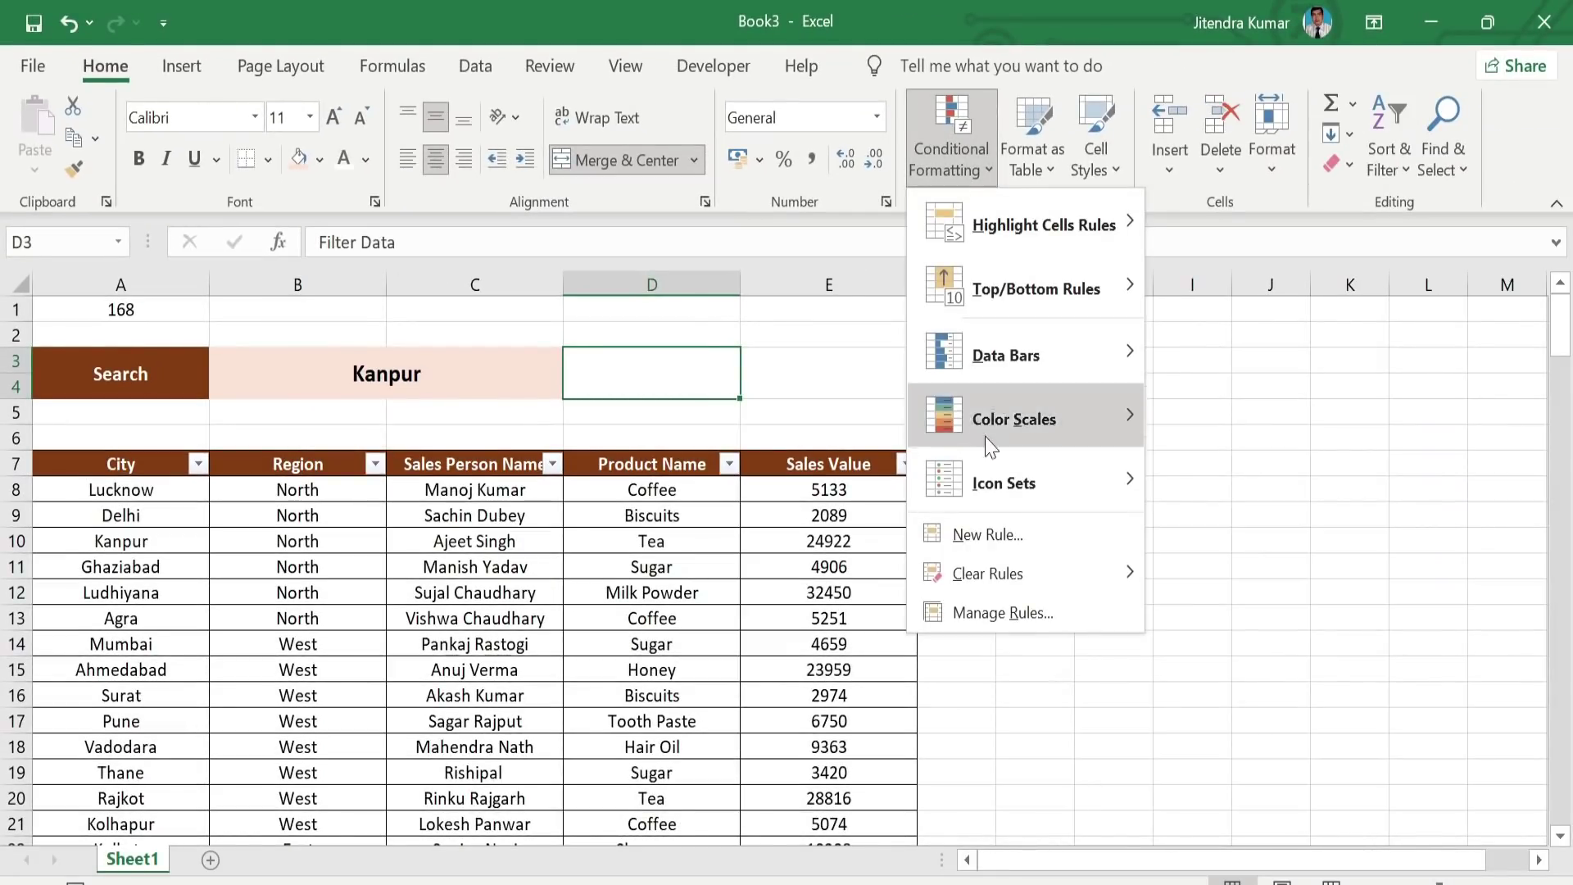
pyautogui.click(988, 534)
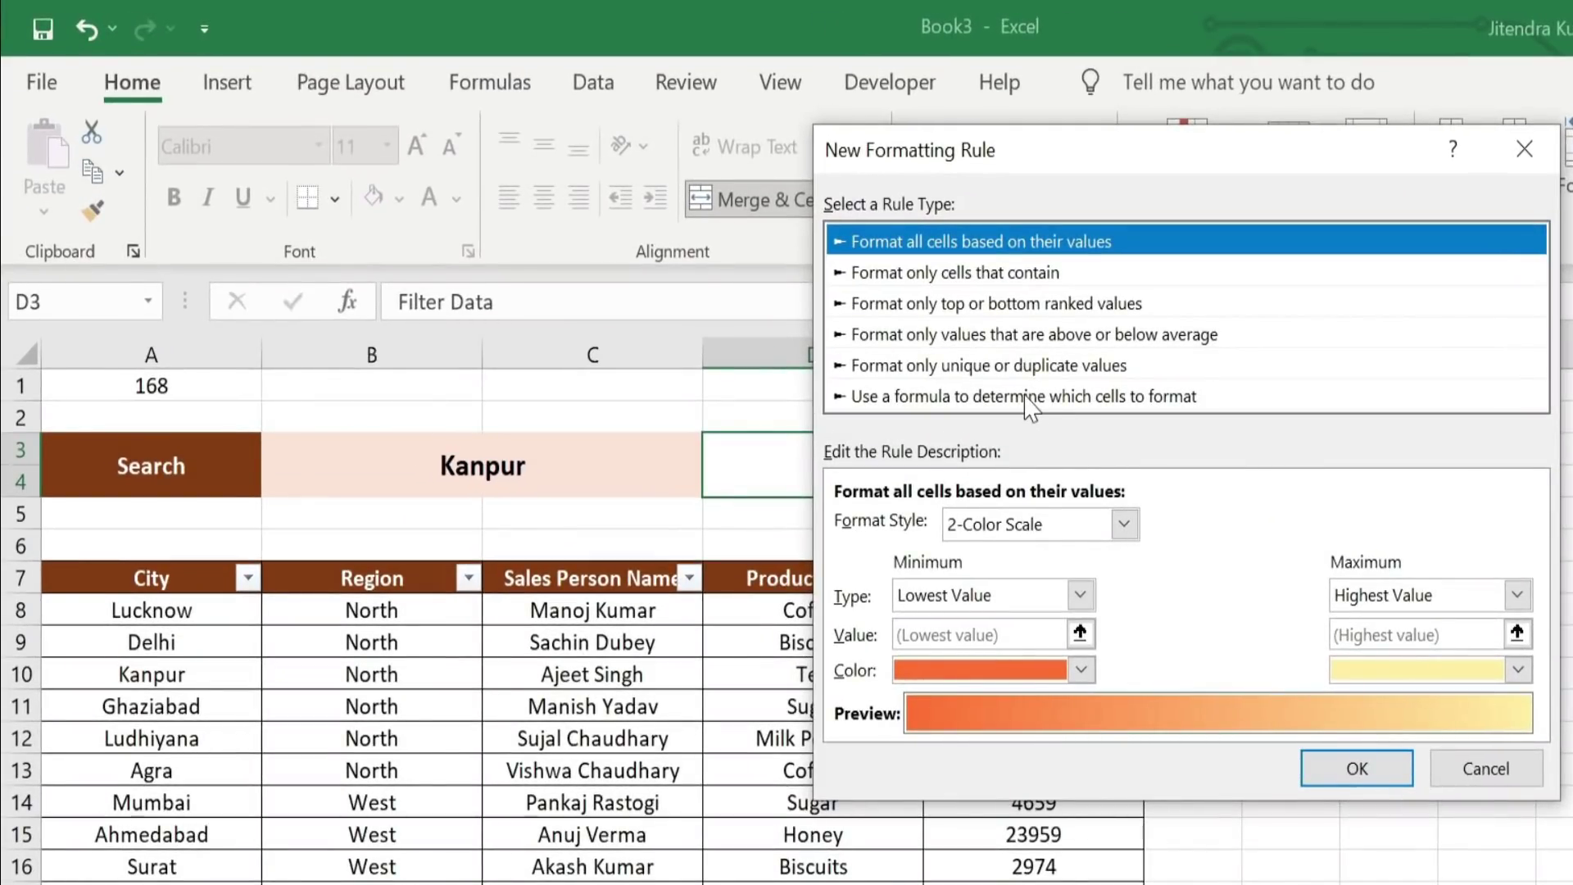
pyautogui.click(1025, 397)
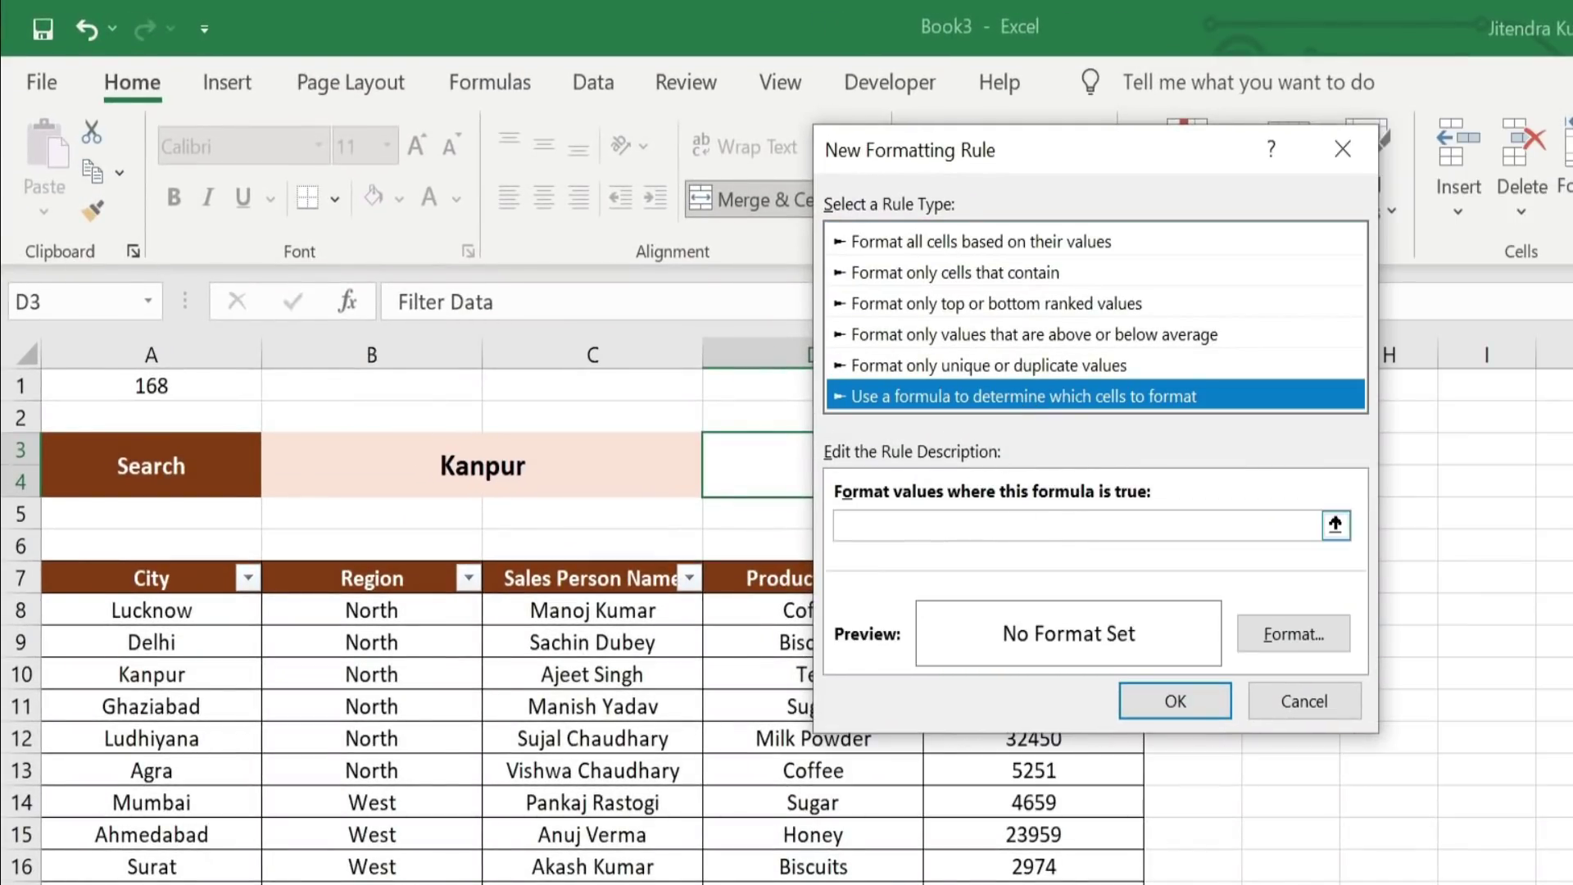
pyautogui.click(844, 525)
pyautogui.write('=')
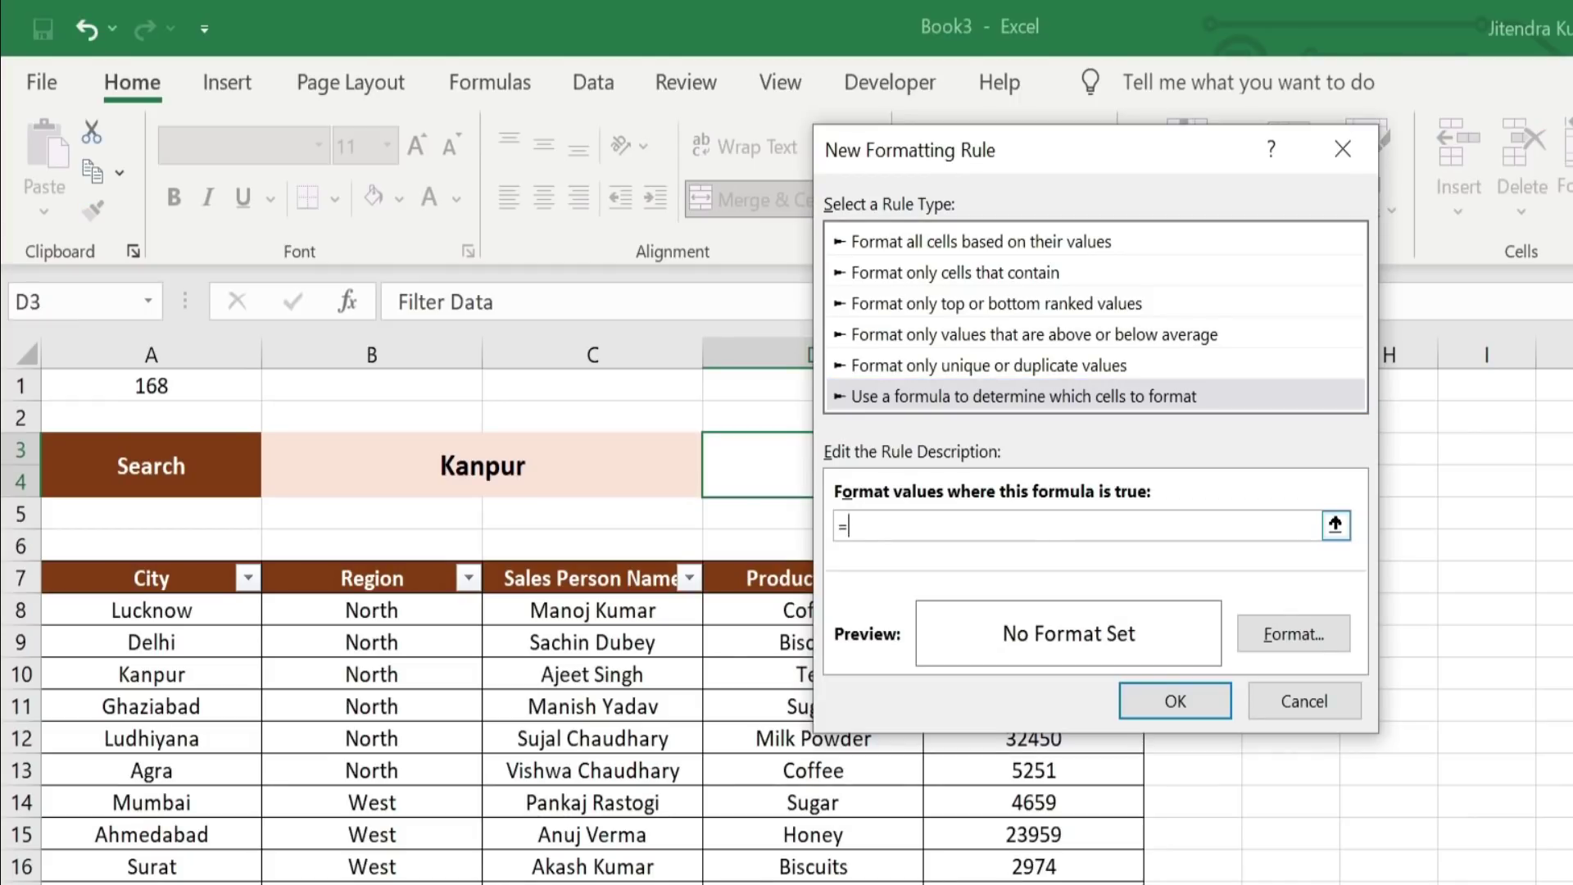
pyautogui.click(229, 374)
pyautogui.write('=')
pyautogui.write('1')
pyautogui.write('68')
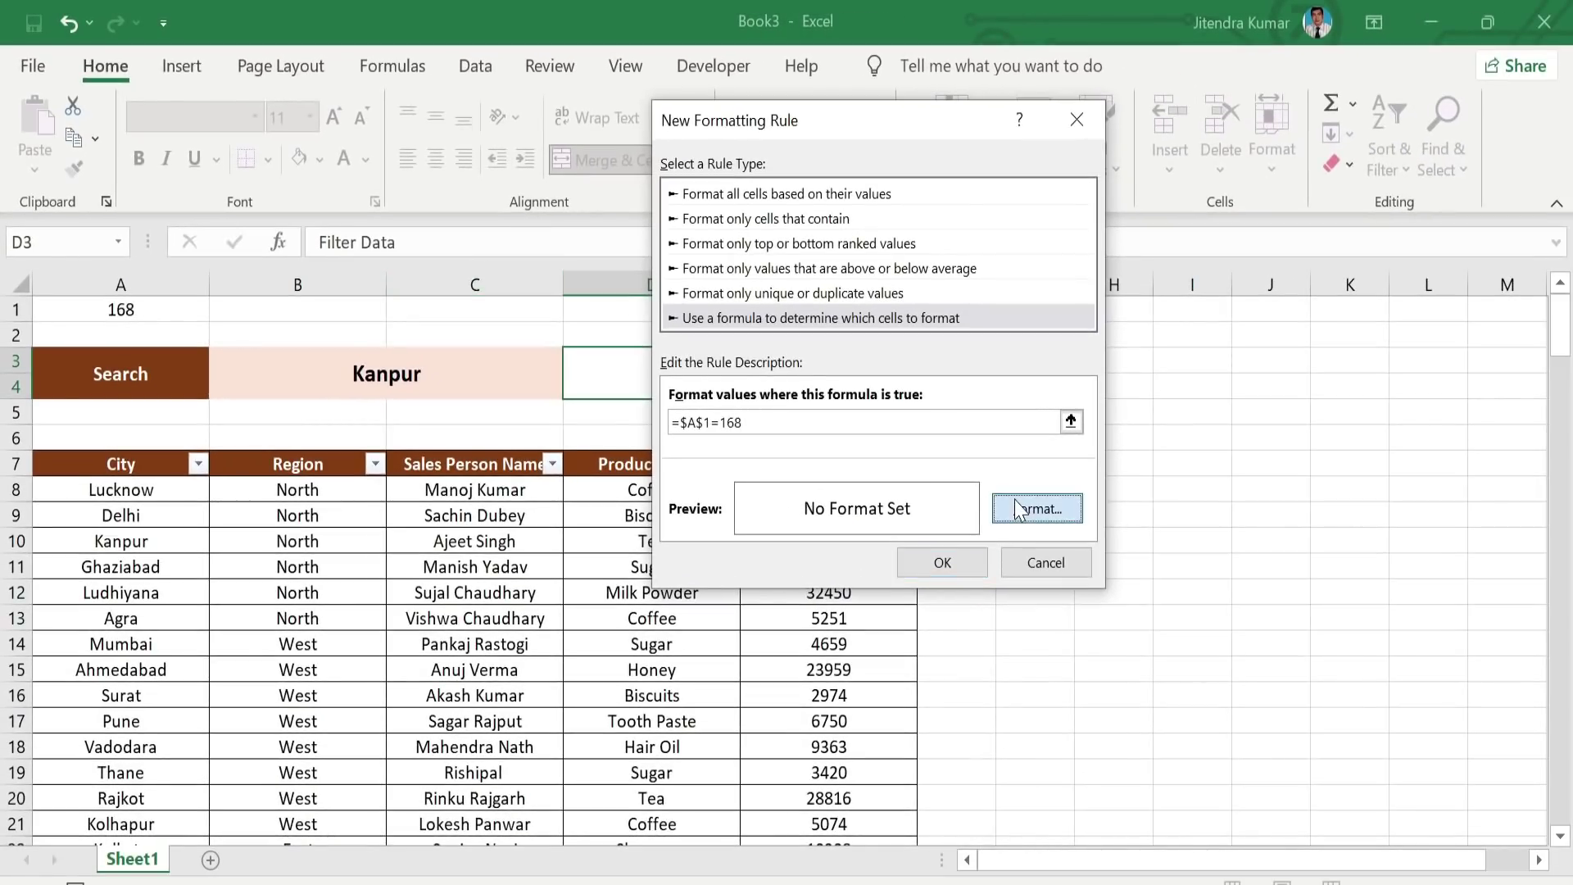
# - Give the rule a green fill and bold white font, and apply it
pyautogui.click(1016, 507)
pyautogui.click(909, 67)
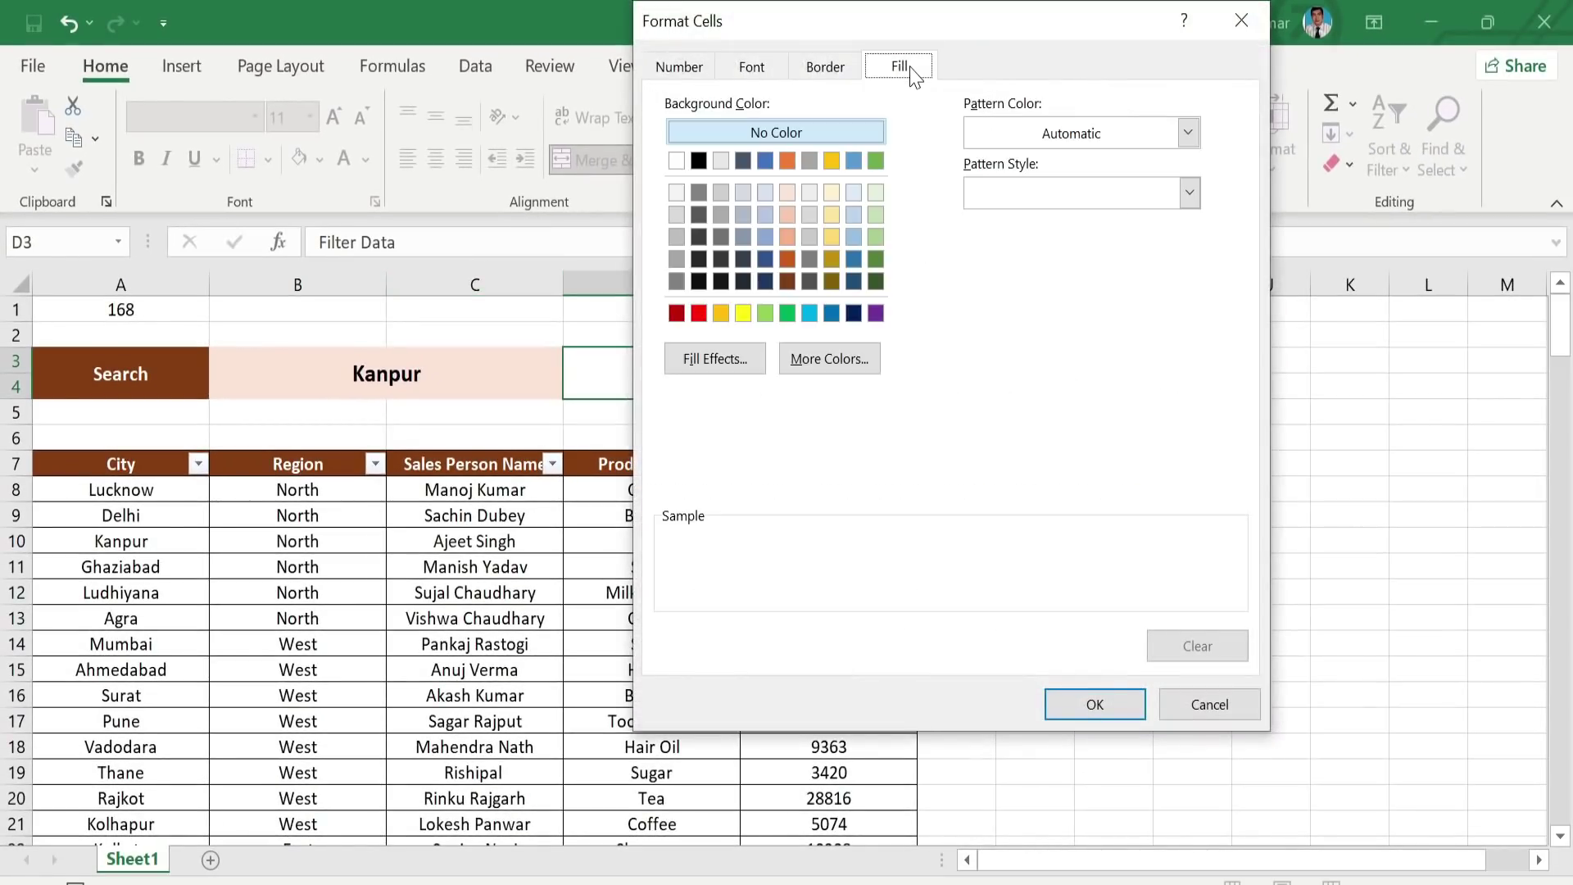
pyautogui.click(787, 314)
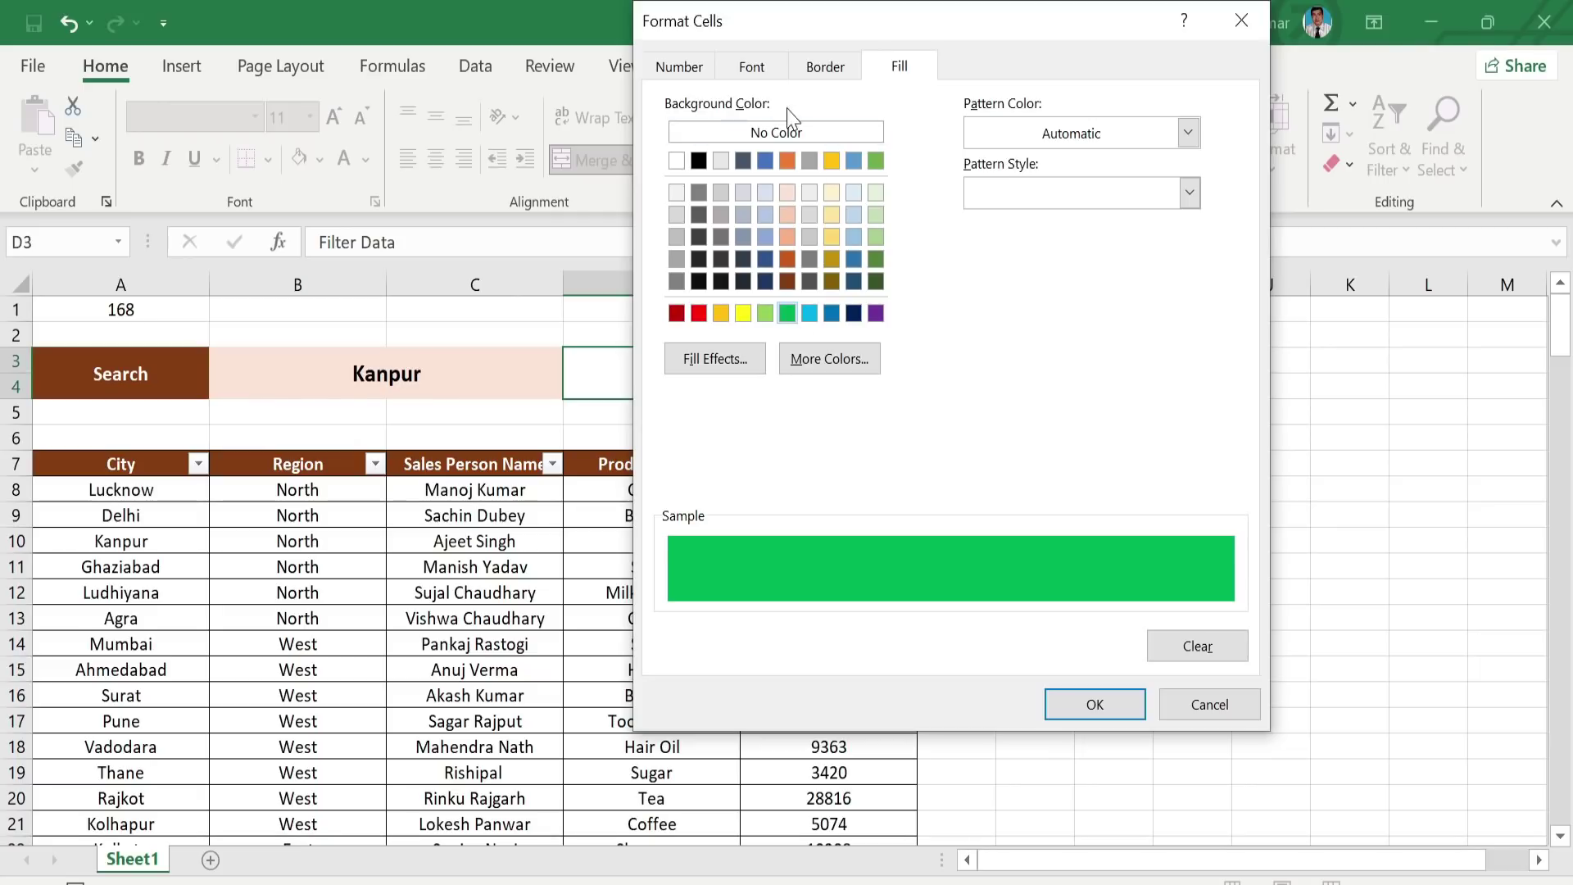
pyautogui.click(766, 76)
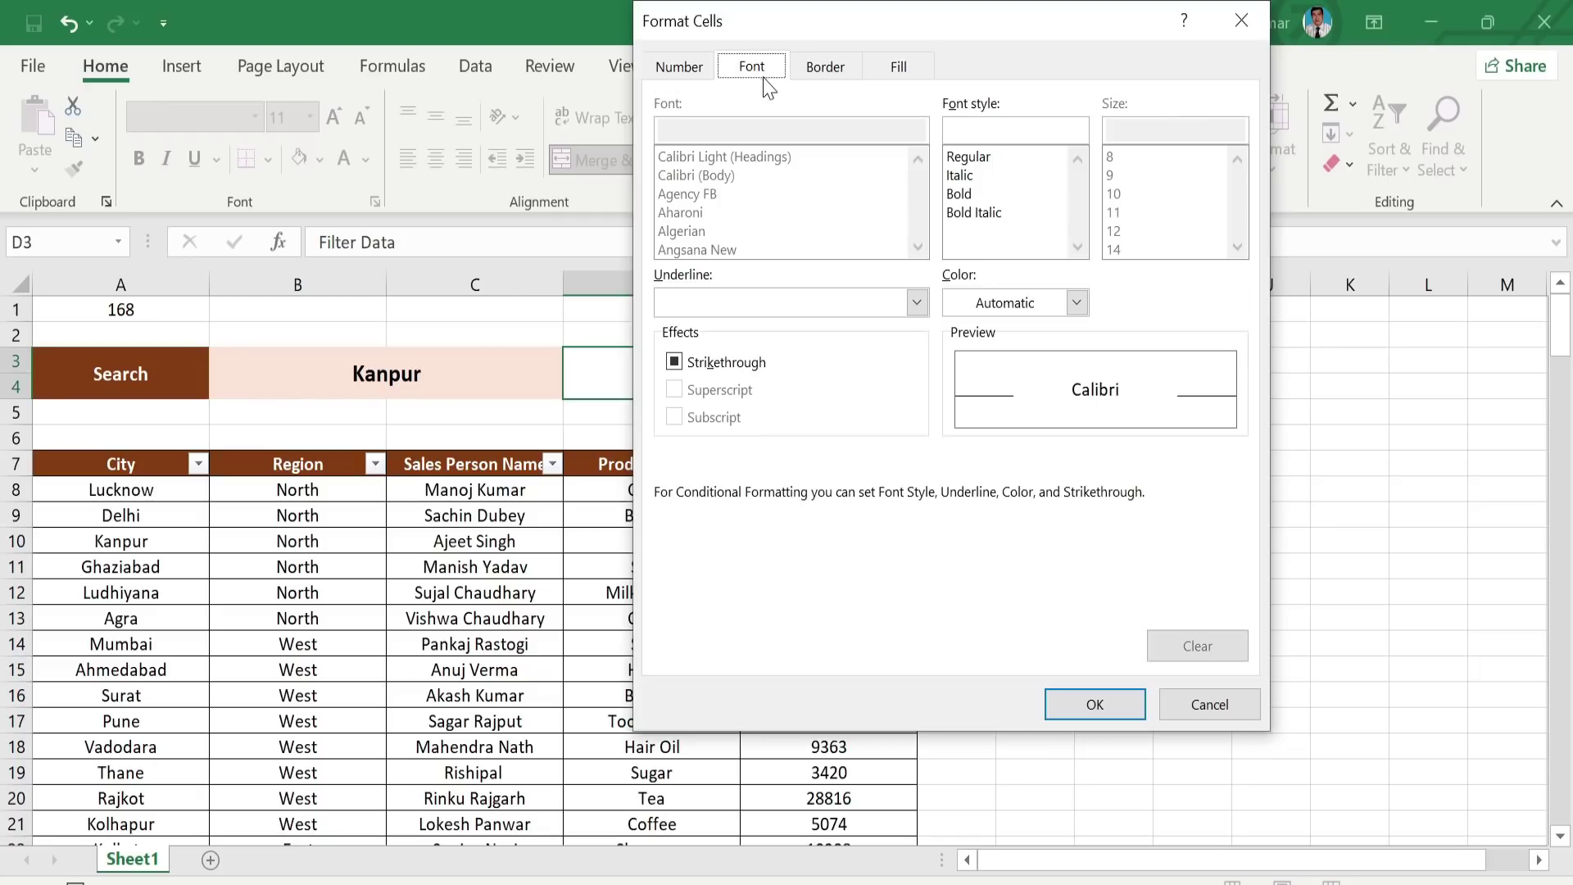
pyautogui.click(960, 194)
pyautogui.click(1080, 310)
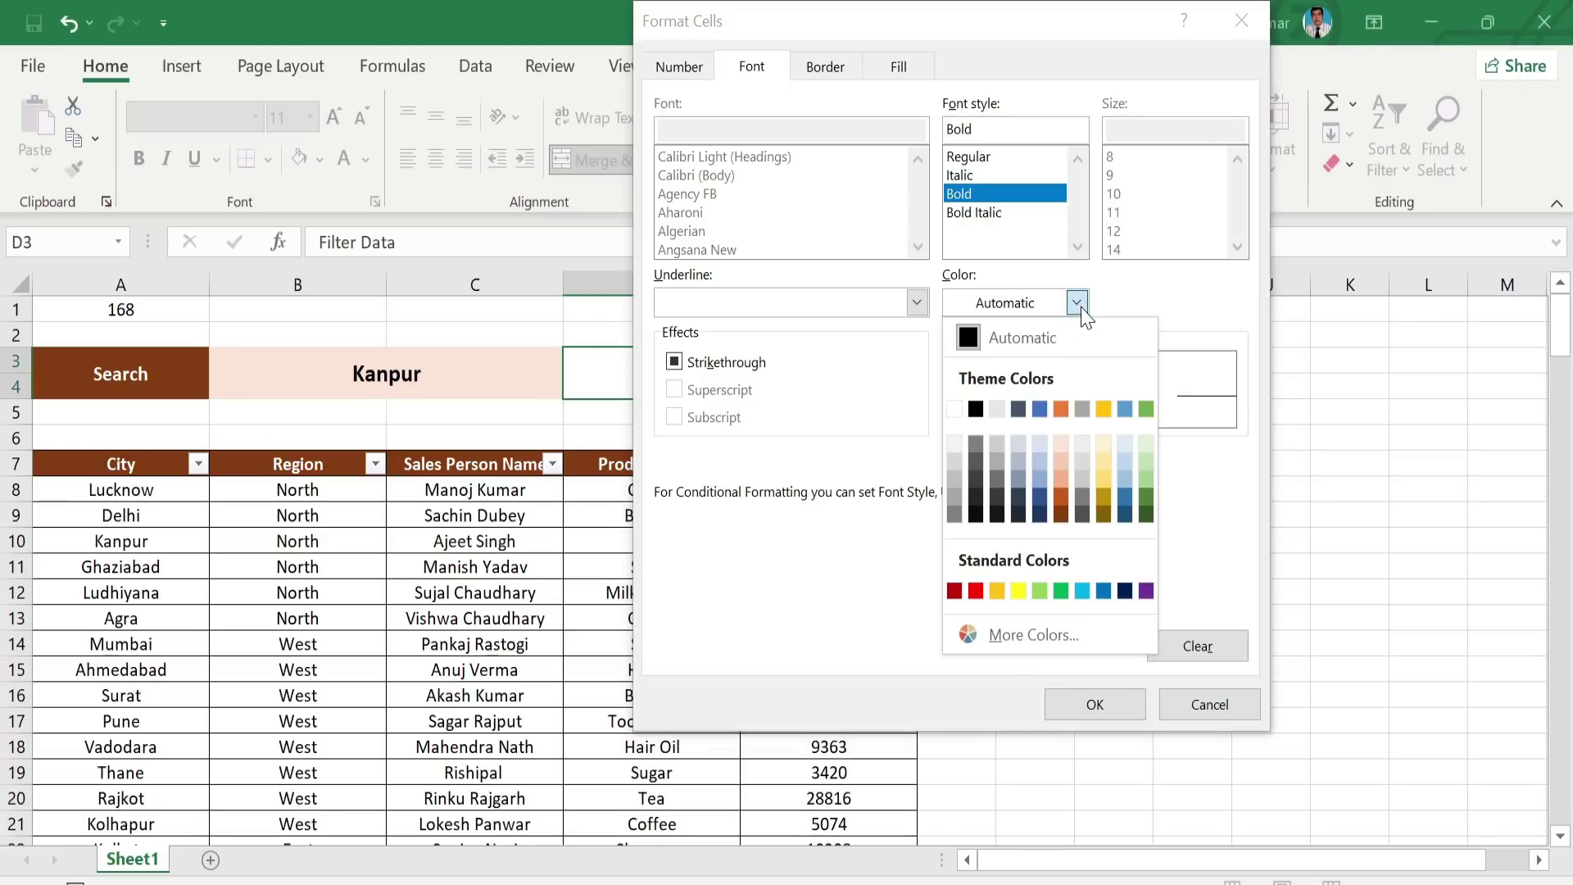
pyautogui.click(959, 412)
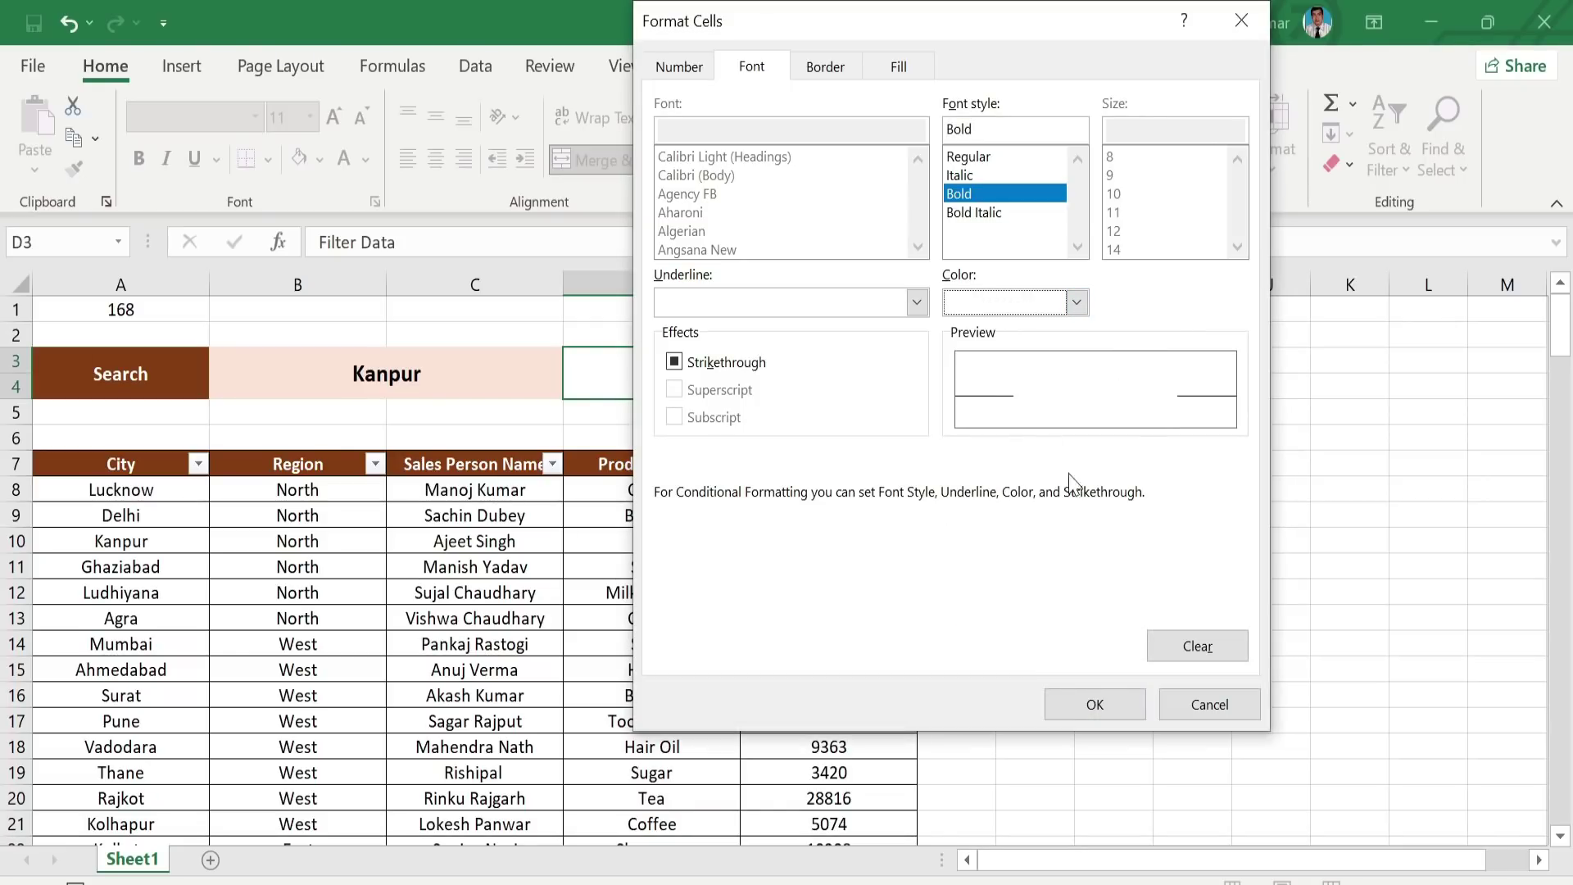
pyautogui.click(1100, 698)
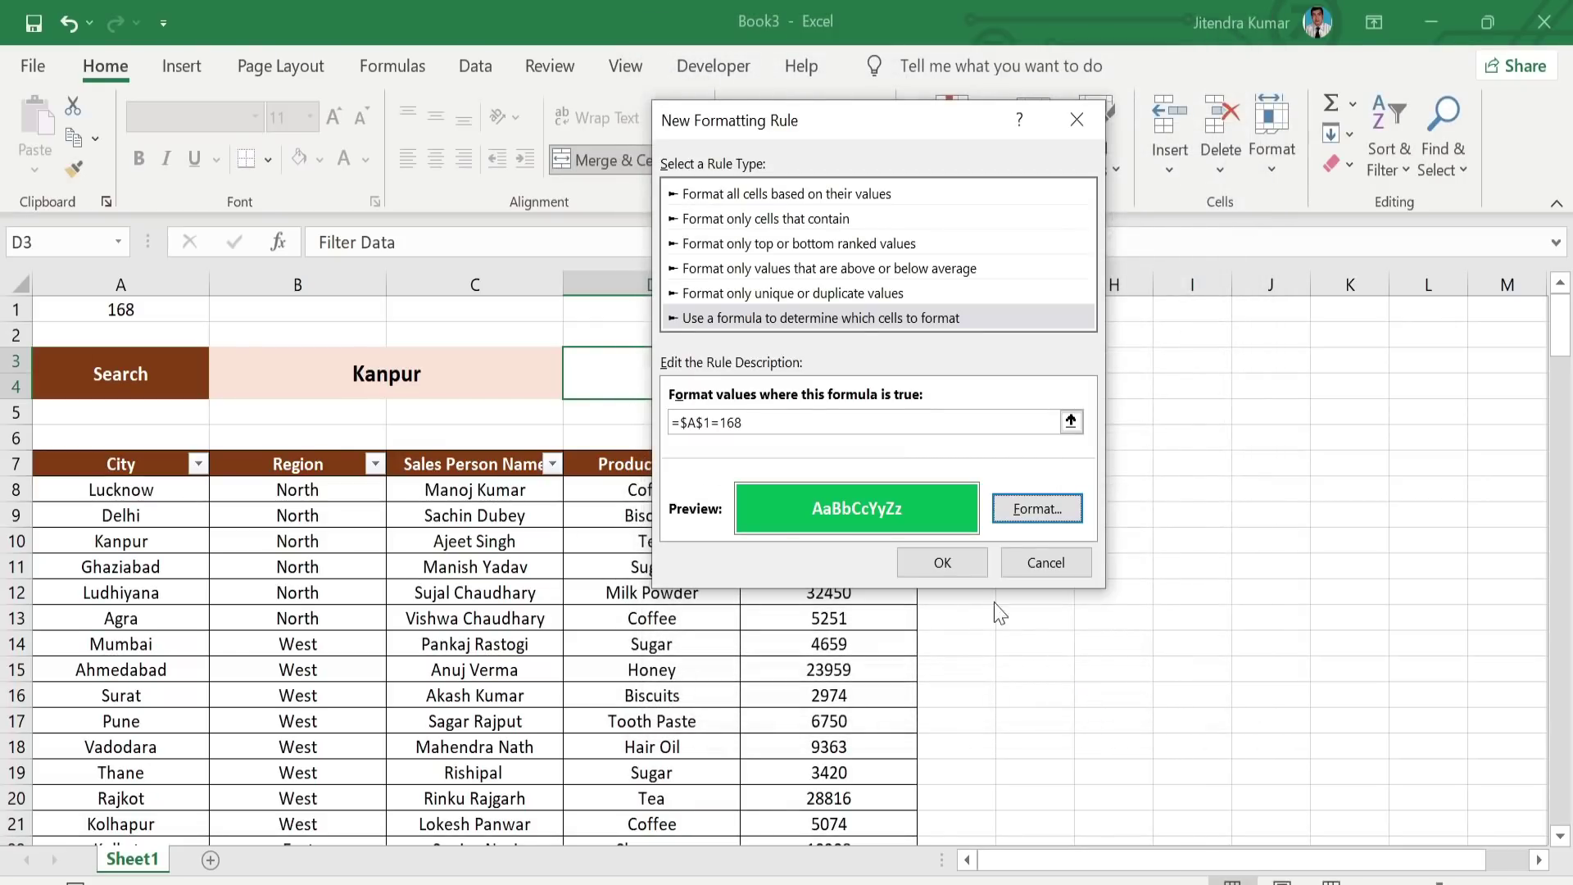
pyautogui.click(950, 563)
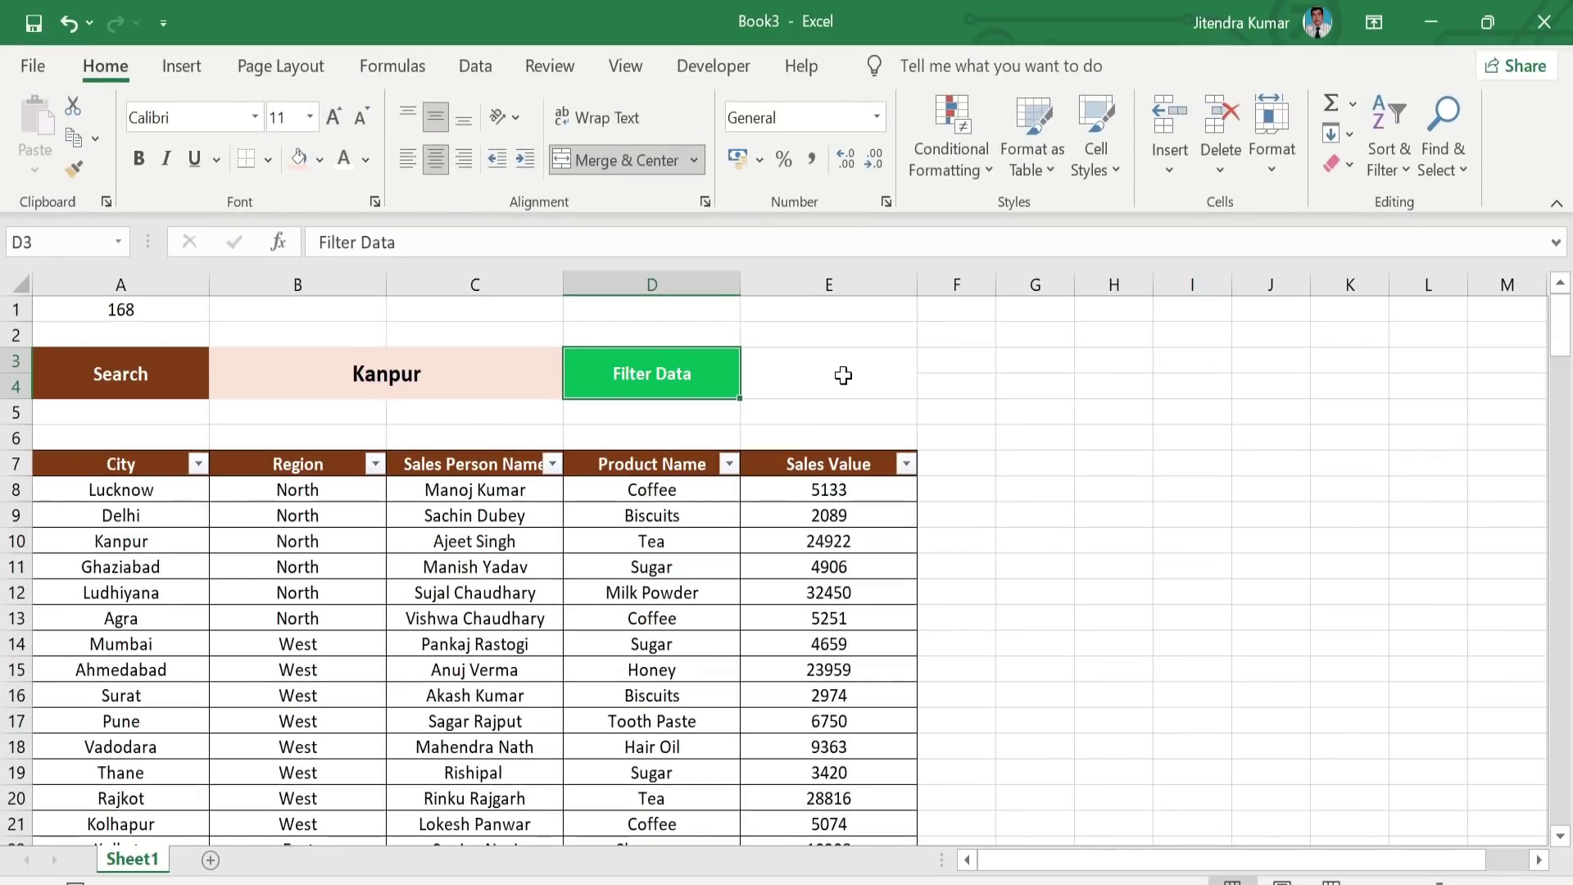
# - Start a formula-based rule =$A$1<168 for the Clear Filter cell E3:E4
pyautogui.click(843, 375)
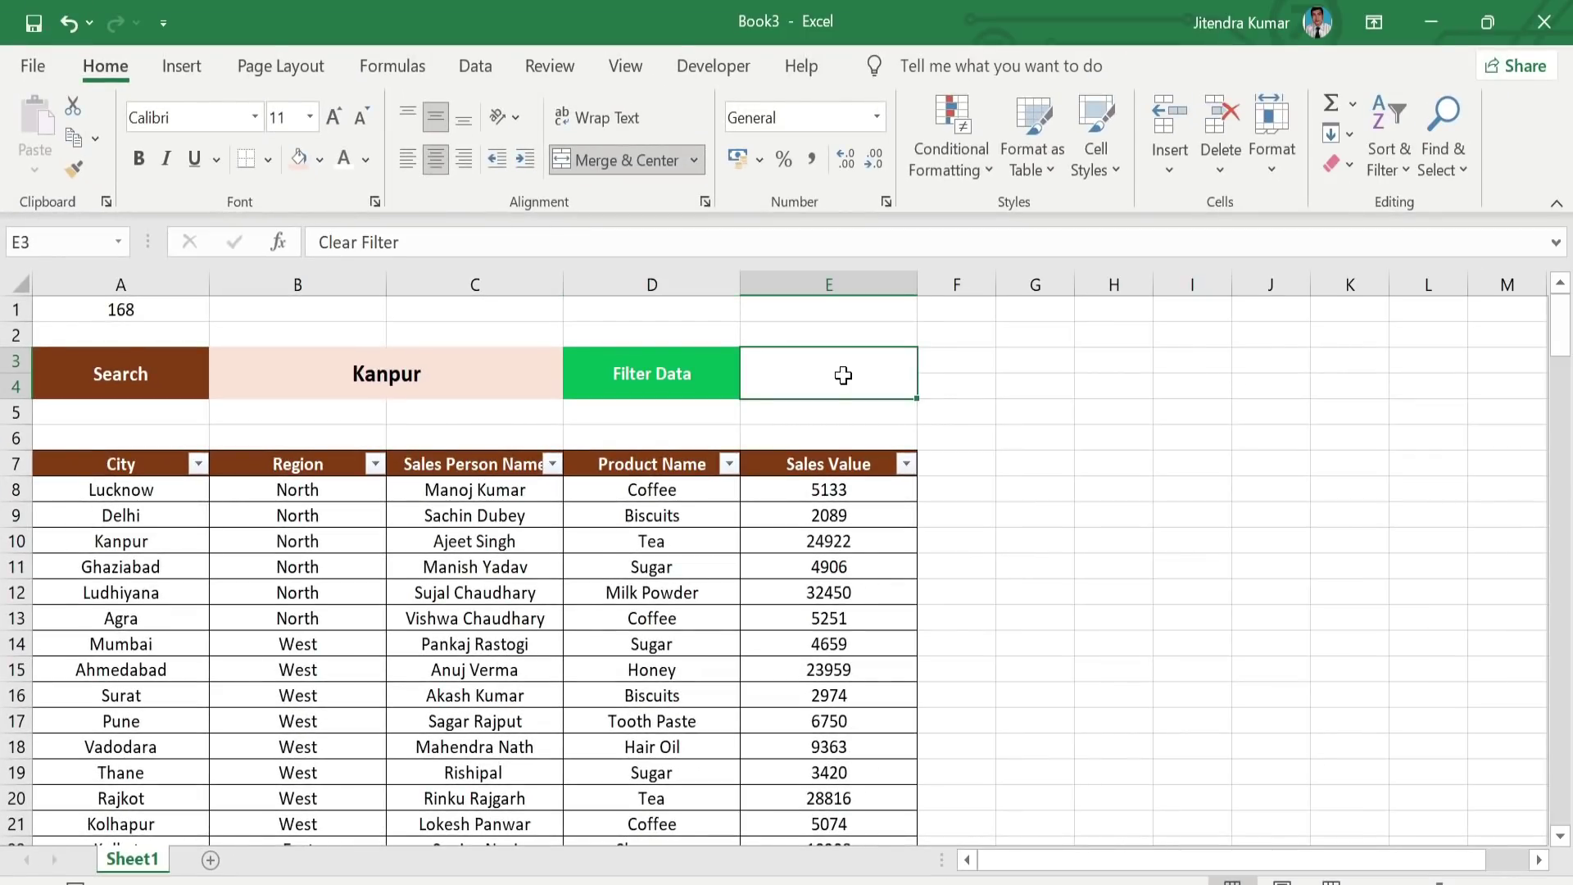
pyautogui.click(974, 168)
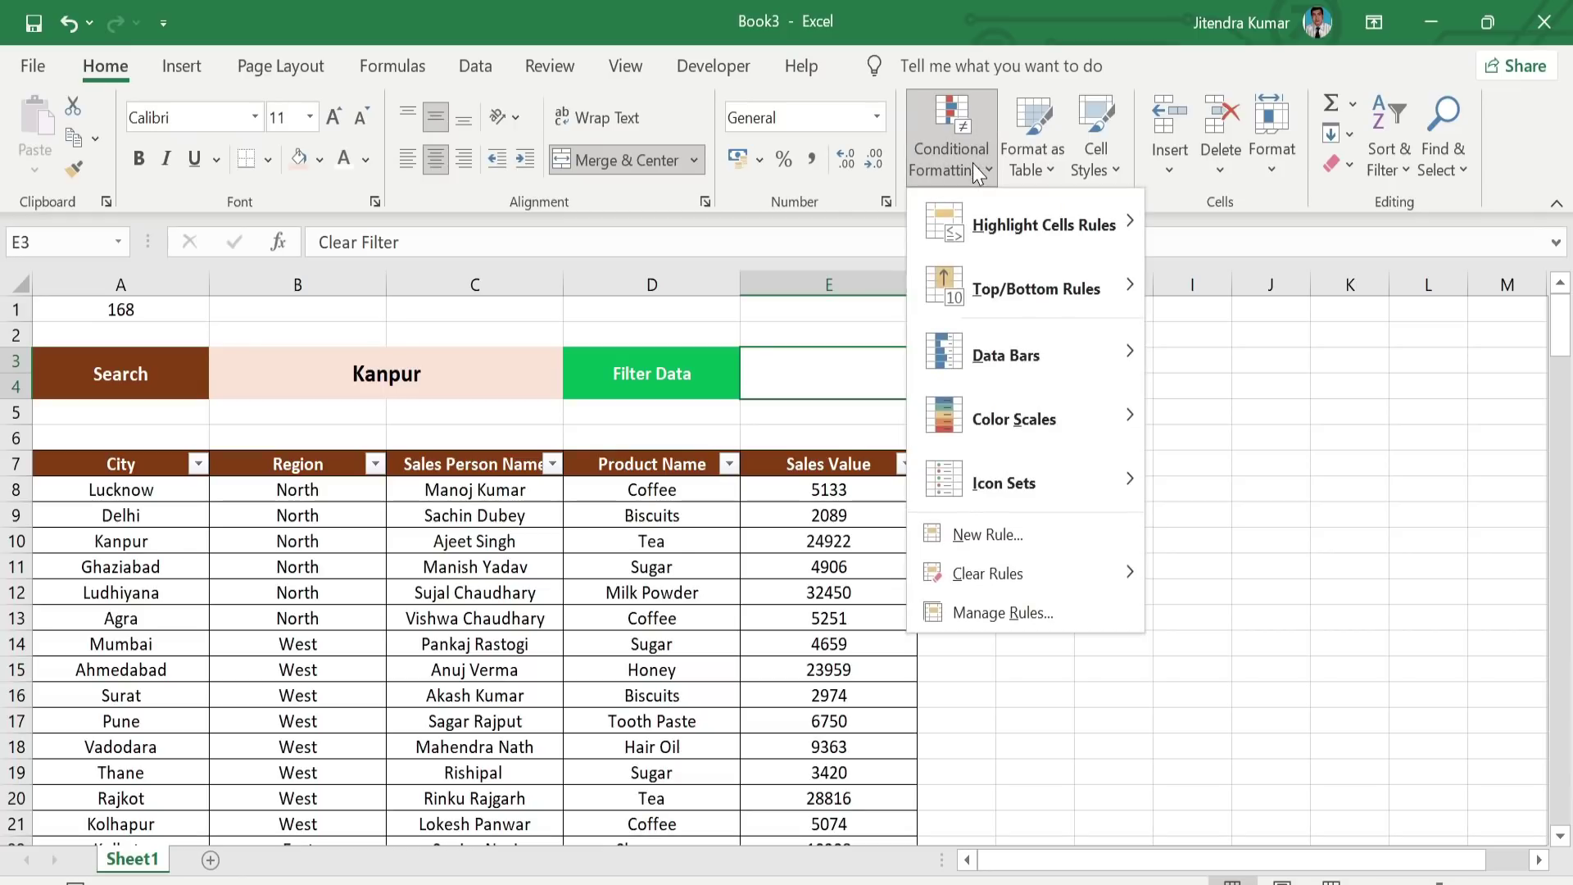
pyautogui.click(1009, 533)
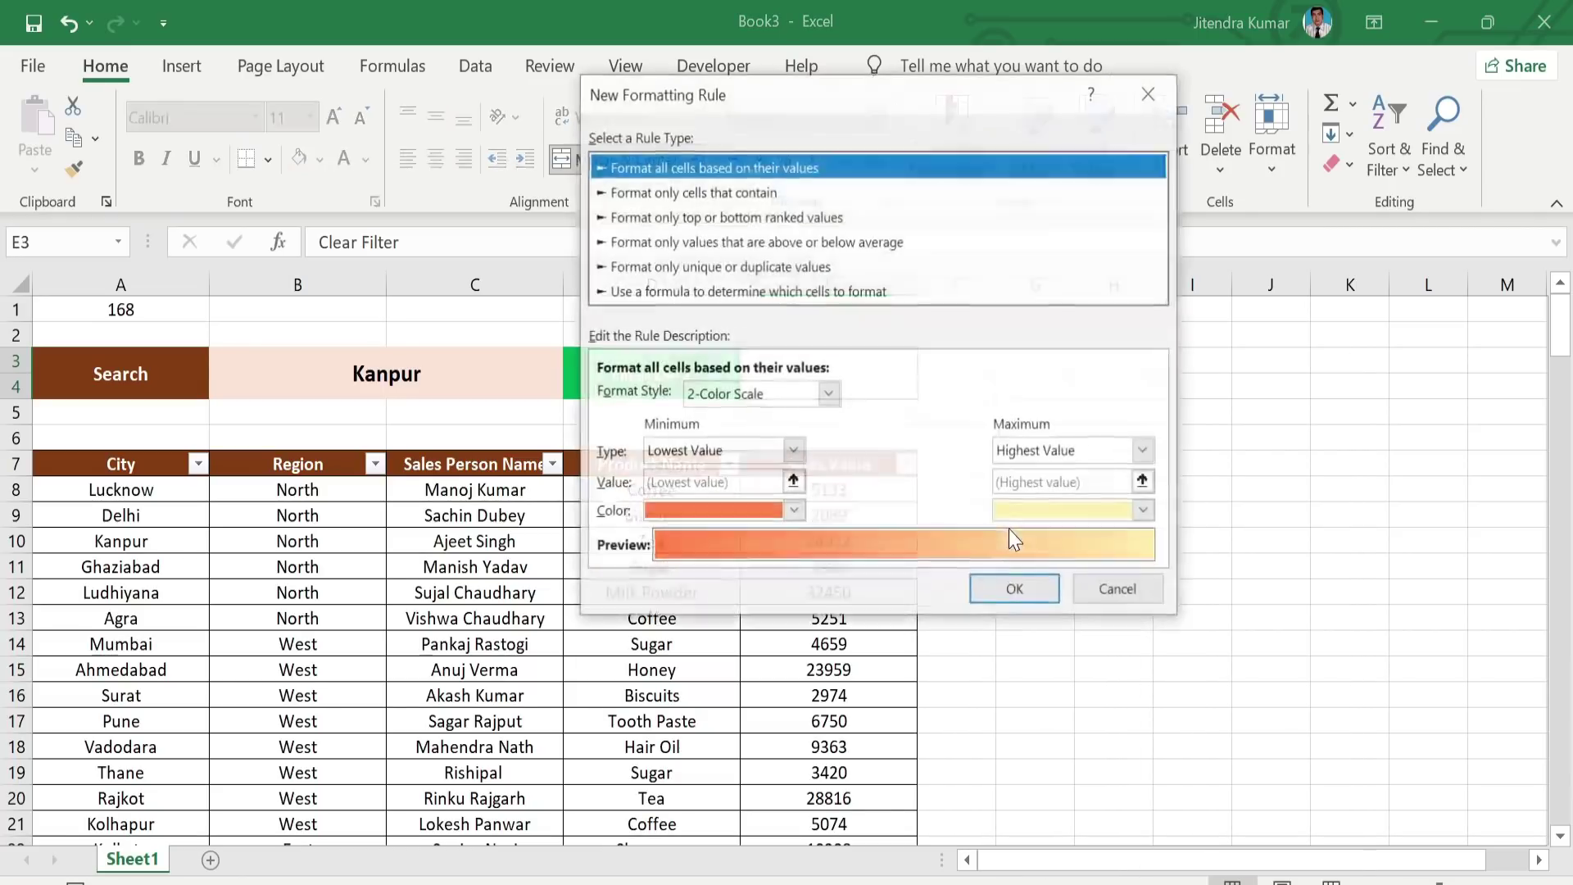
pyautogui.click(761, 293)
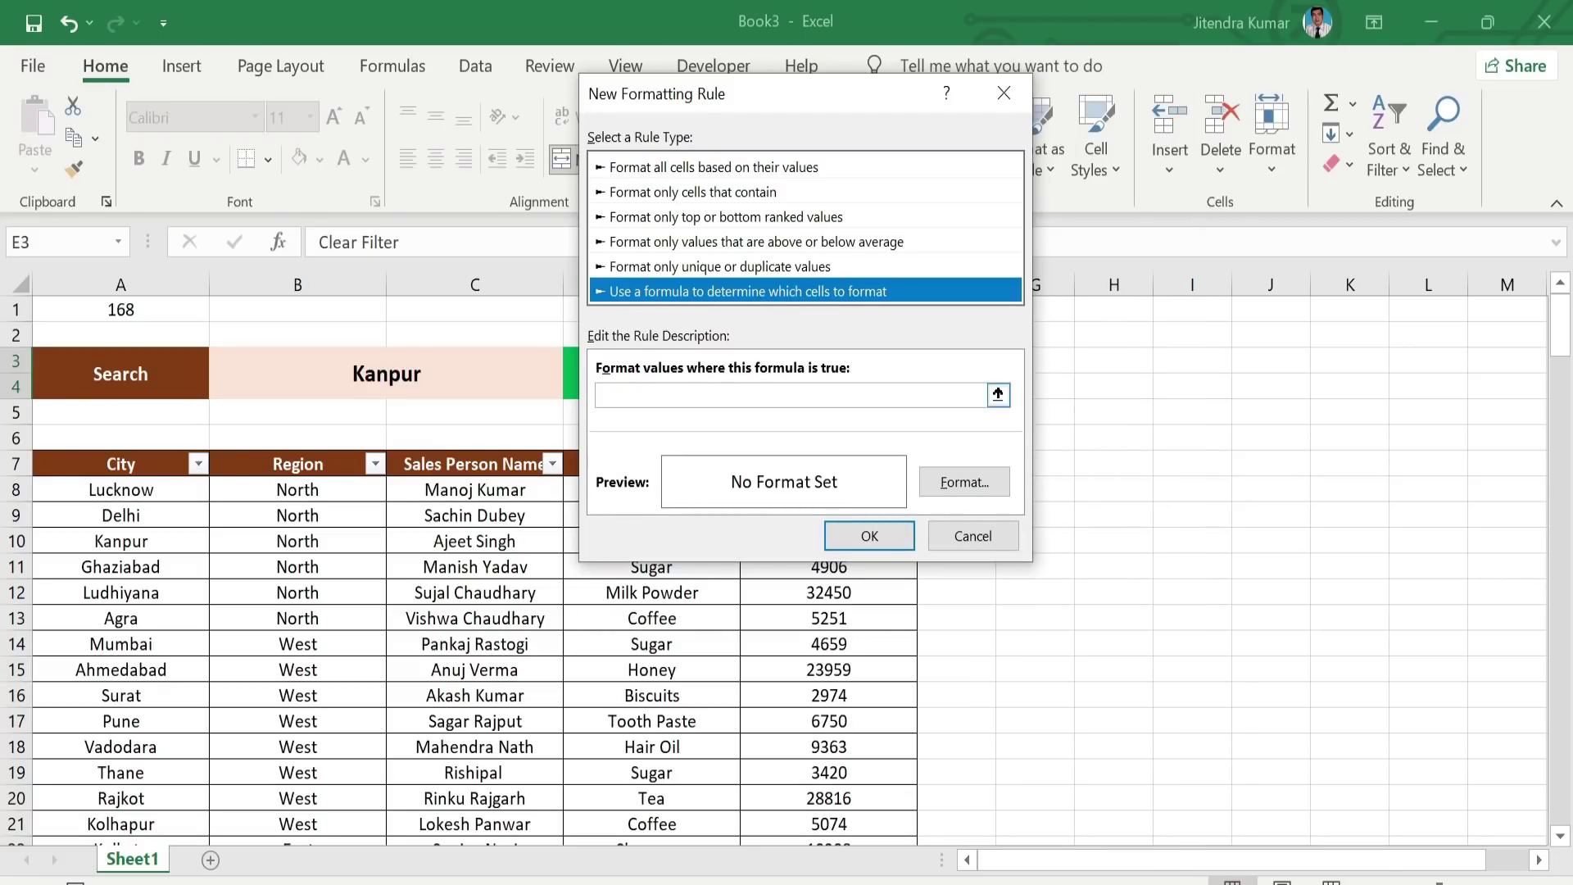
pyautogui.click(787, 395)
pyautogui.write('=')
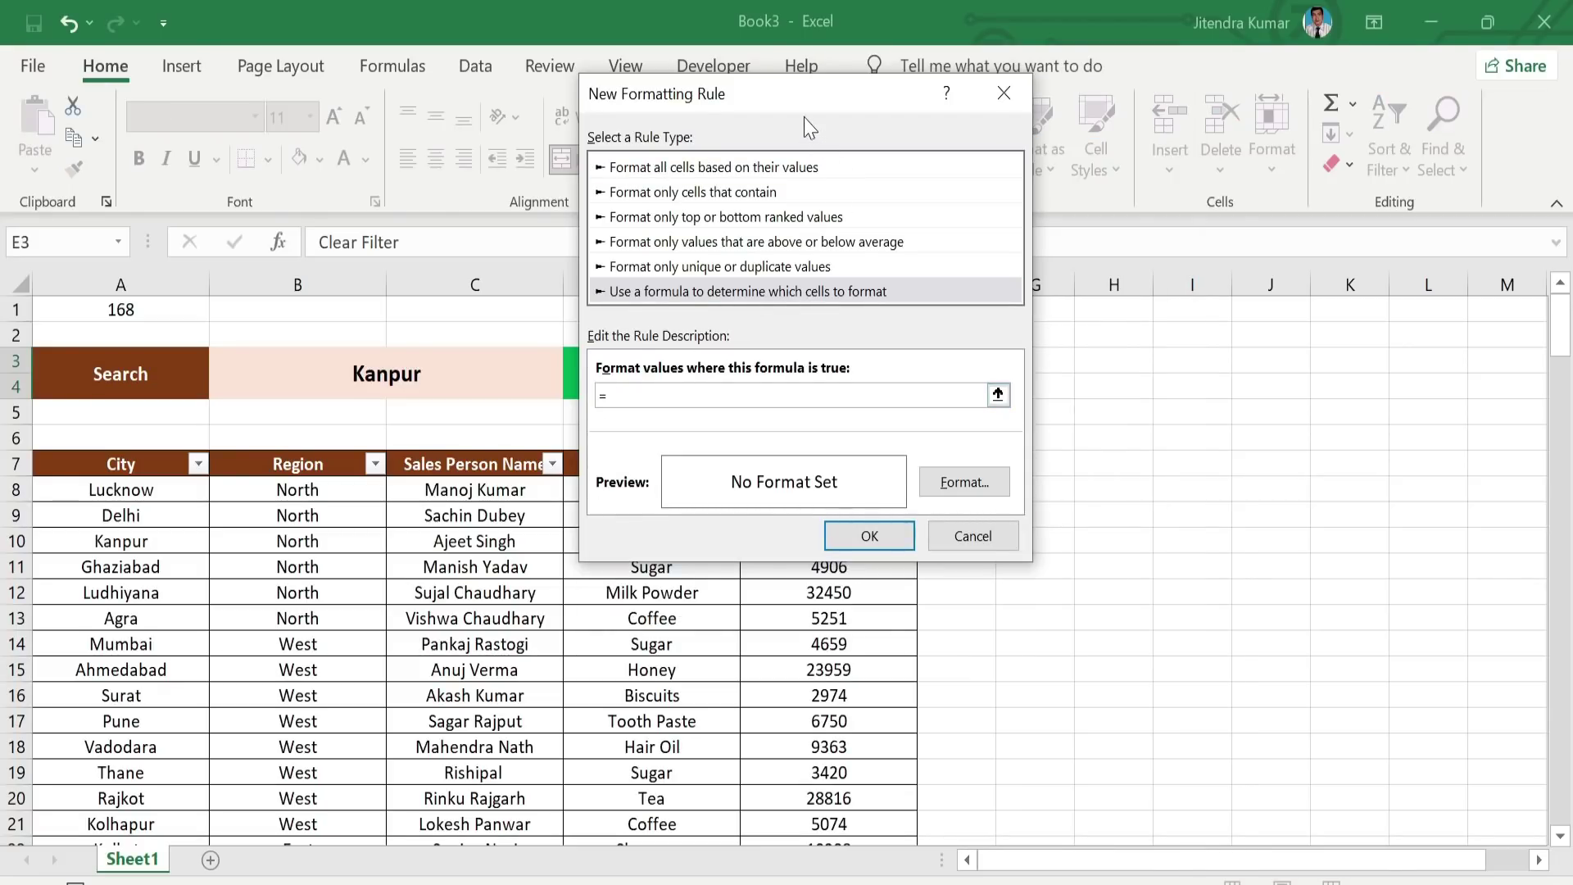
pyautogui.moveTo(798, 107); pyautogui.dragTo(1154, 135)
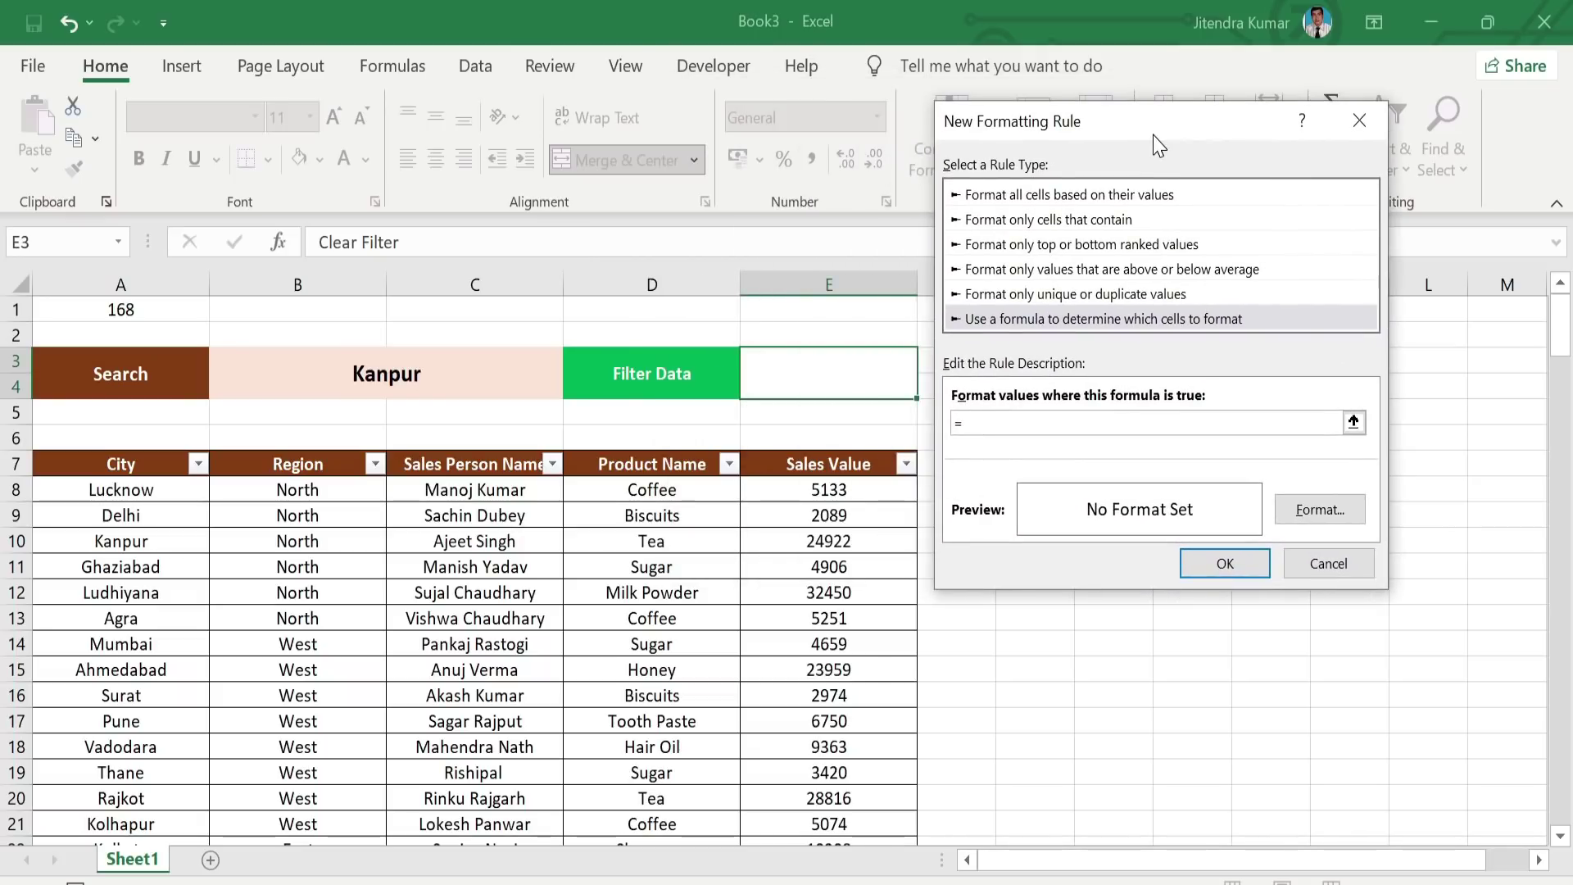
pyautogui.click(180, 307)
pyautogui.write('<168')
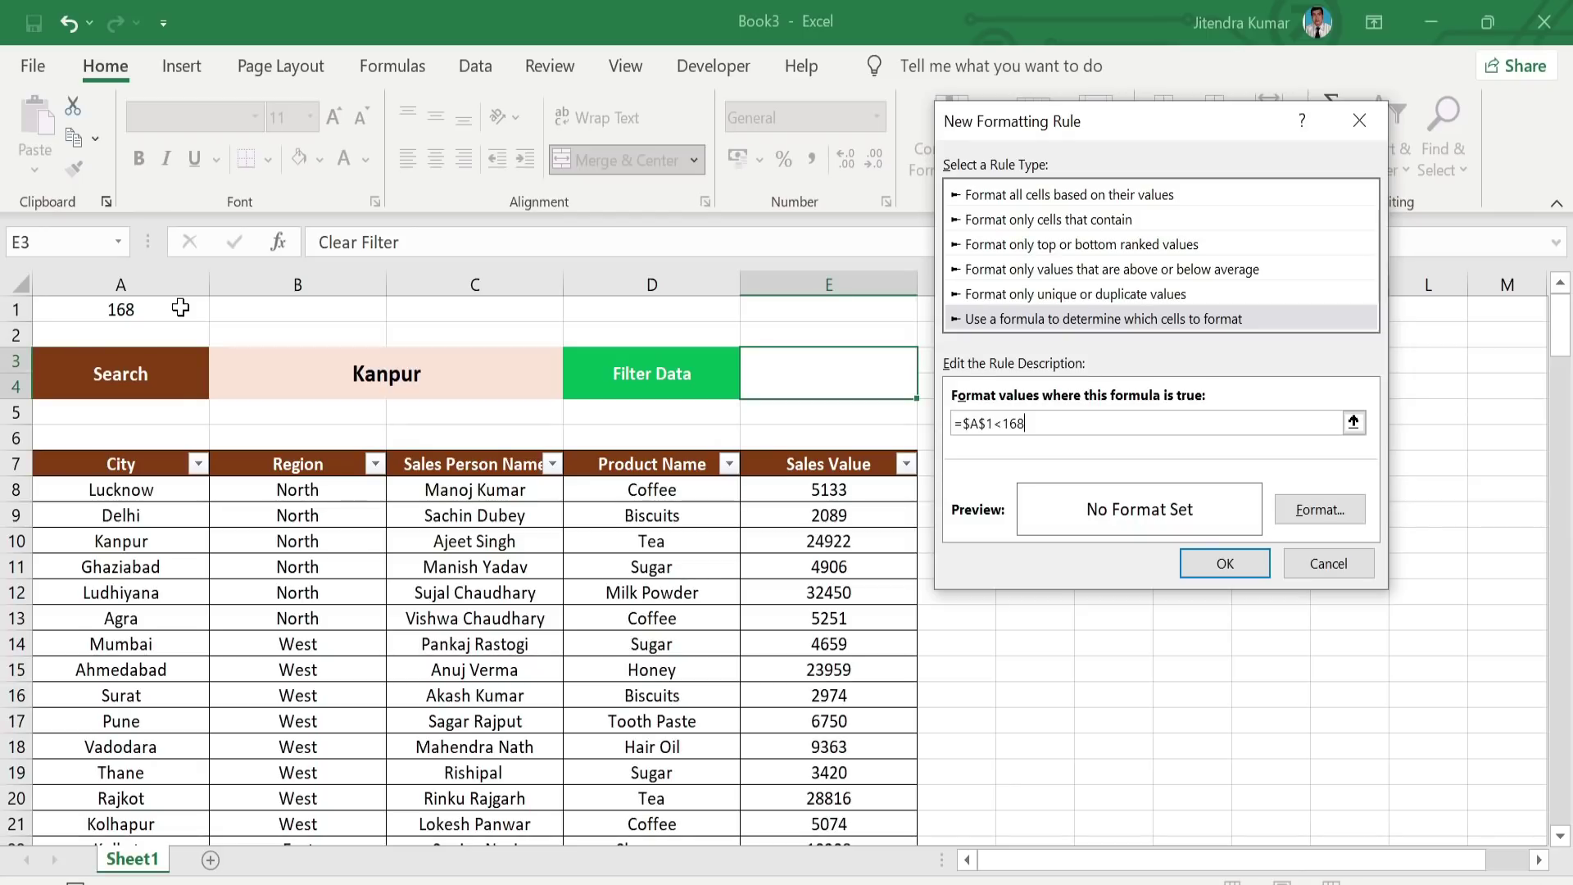
# - Format the =$A$1<168 rule with green fill and bold white font, and save it
pyautogui.click(1328, 509)
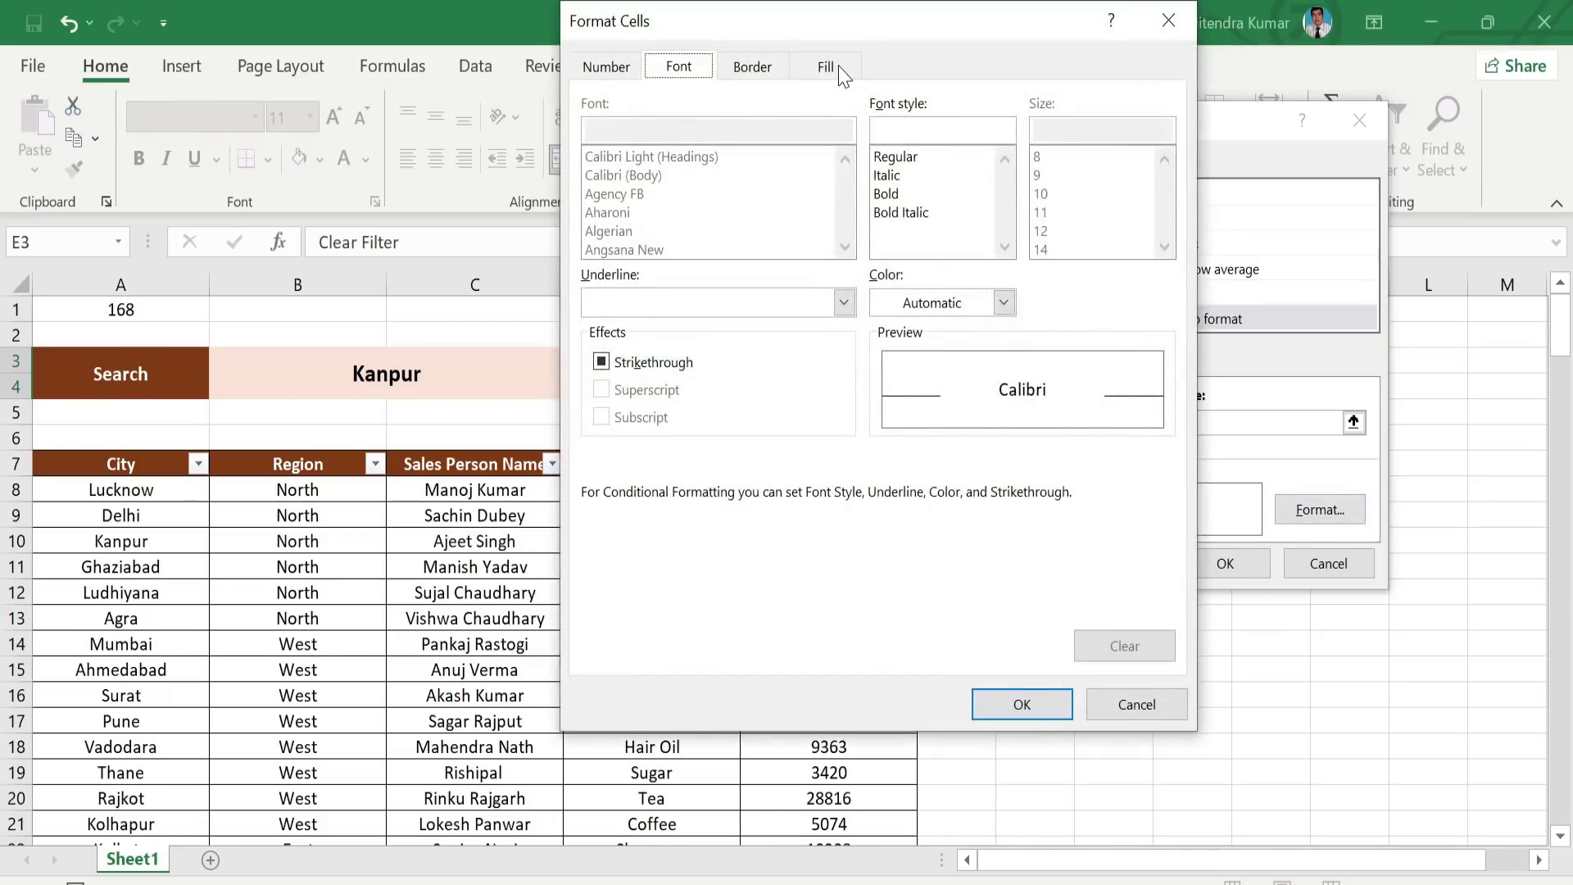
pyautogui.click(842, 70)
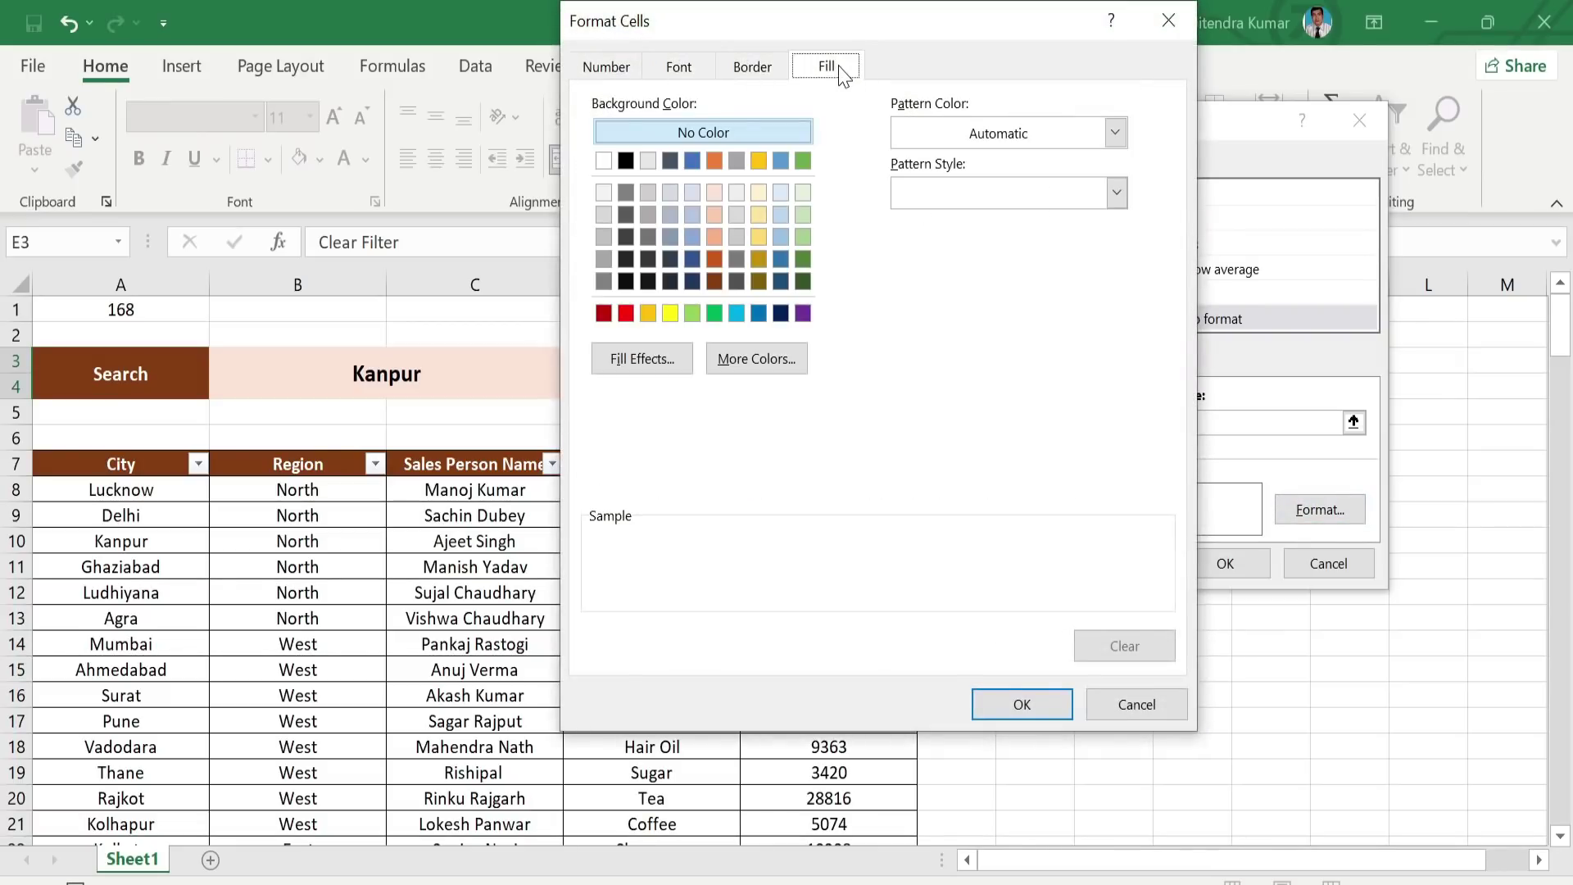
pyautogui.click(714, 313)
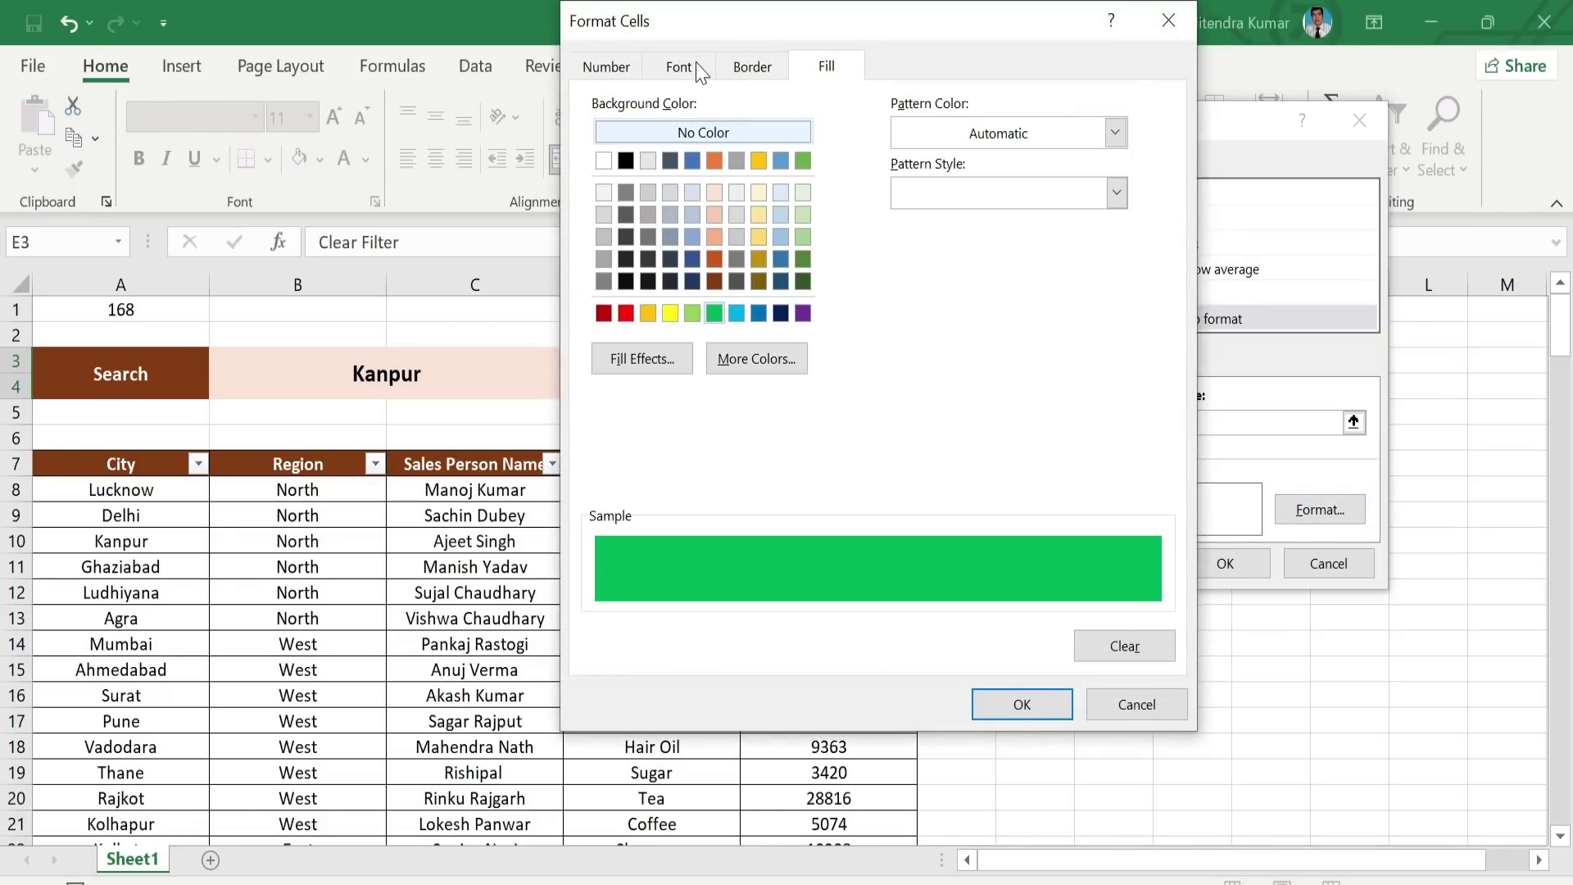
pyautogui.click(697, 70)
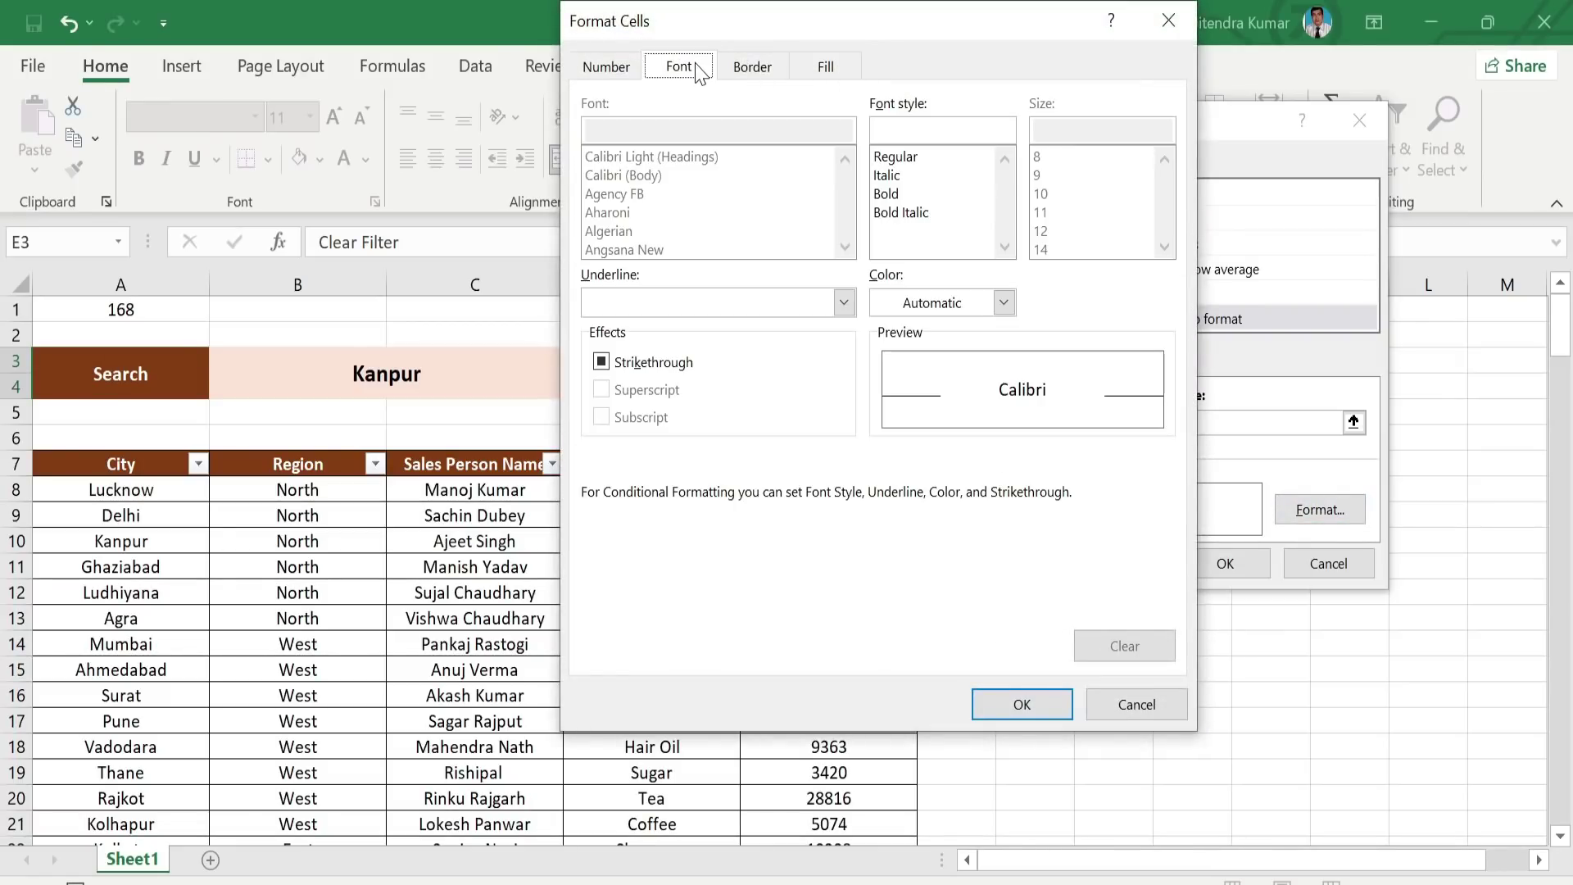
pyautogui.click(891, 195)
pyautogui.click(1004, 308)
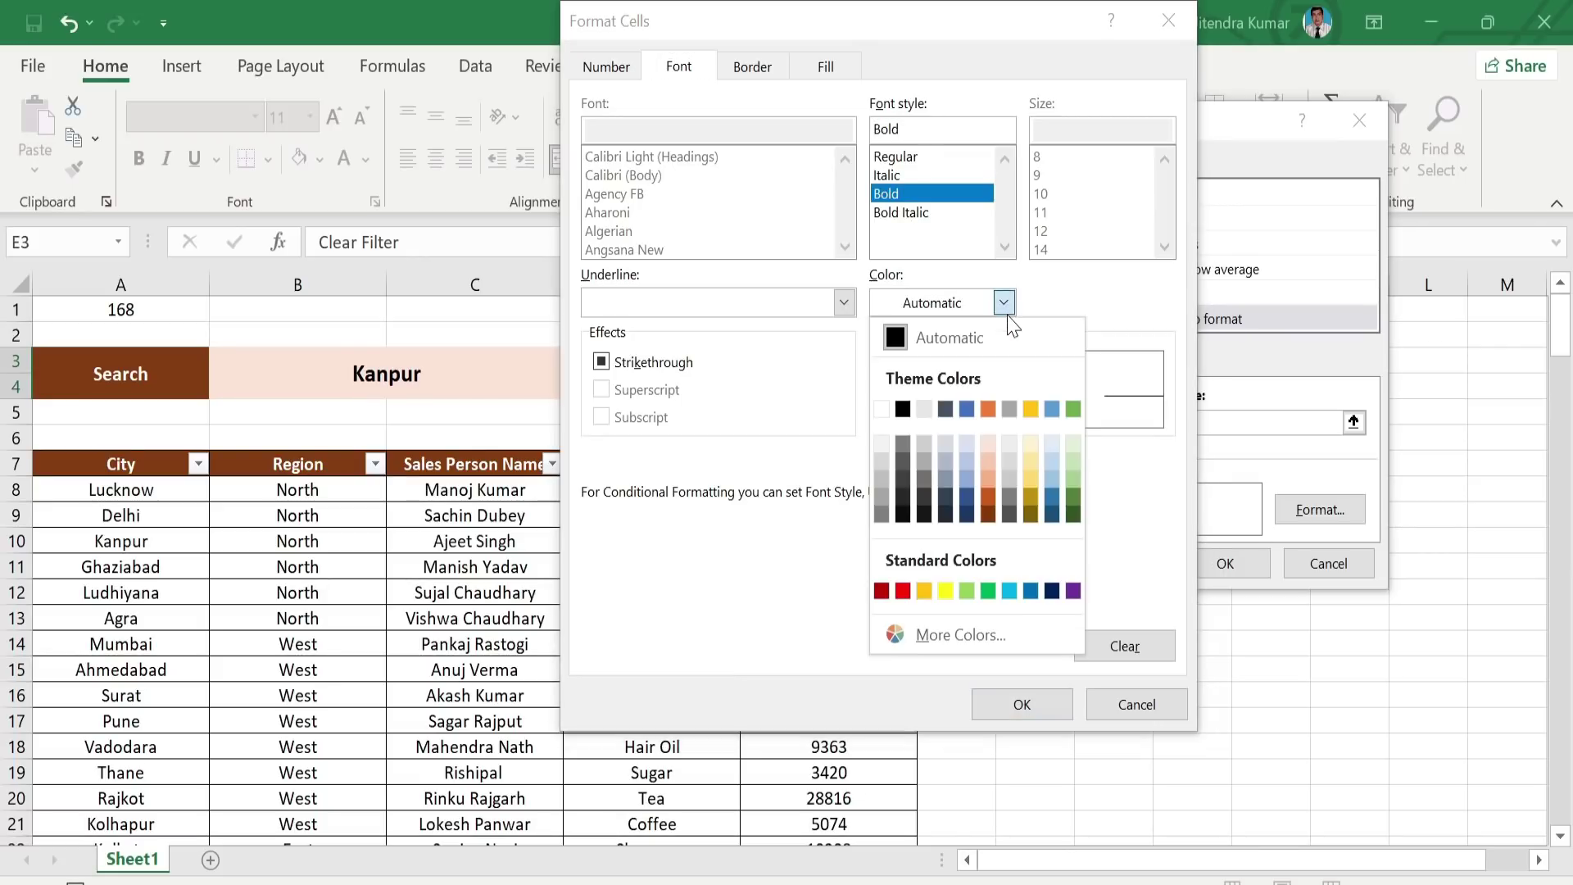
pyautogui.click(883, 410)
pyautogui.click(1034, 703)
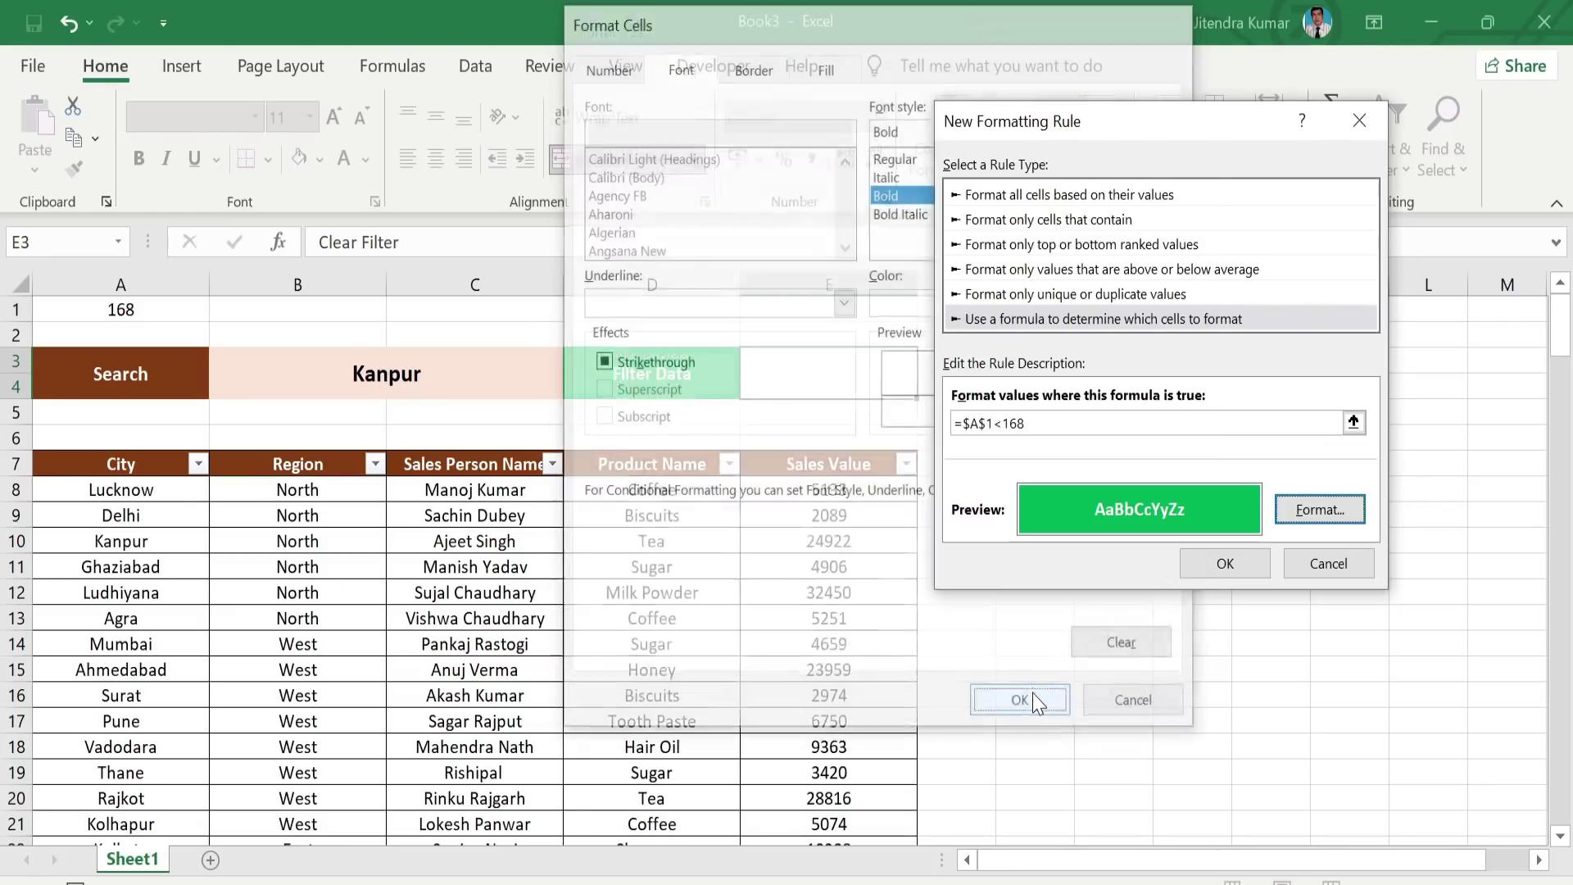
pyautogui.click(1225, 563)
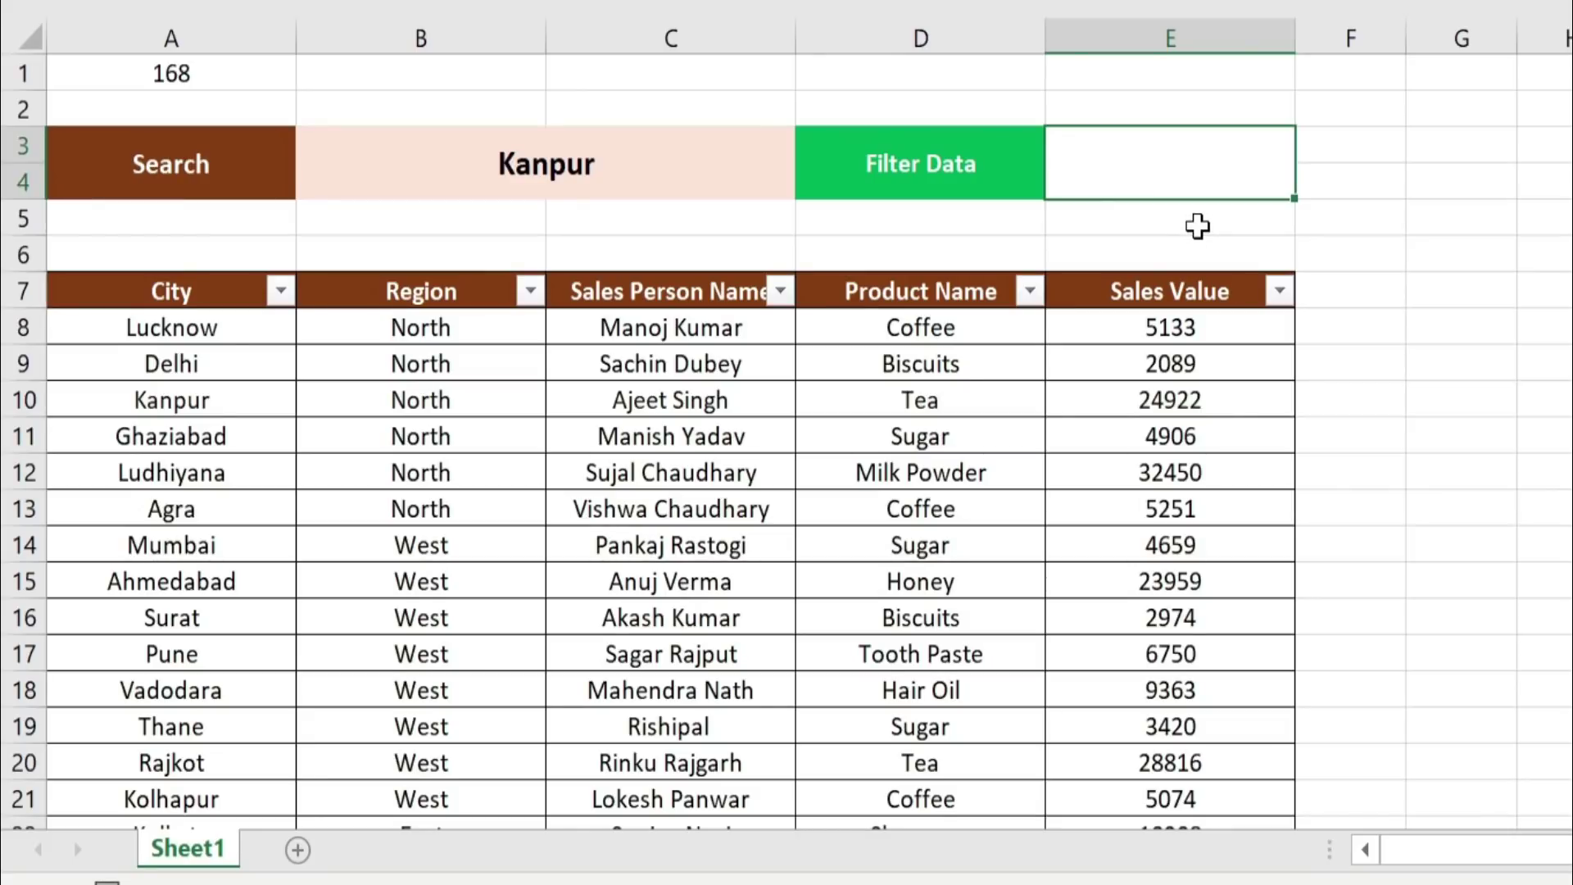
pyautogui.click(281, 292)
pyautogui.moveTo(411, 355)
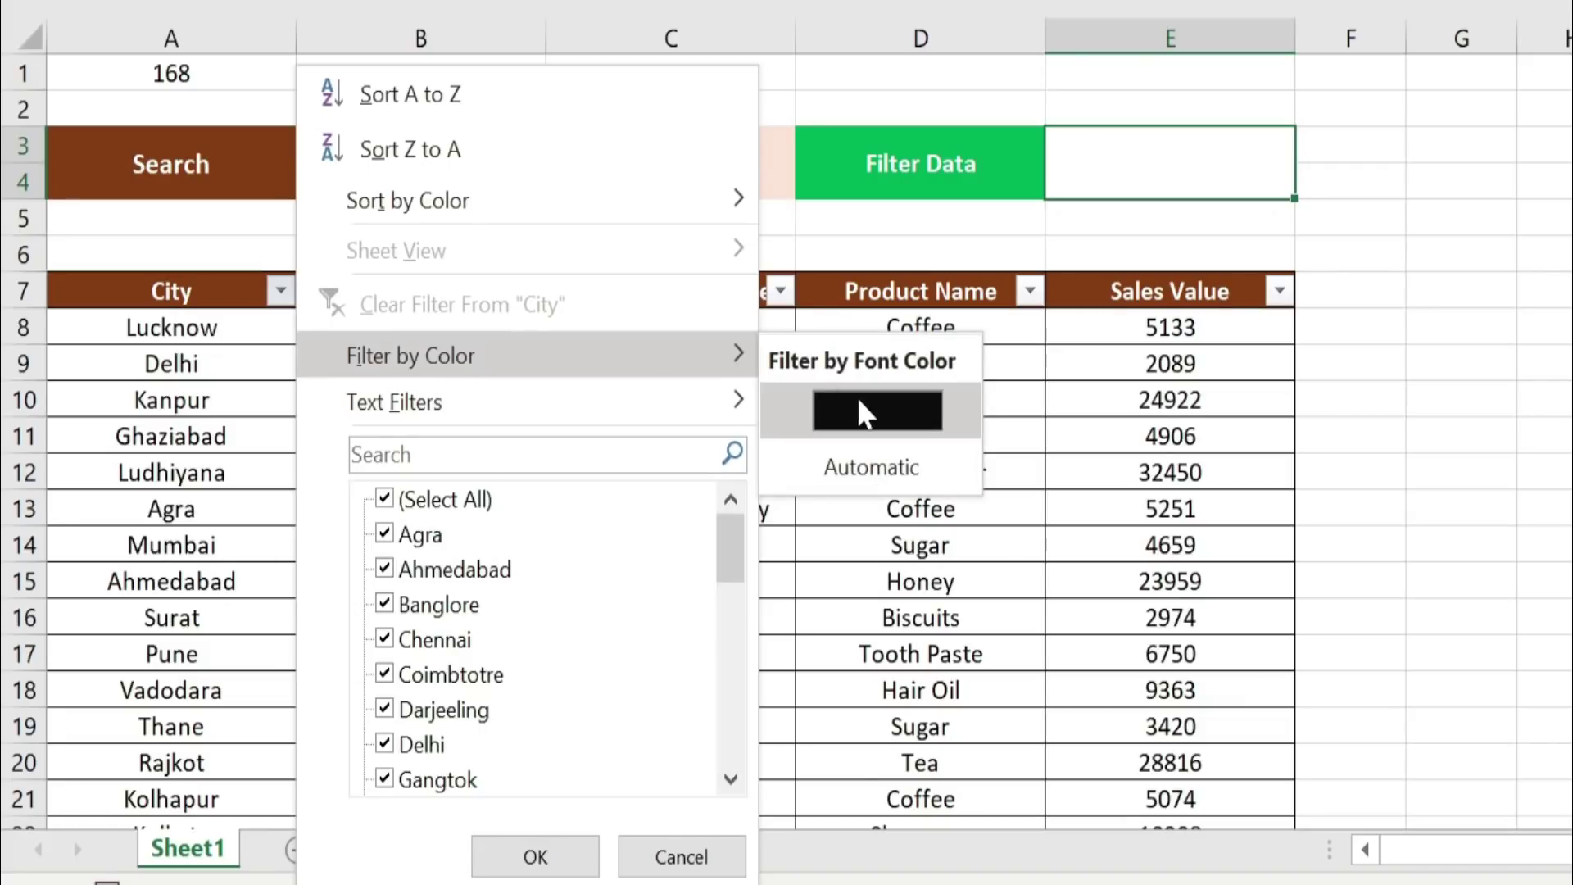
pyautogui.click(865, 414)
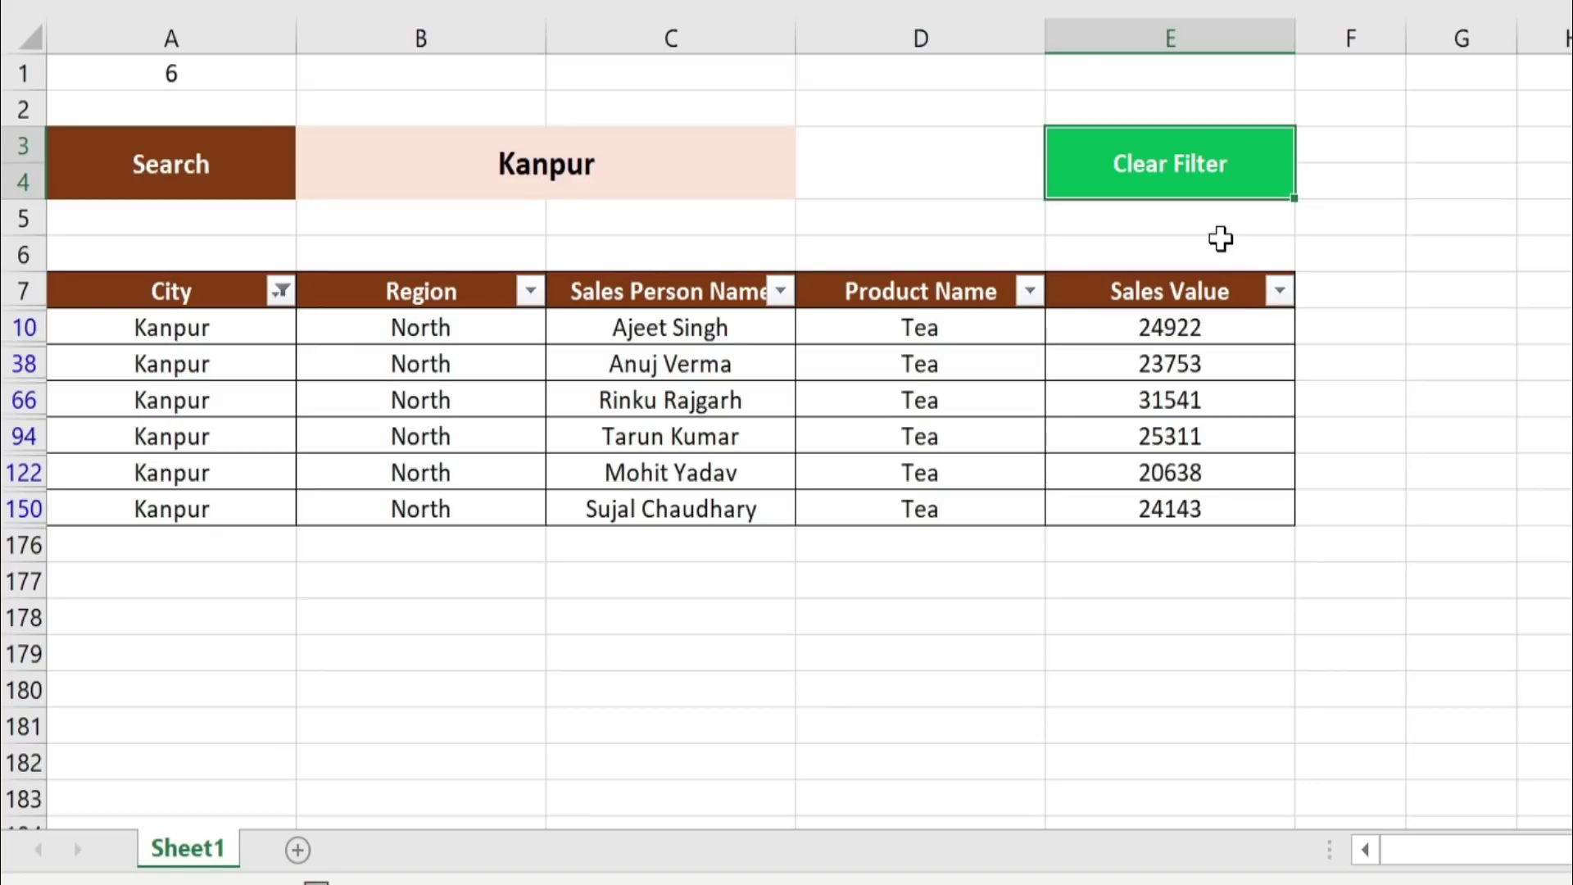
pyautogui.click(280, 290)
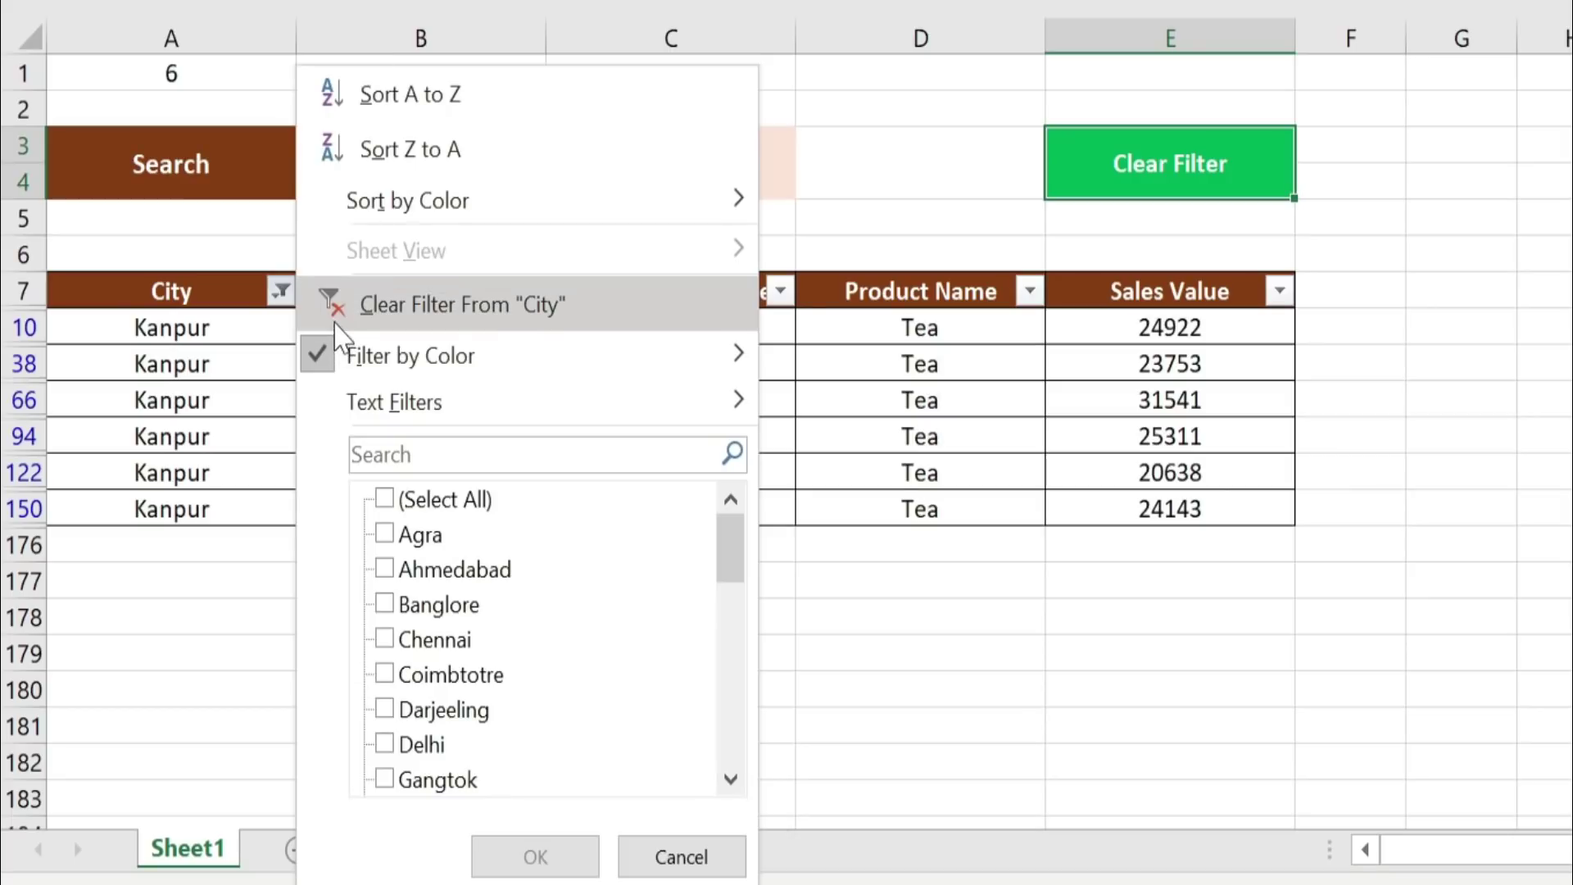
pyautogui.click(465, 305)
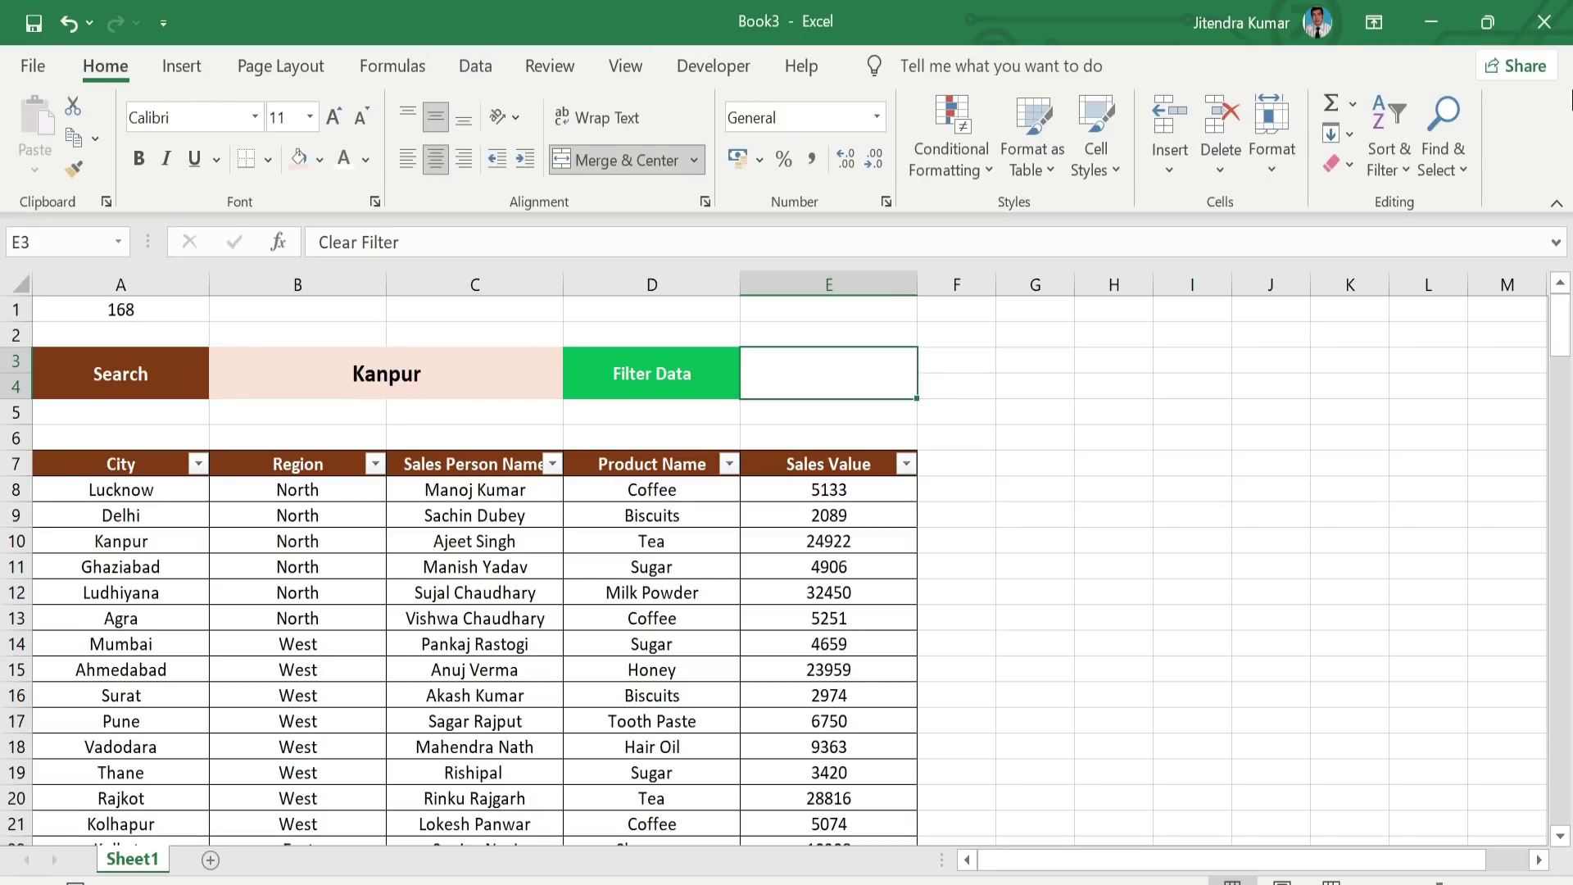
pyautogui.rightClick(1512, 116)
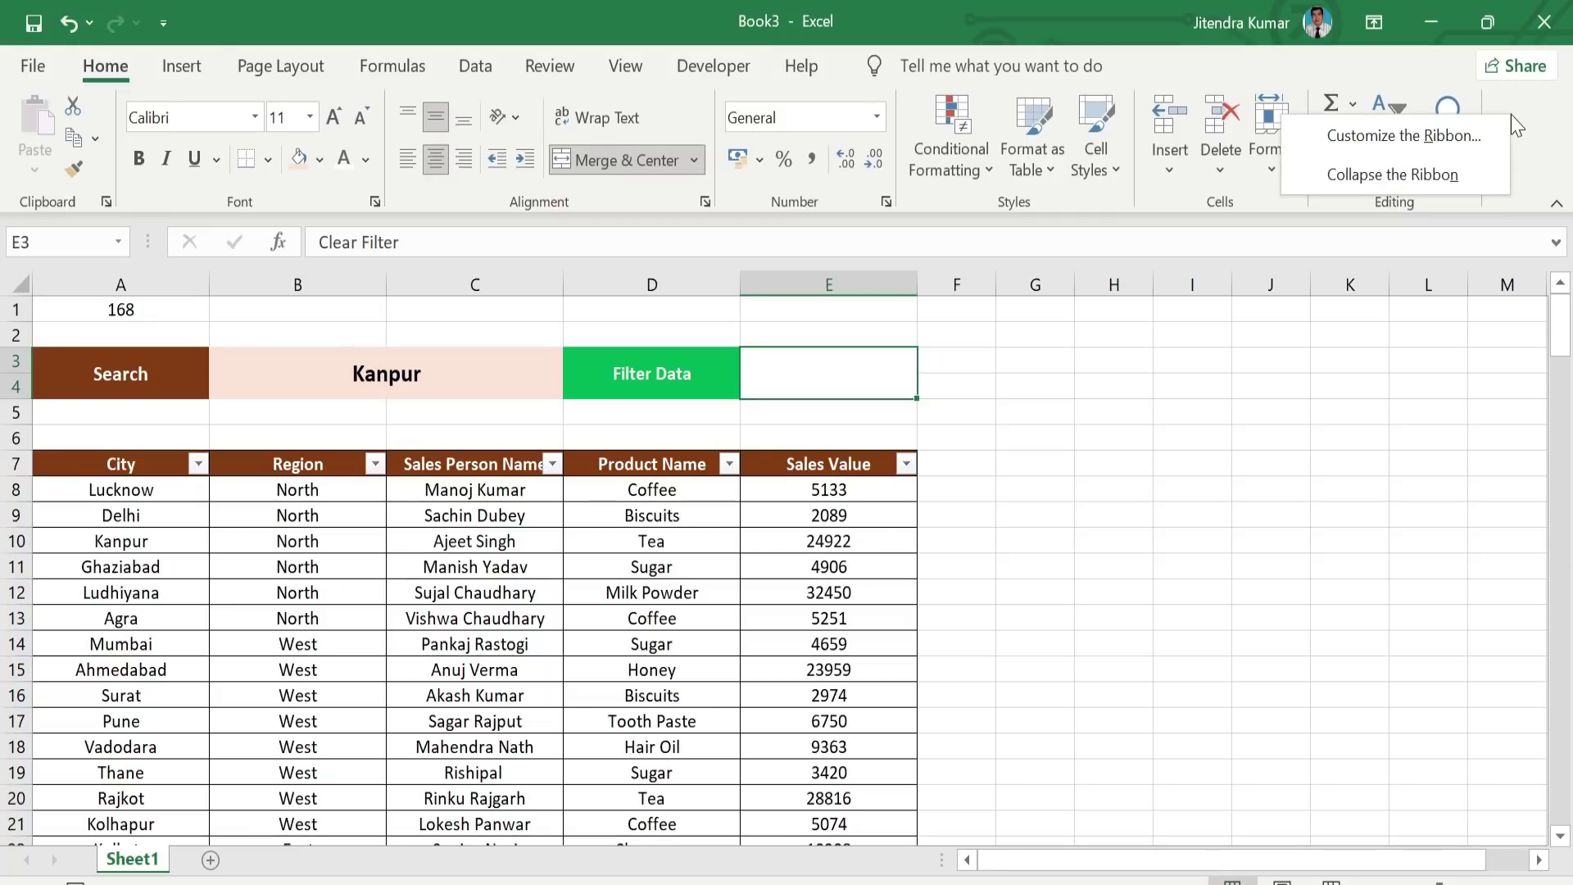
pyautogui.click(1433, 136)
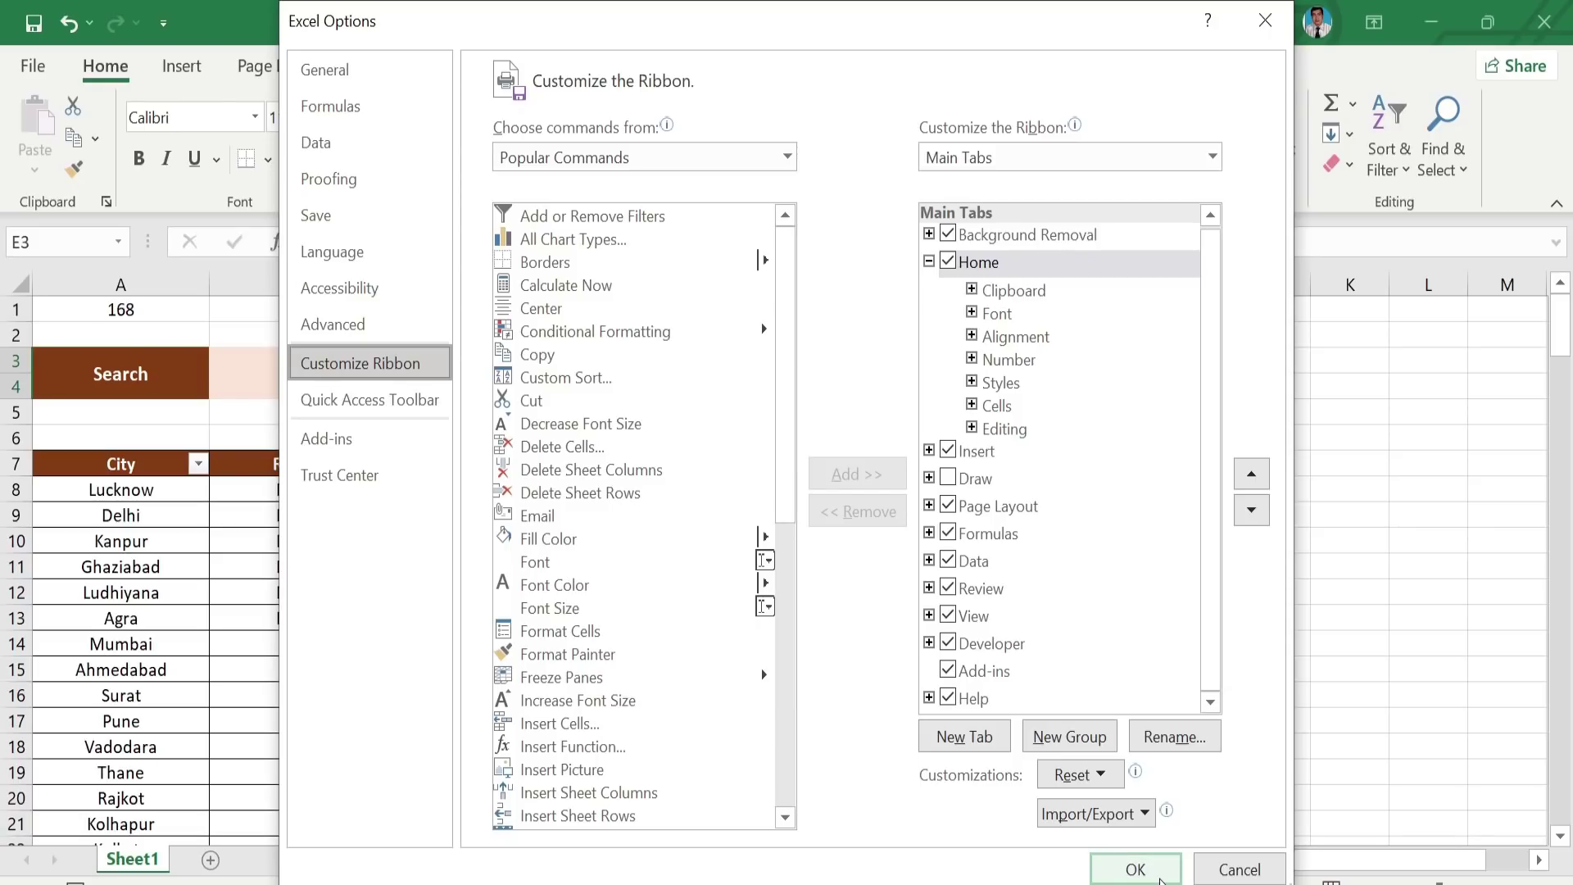
pyautogui.click(1135, 870)
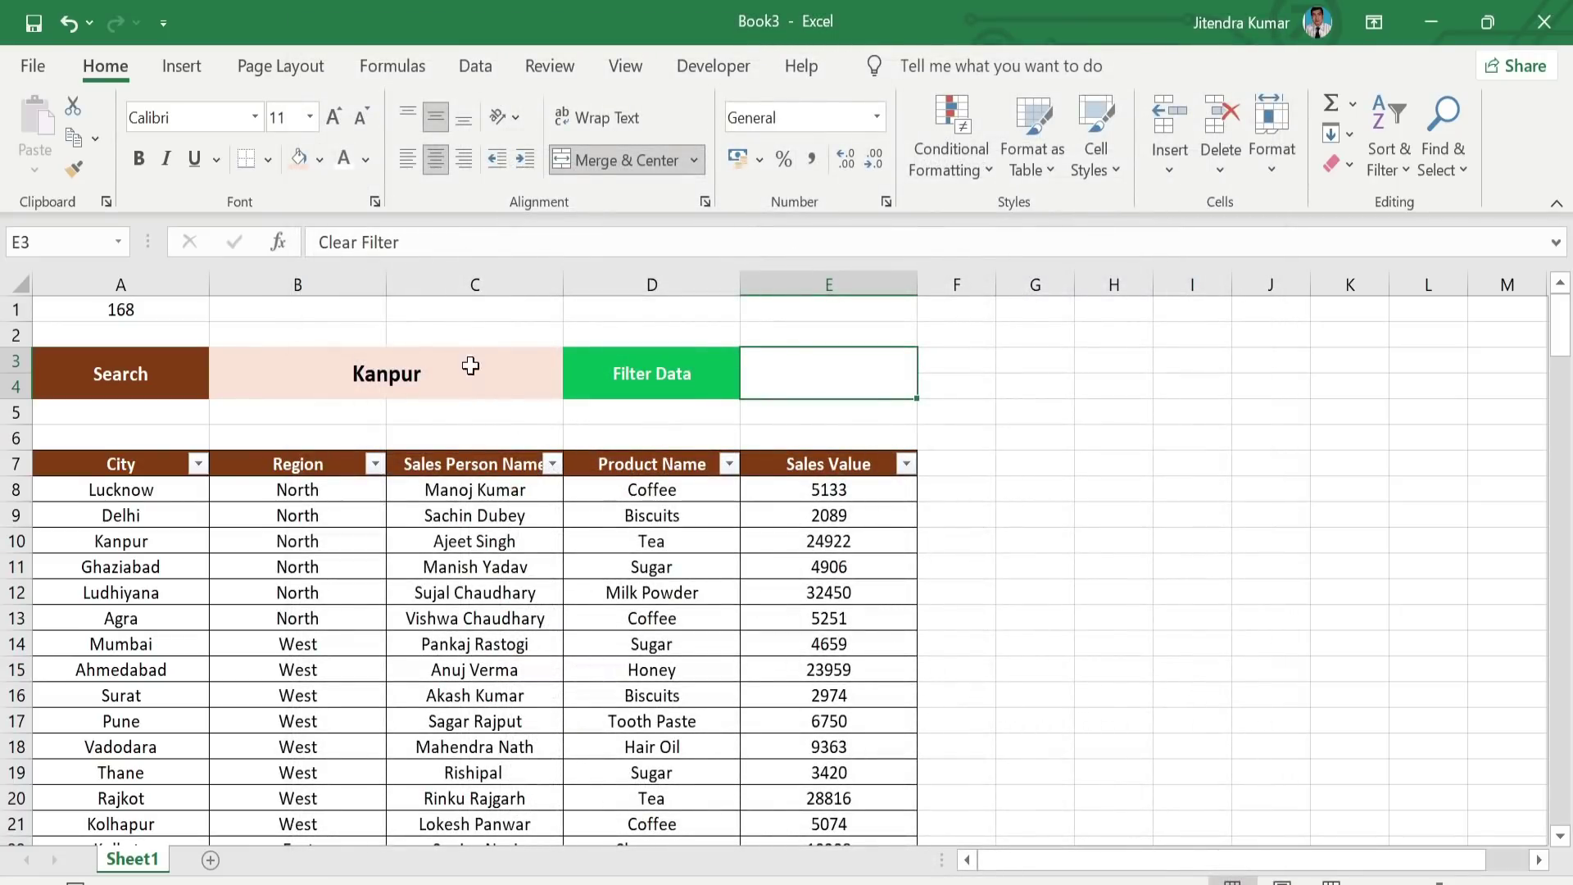
# - Record Macro1 that filters the City column to the six Kanpur rows
pyautogui.click(469, 412)
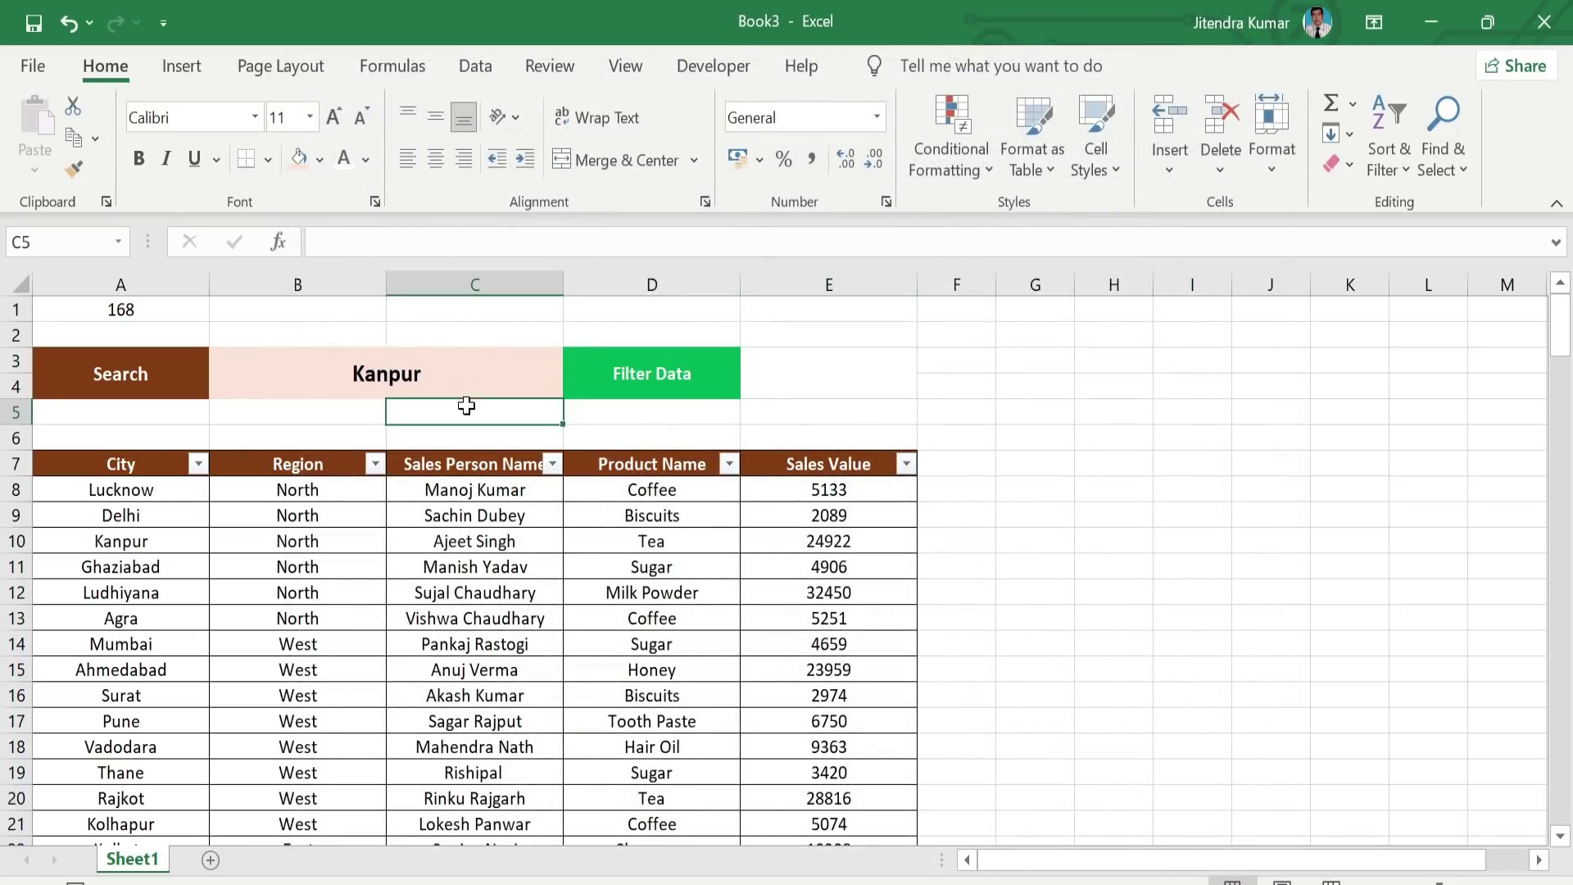
pyautogui.click(721, 75)
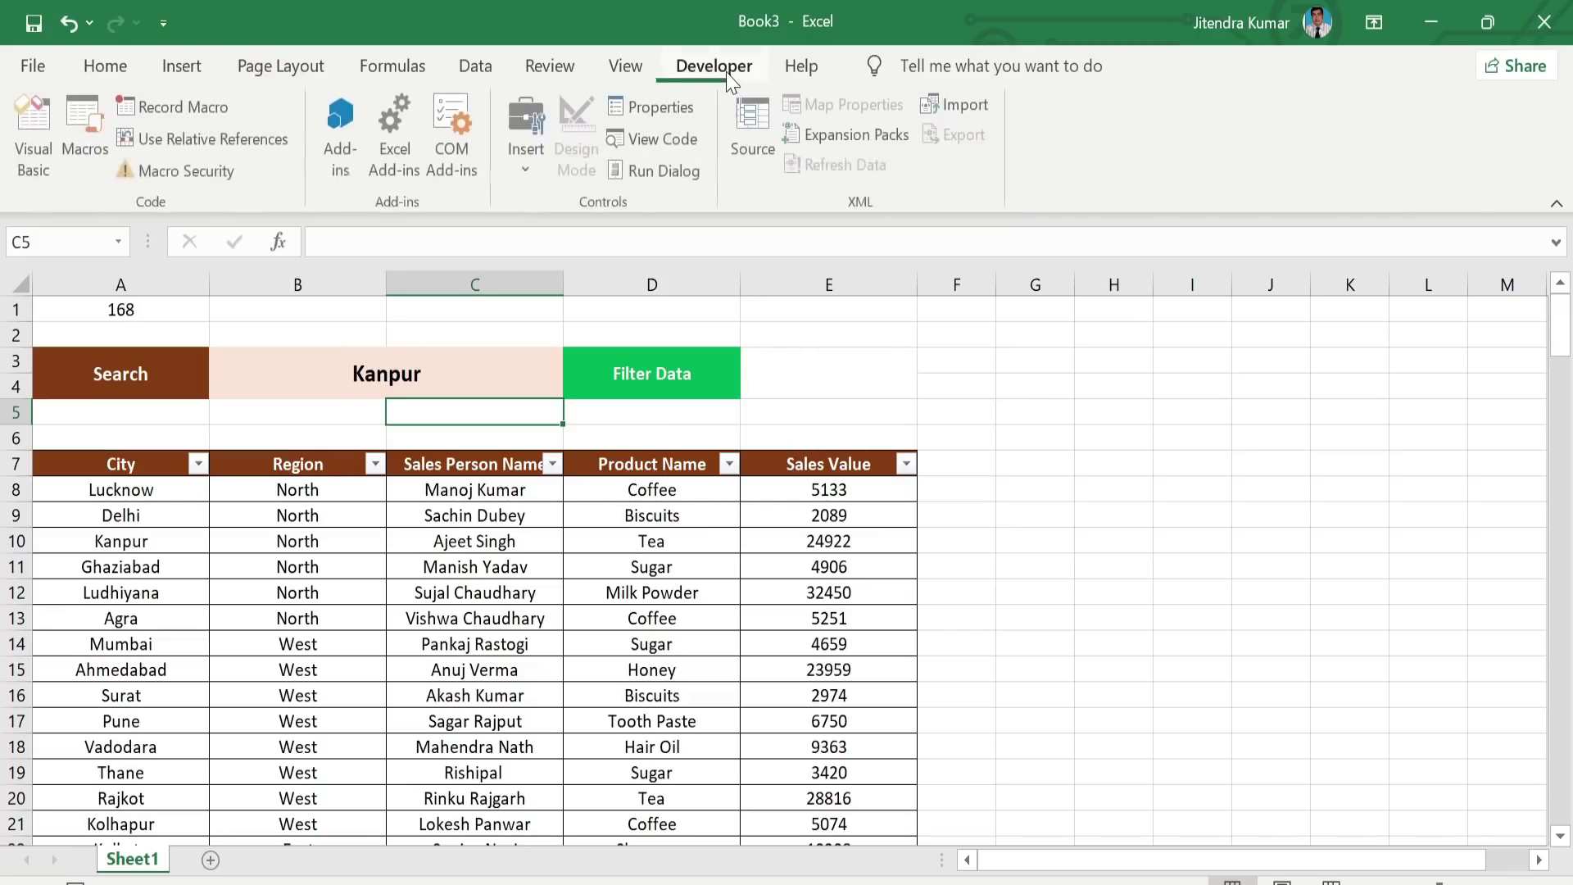
pyautogui.click(213, 112)
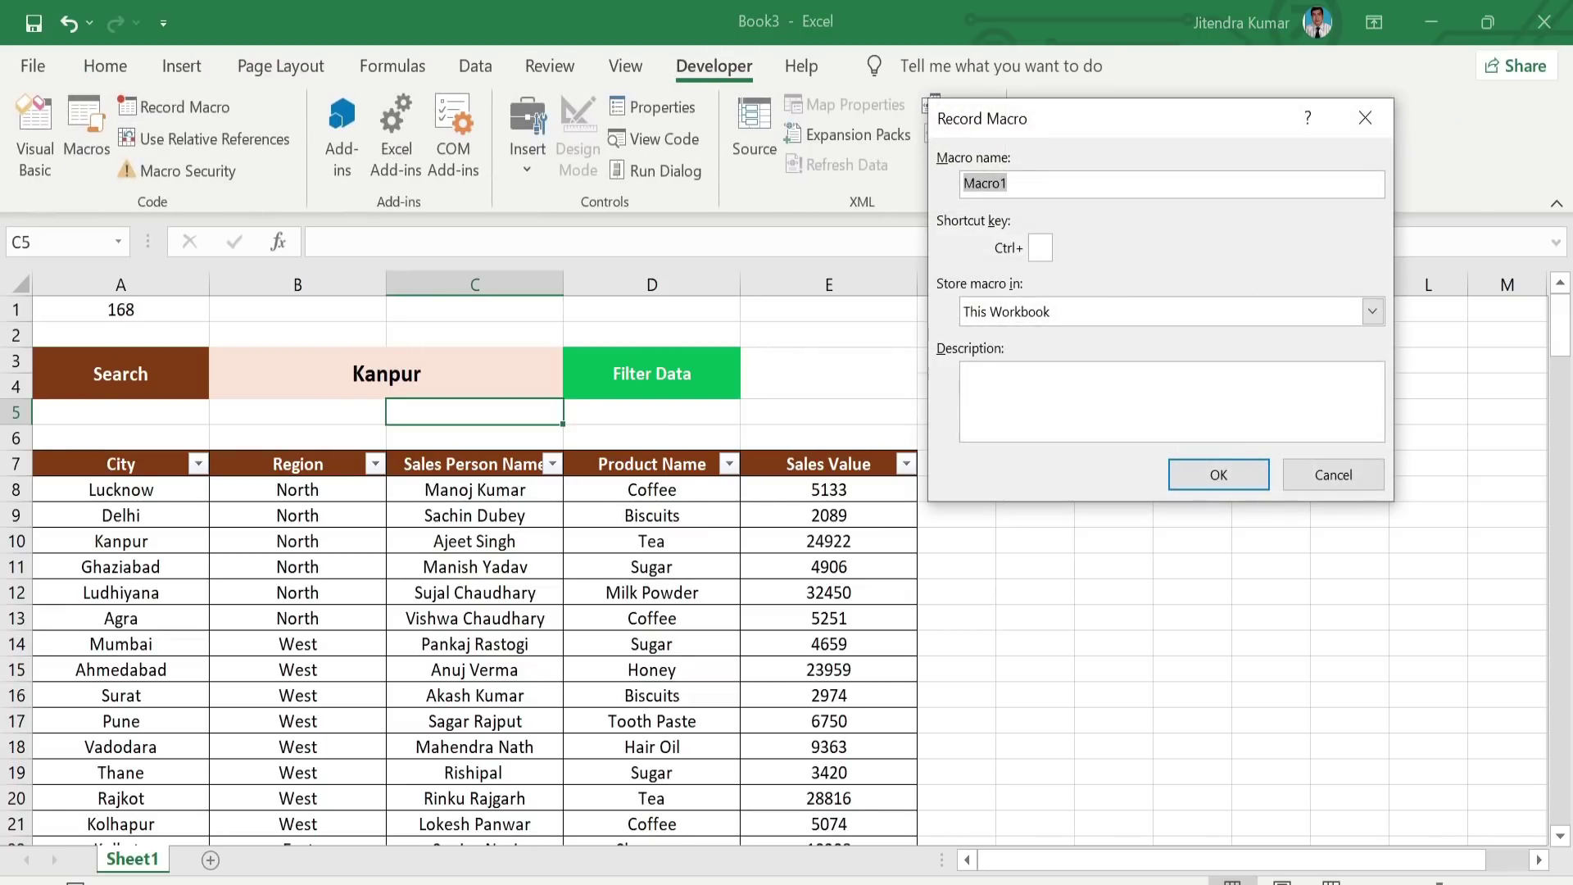
pyautogui.click(1188, 483)
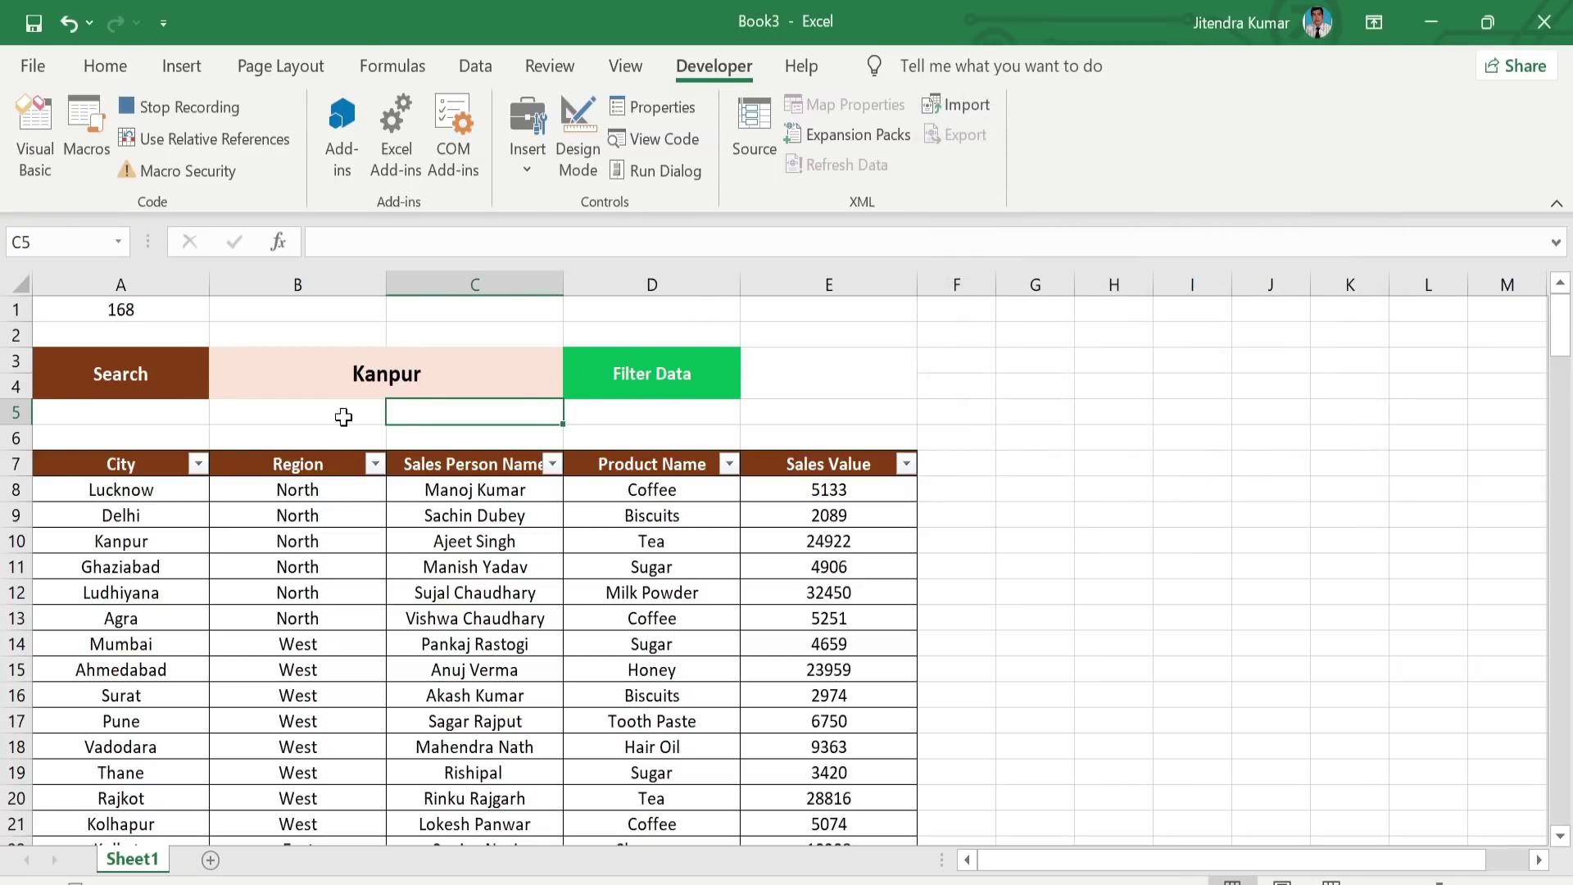
pyautogui.click(156, 464)
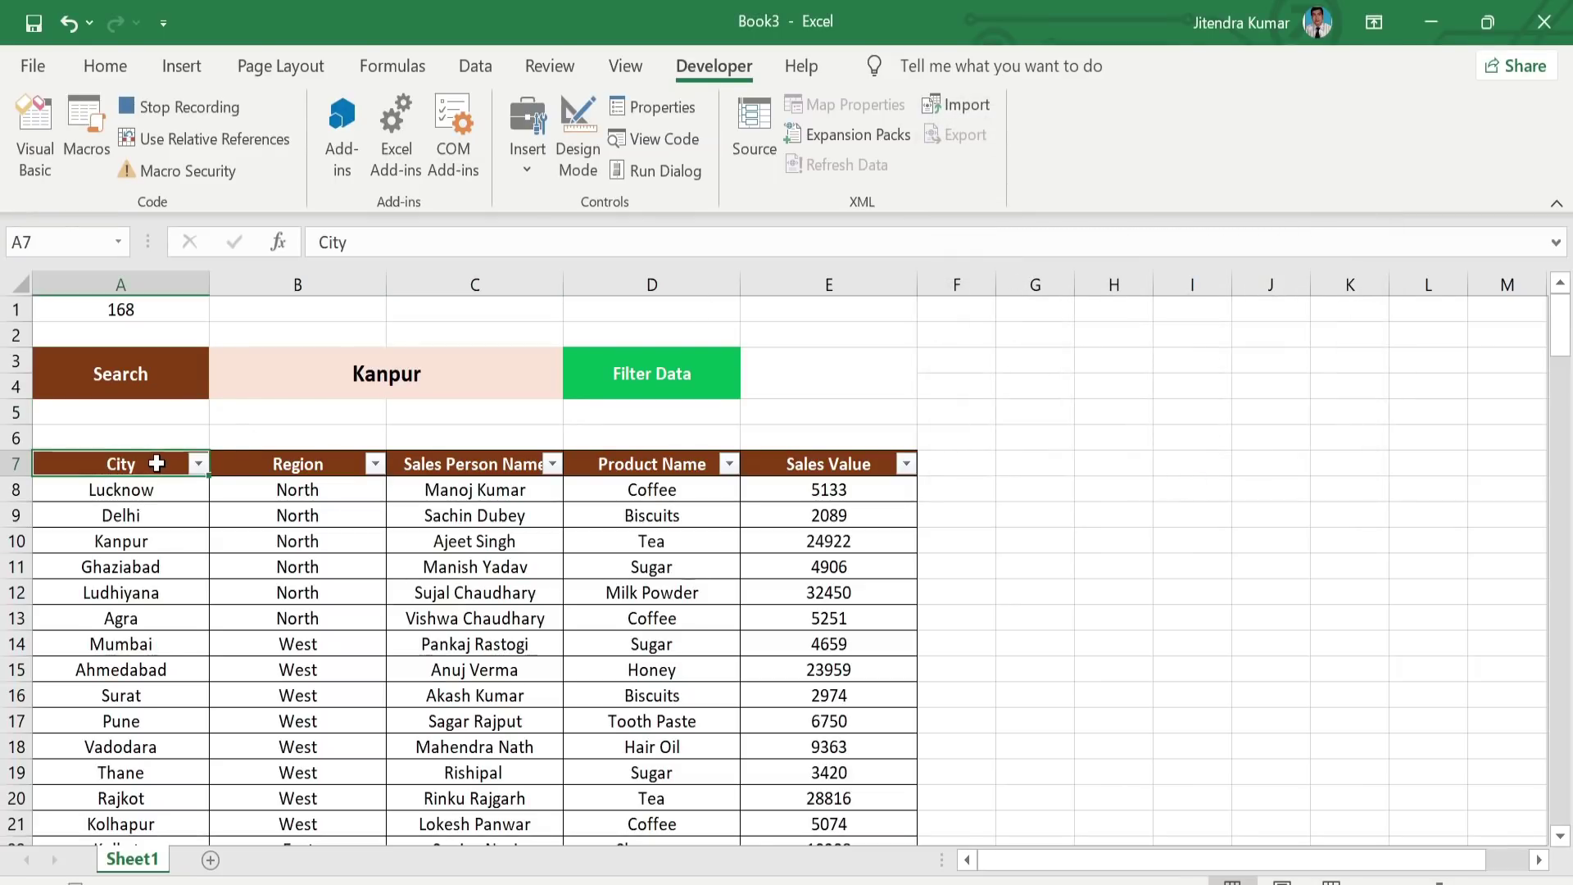
pyautogui.click(199, 465)
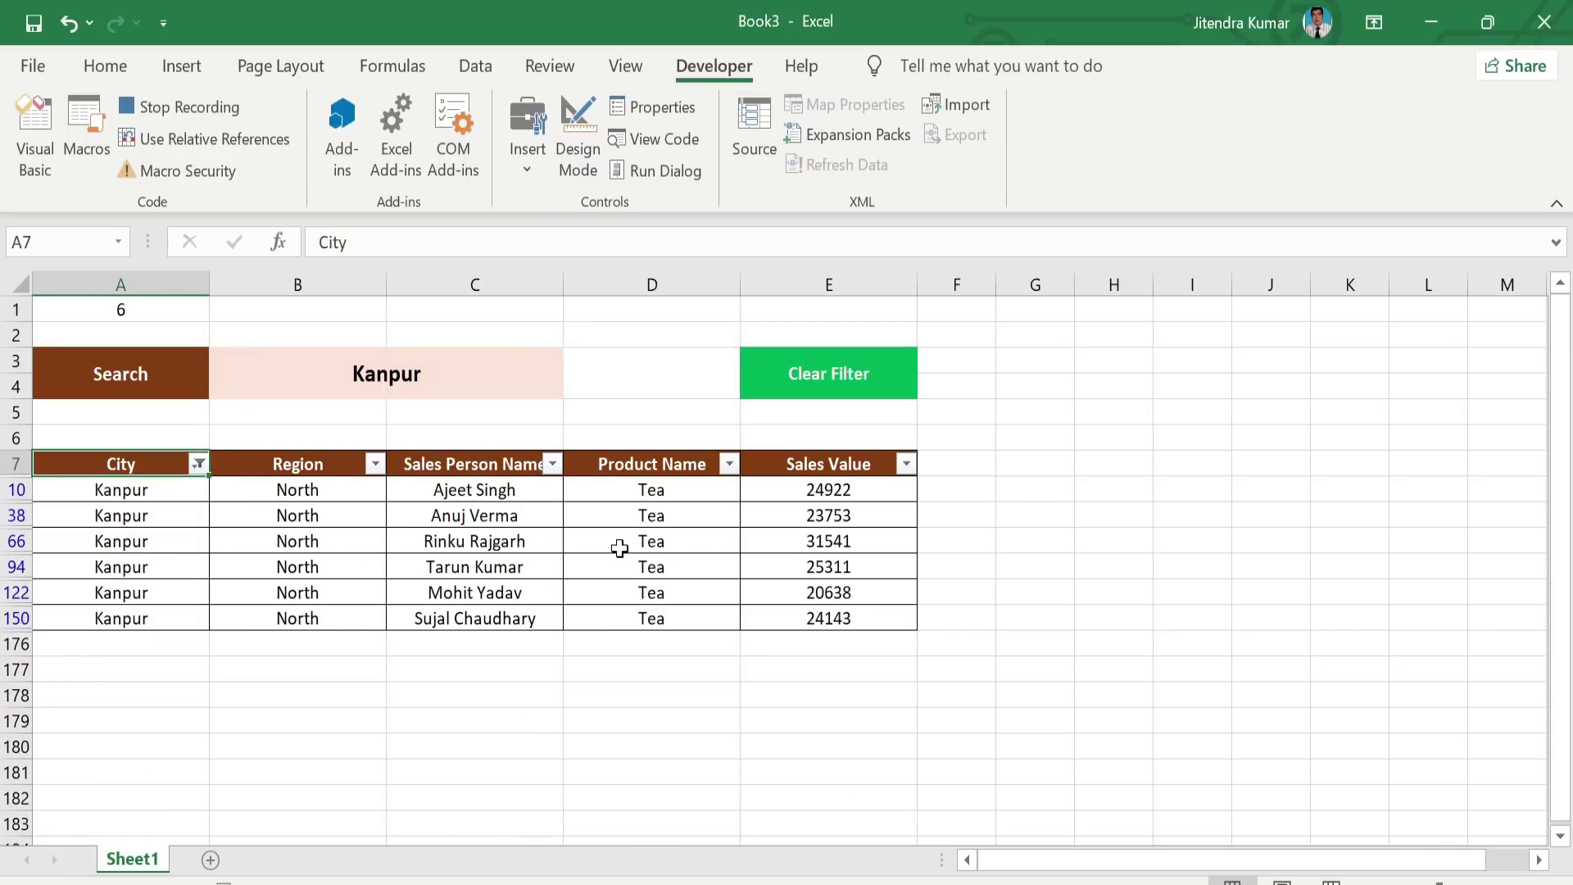
pyautogui.click(210, 123)
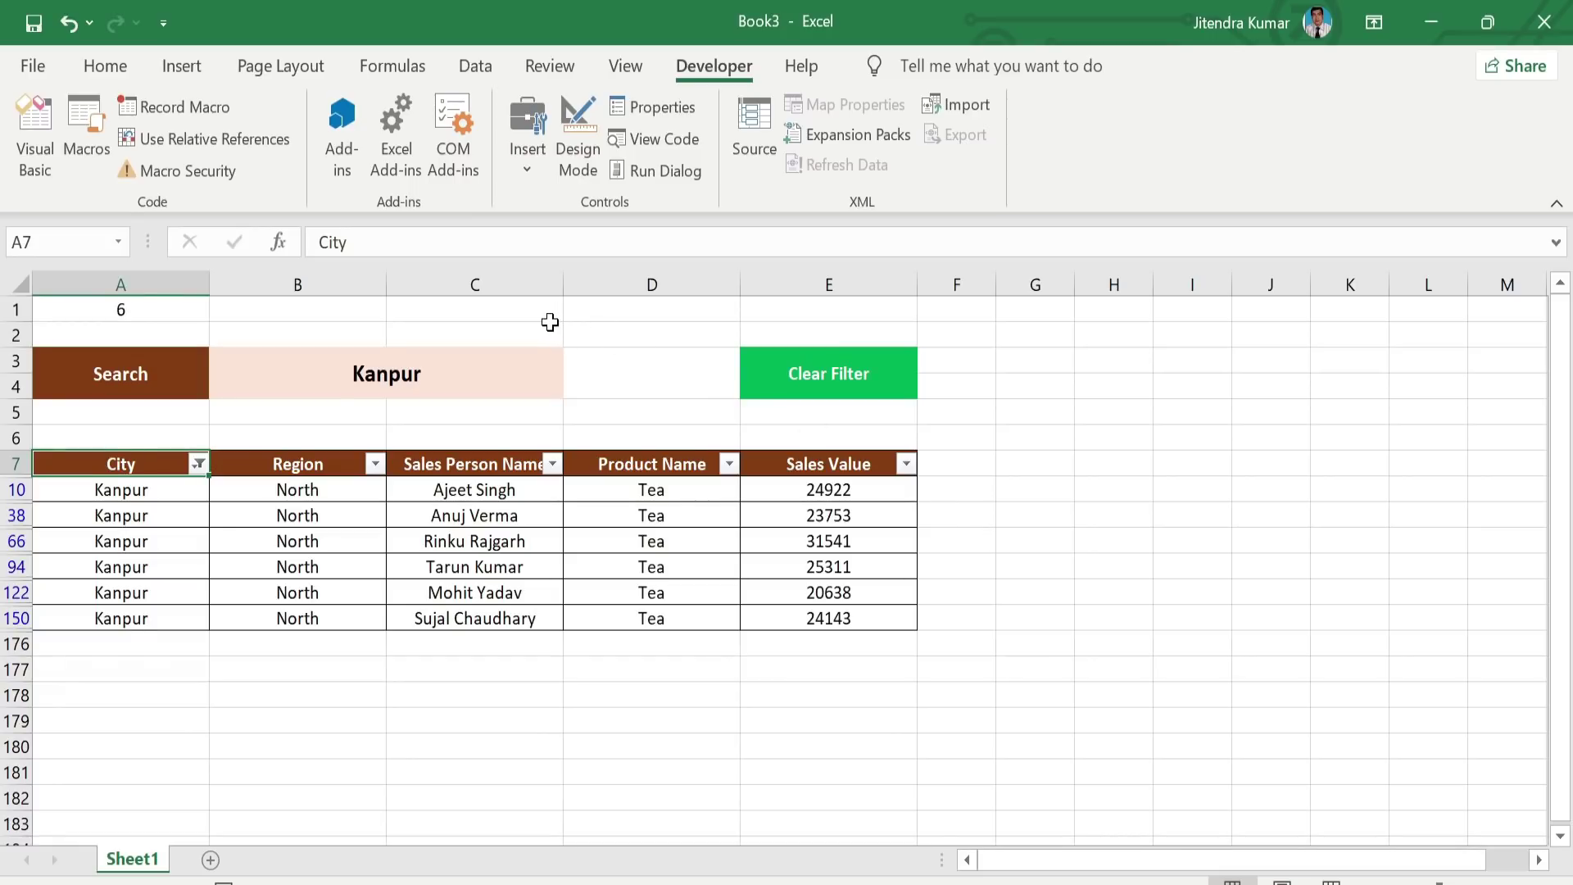
# - Record Macro3 that clears the City filter so all 168 rows return
pyautogui.click(548, 322)
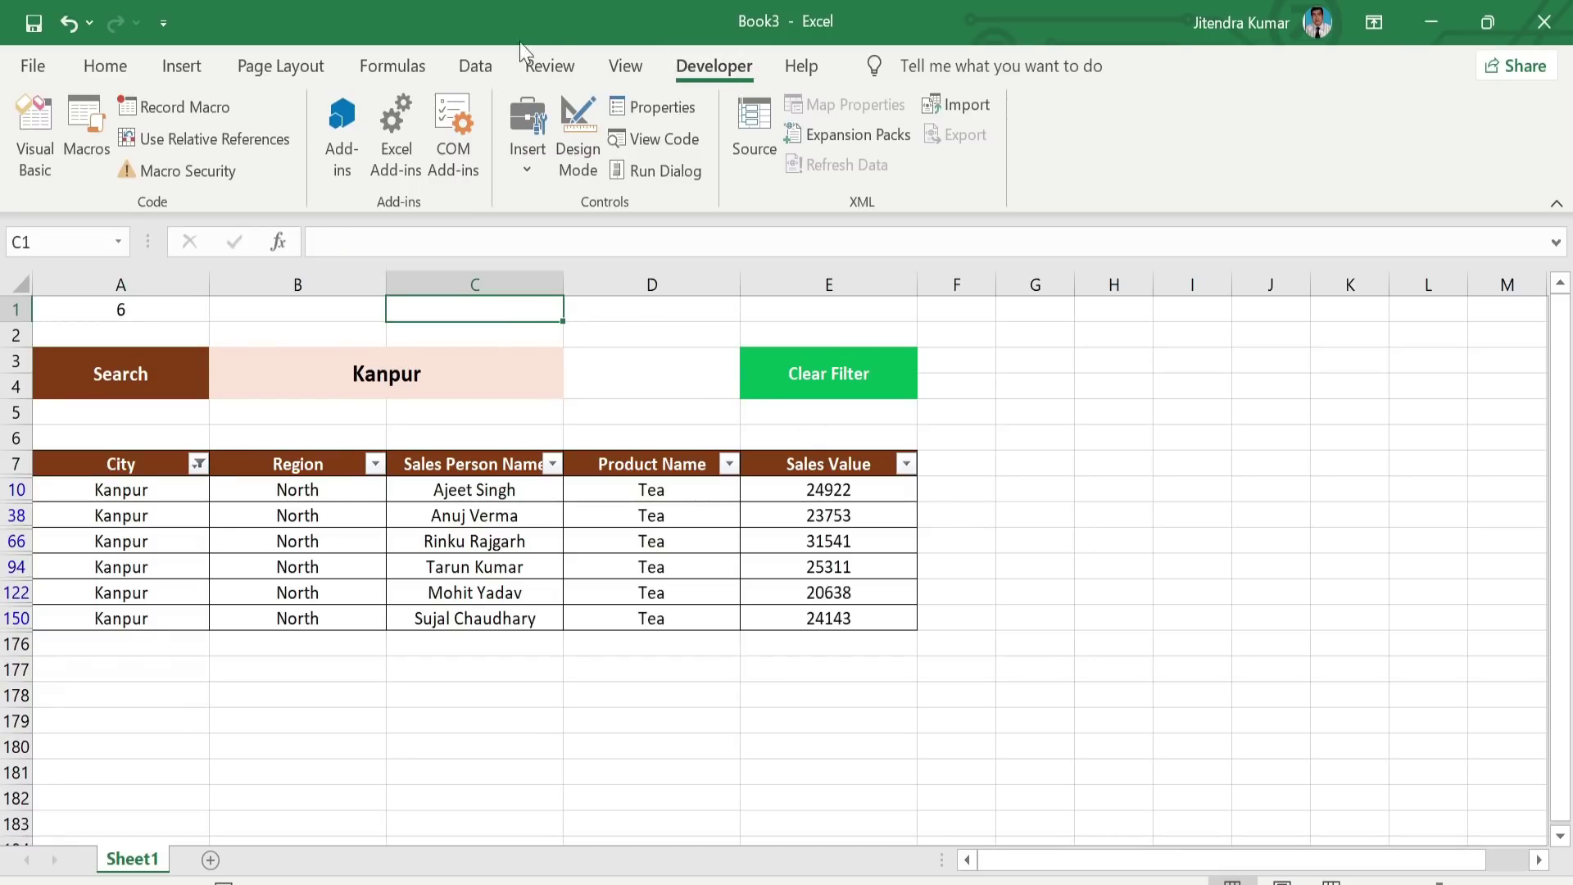
pyautogui.click(207, 123)
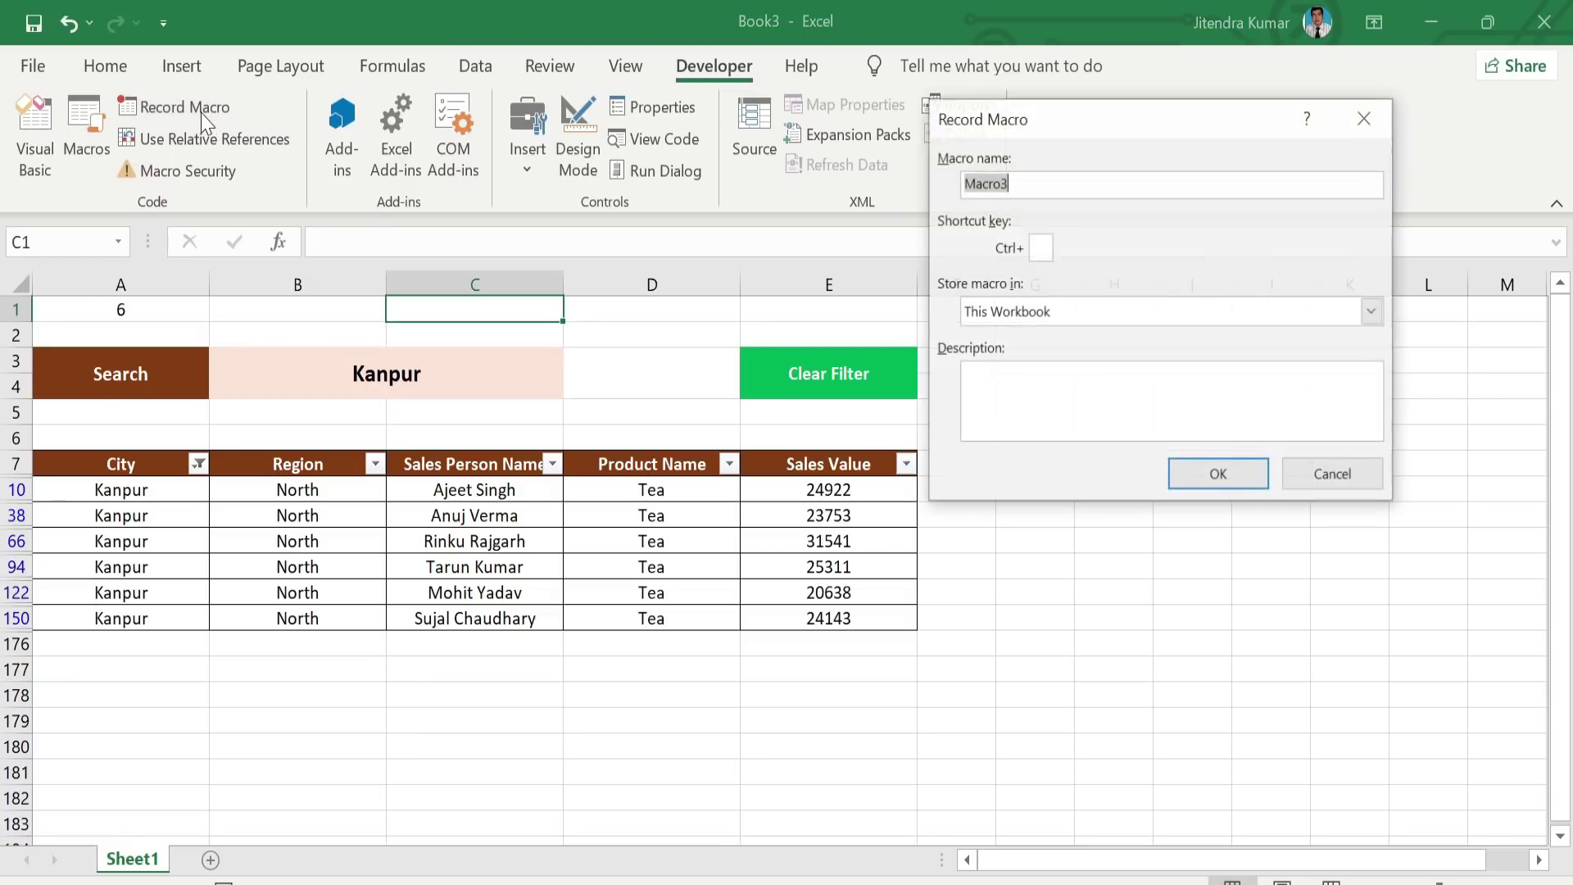
pyautogui.click(1216, 473)
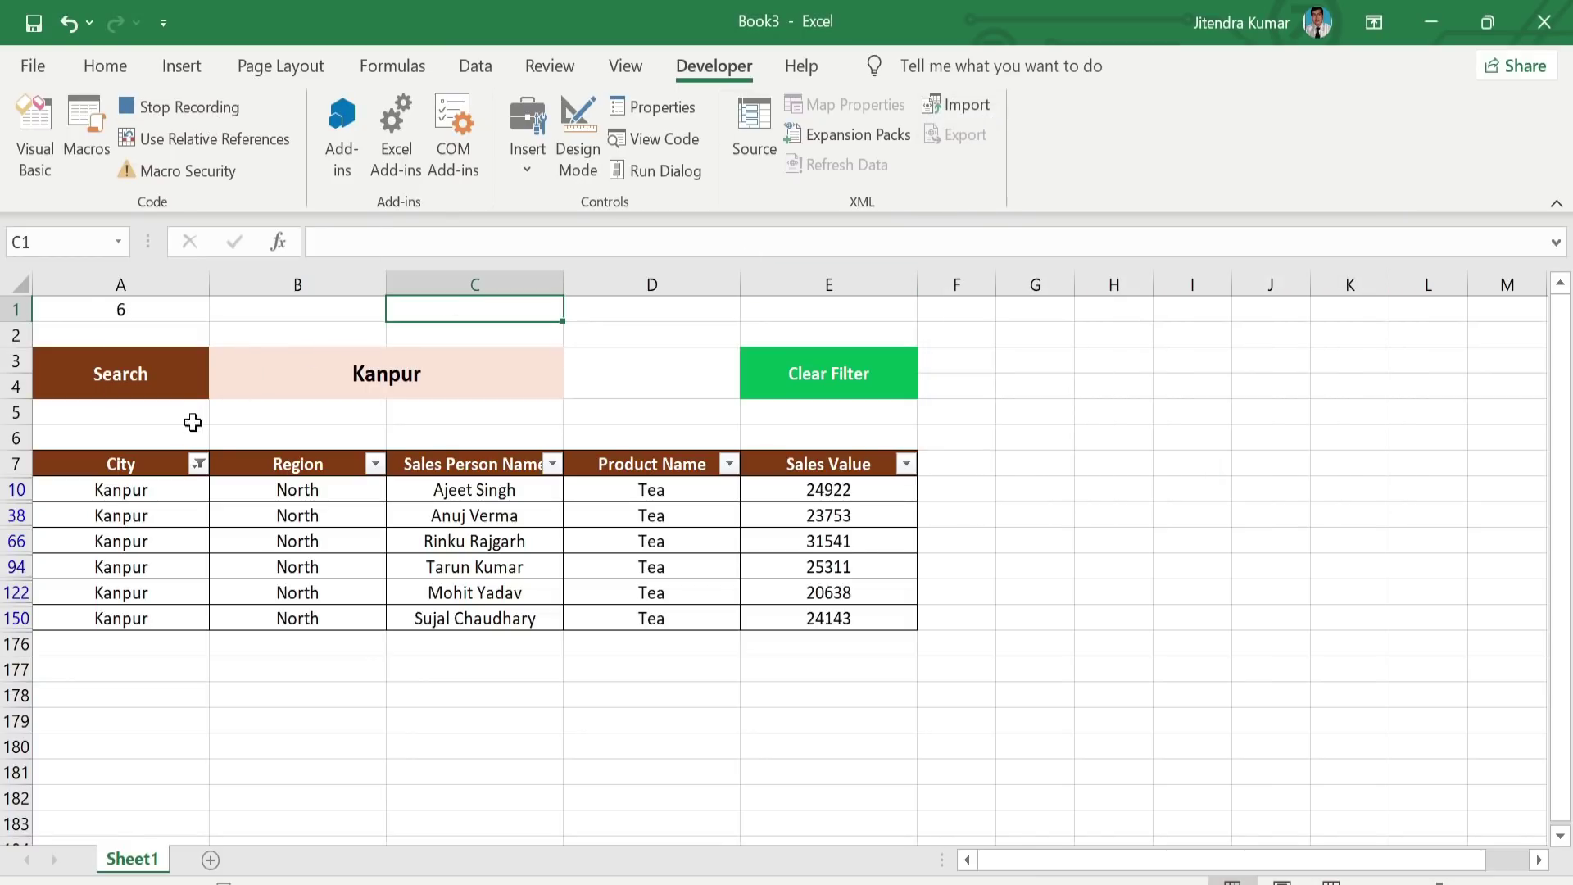
pyautogui.click(165, 463)
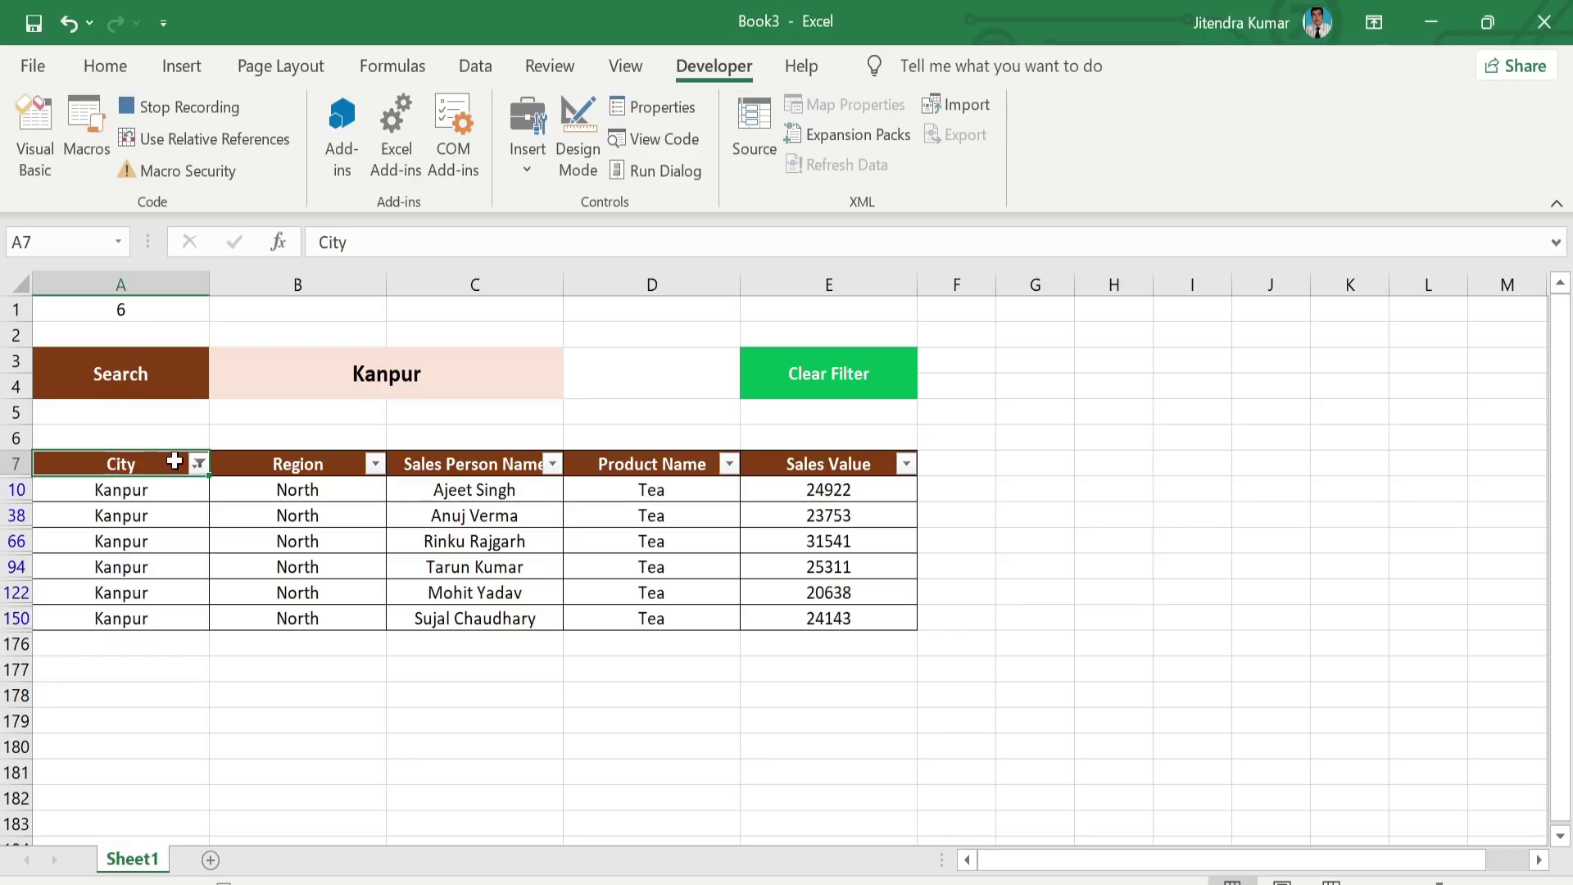
pyautogui.click(199, 463)
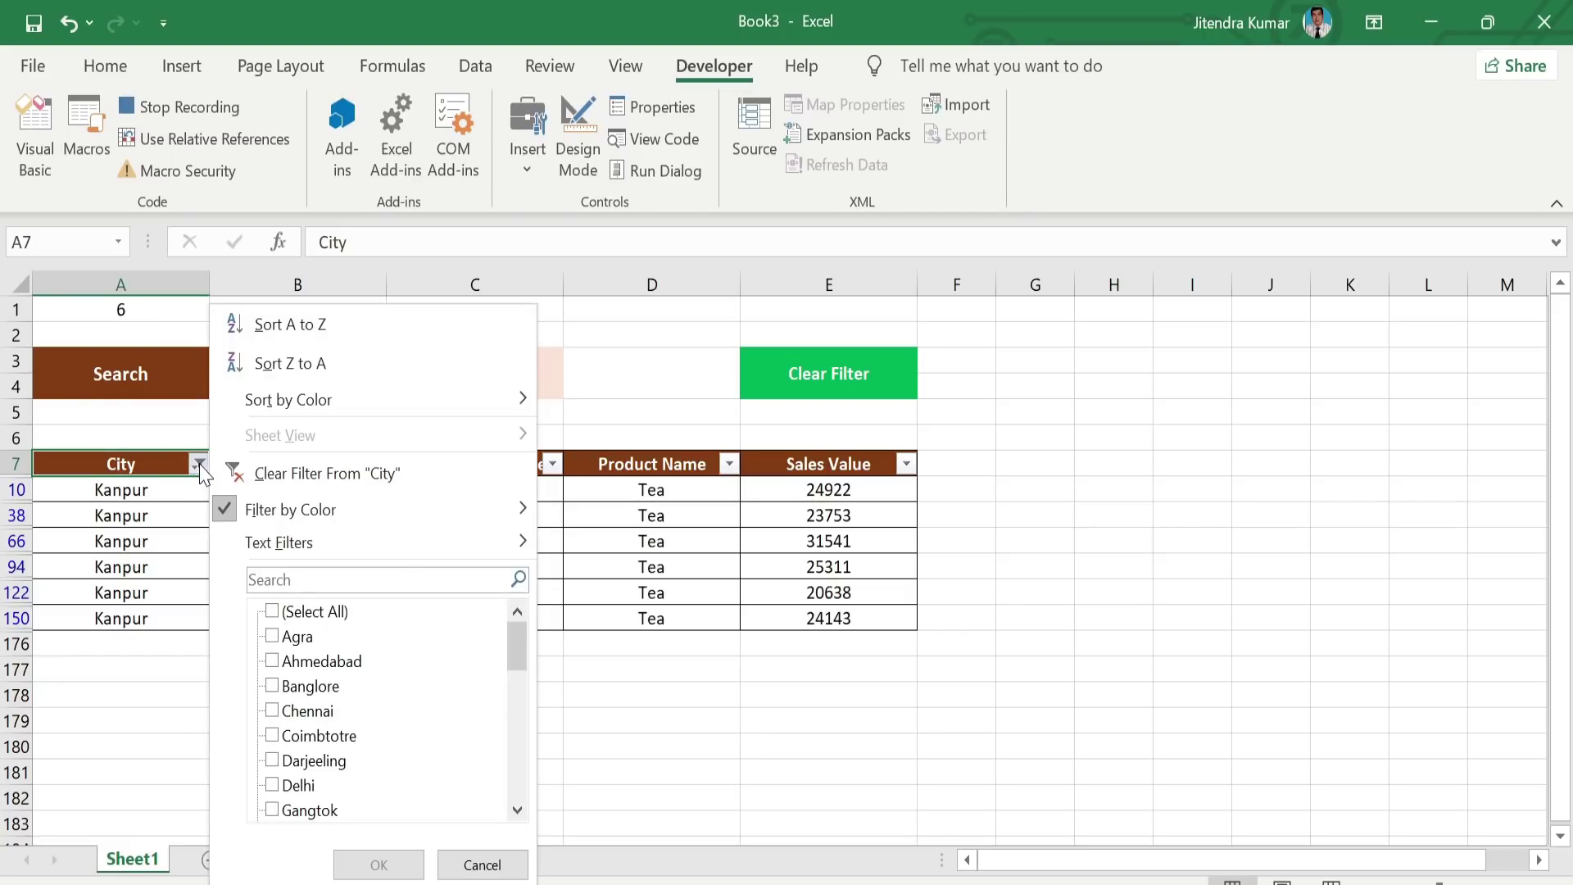
pyautogui.click(312, 475)
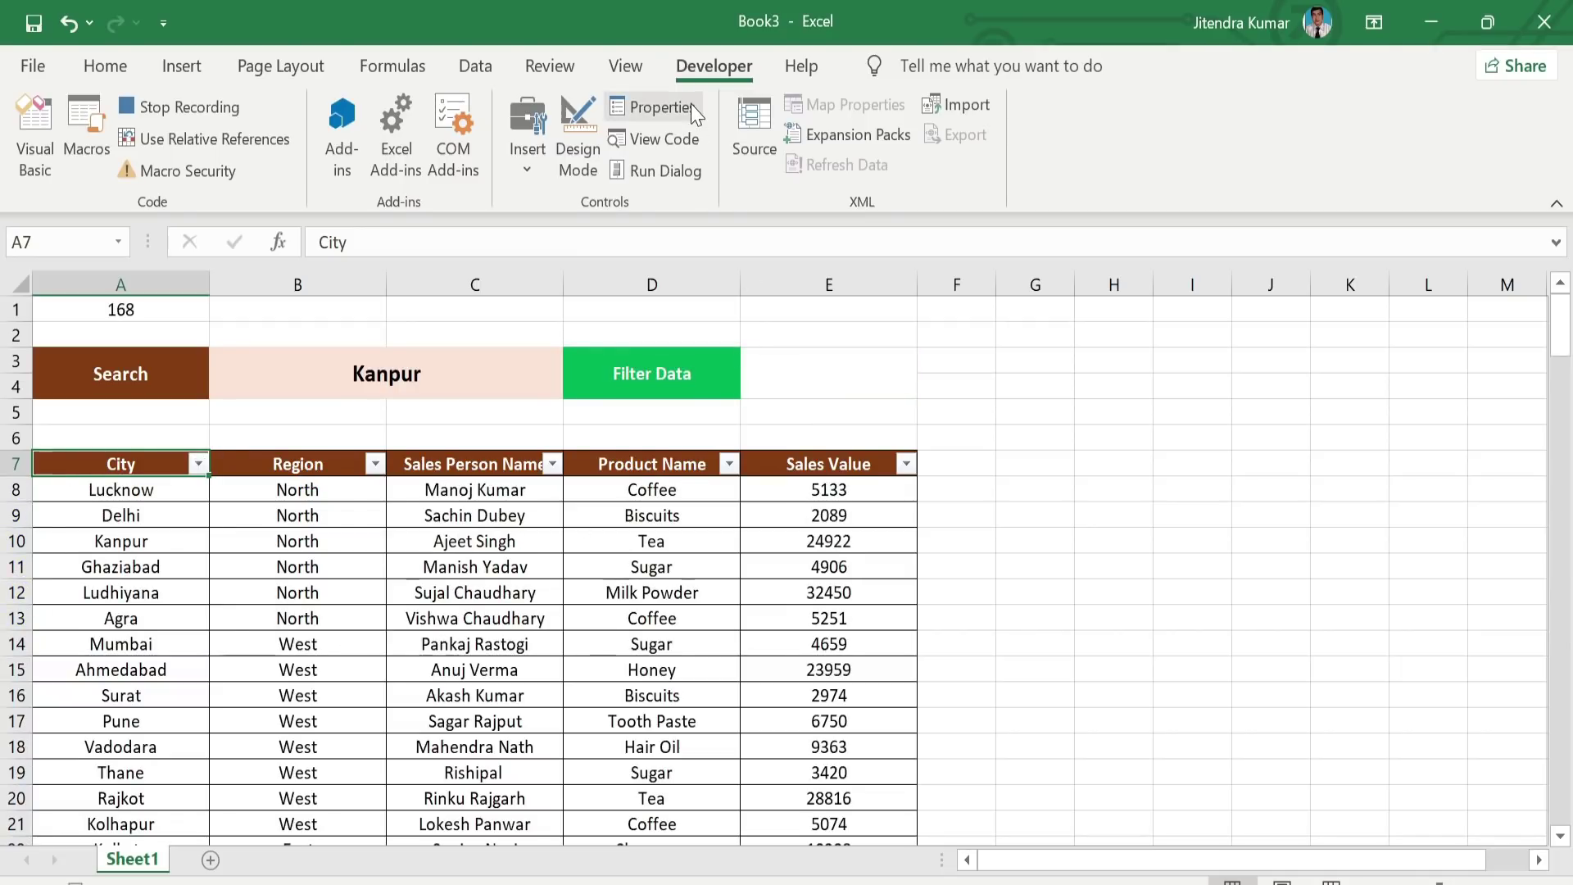
# - Stop recording Macro3 and enter Agra in the B3 search box
pyautogui.click(216, 113)
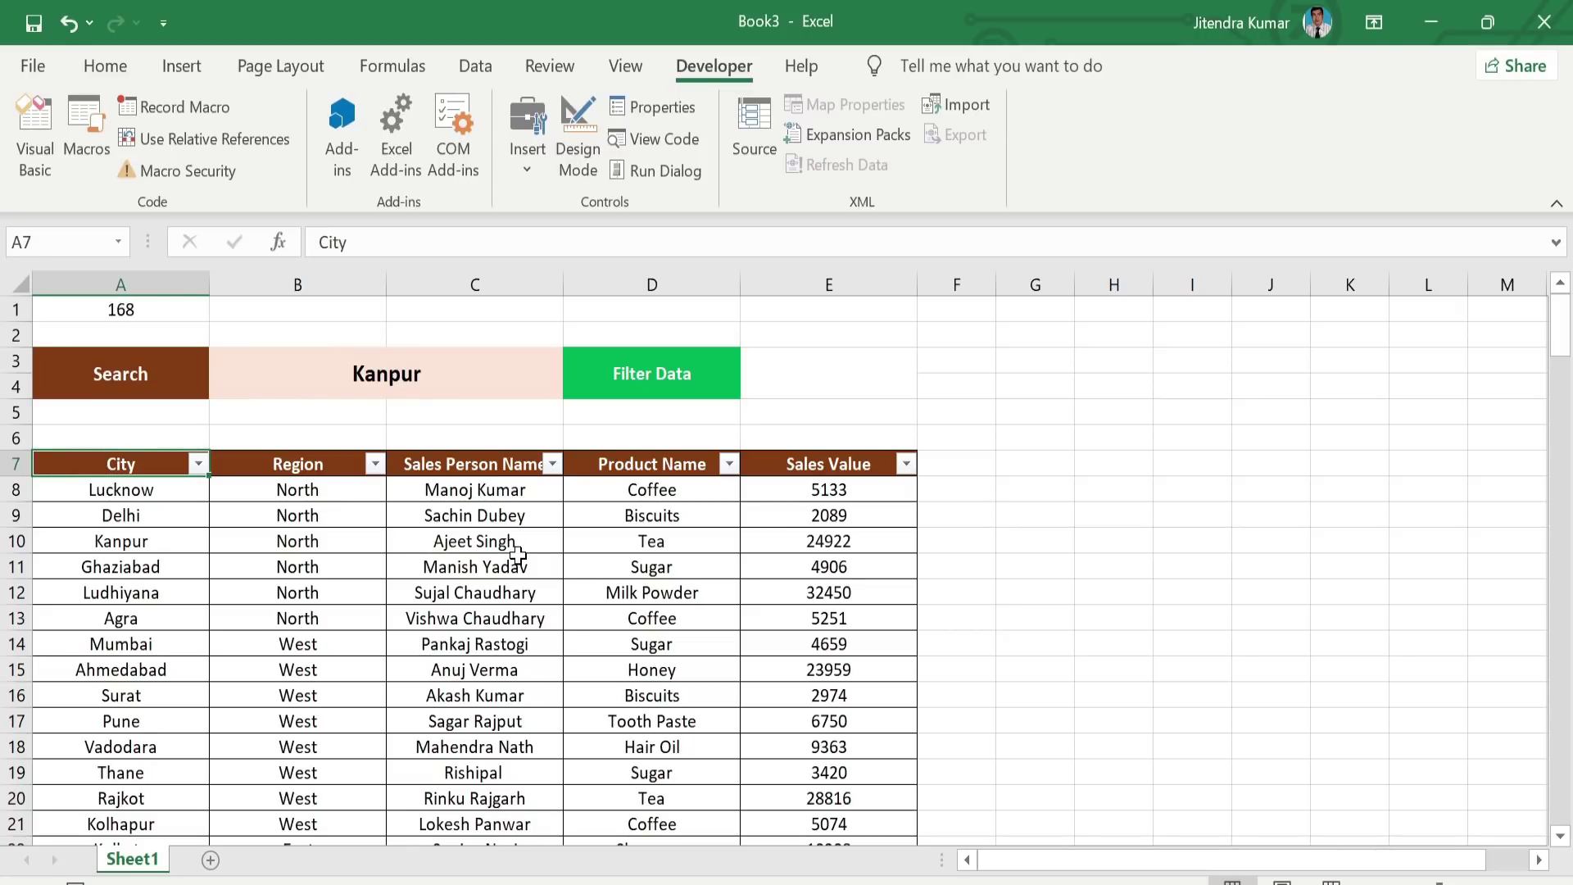
pyautogui.click(374, 367)
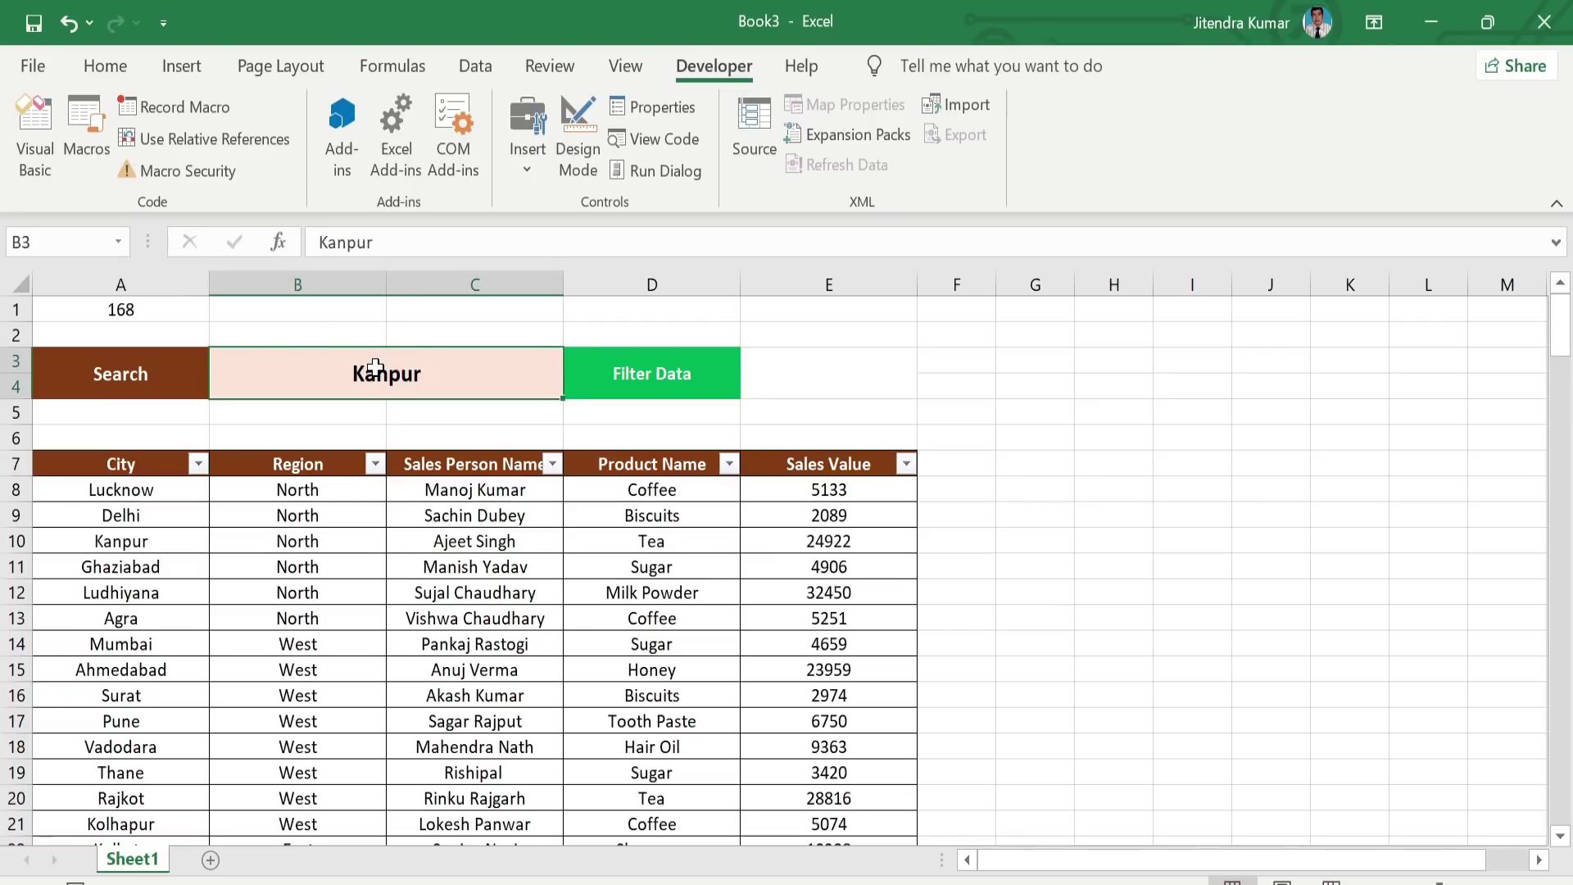
pyautogui.write('Agra')
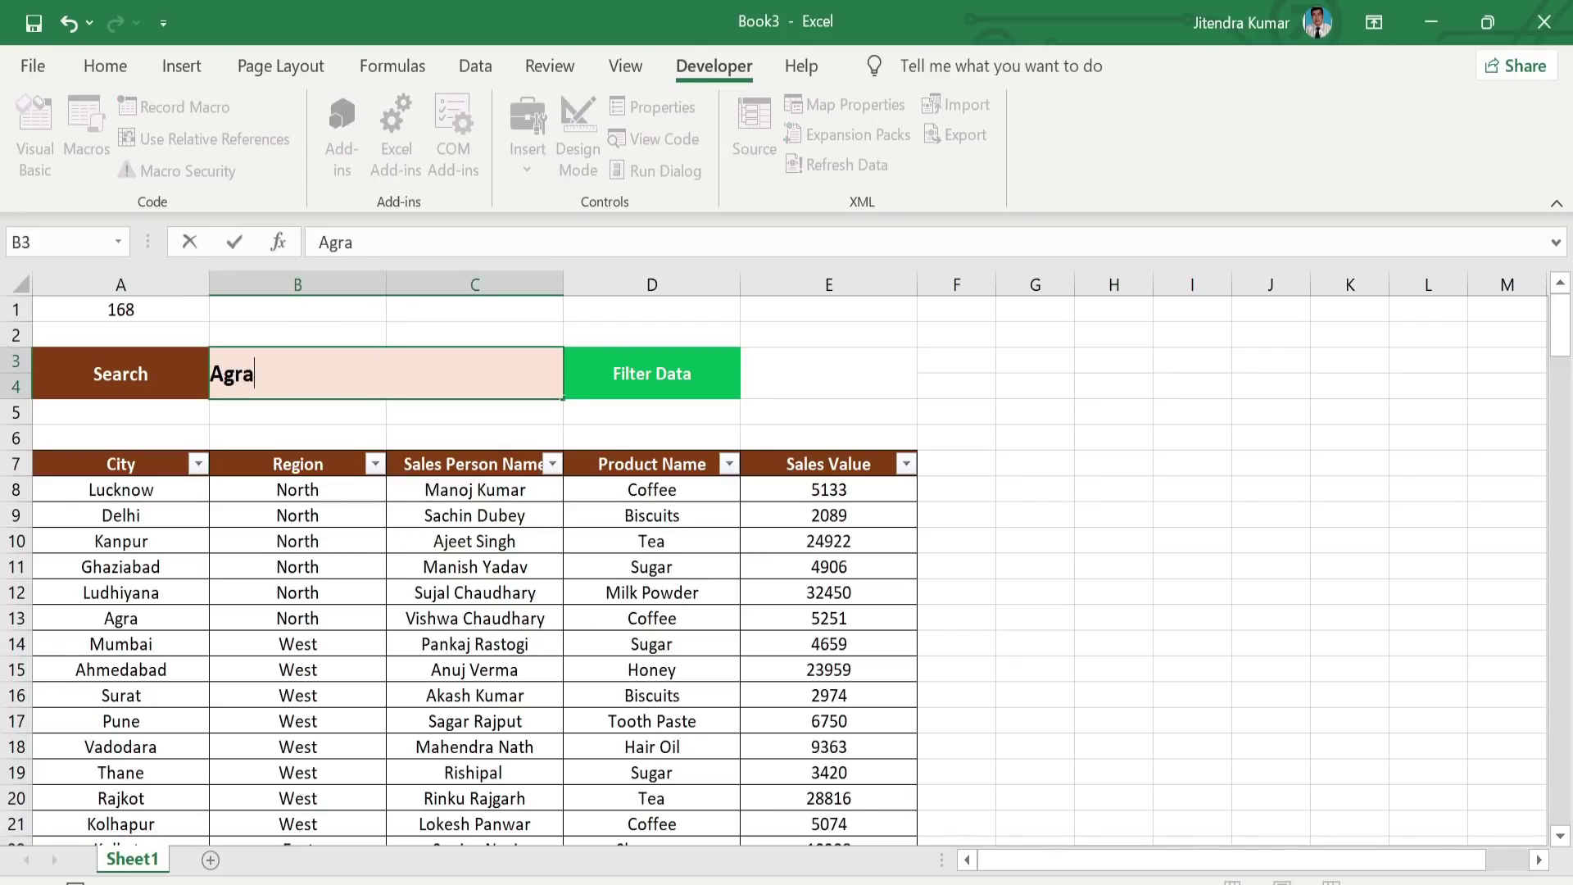
pyautogui.press('Return')
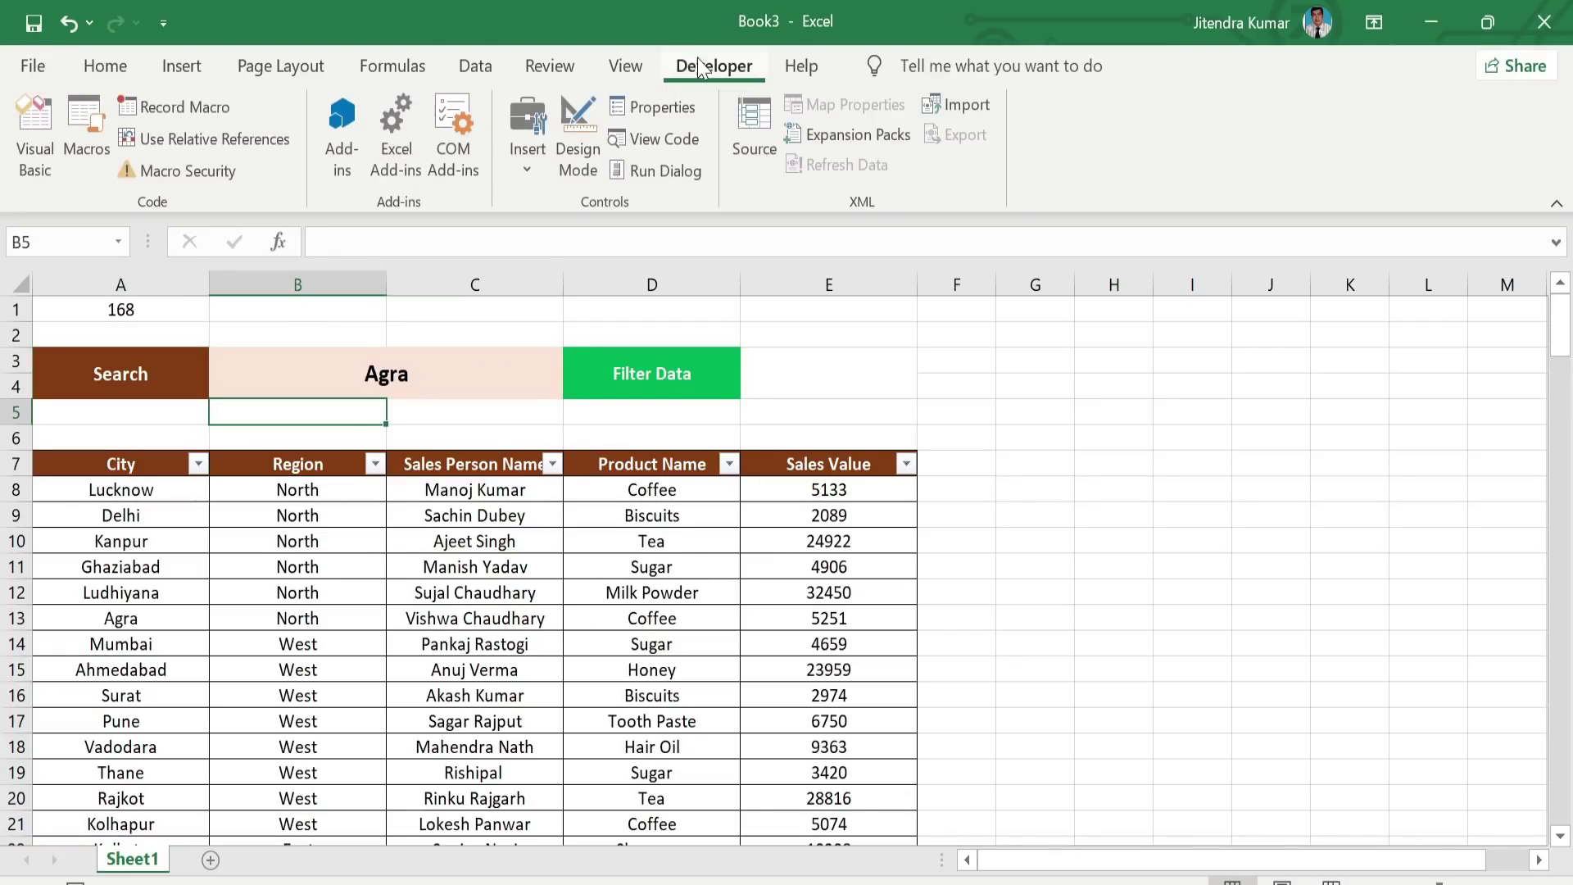
# - Run Macro1 from View Macros to show only the six Agra rows
pyautogui.click(628, 67)
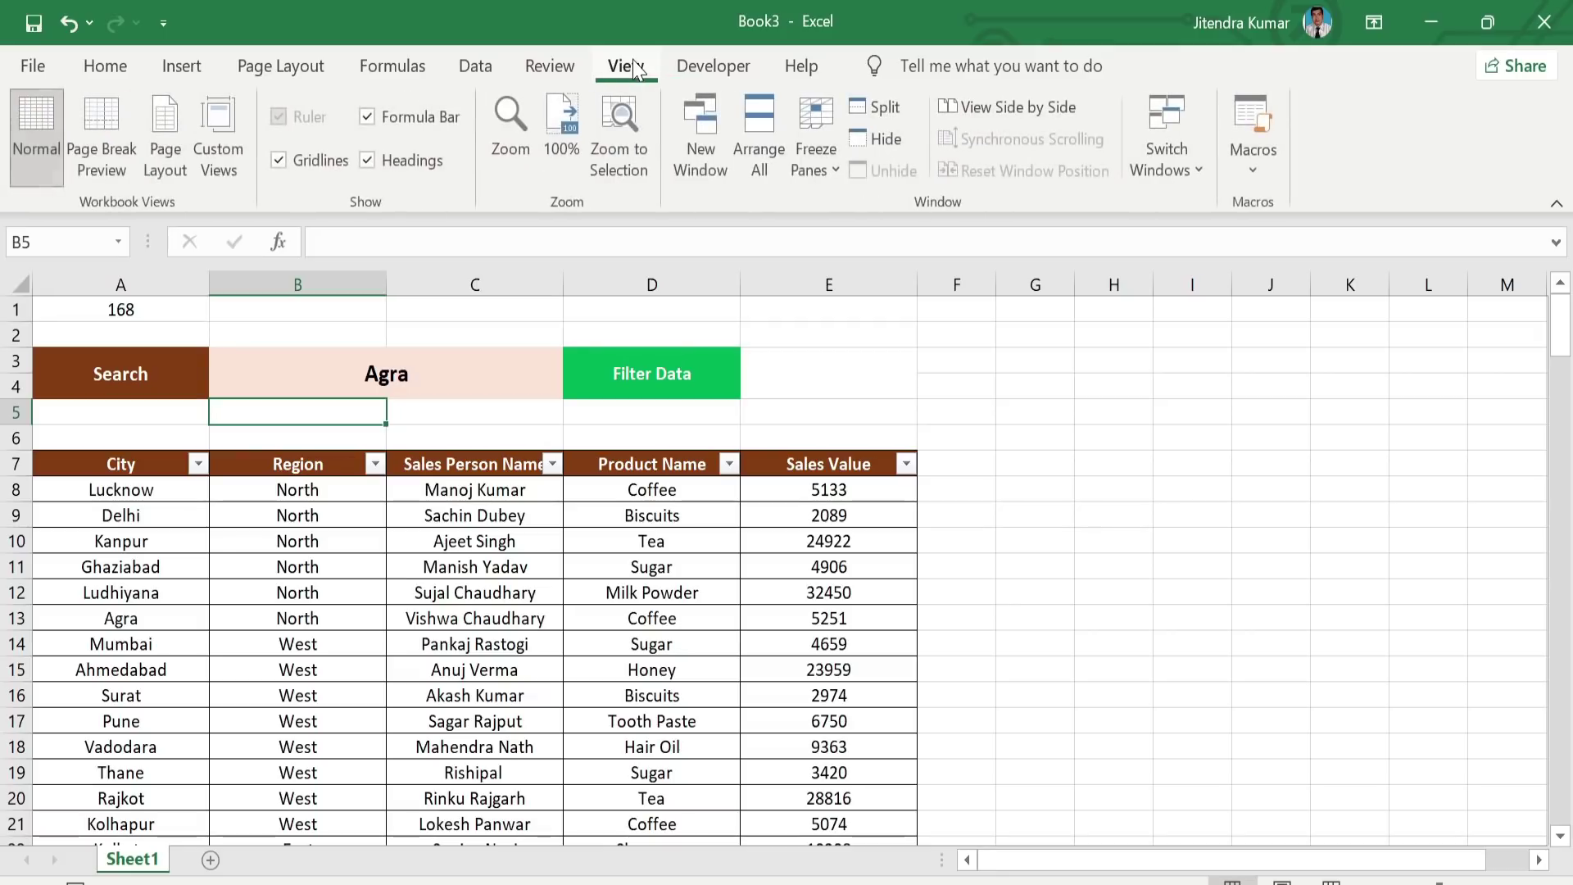
pyautogui.click(1272, 180)
pyautogui.click(1270, 171)
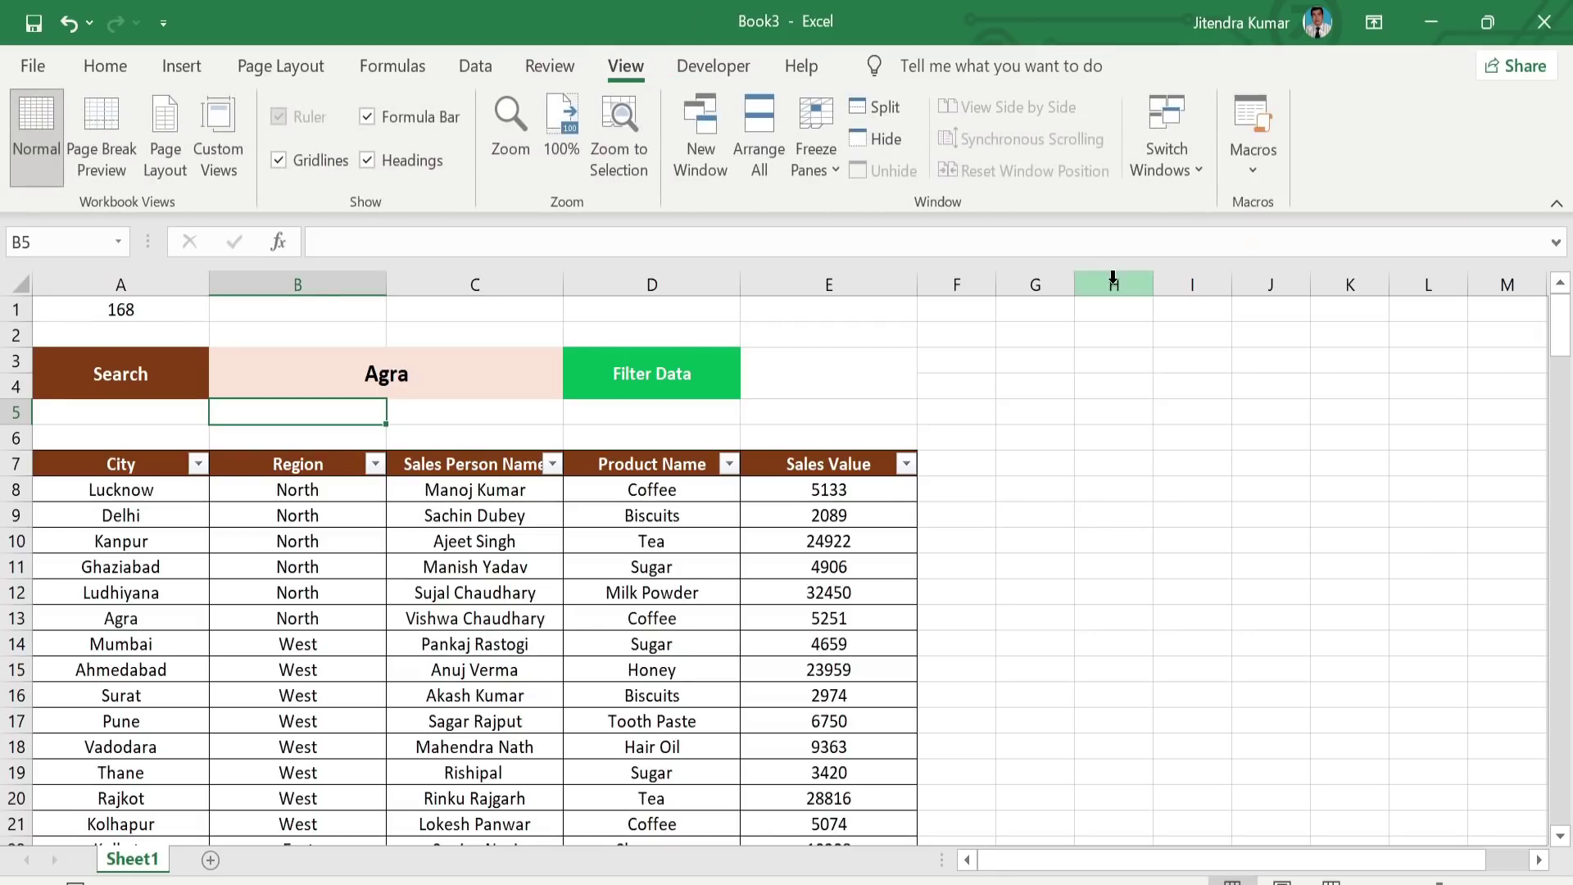
pyautogui.click(1272, 173)
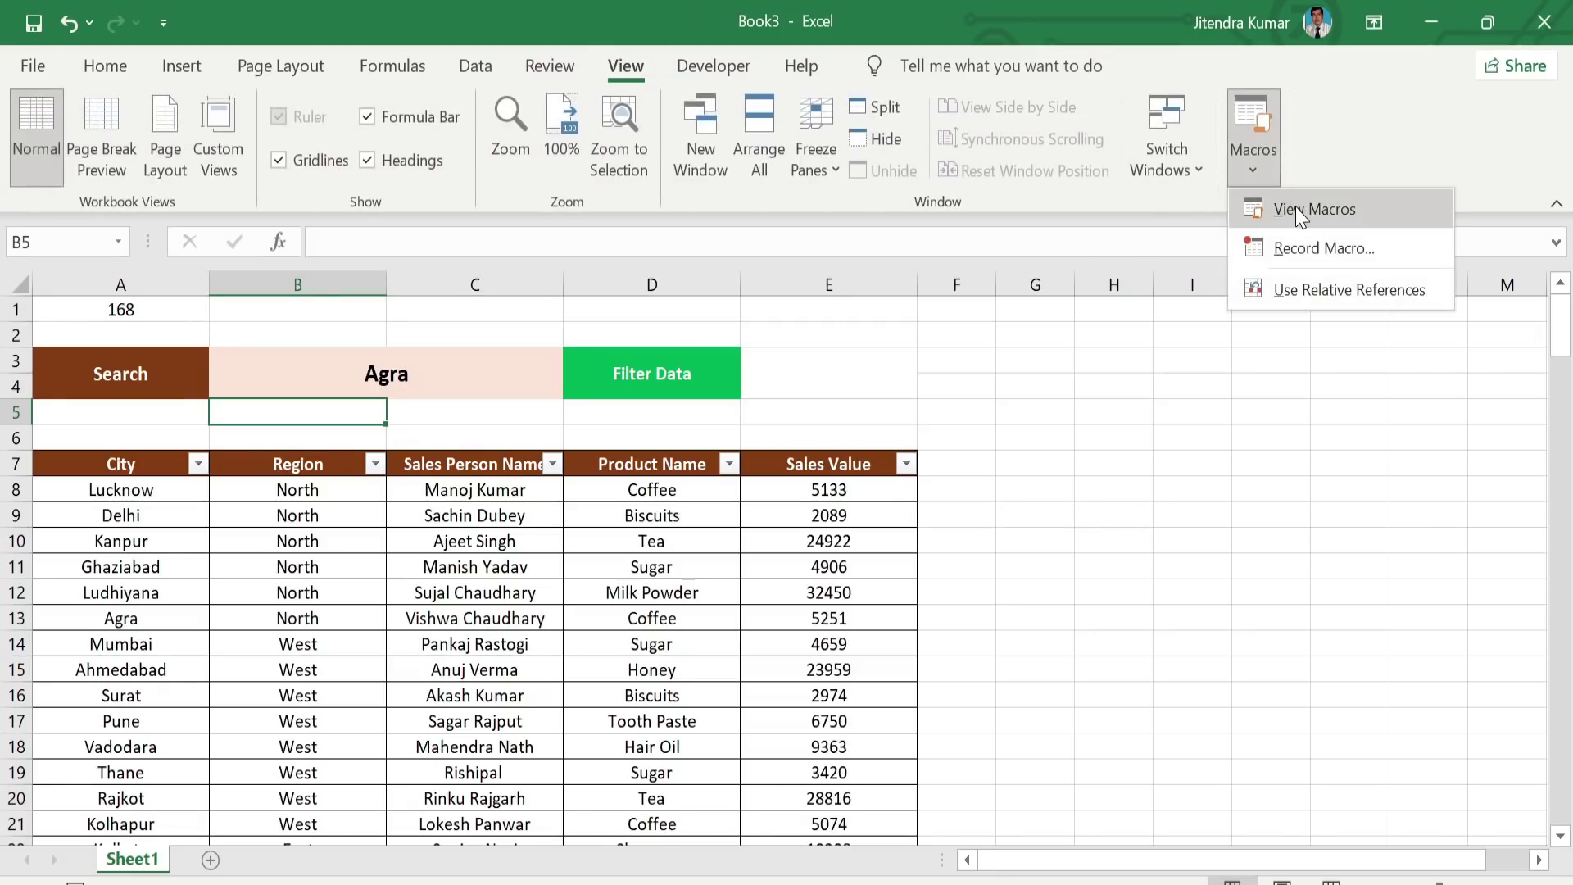
pyautogui.click(1295, 209)
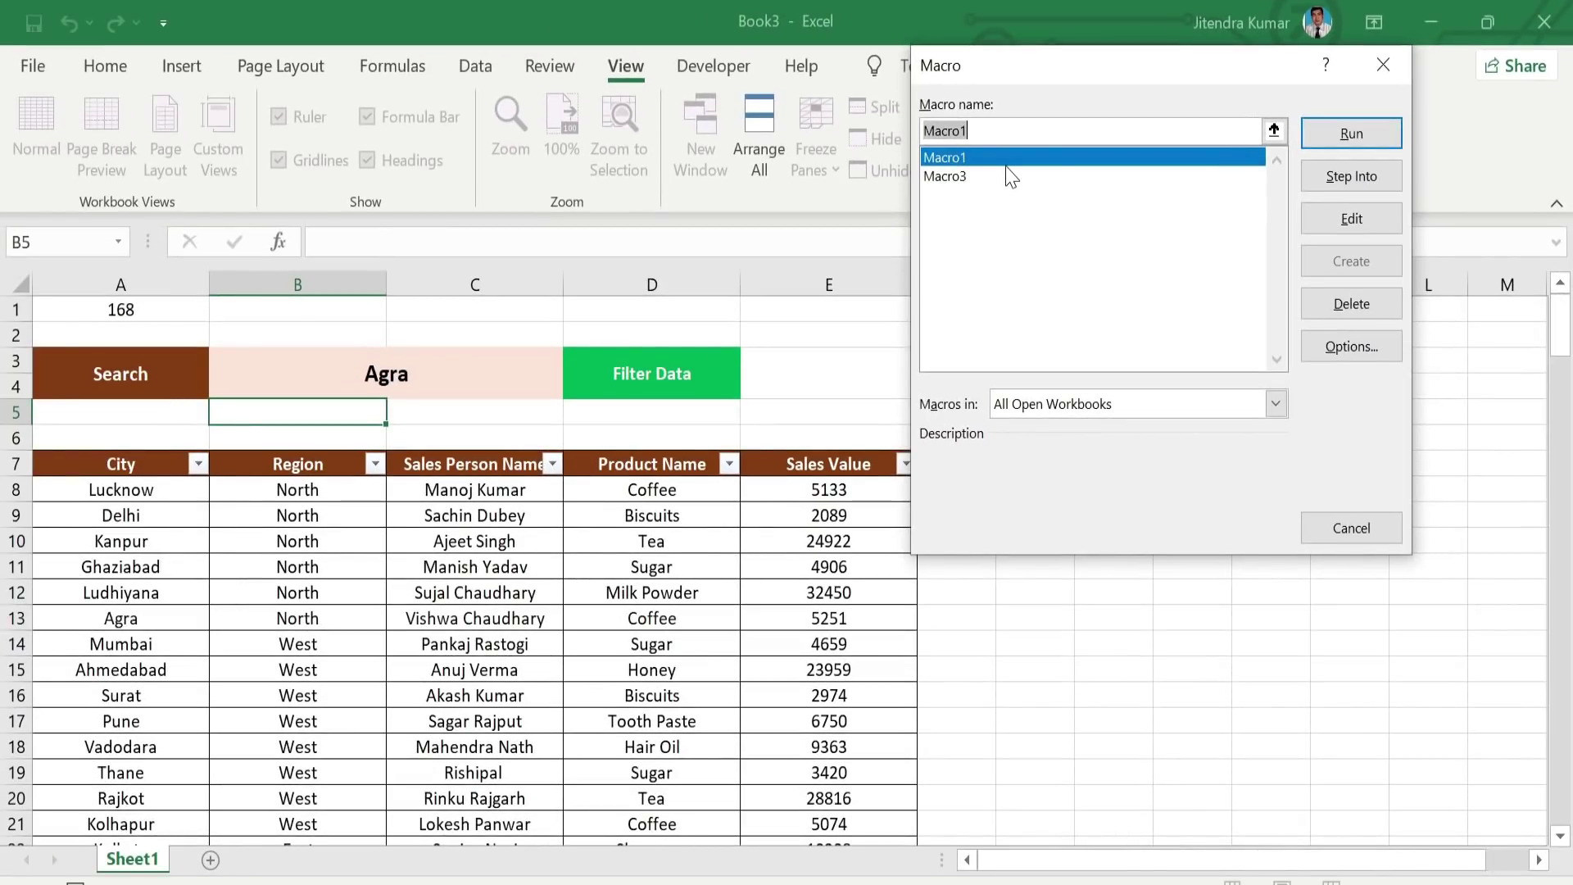
pyautogui.click(1358, 132)
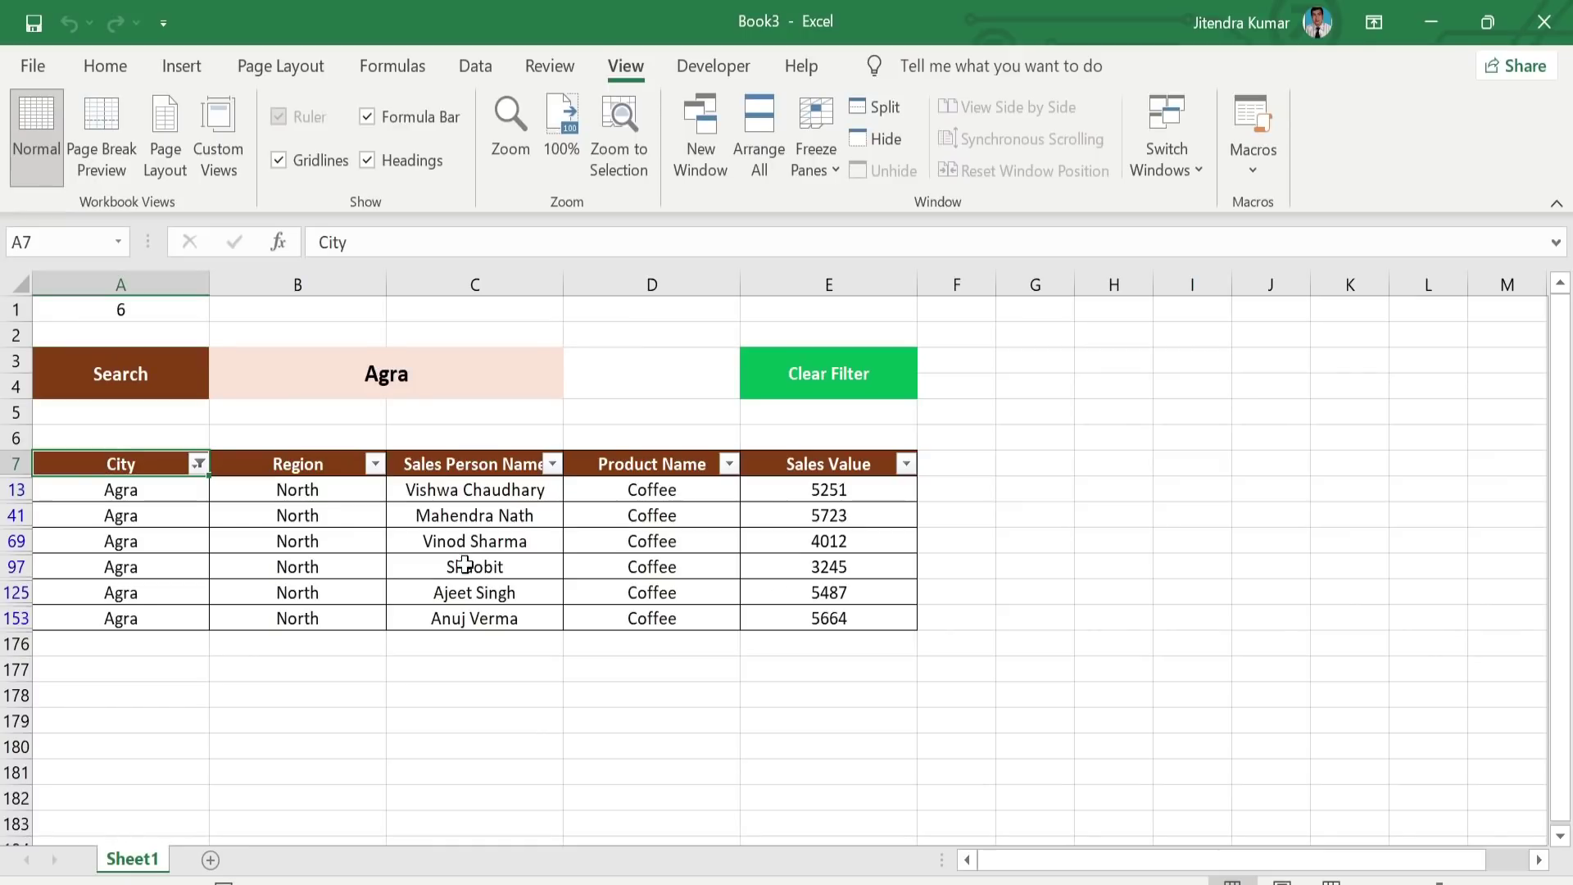
# - Run Macro3 to clear the filter, restoring all rows and A1 to 168
pyautogui.click(1266, 186)
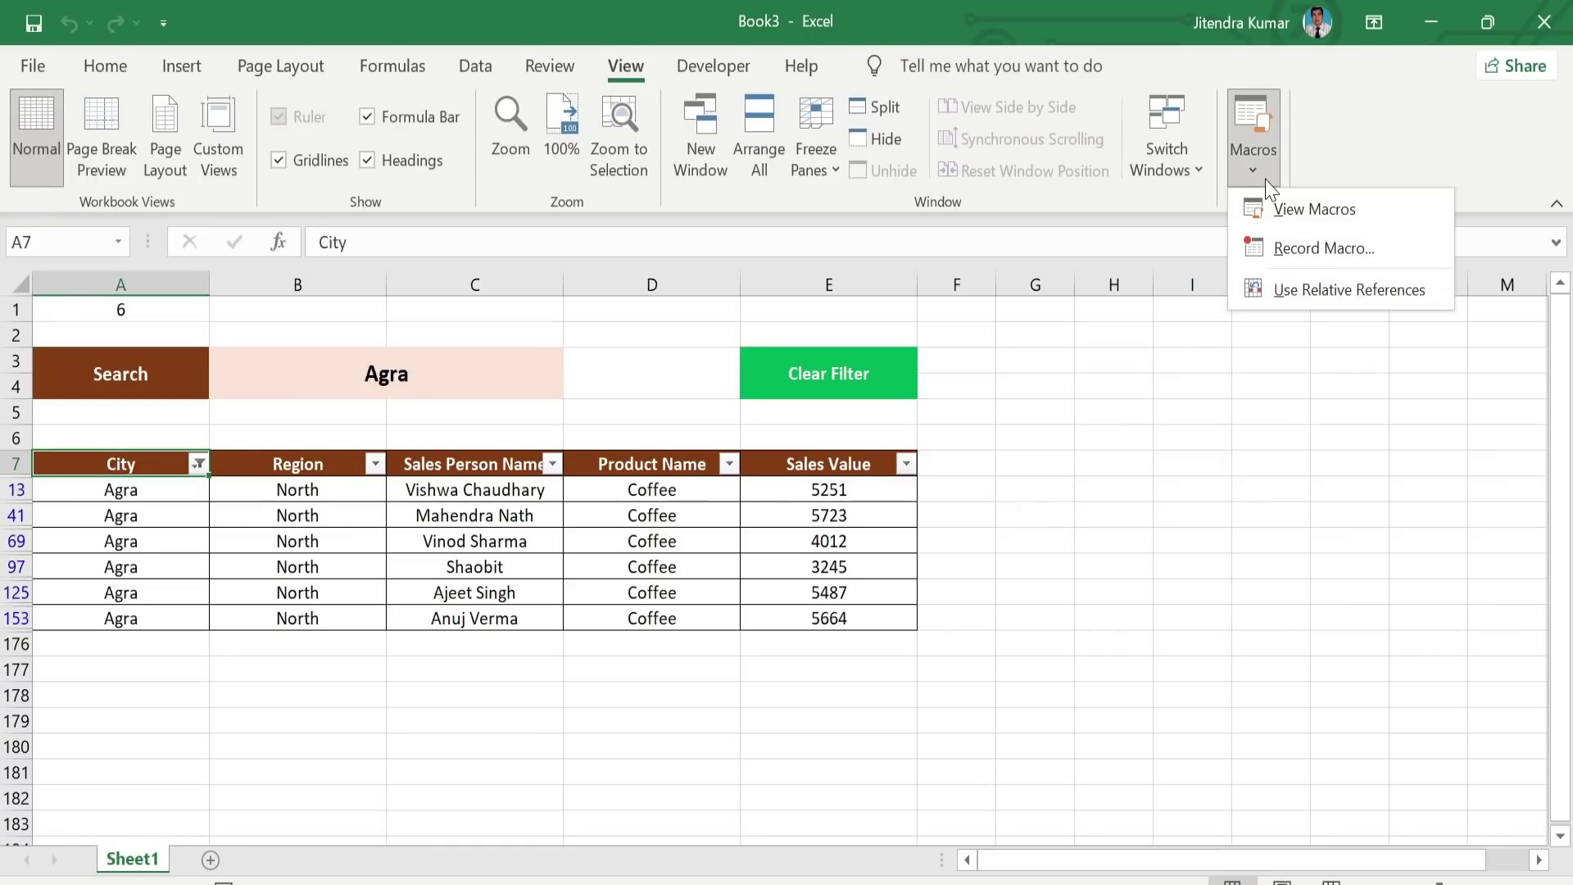
pyautogui.click(1284, 205)
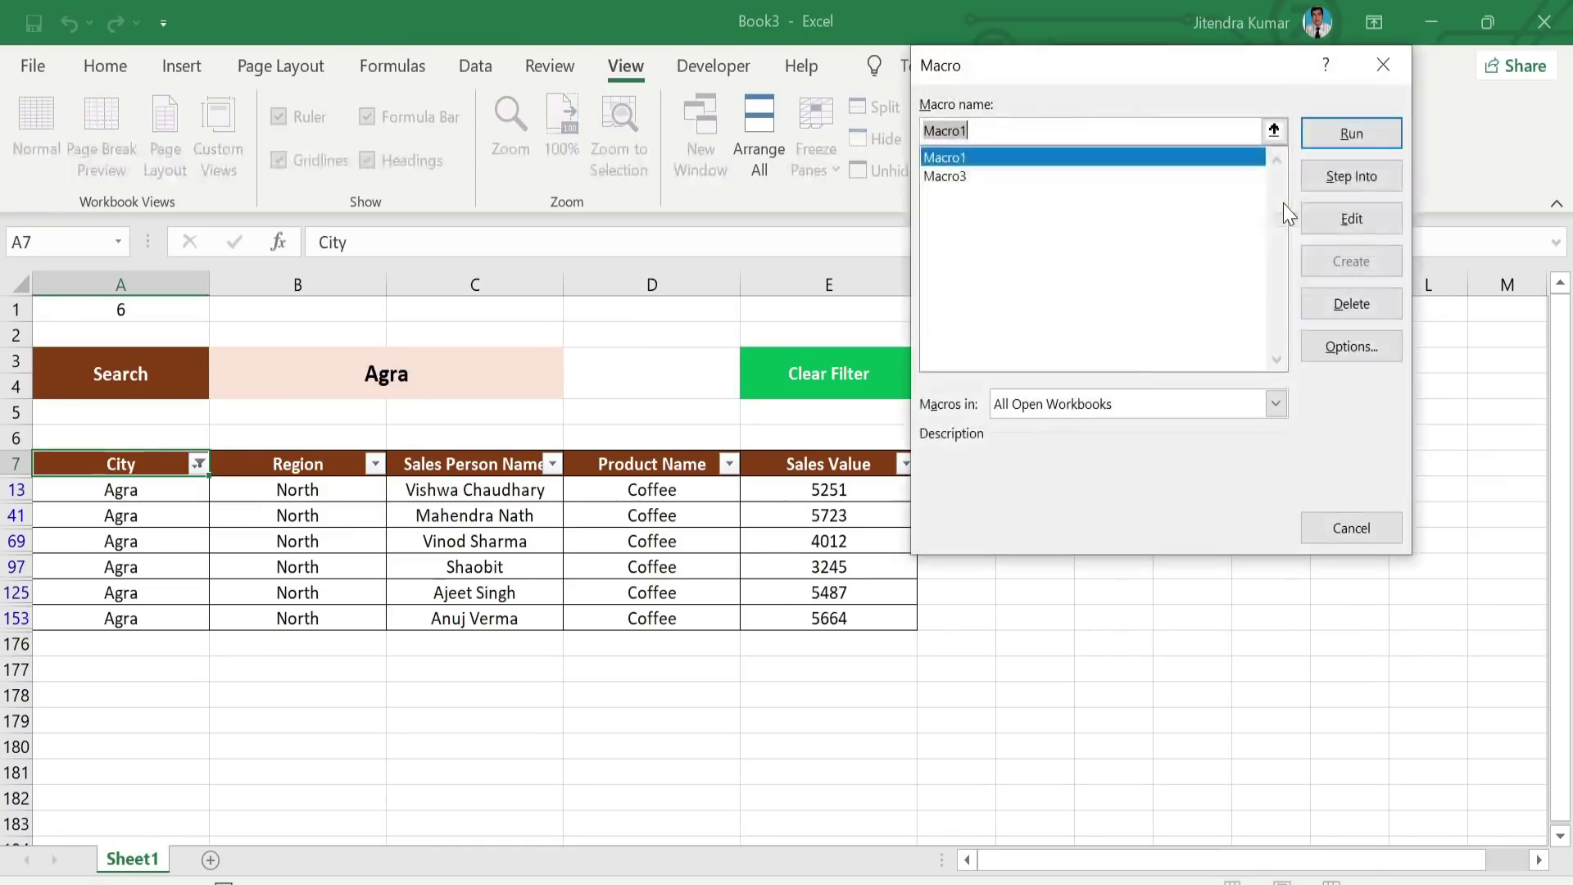
pyautogui.click(958, 177)
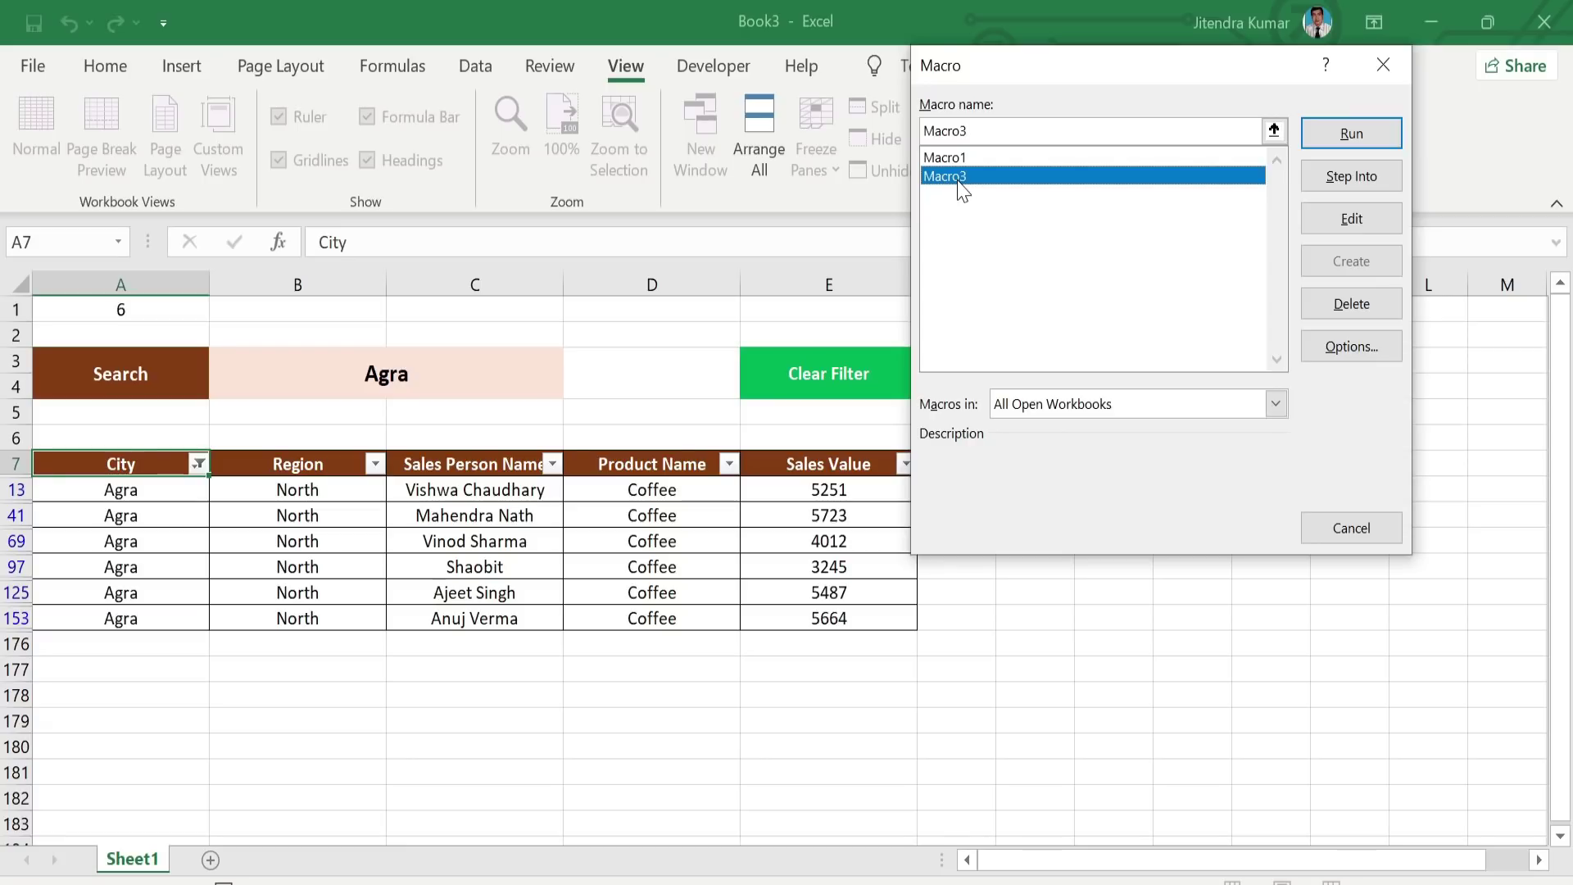
pyautogui.click(1356, 131)
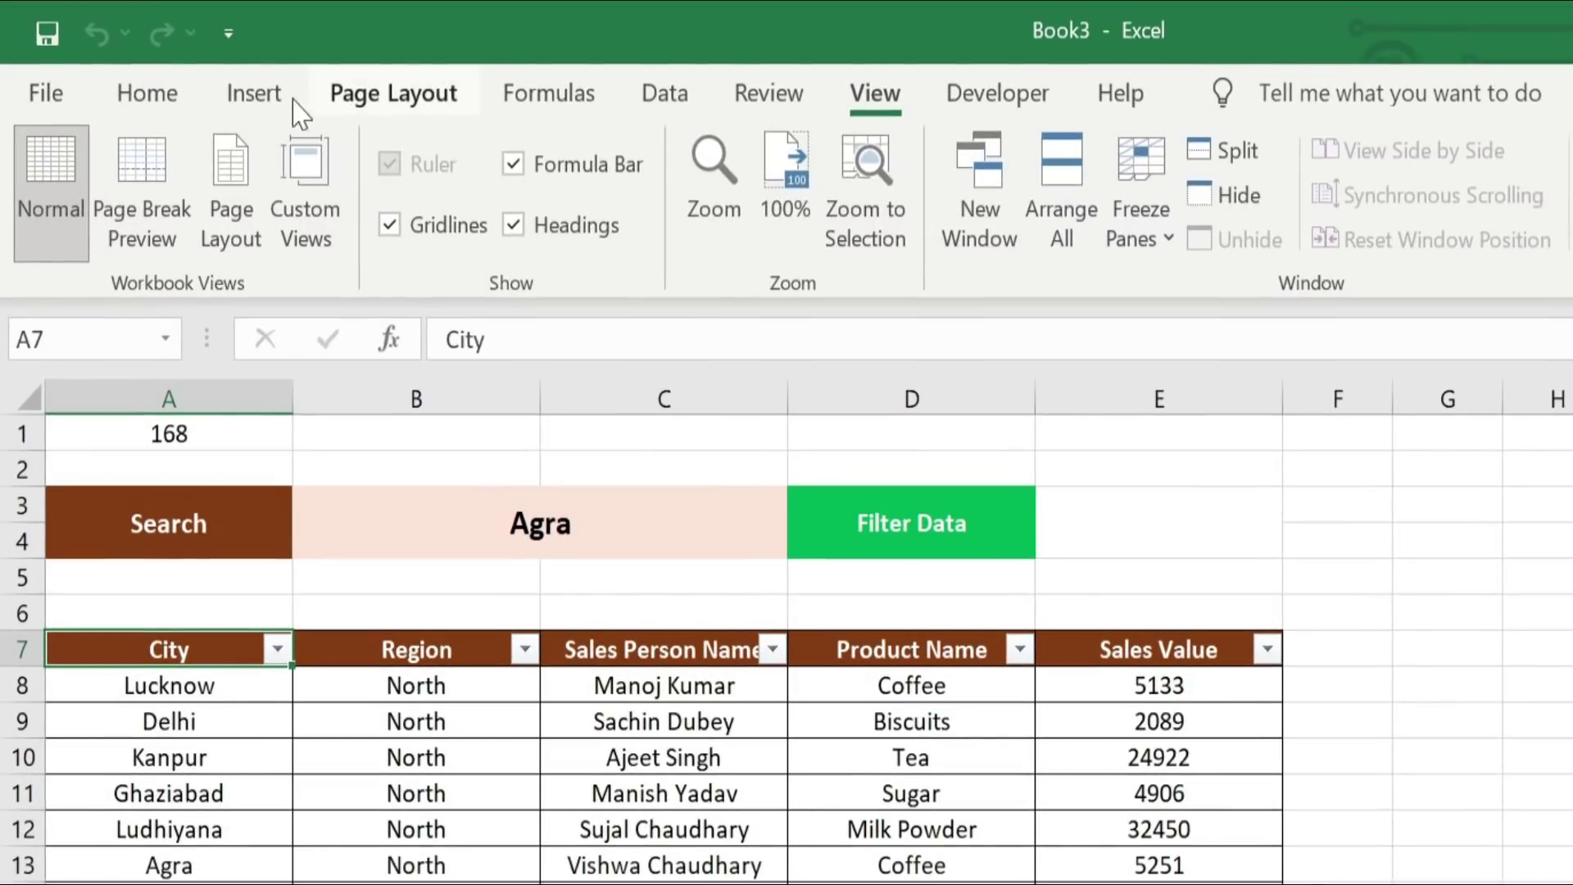
pyautogui.click(260, 111)
pyautogui.click(432, 237)
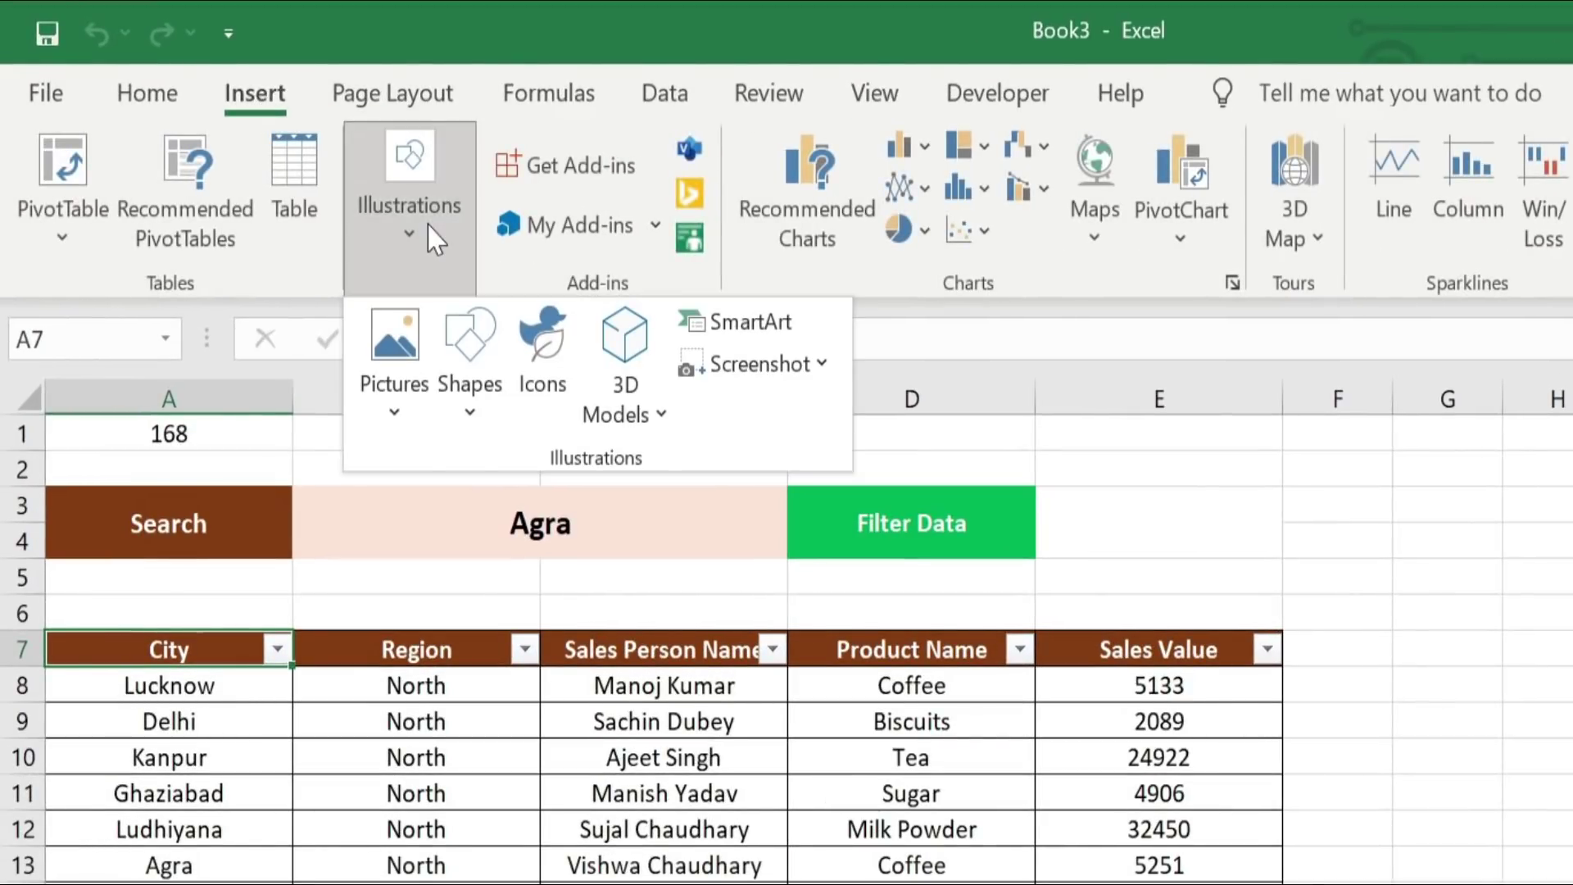
# - Draw a rectangle over the Filter Data button, duplicate it over E3:E4, and select both
pyautogui.click(468, 353)
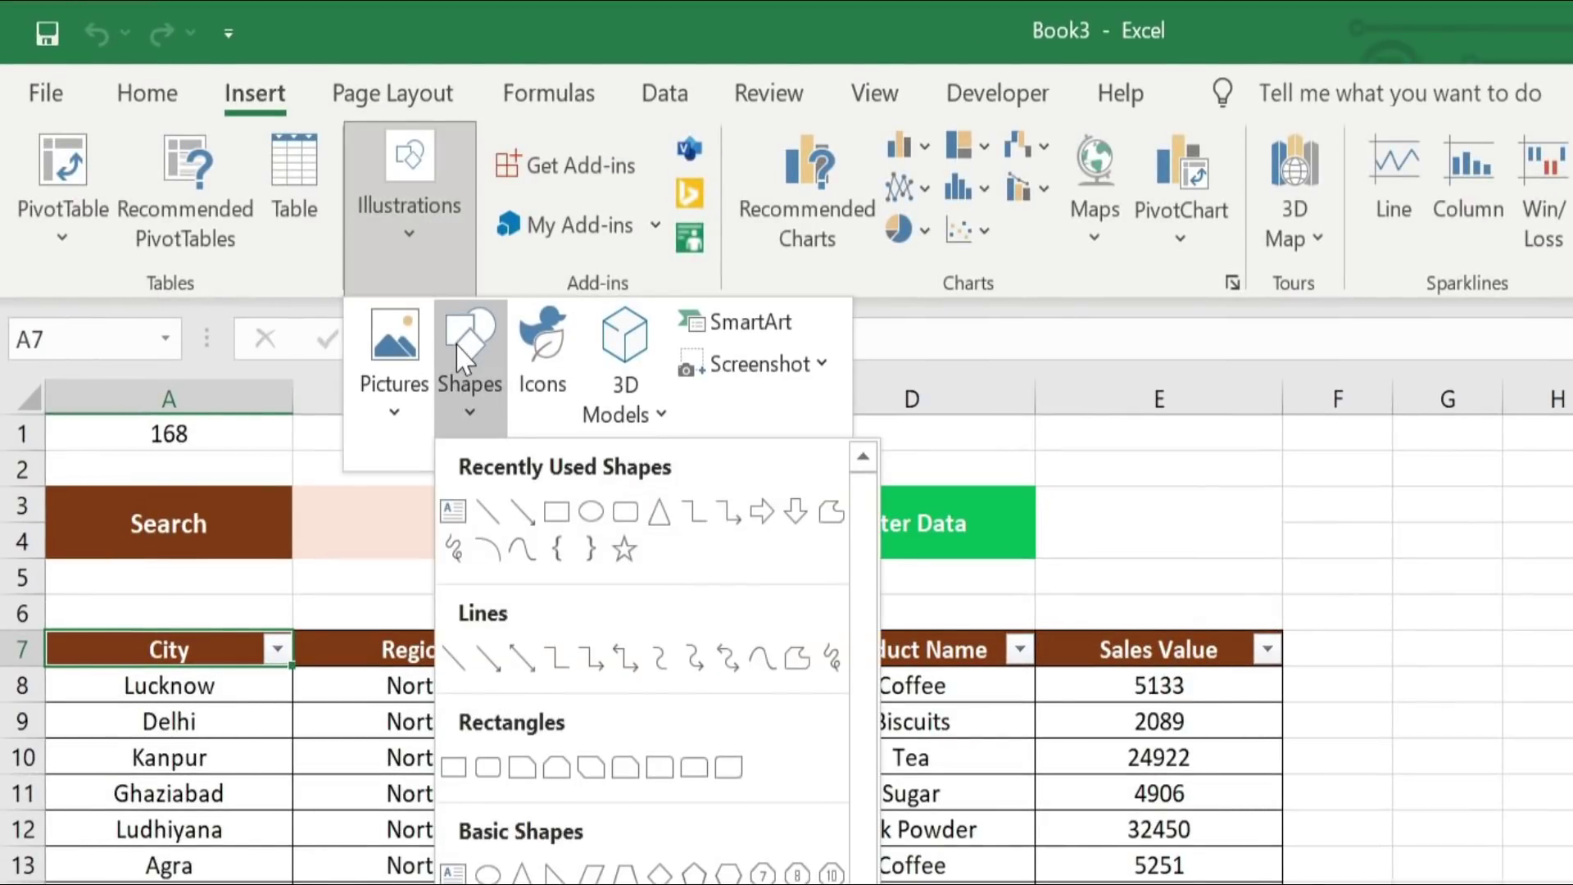
pyautogui.click(555, 512)
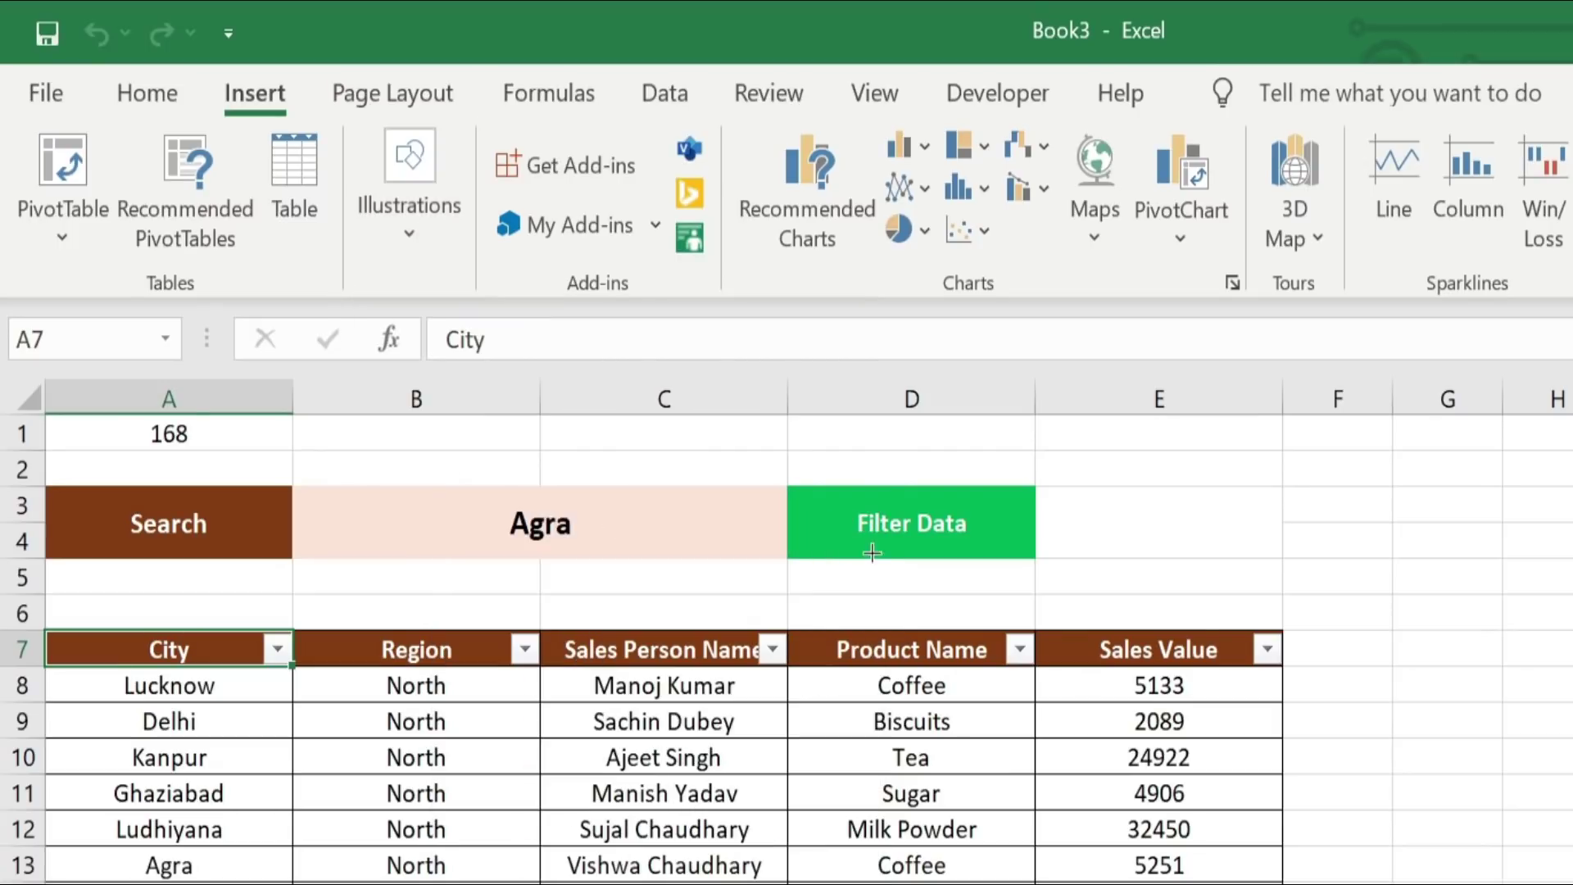
pyautogui.moveTo(788, 486)
pyautogui.mouseDown()
pyautogui.moveTo(867, 536)
pyautogui.moveTo(1035, 558)
pyautogui.mouseUp()
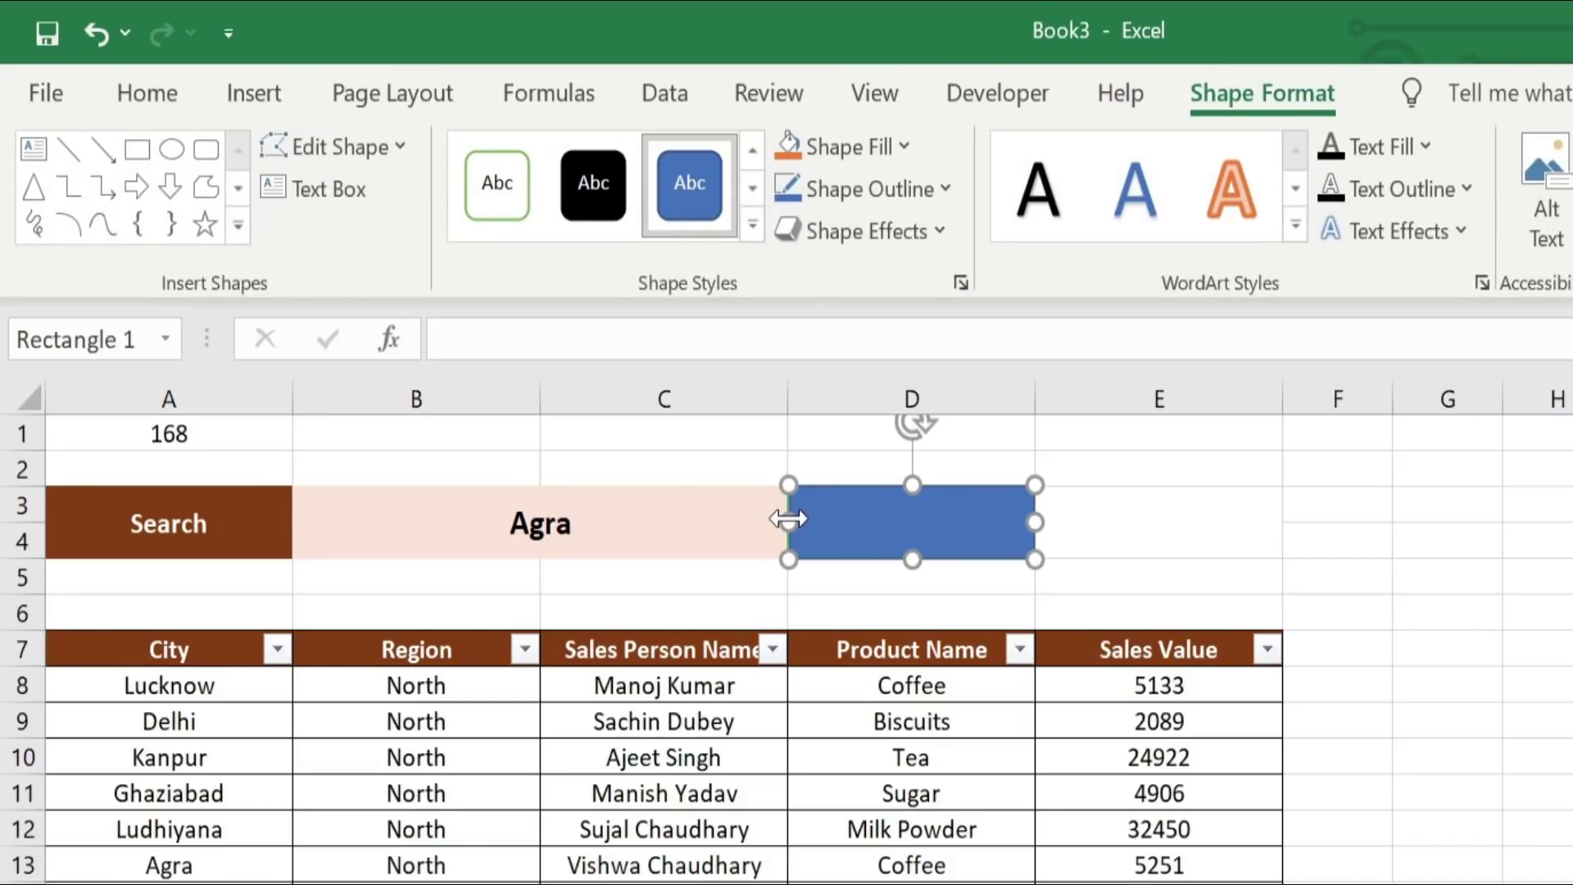
pyautogui.hotkey('ctrl', 'd')
pyautogui.moveTo(926, 545)
pyautogui.mouseDown()
pyautogui.moveTo(1219, 544)
pyautogui.moveTo(1162, 526)
pyautogui.mouseUp()
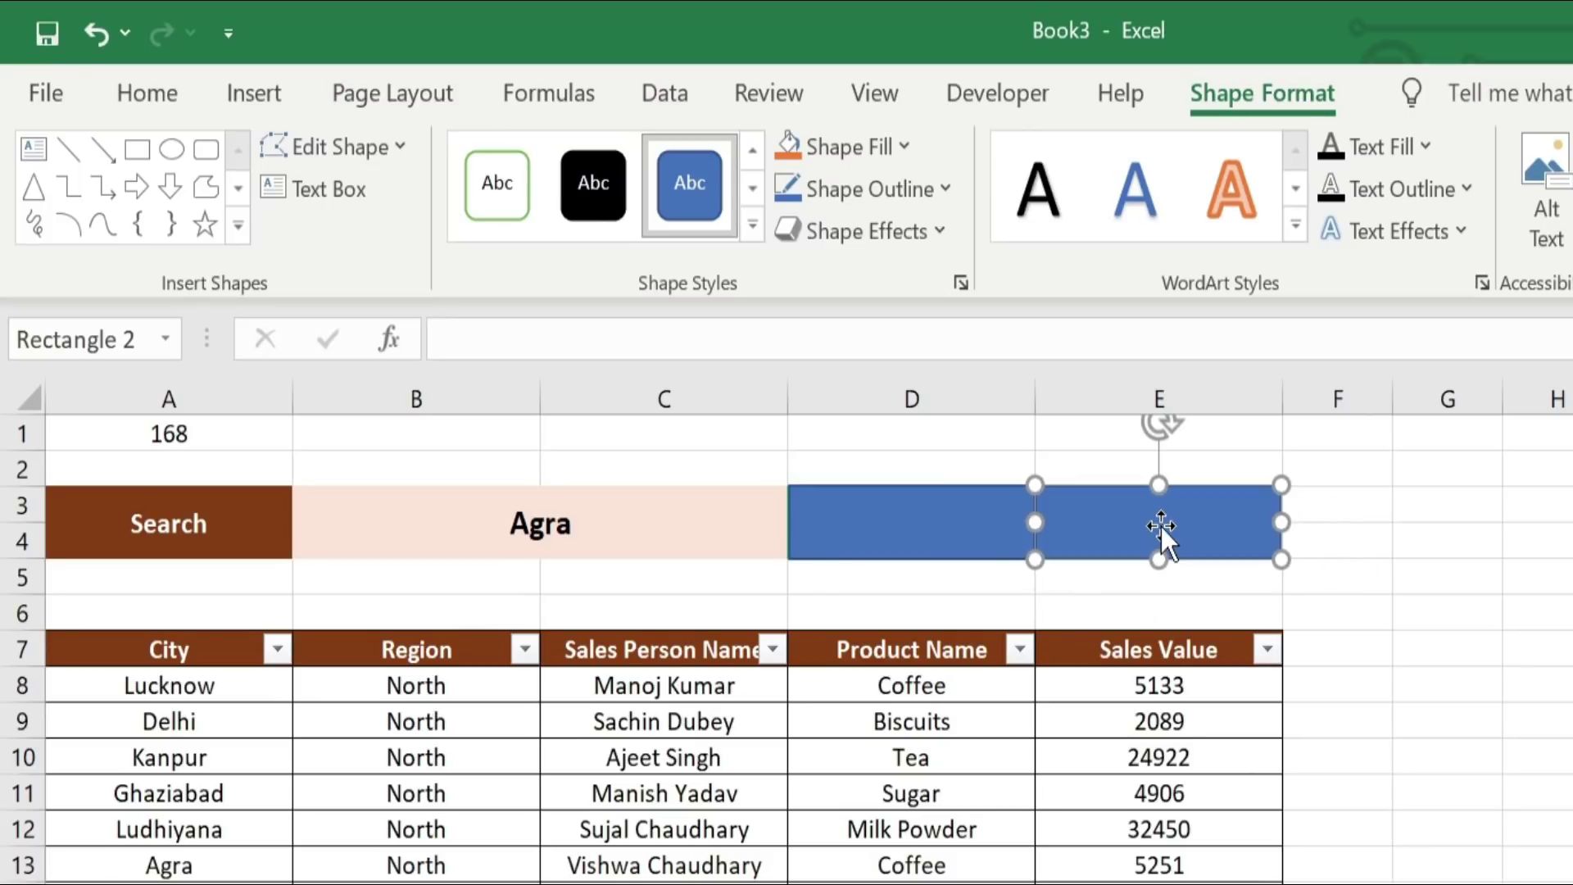
pyautogui.keyDown('shift'); pyautogui.click(975, 508); pyautogui.keyUp('shift')
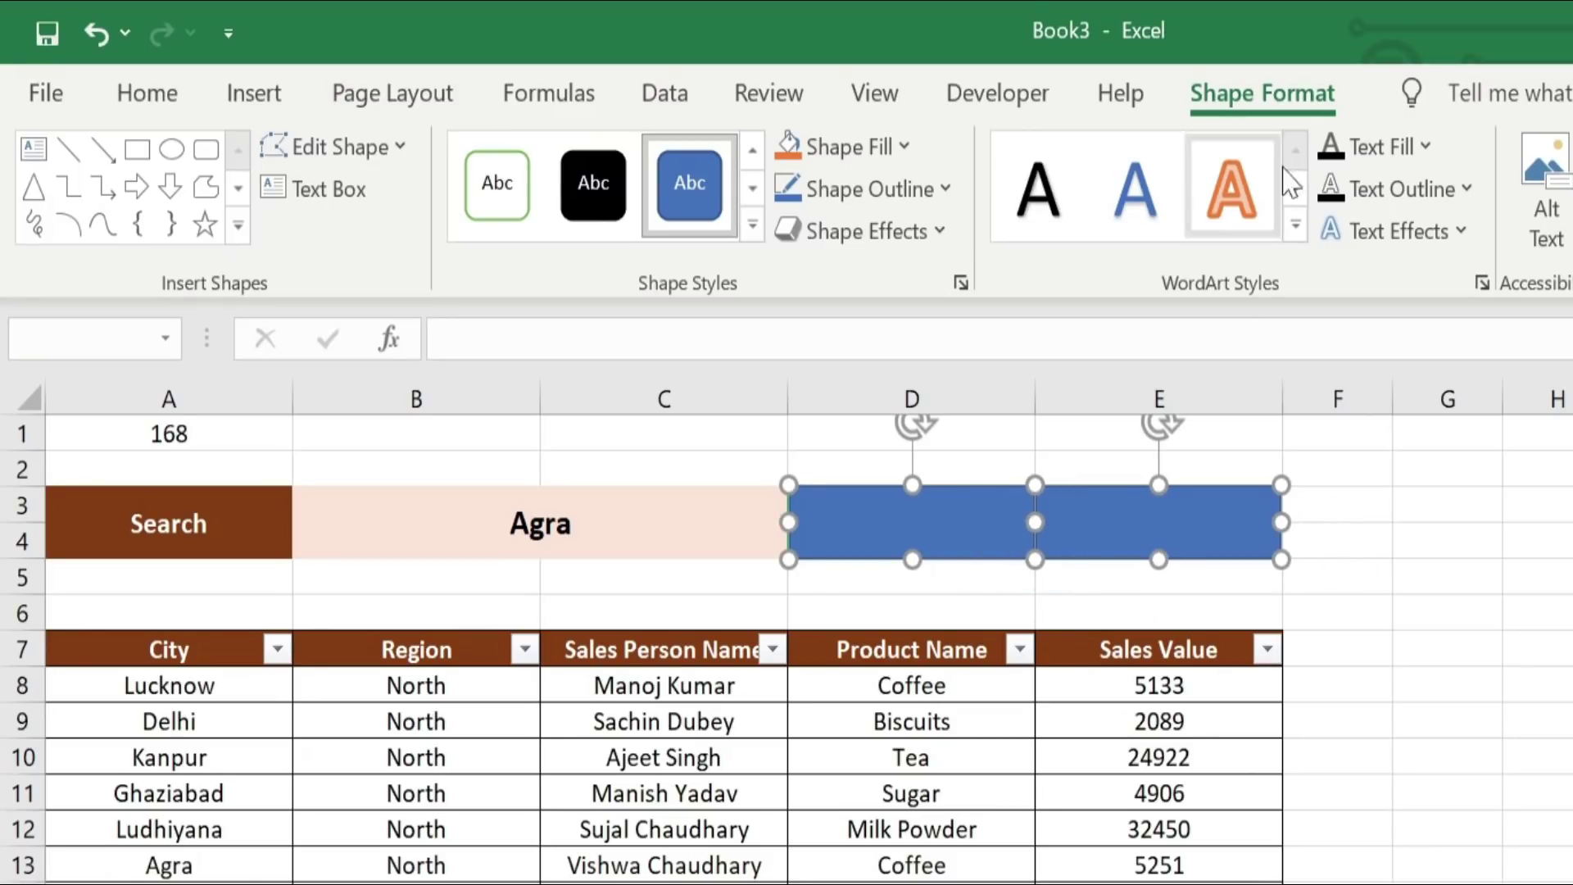
# - Give both rectangles no outline, green fill and the Preset 1 bevel effect
pyautogui.click(942, 190)
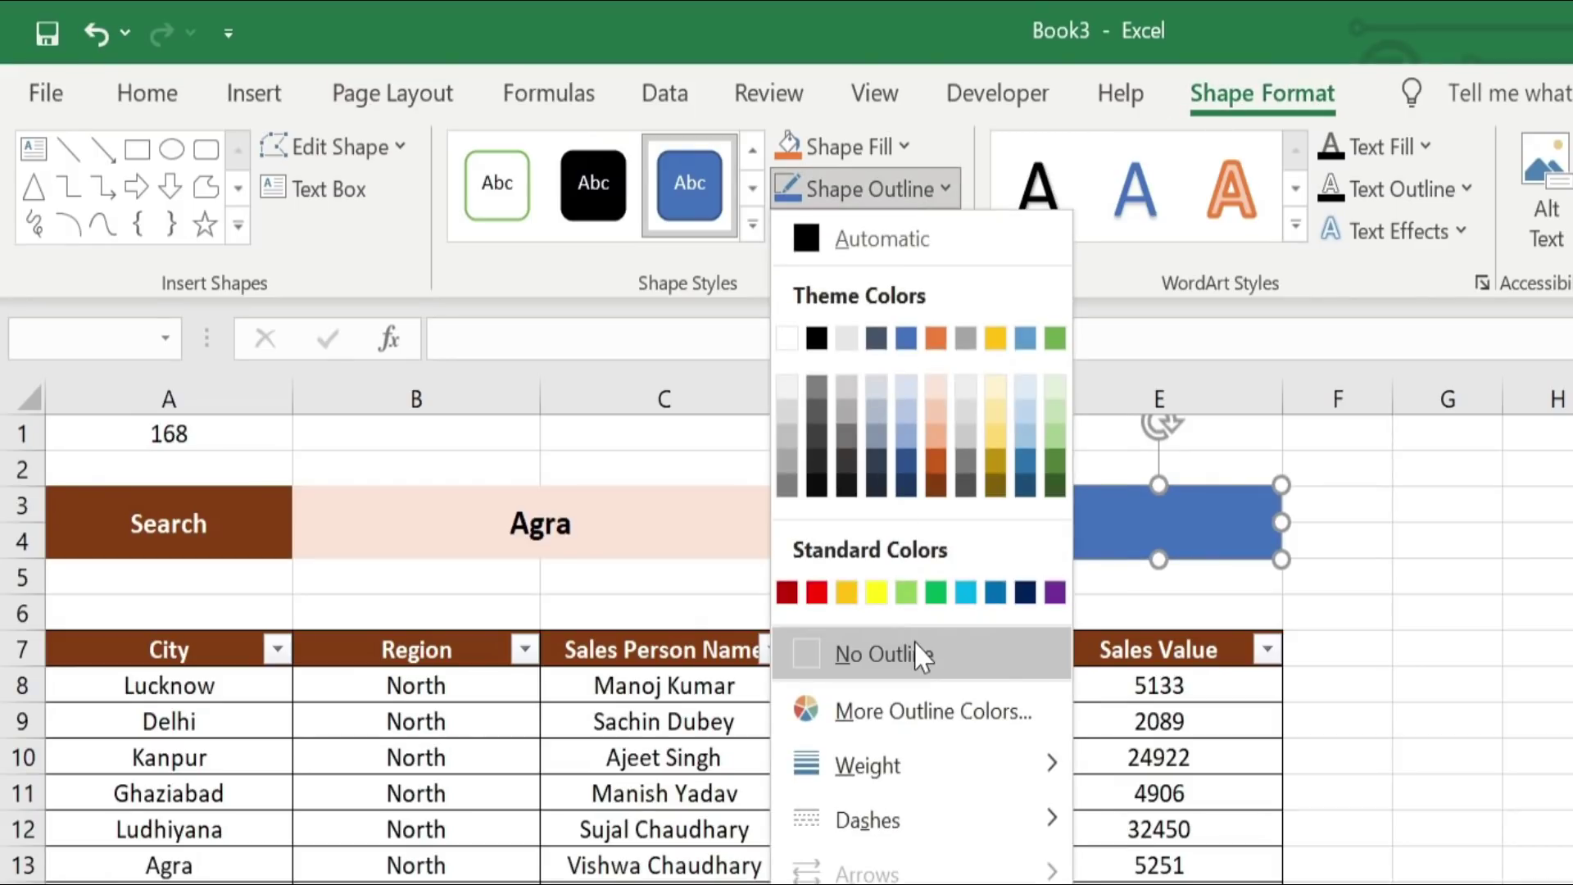
pyautogui.click(916, 648)
pyautogui.click(891, 147)
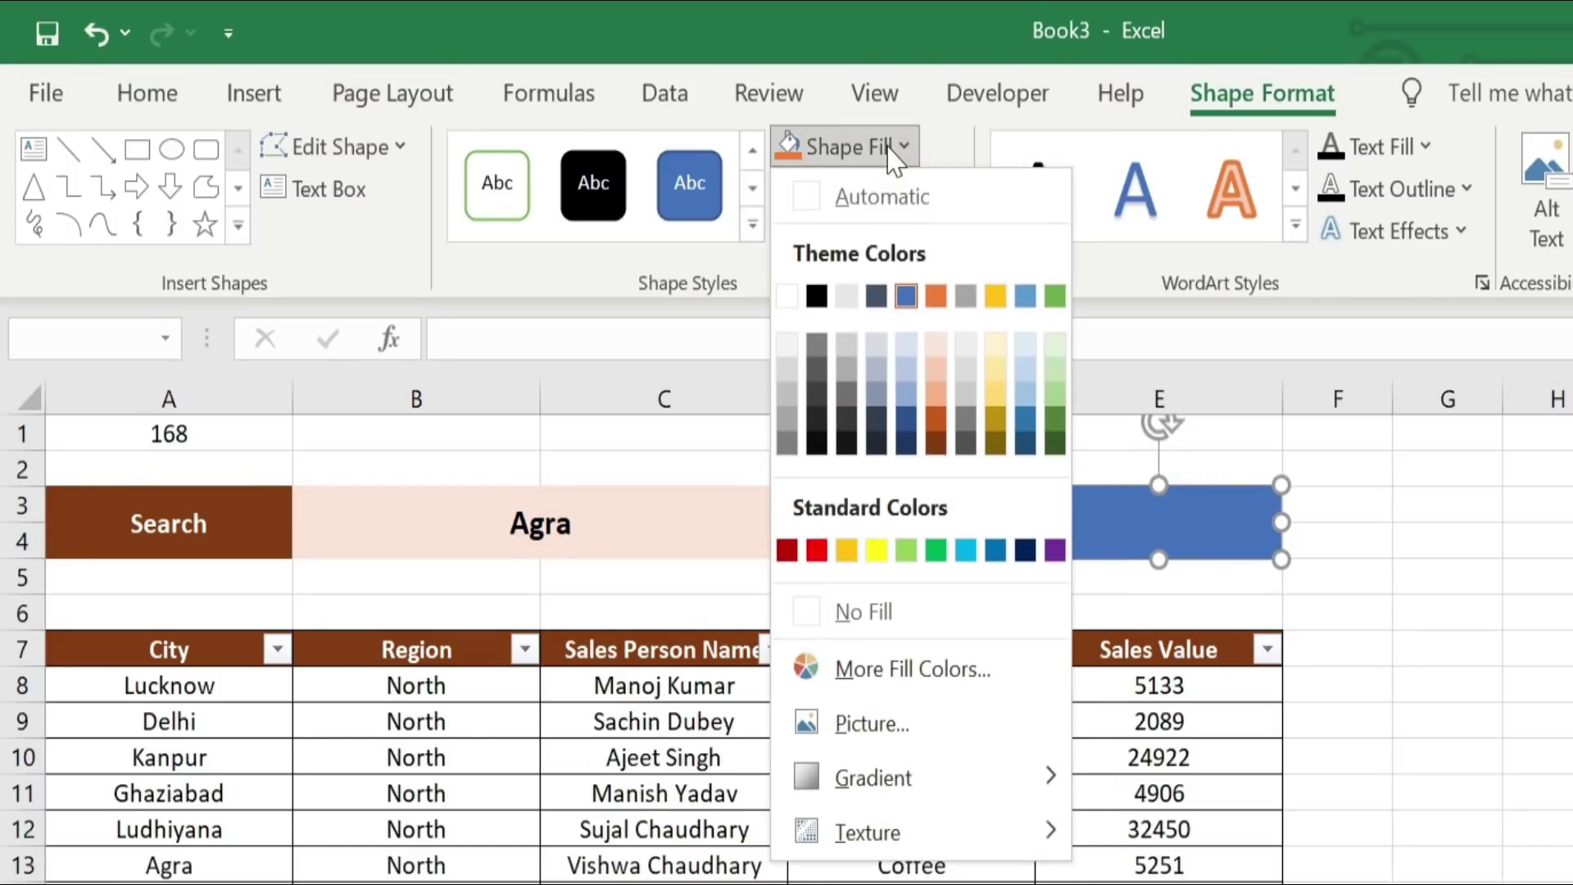
pyautogui.click(937, 550)
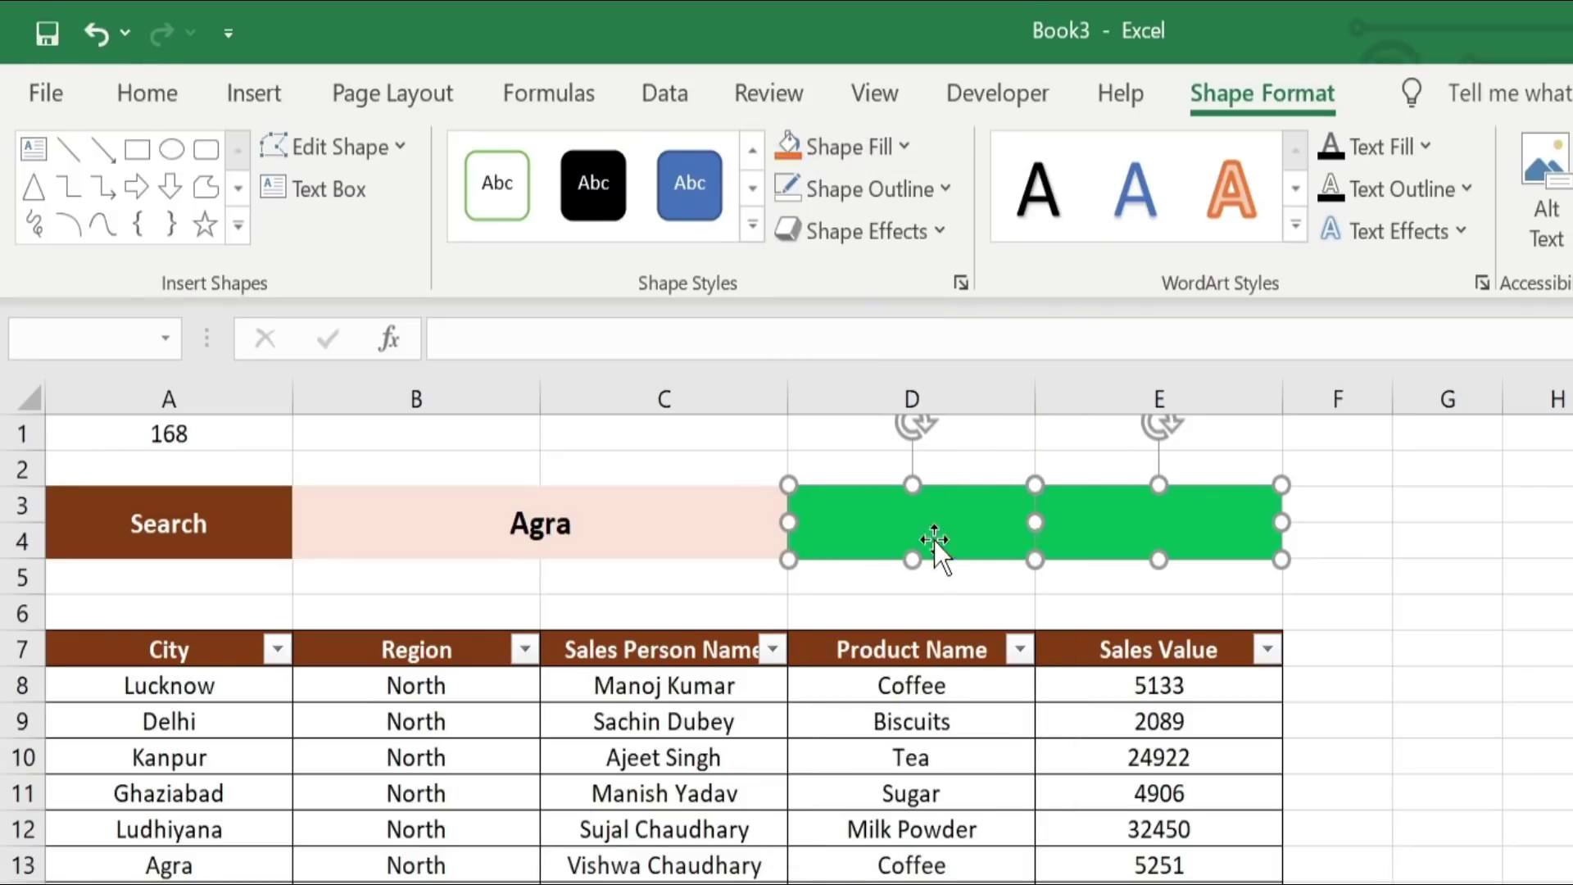
pyautogui.click(944, 239)
pyautogui.moveTo(893, 303)
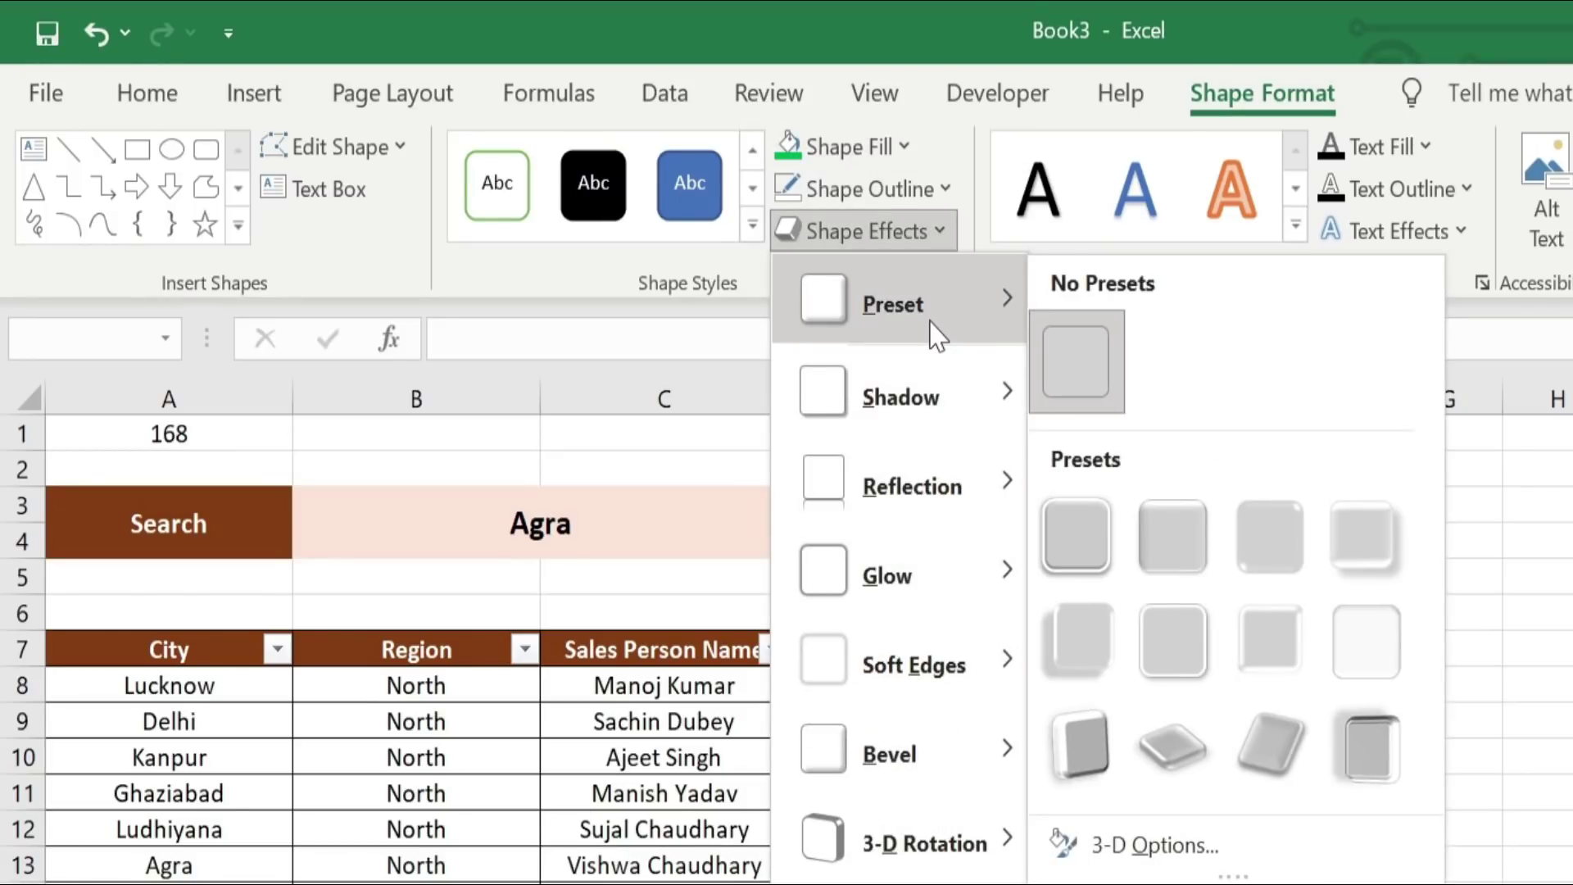
pyautogui.click(1092, 563)
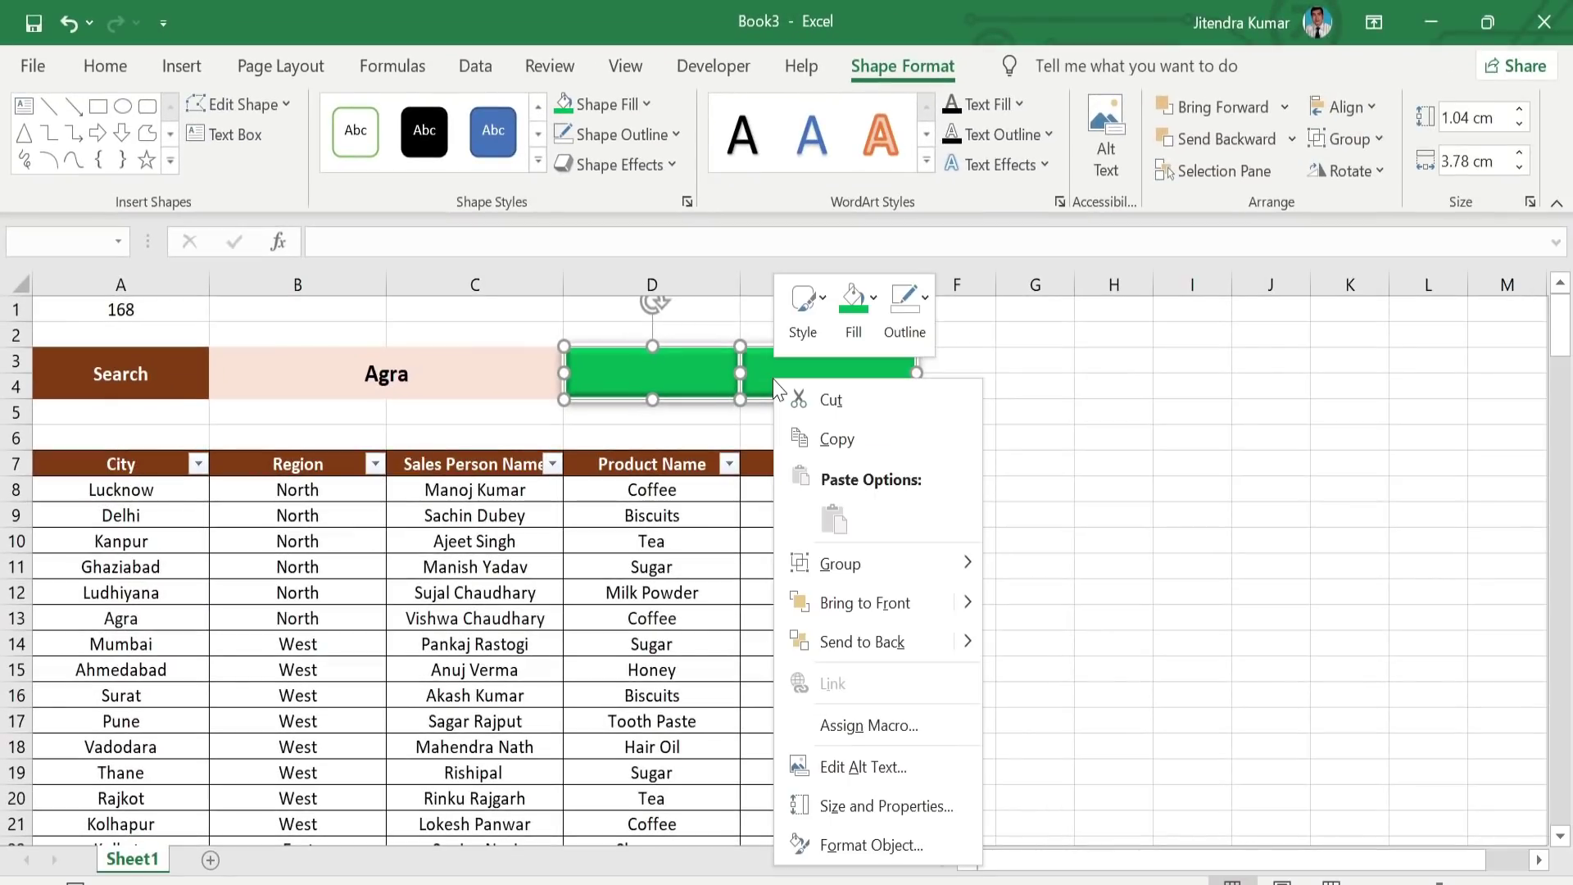
# - Set the rectangles' fill transparency to 99%, then close the Format Shape pane and deselect
pyautogui.rightClick(774, 379)
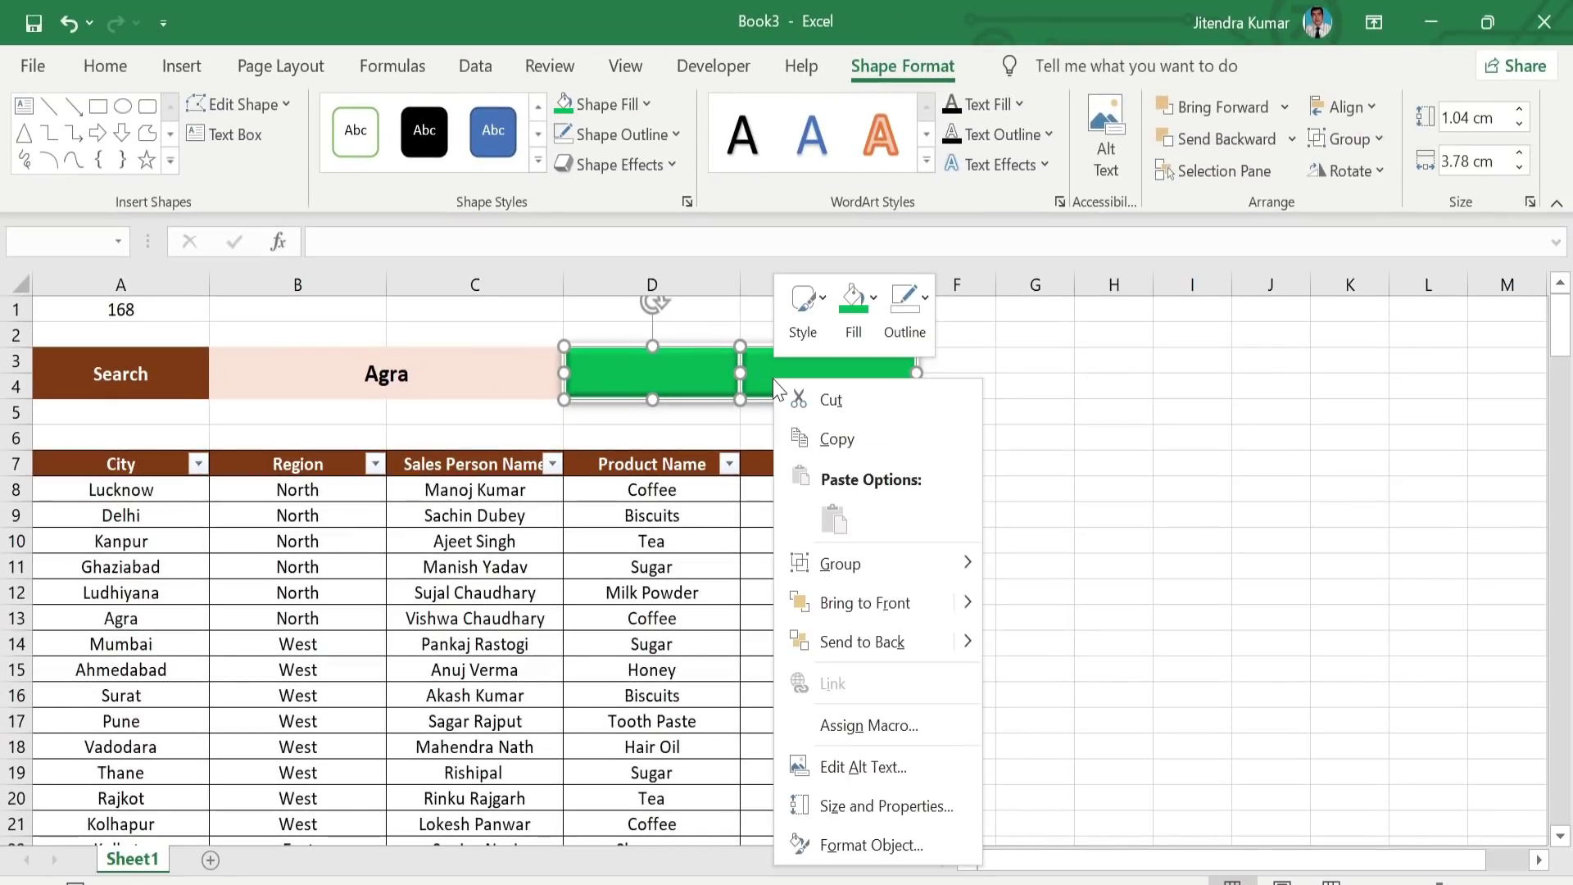
pyautogui.click(834, 843)
pyautogui.hotkey('ctrl', '1')
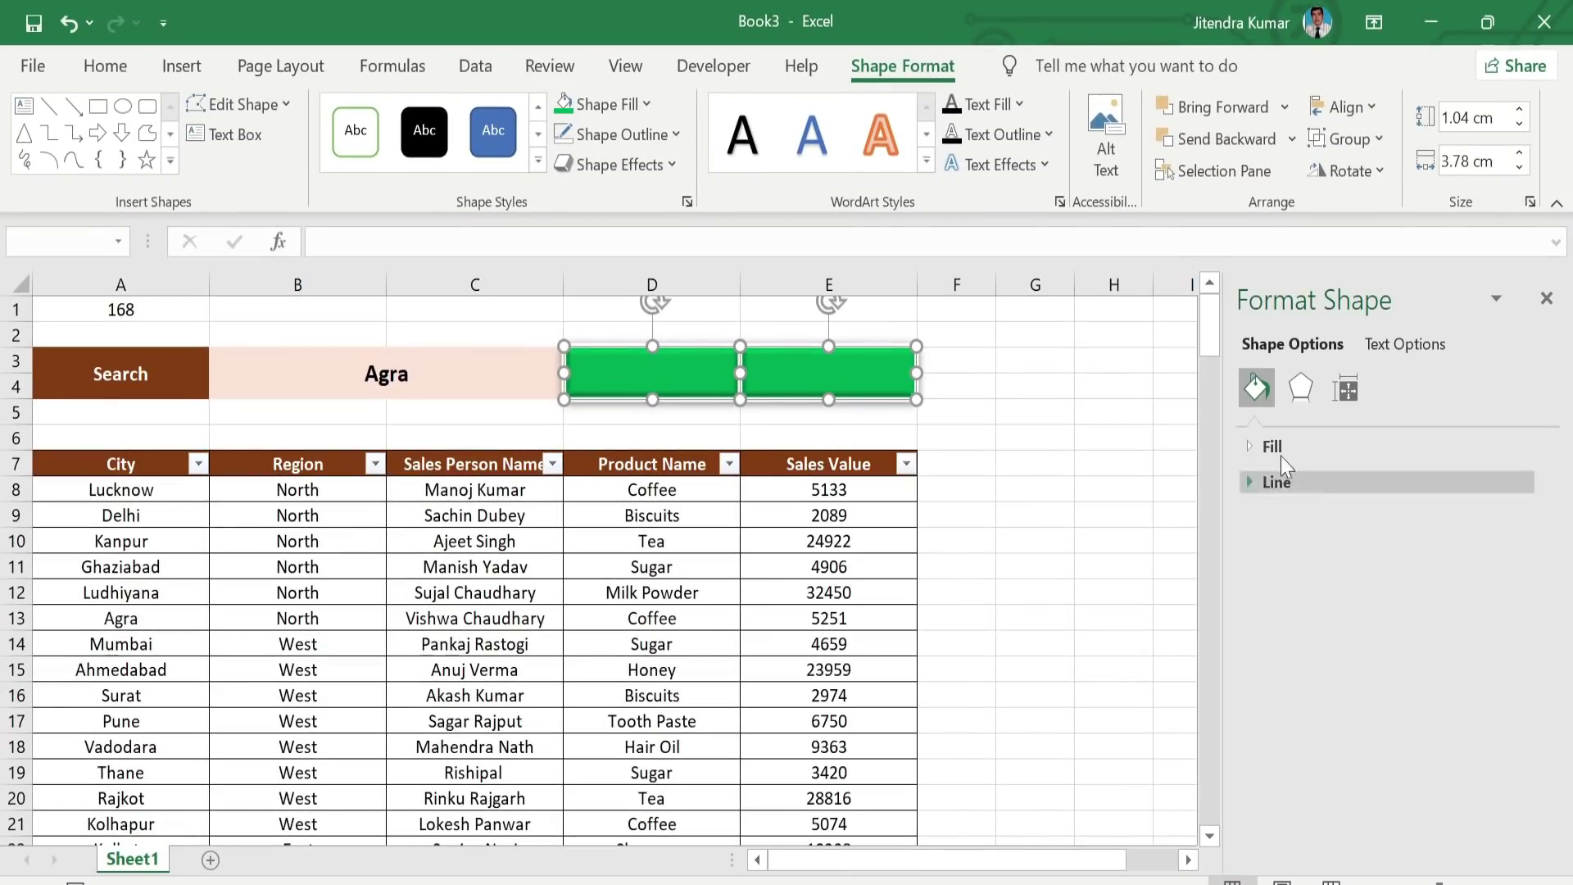
pyautogui.click(1270, 447)
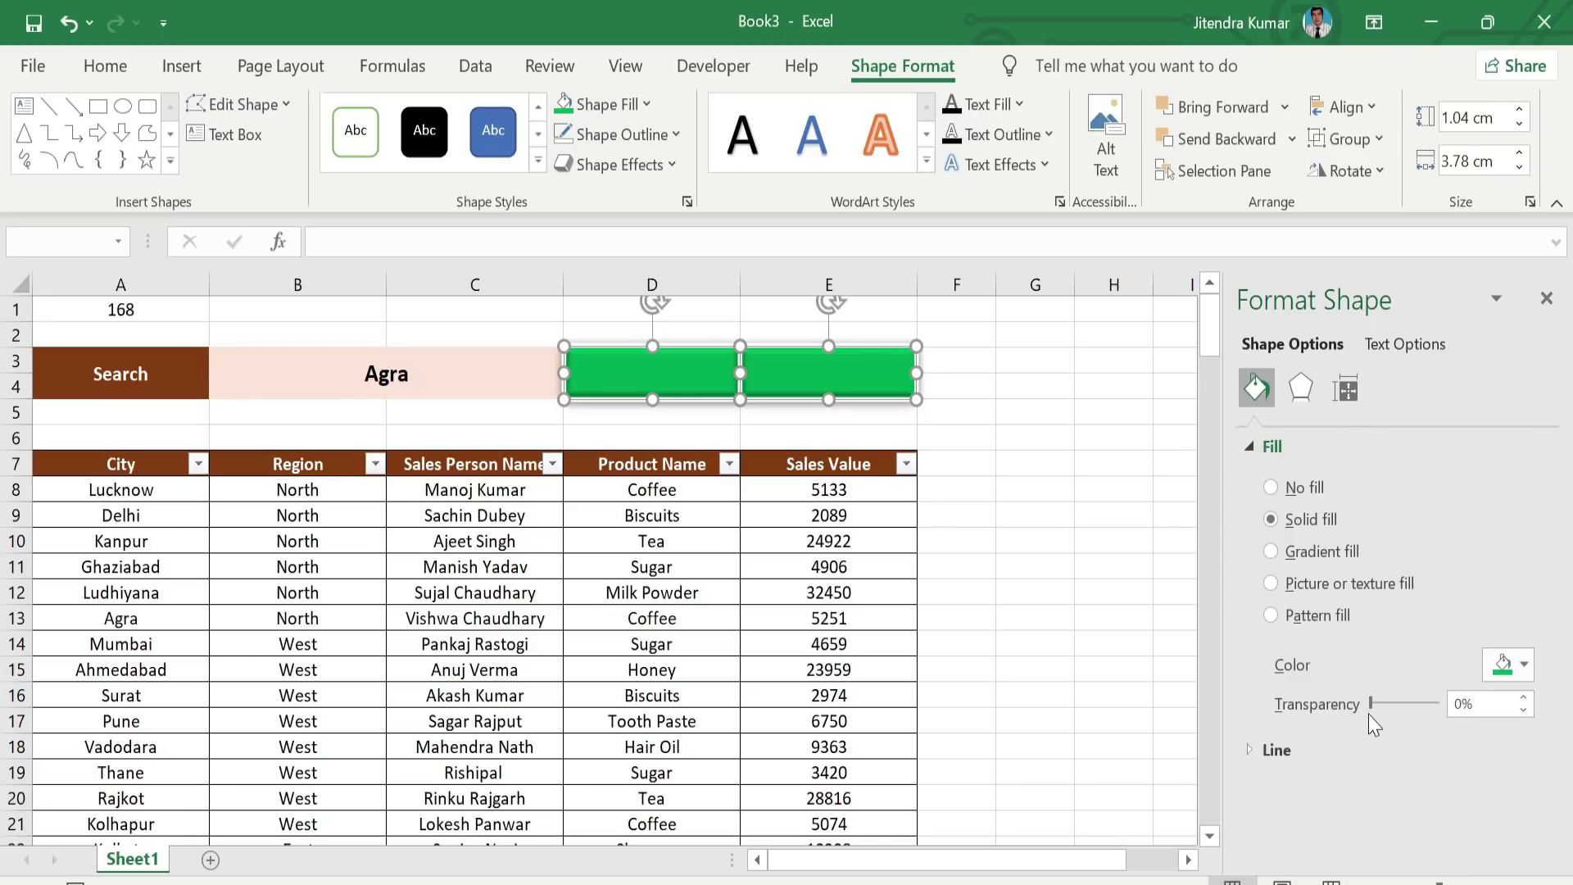
pyautogui.click(1458, 703)
pyautogui.press('BackSpace')
pyautogui.write('99')
pyautogui.press('Return')
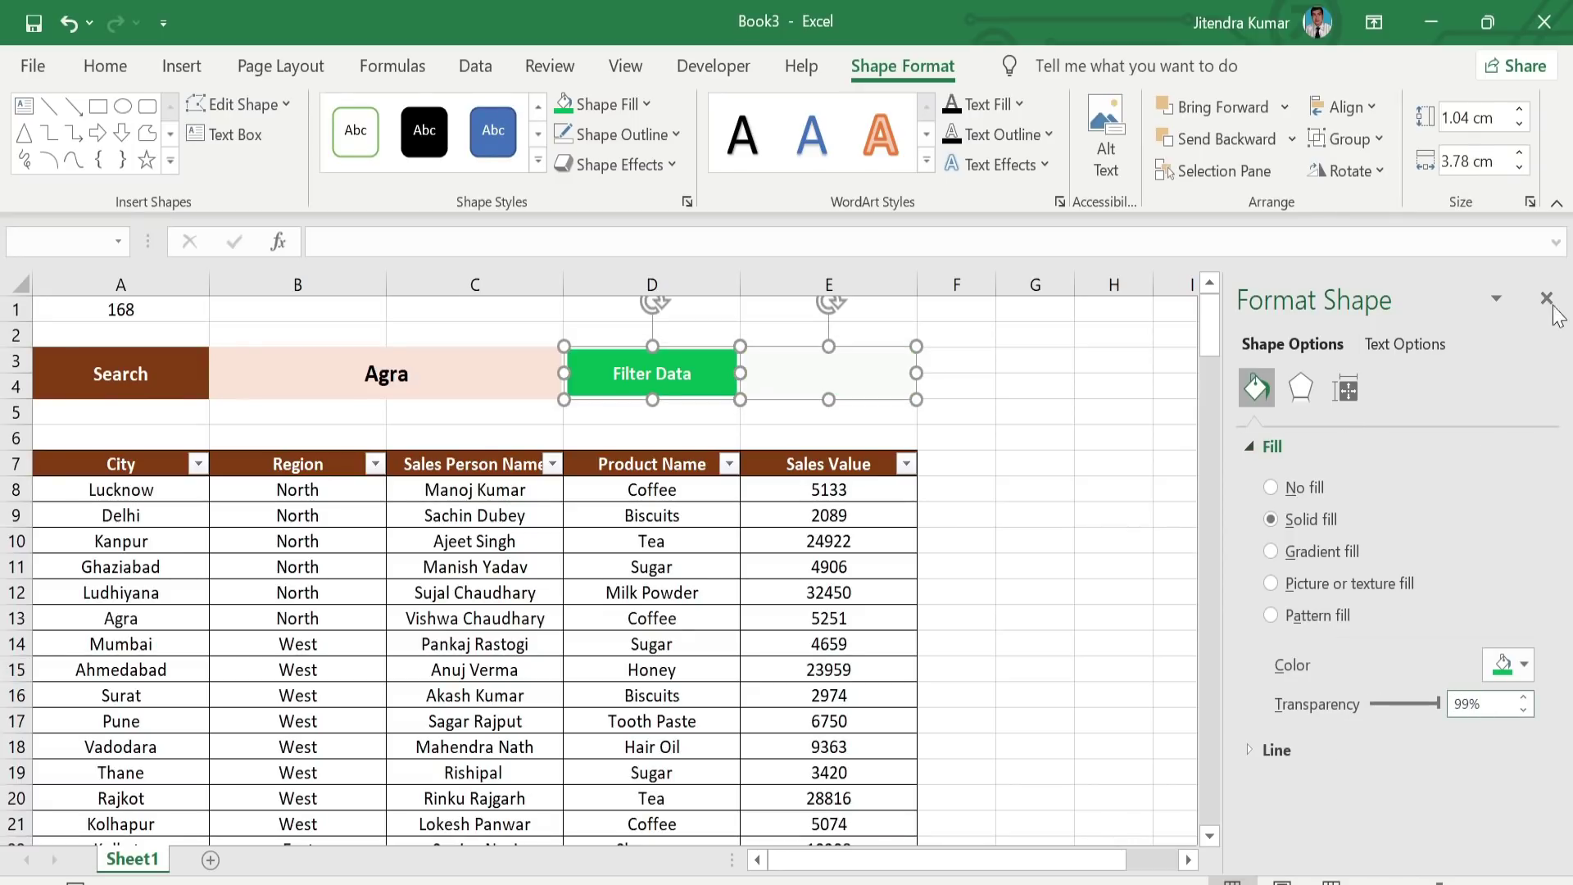
pyautogui.click(1546, 298)
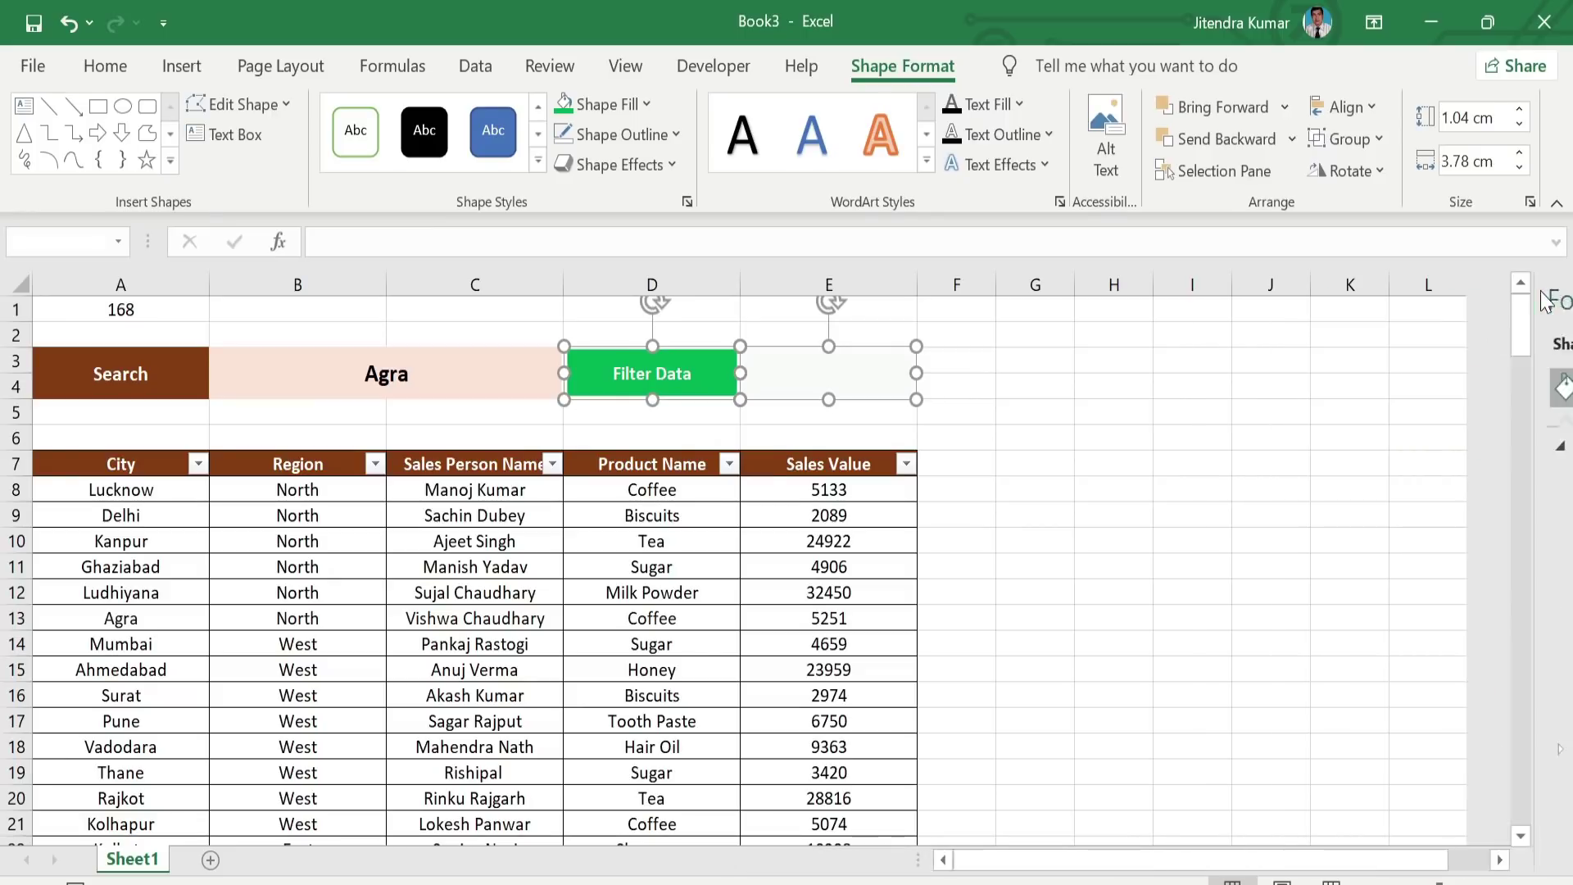
pyautogui.click(1022, 412)
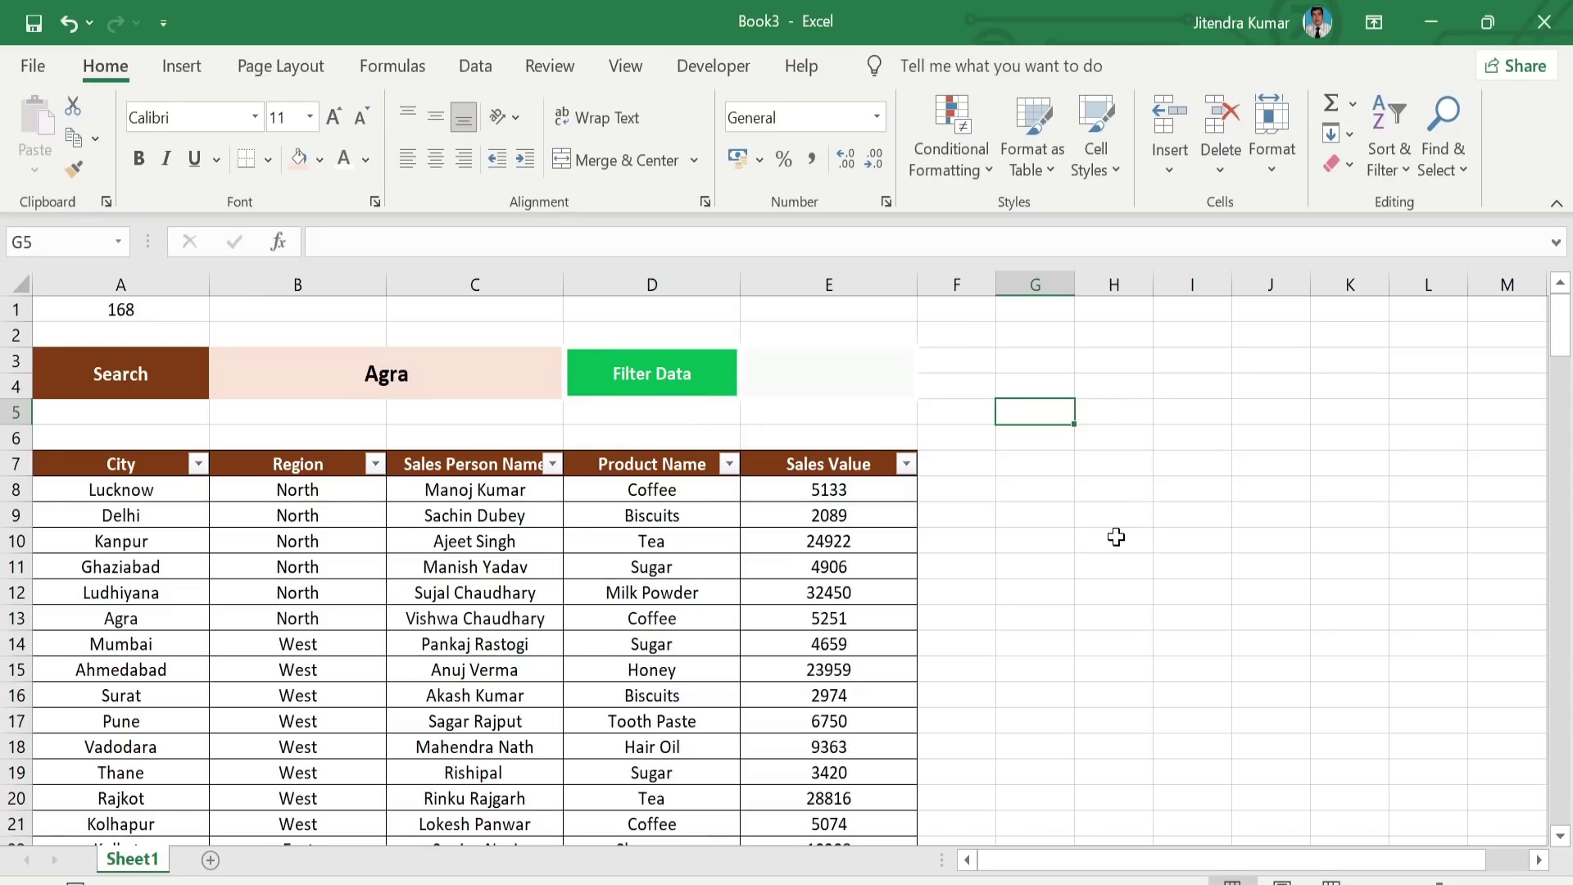
# - Turn off sheet gridlines and make the 168 in cell A1 white
pyautogui.click(627, 67)
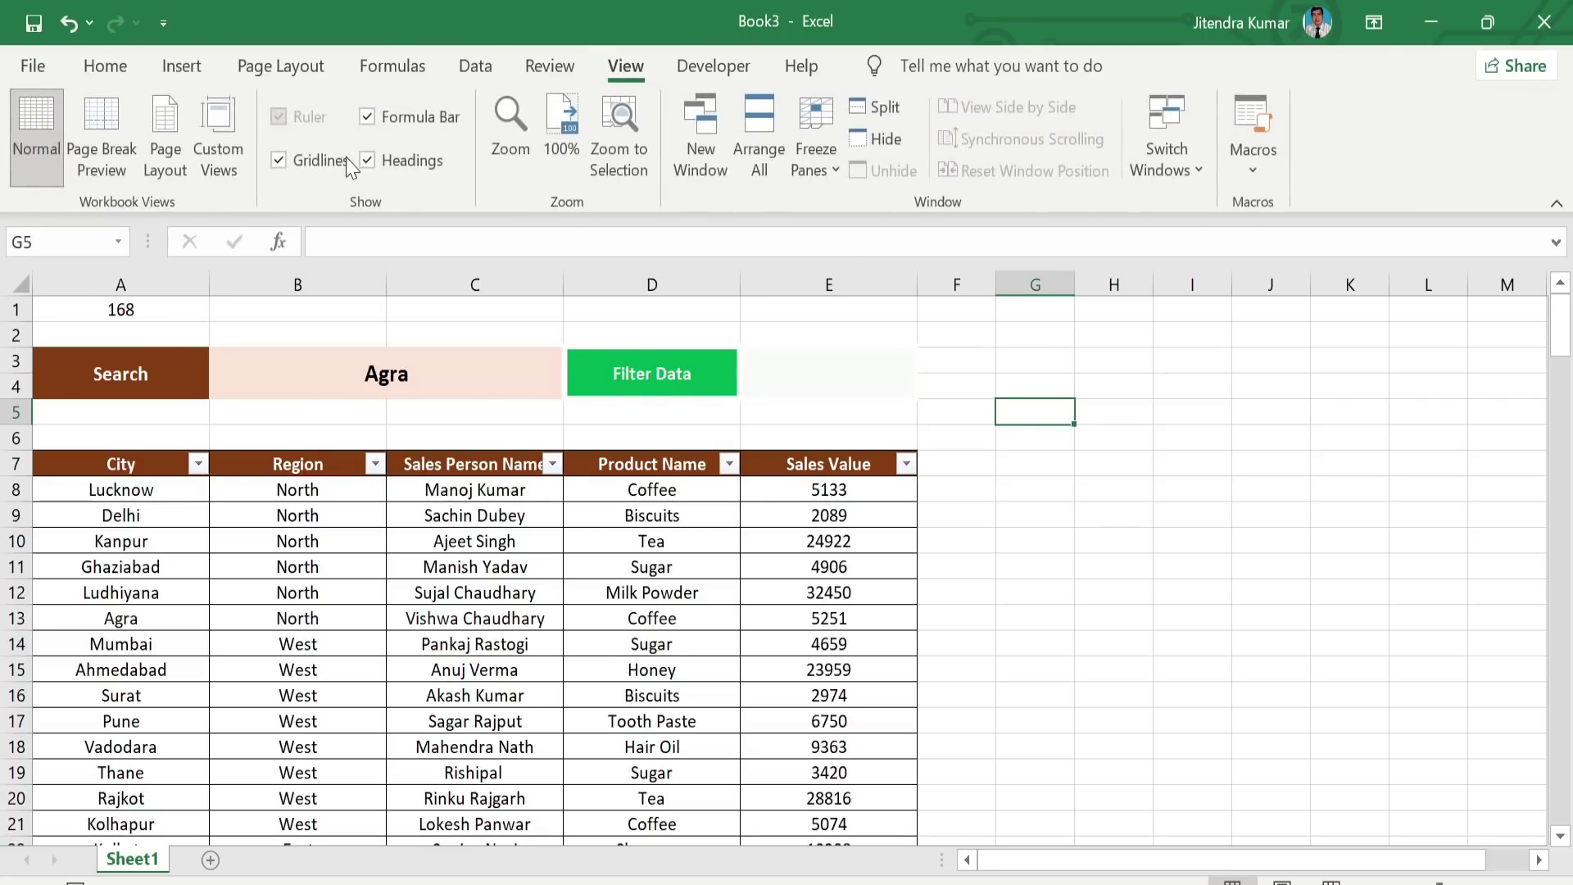
pyautogui.click(279, 161)
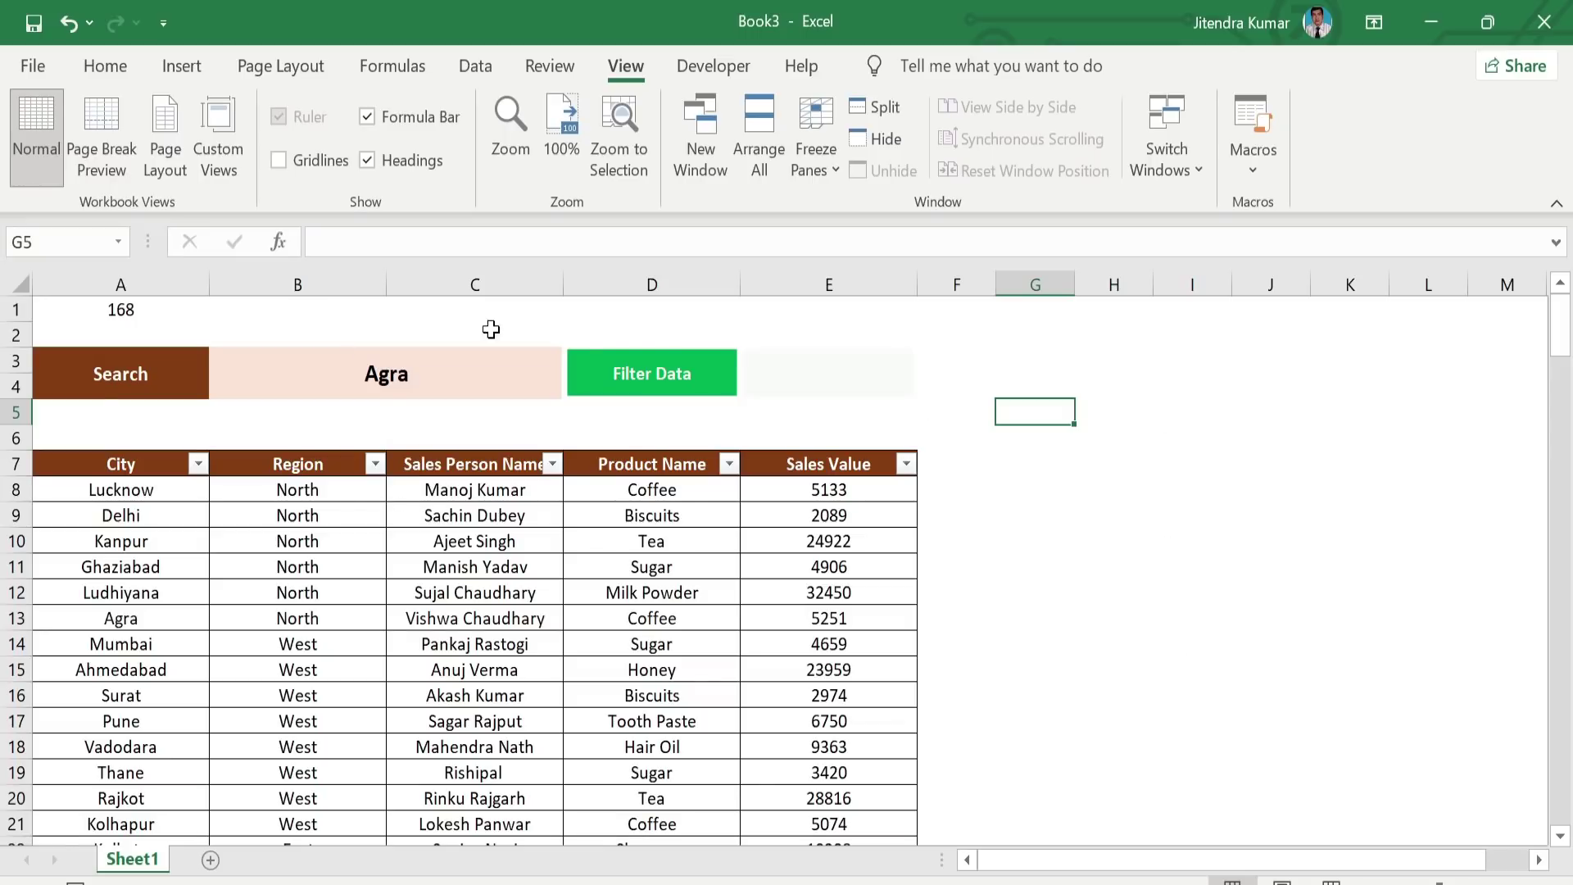
pyautogui.click(132, 309)
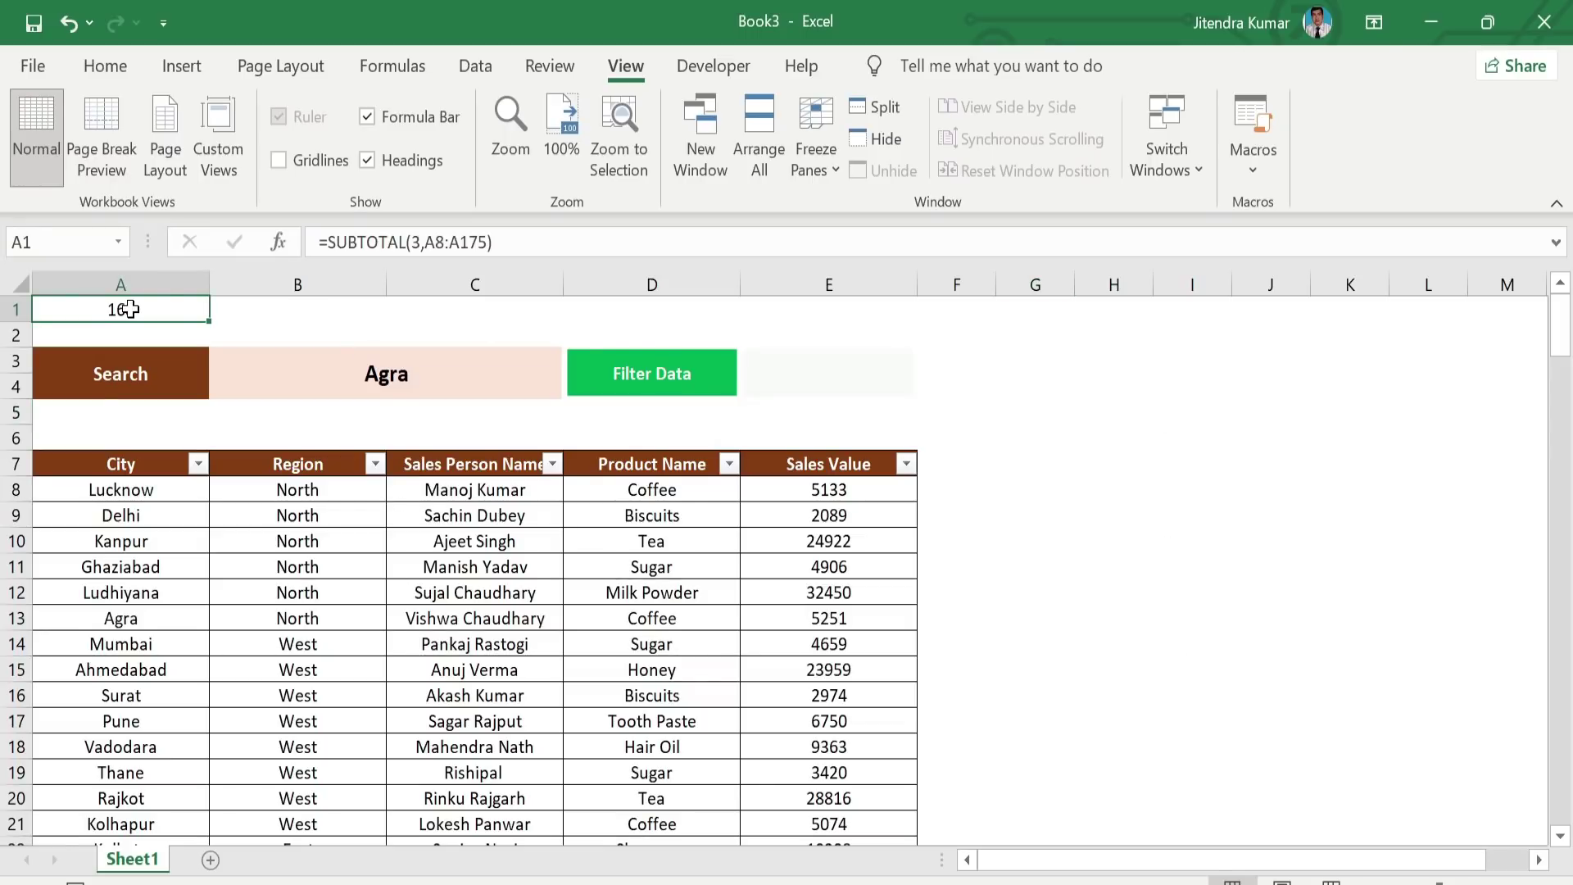
pyautogui.click(105, 66)
pyautogui.click(344, 158)
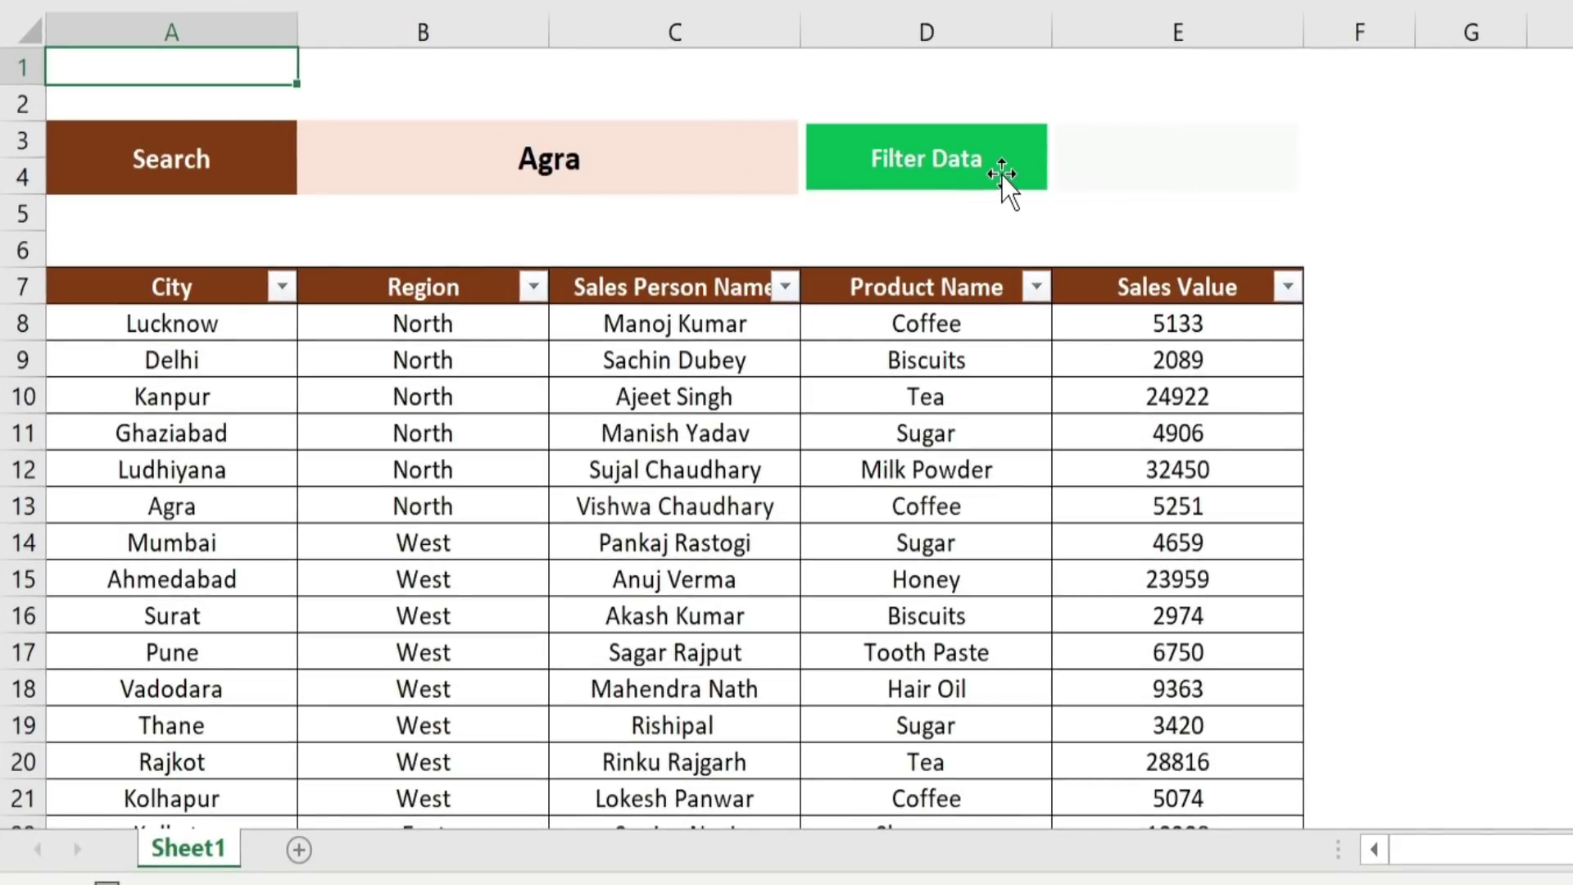
# - Assign Macro1 to the green Filter Data shape, then select the pale shape over E3:E4
pyautogui.rightClick(1001, 175)
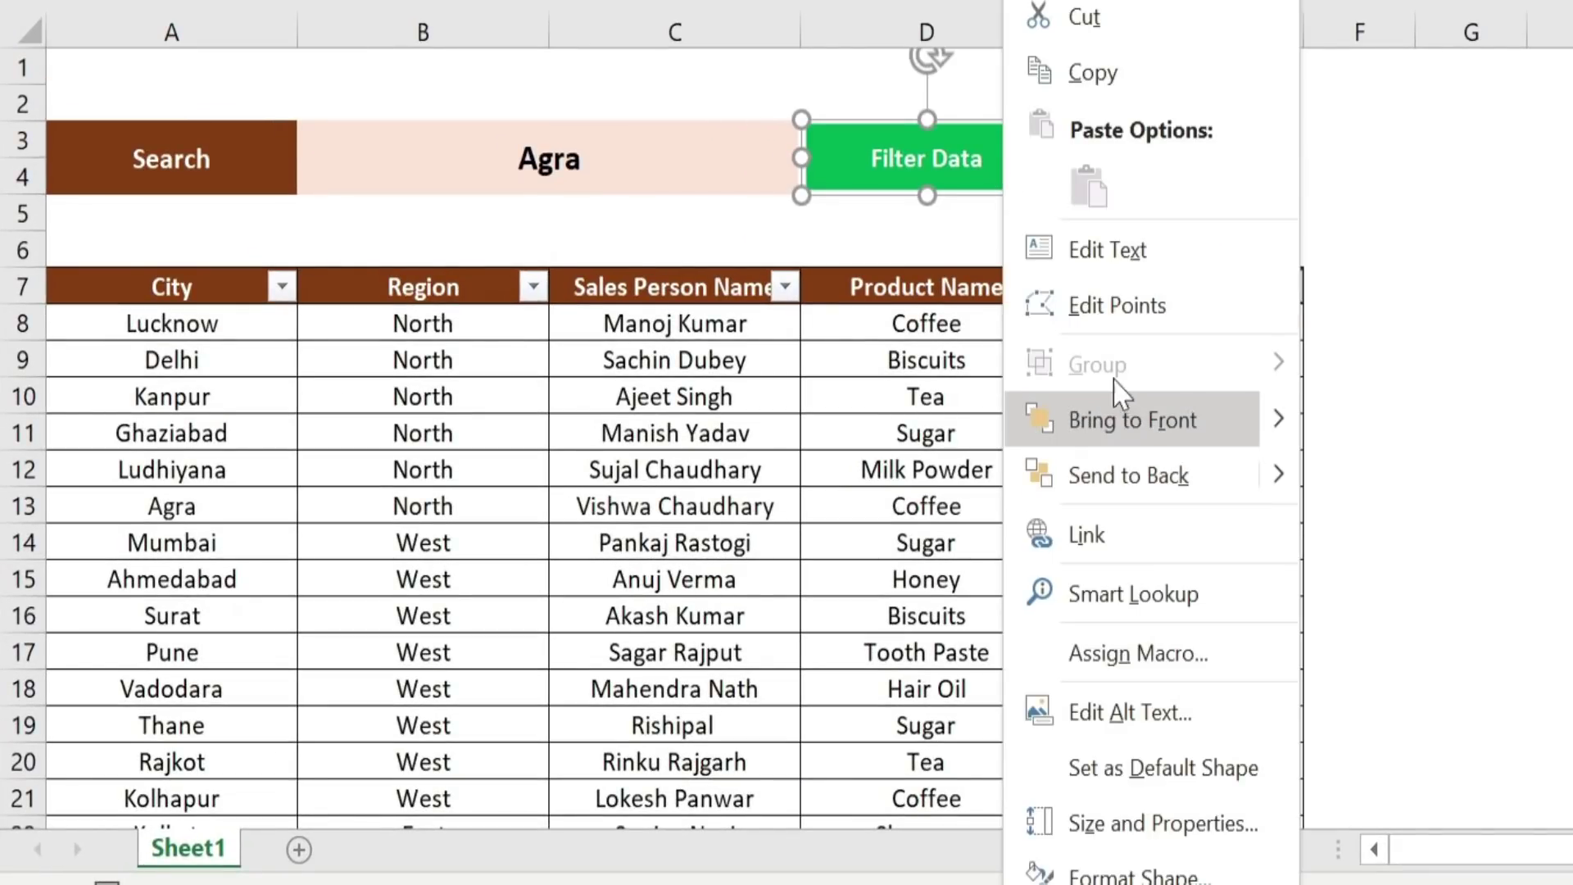
pyautogui.click(1135, 656)
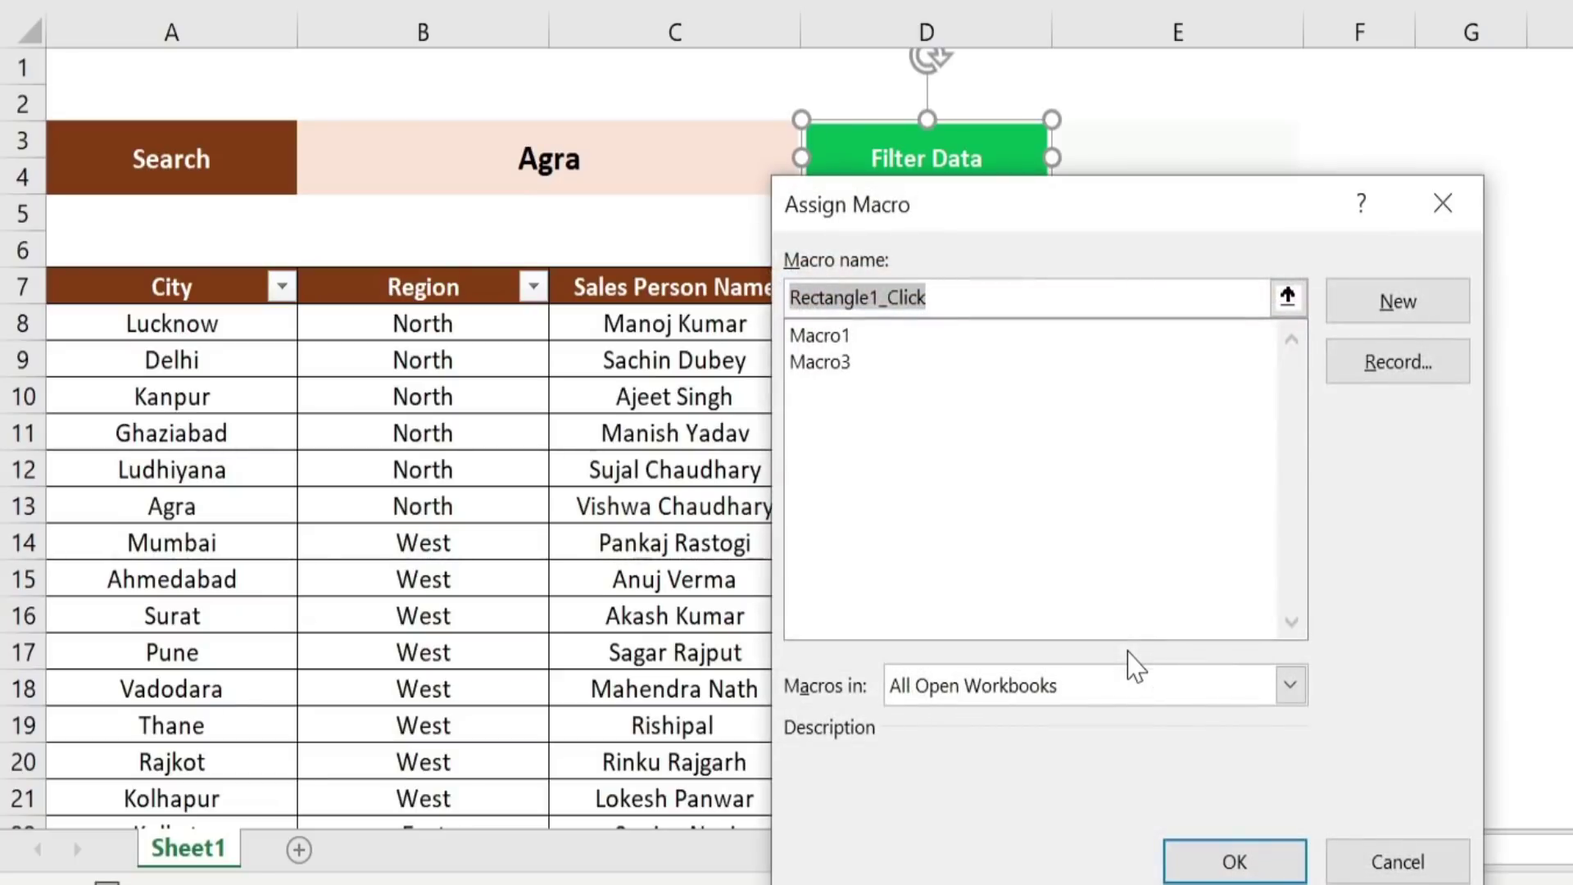
pyautogui.click(819, 336)
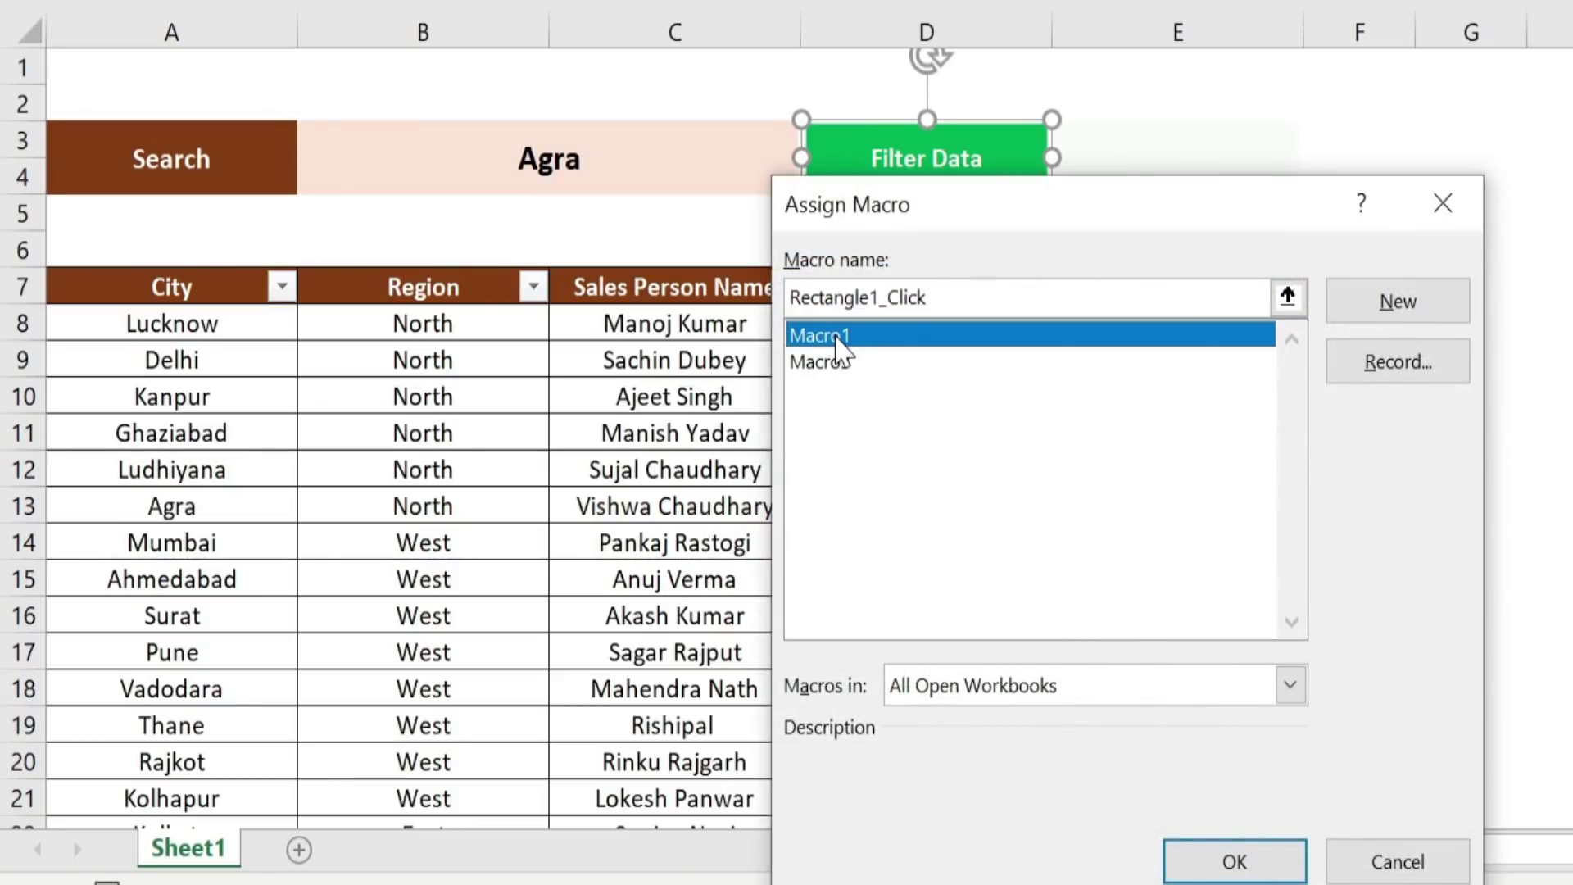
pyautogui.click(1266, 861)
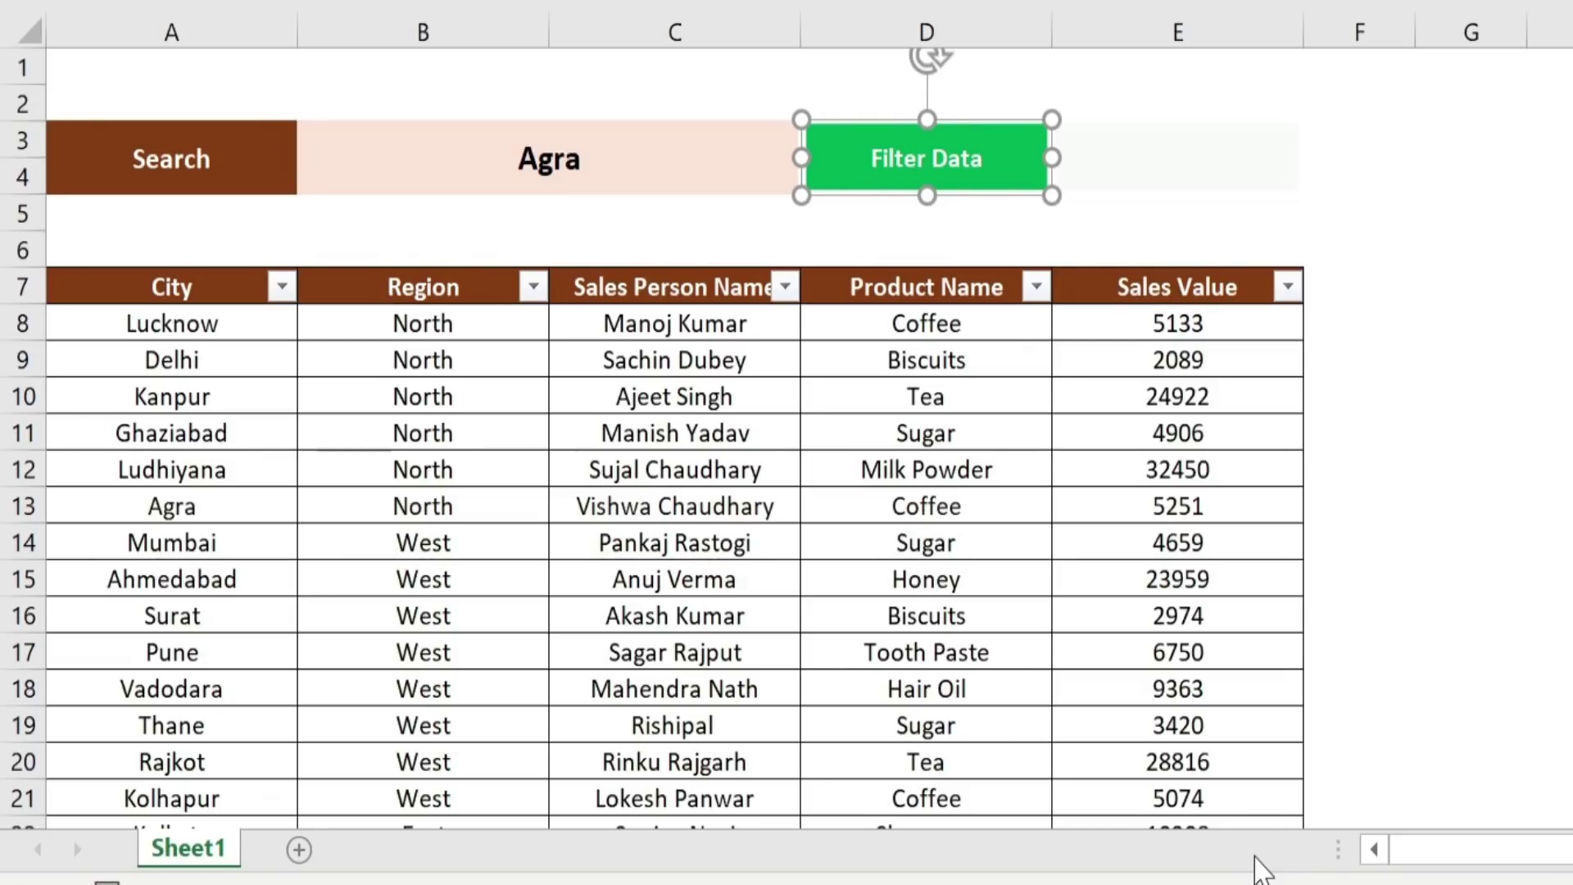
pyautogui.click(1241, 167)
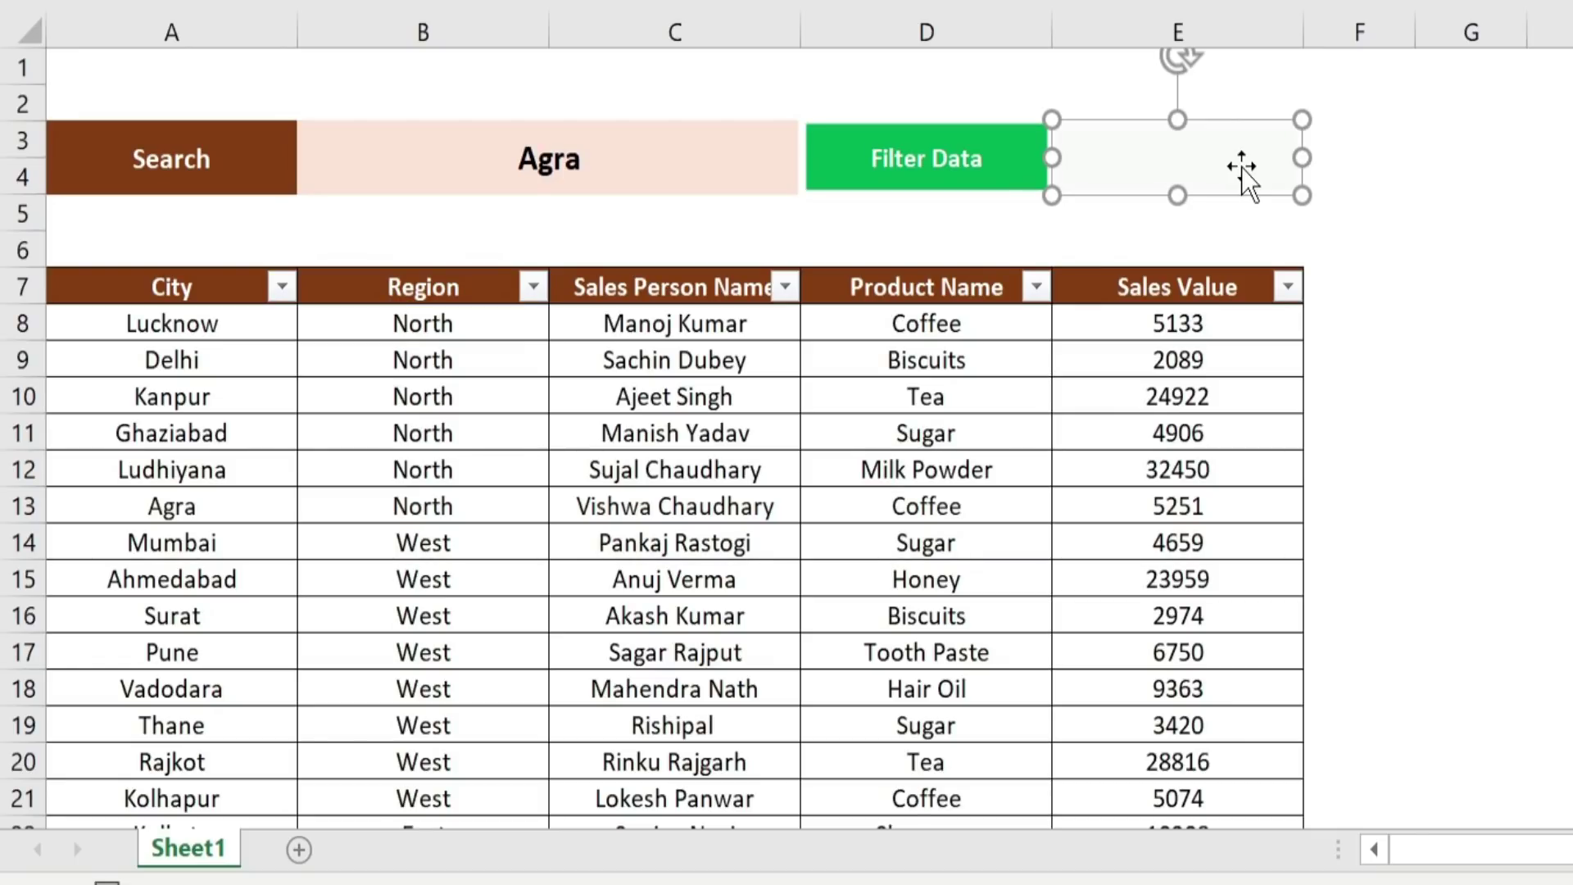
# - Assign Macro3, the filter-clearing macro, to the transparent shape over E3:E4
pyautogui.rightClick(1242, 167)
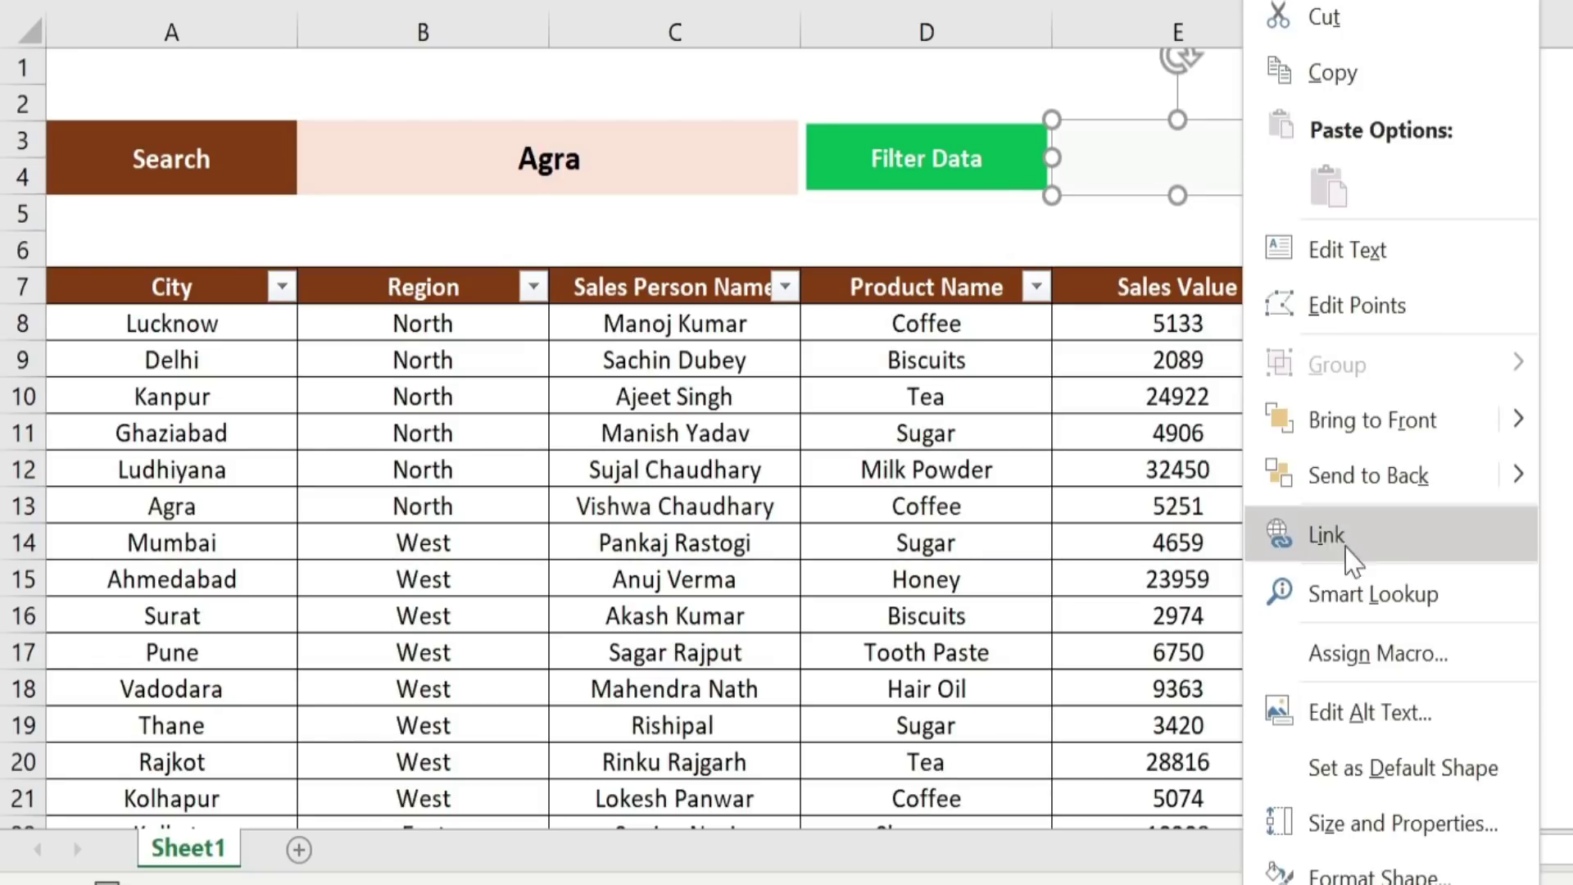
pyautogui.click(1371, 655)
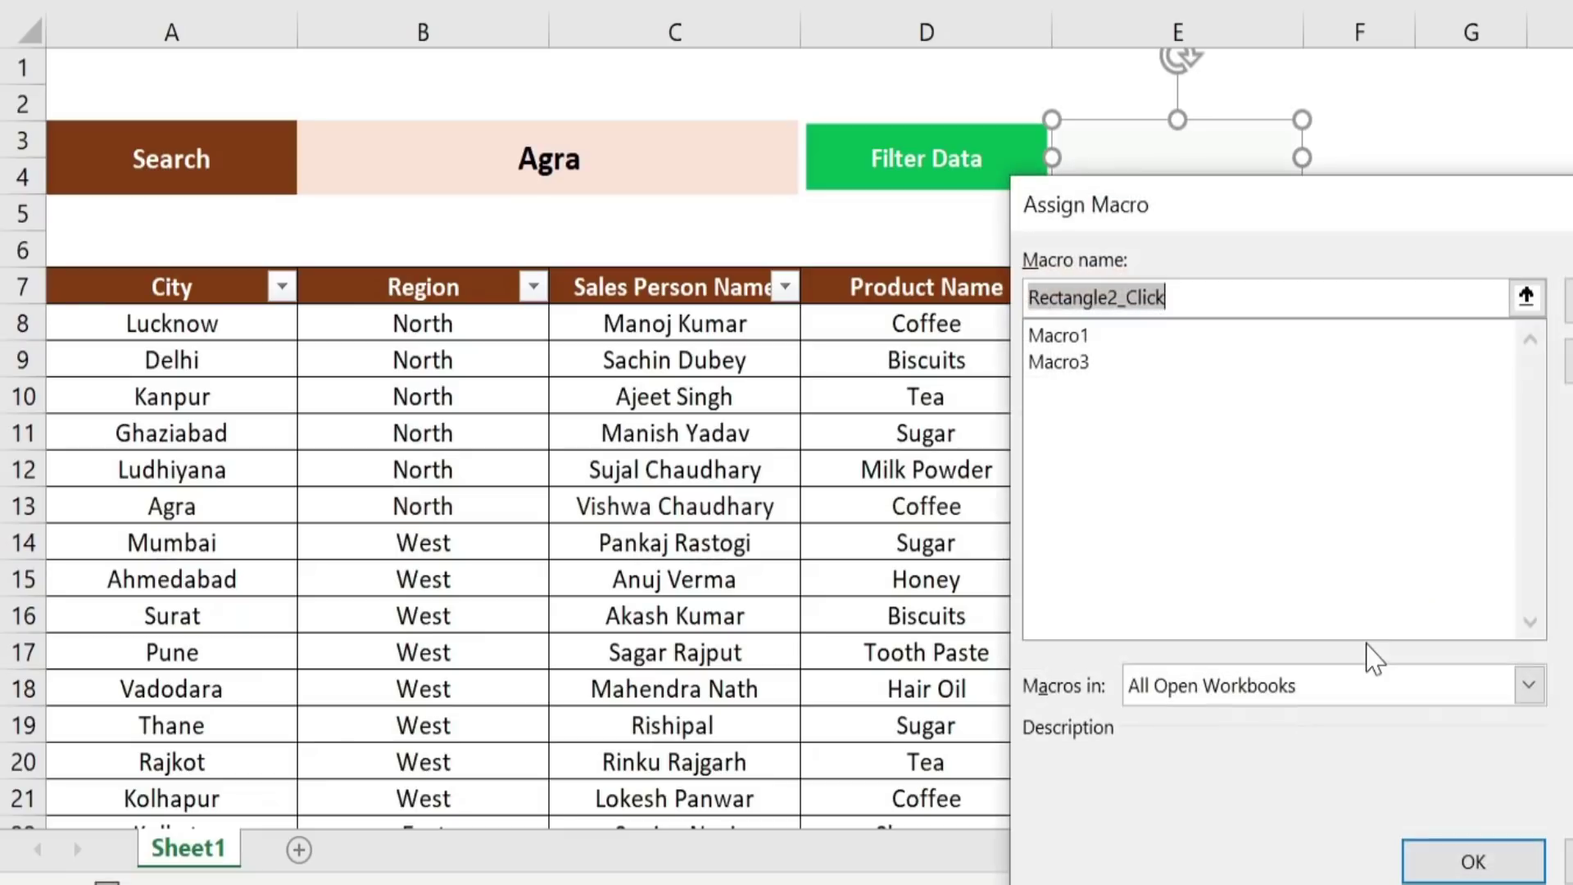
pyautogui.click(1082, 367)
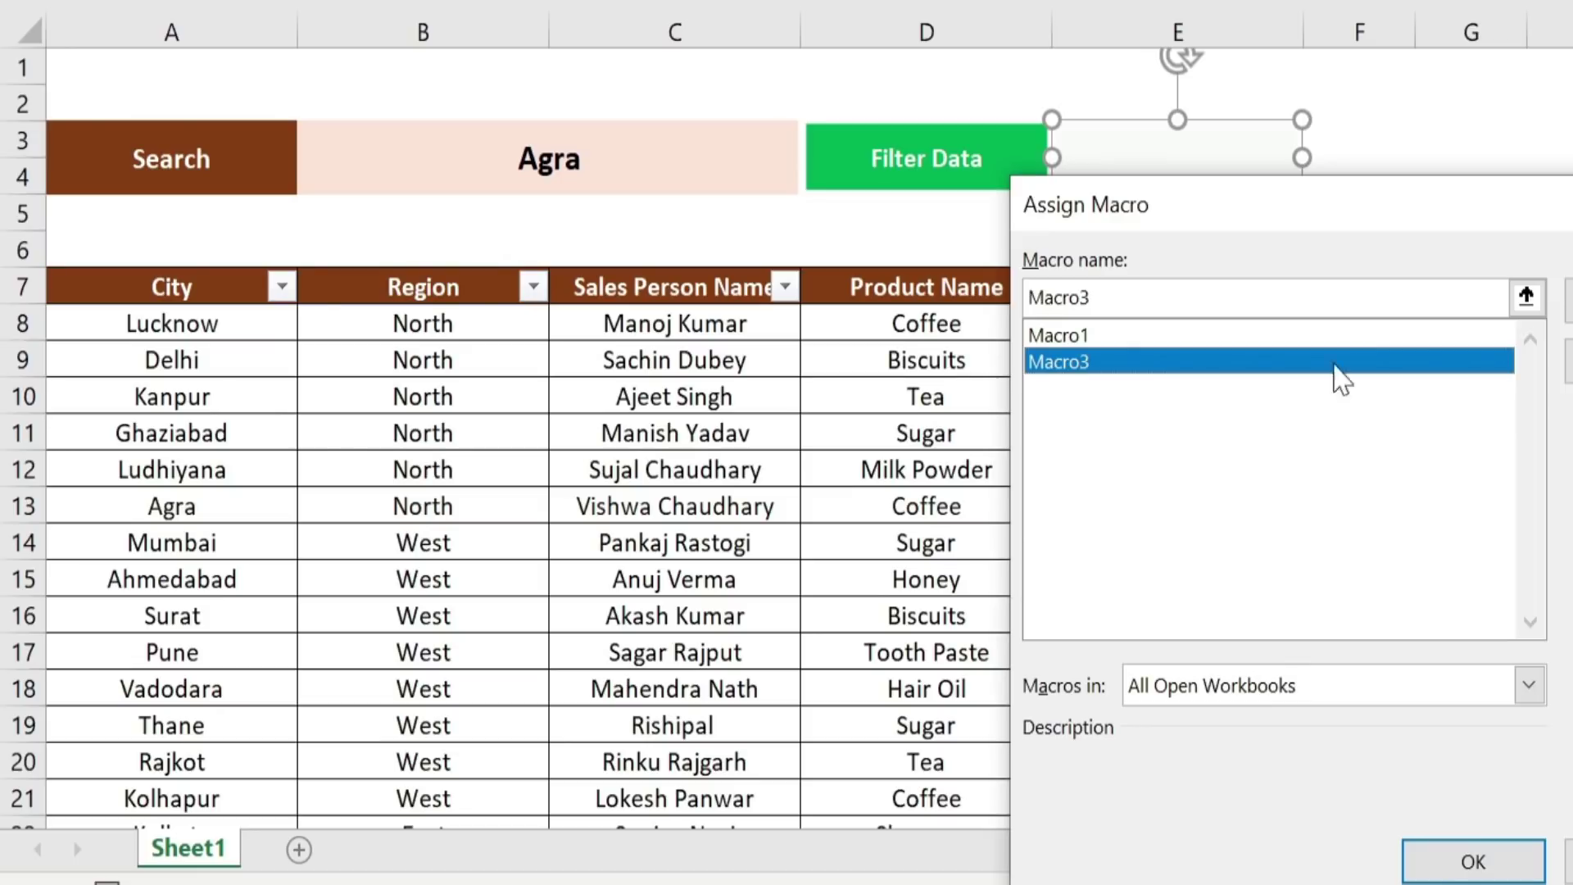
pyautogui.click(1481, 861)
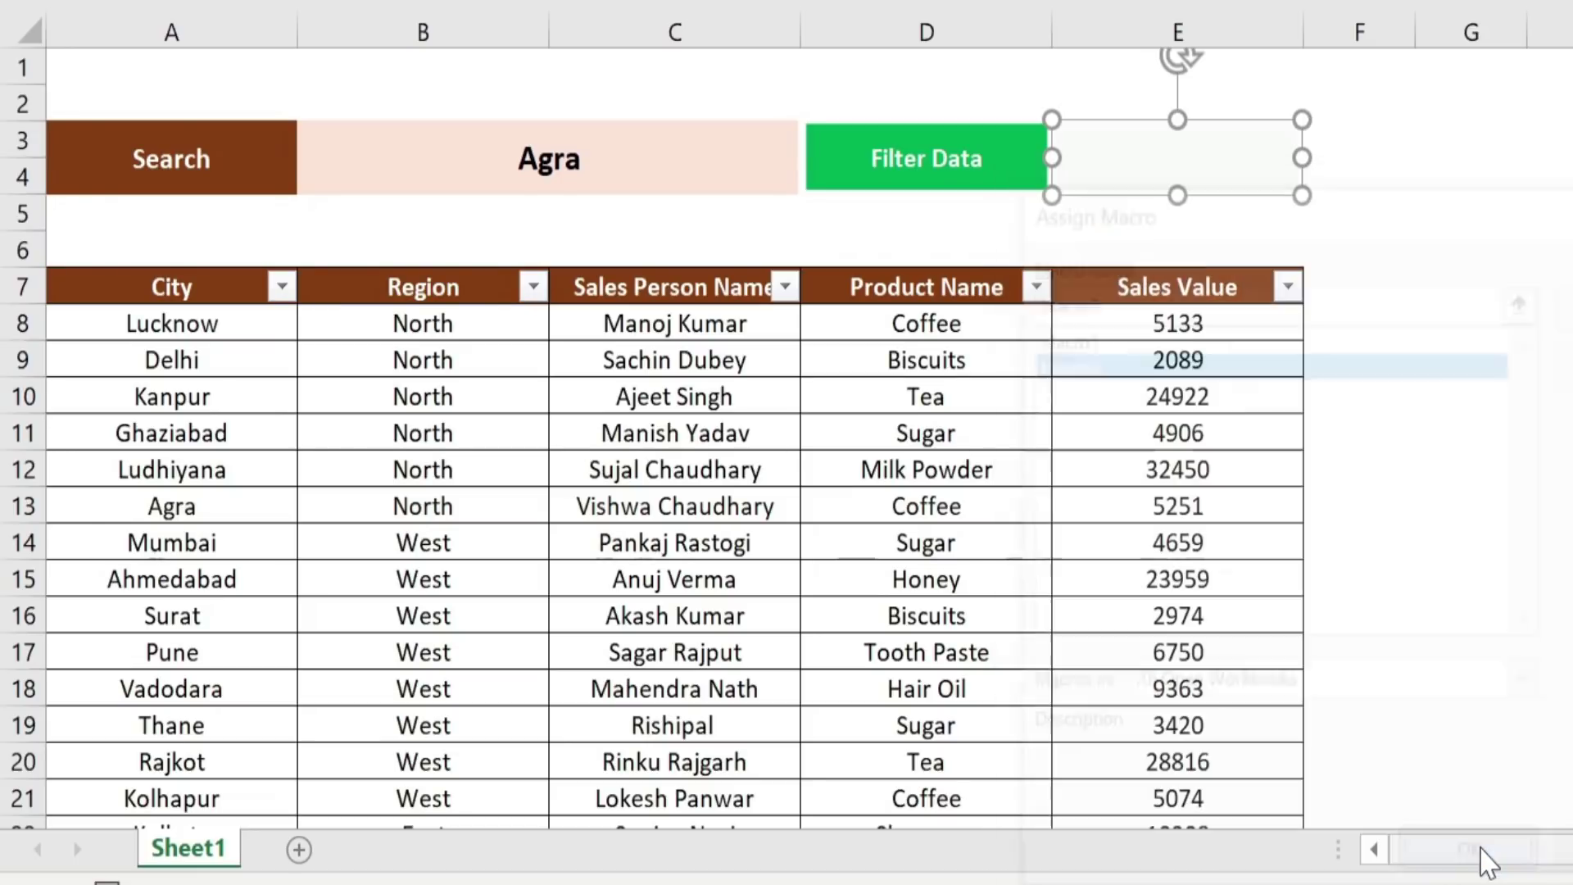
pyautogui.click(1549, 504)
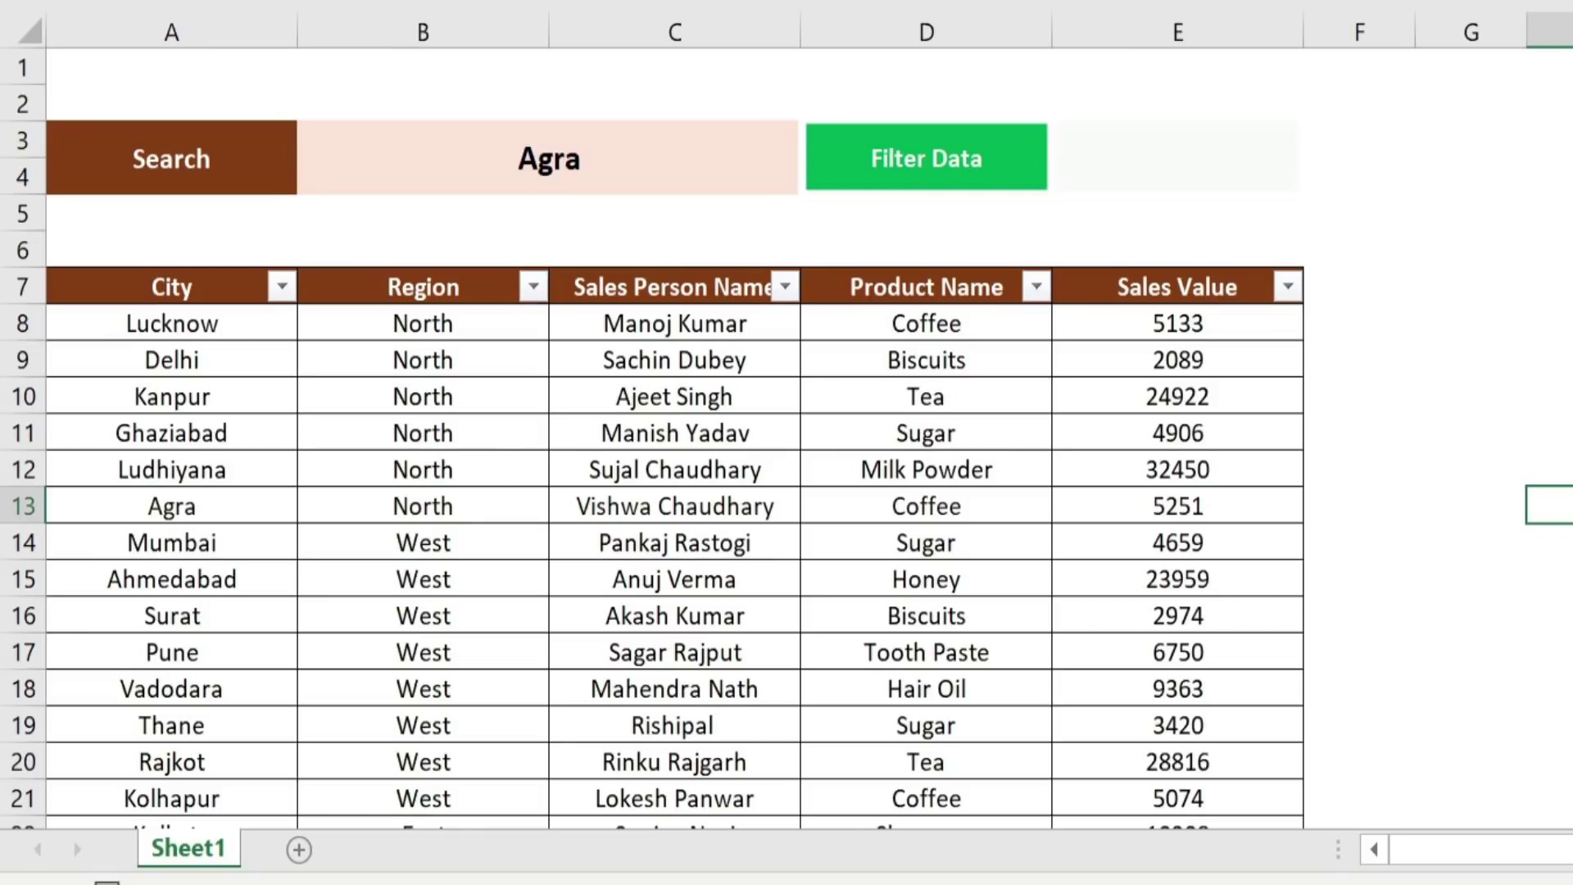
# - Test the buttons: search Lucknow in B3, filter the data, then clear the filter
pyautogui.click(652, 147)
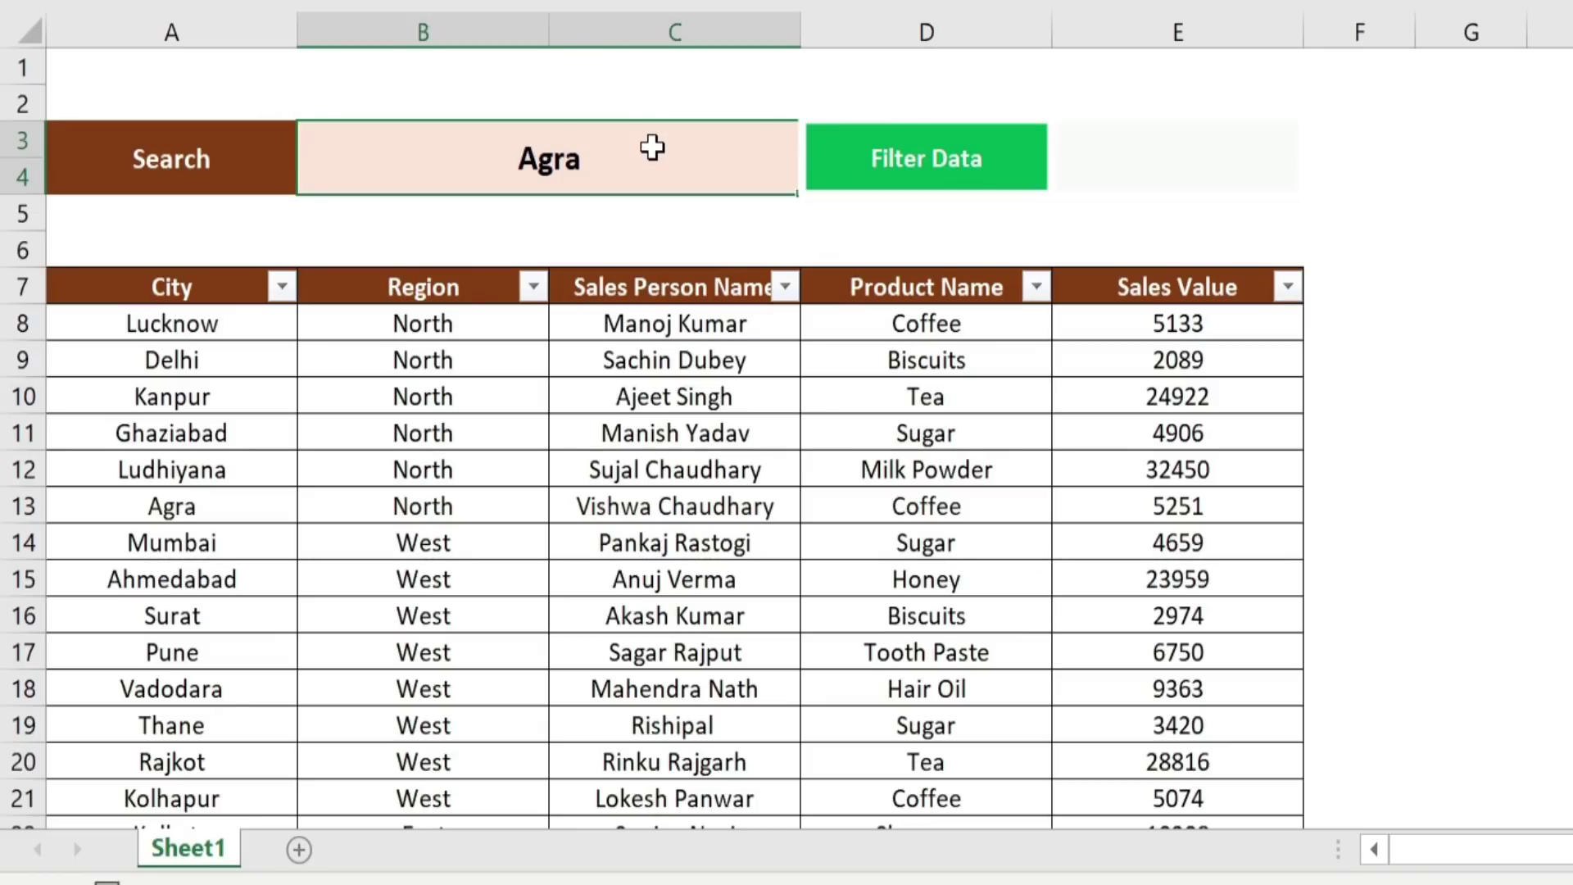
pyautogui.write('Luckn')
pyautogui.write('ow')
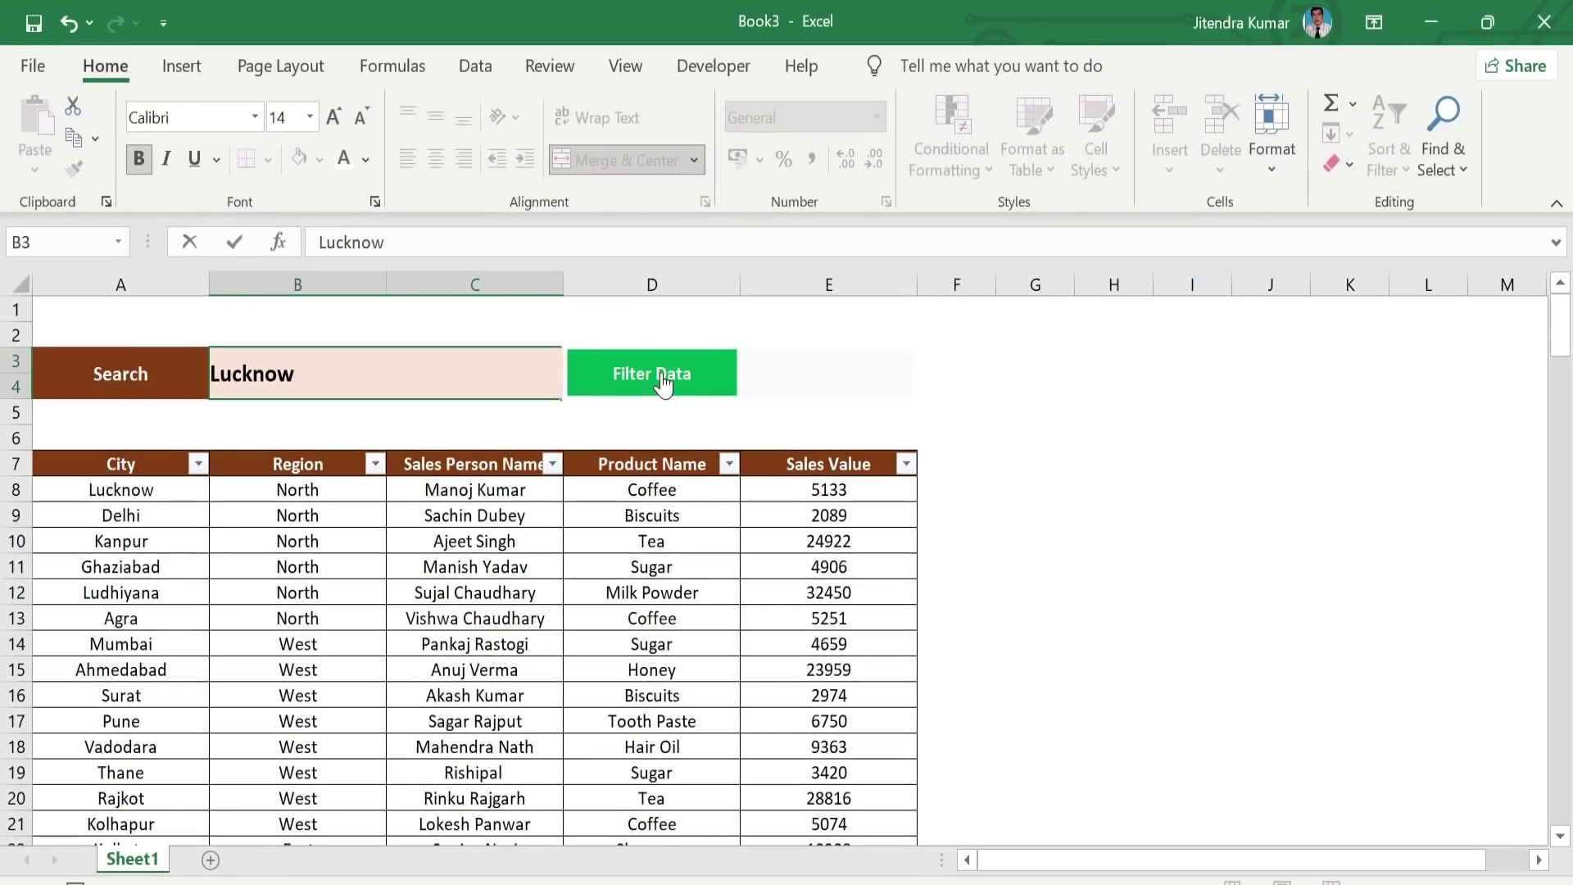
pyautogui.click(663, 382)
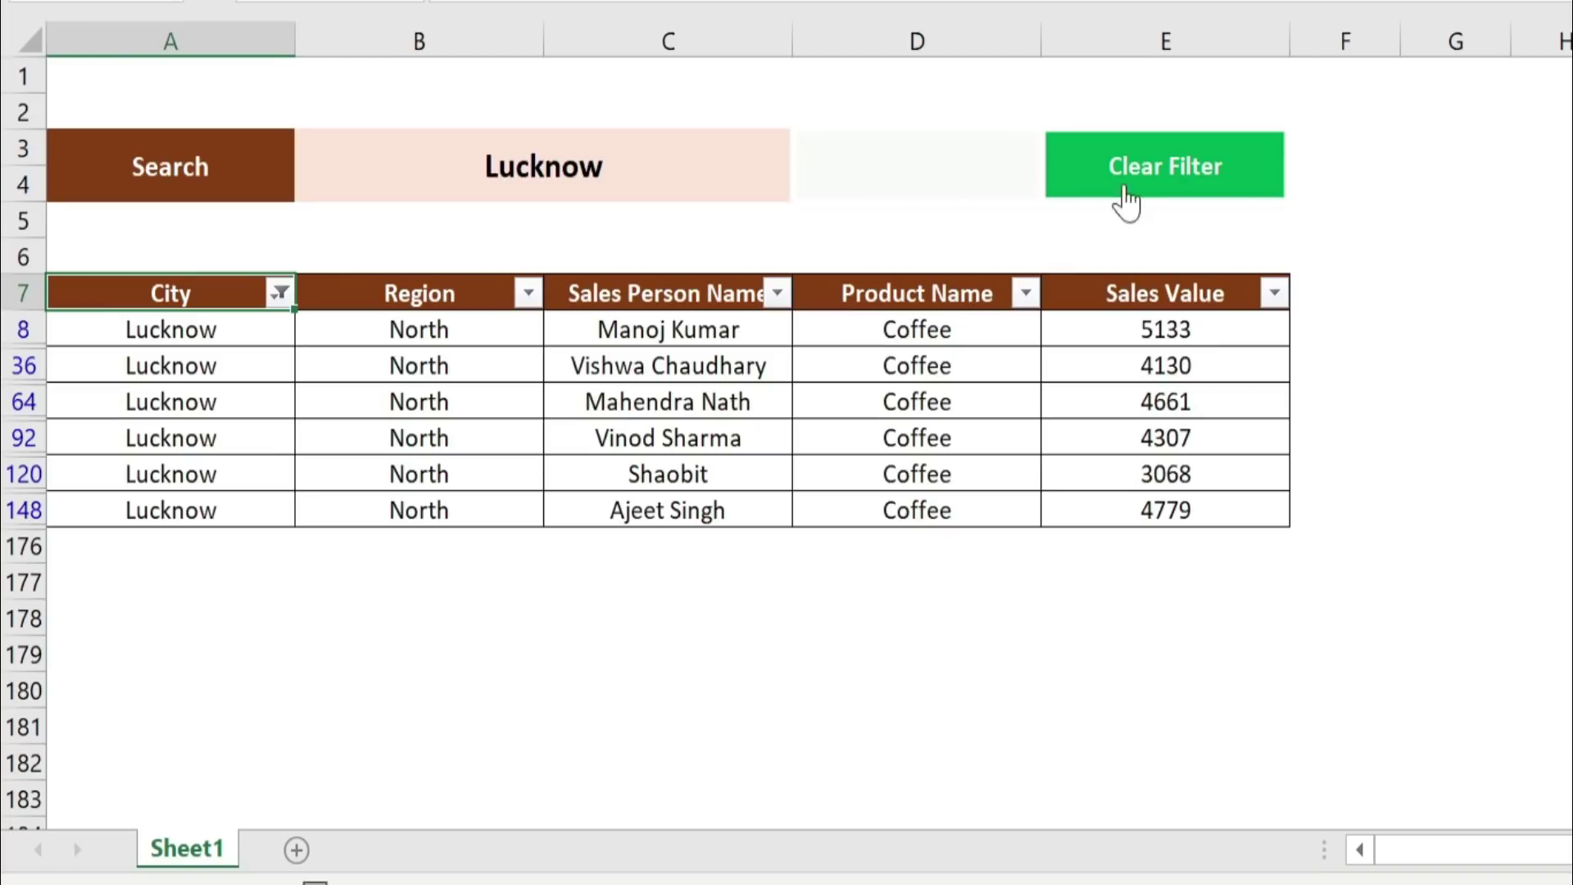
pyautogui.click(1186, 193)
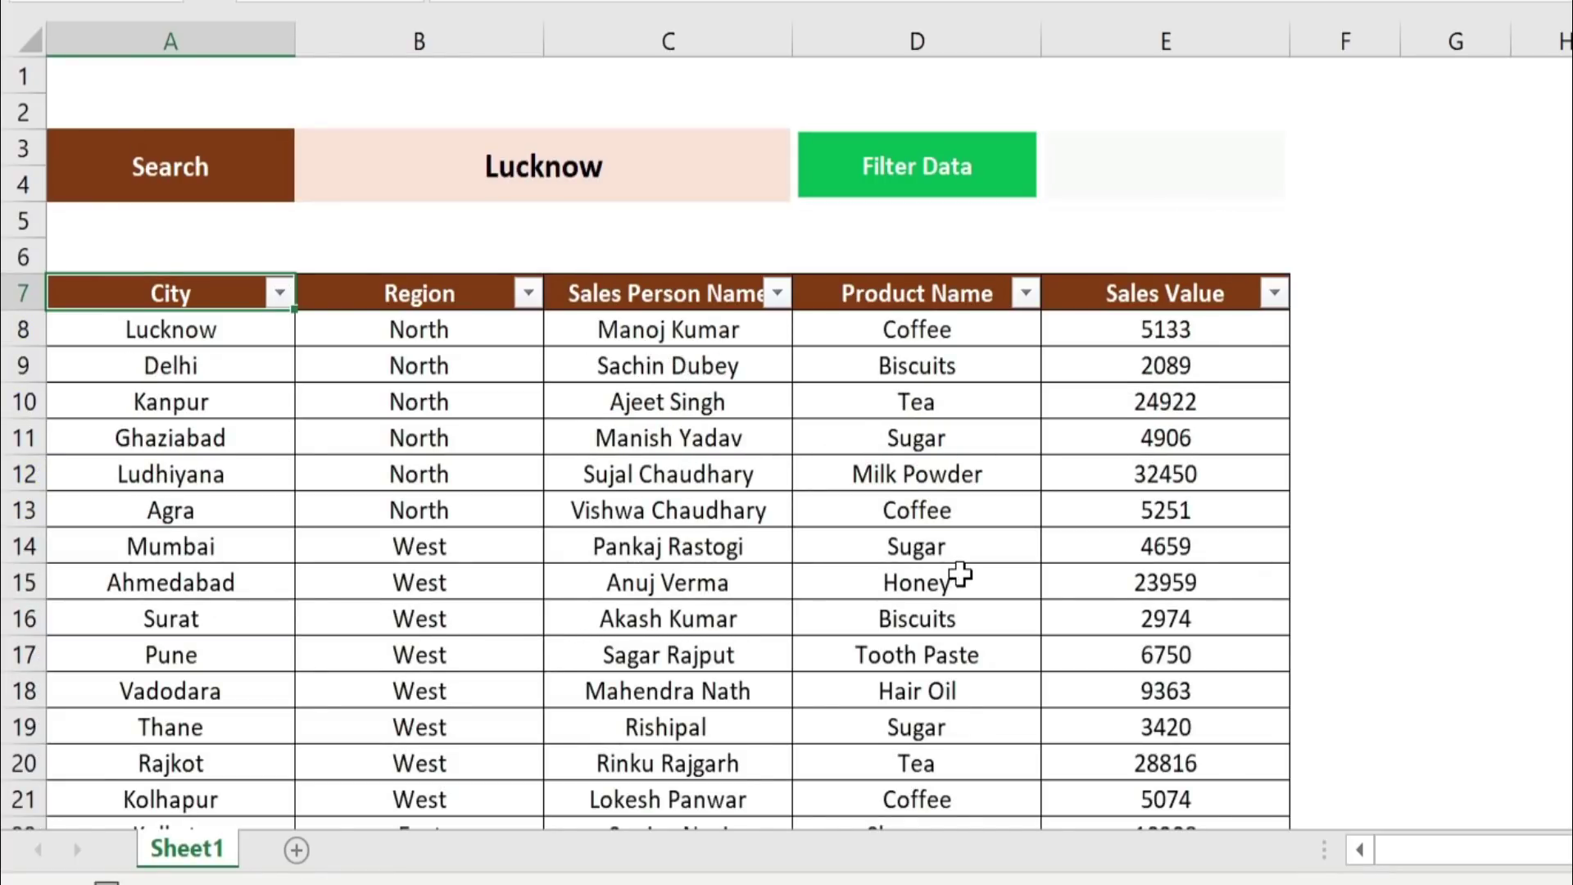
pyautogui.click(1349, 516)
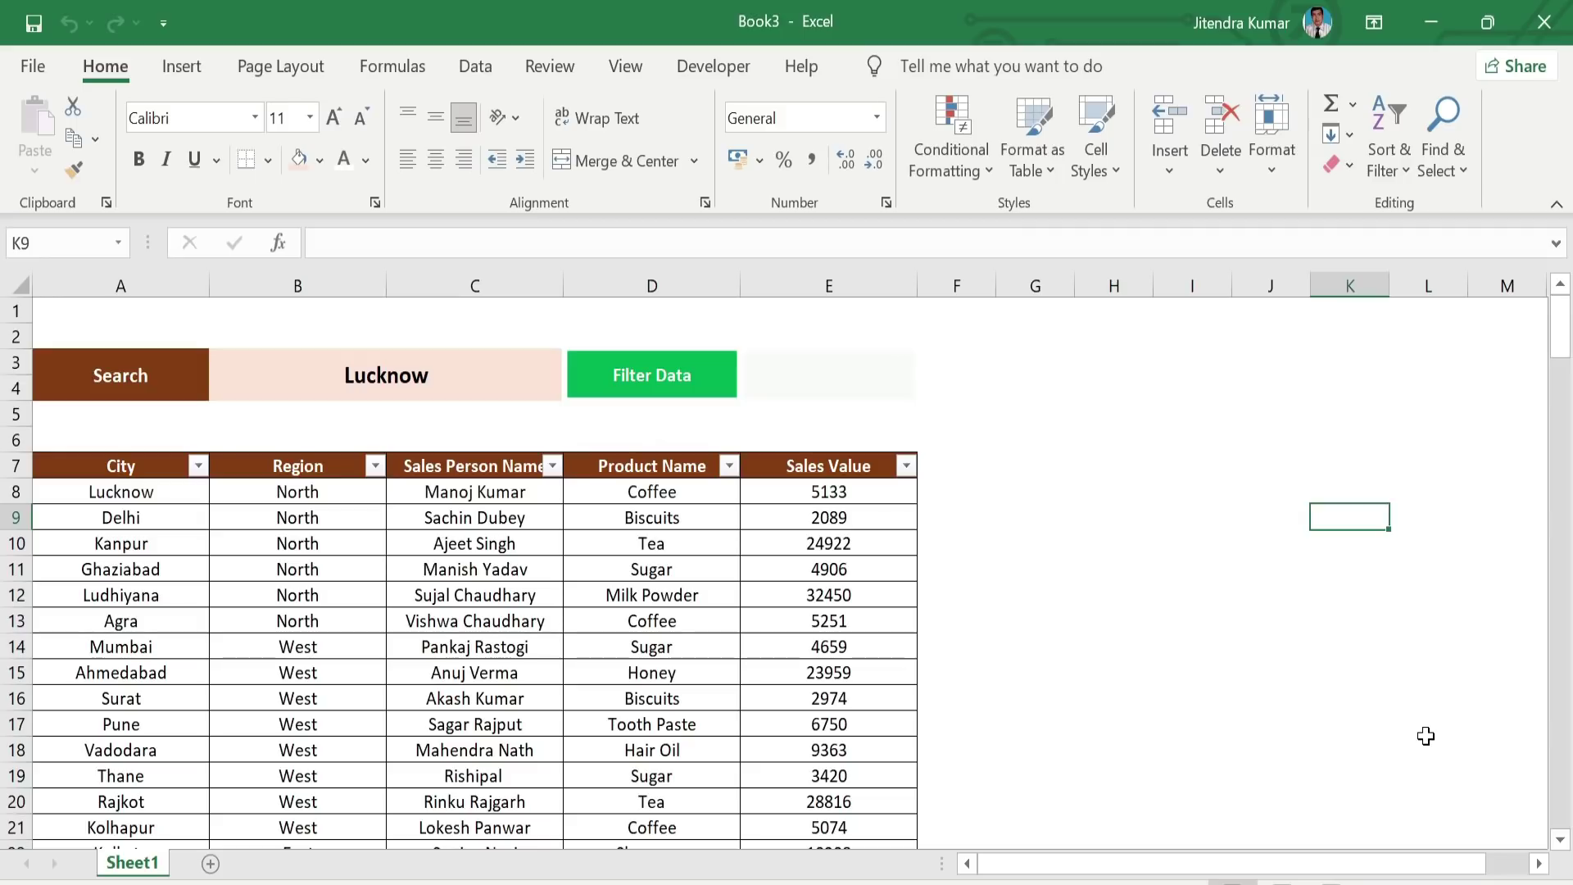
# - Save Book3 as Excel Macro-Enabled Workbook 'Filter Data New' in the Filter Data Automatically in Excel folder
pyautogui.click(35, 67)
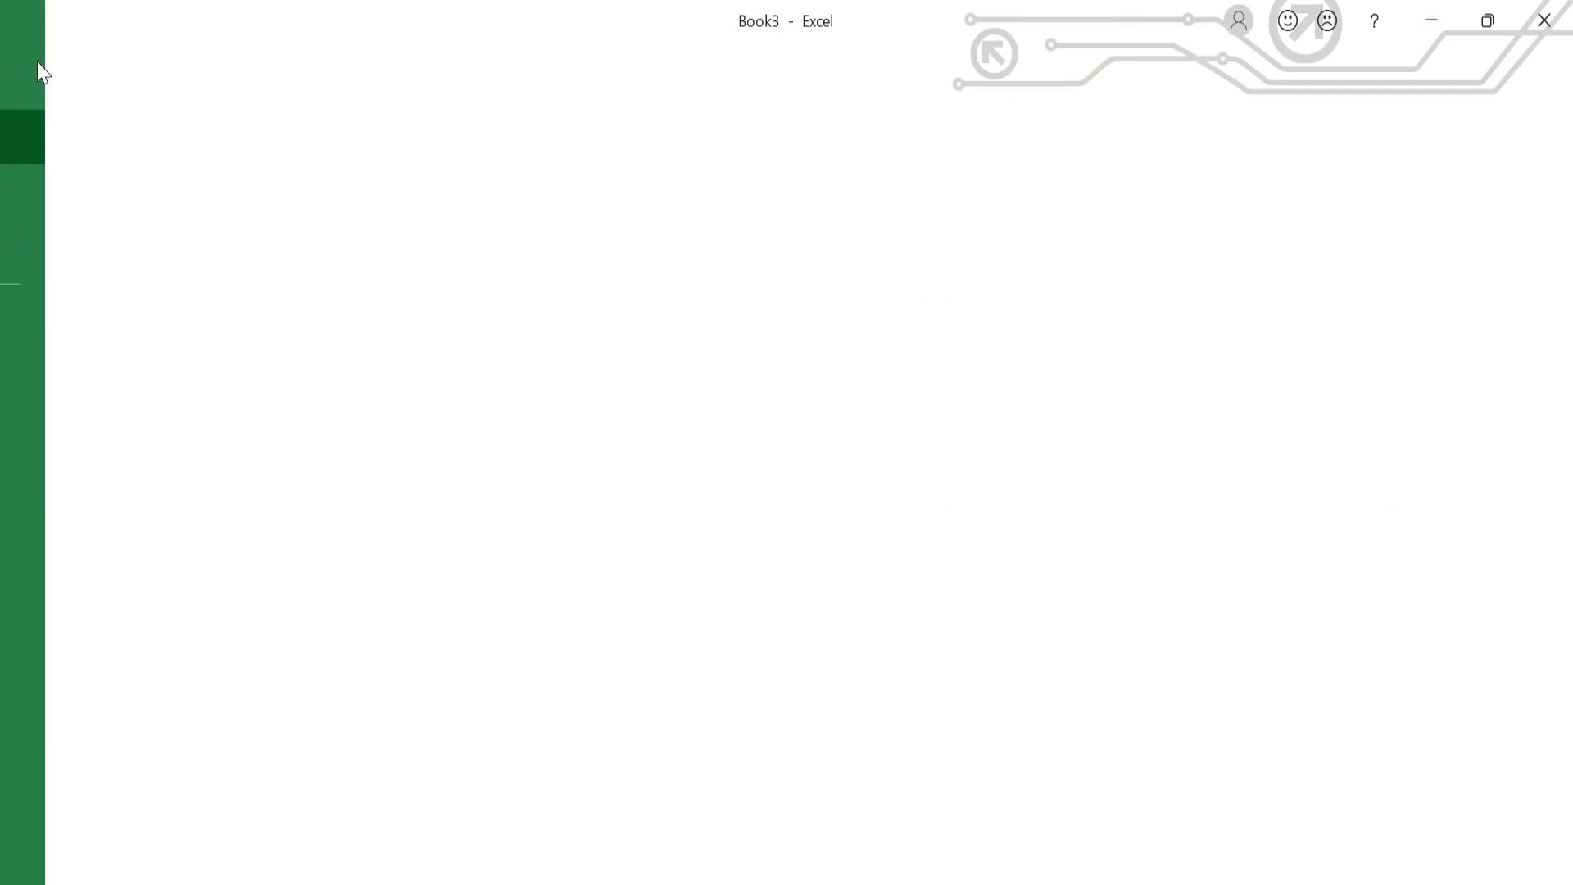
pyautogui.click(90, 449)
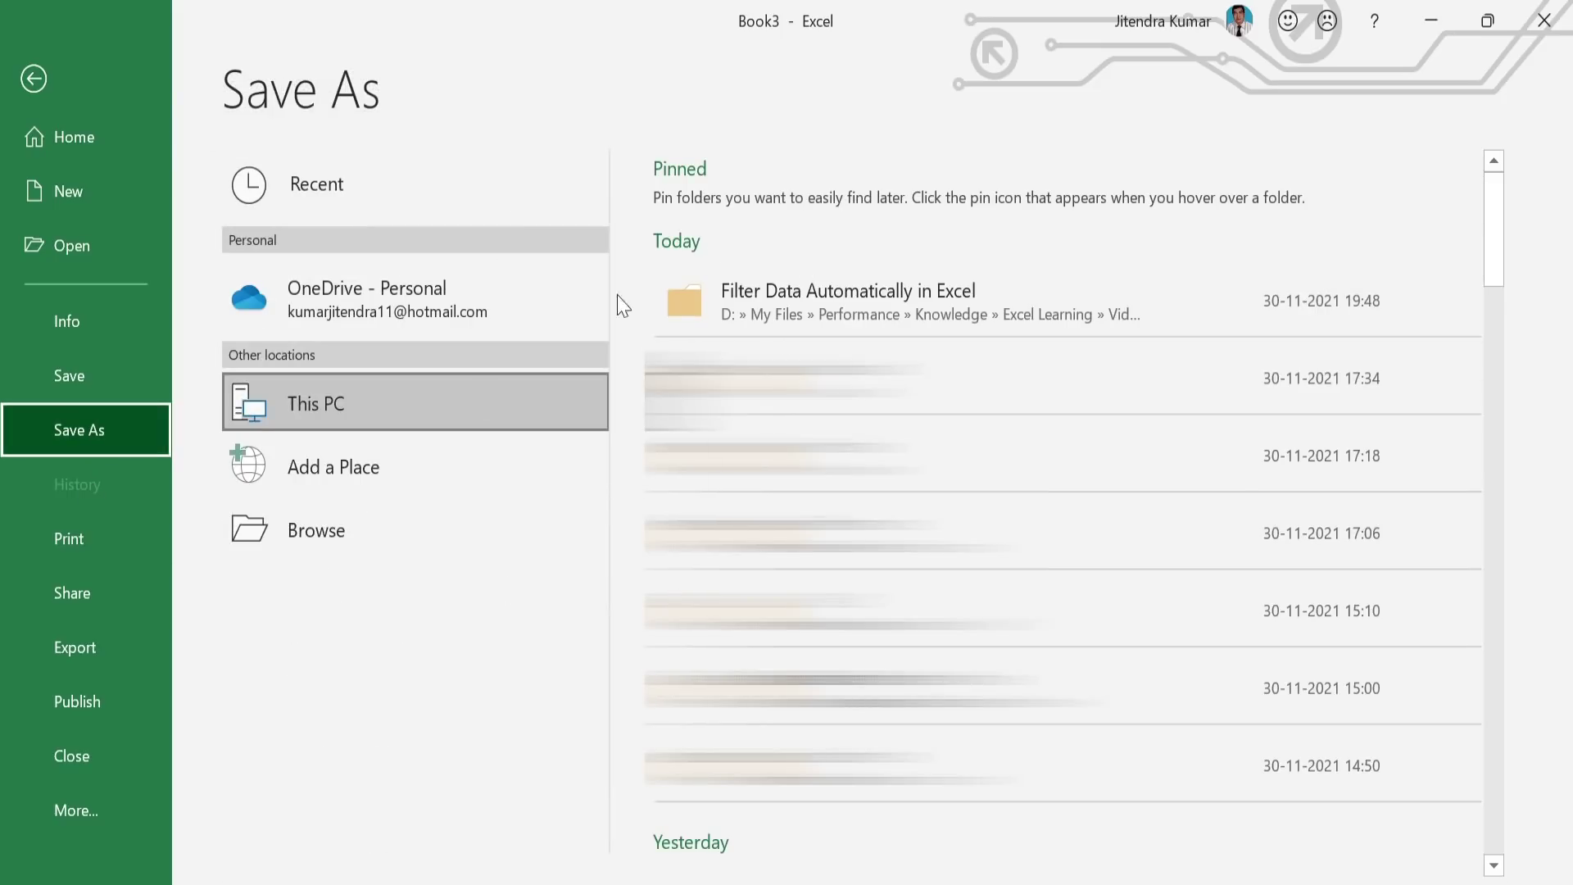
pyautogui.moveTo(848, 300)
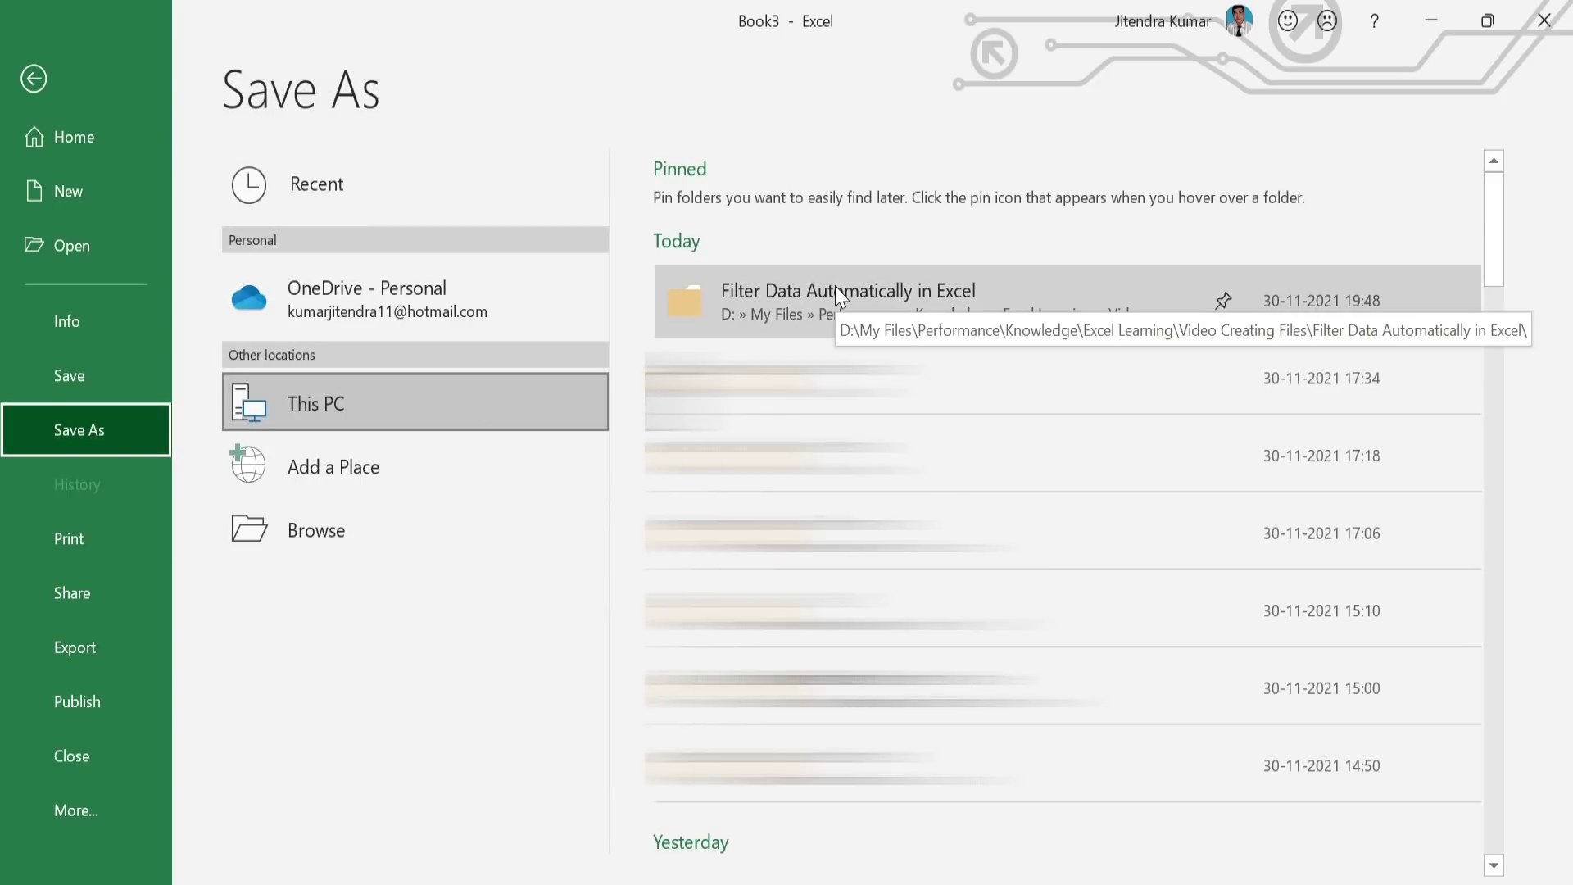
pyautogui.click(836, 287)
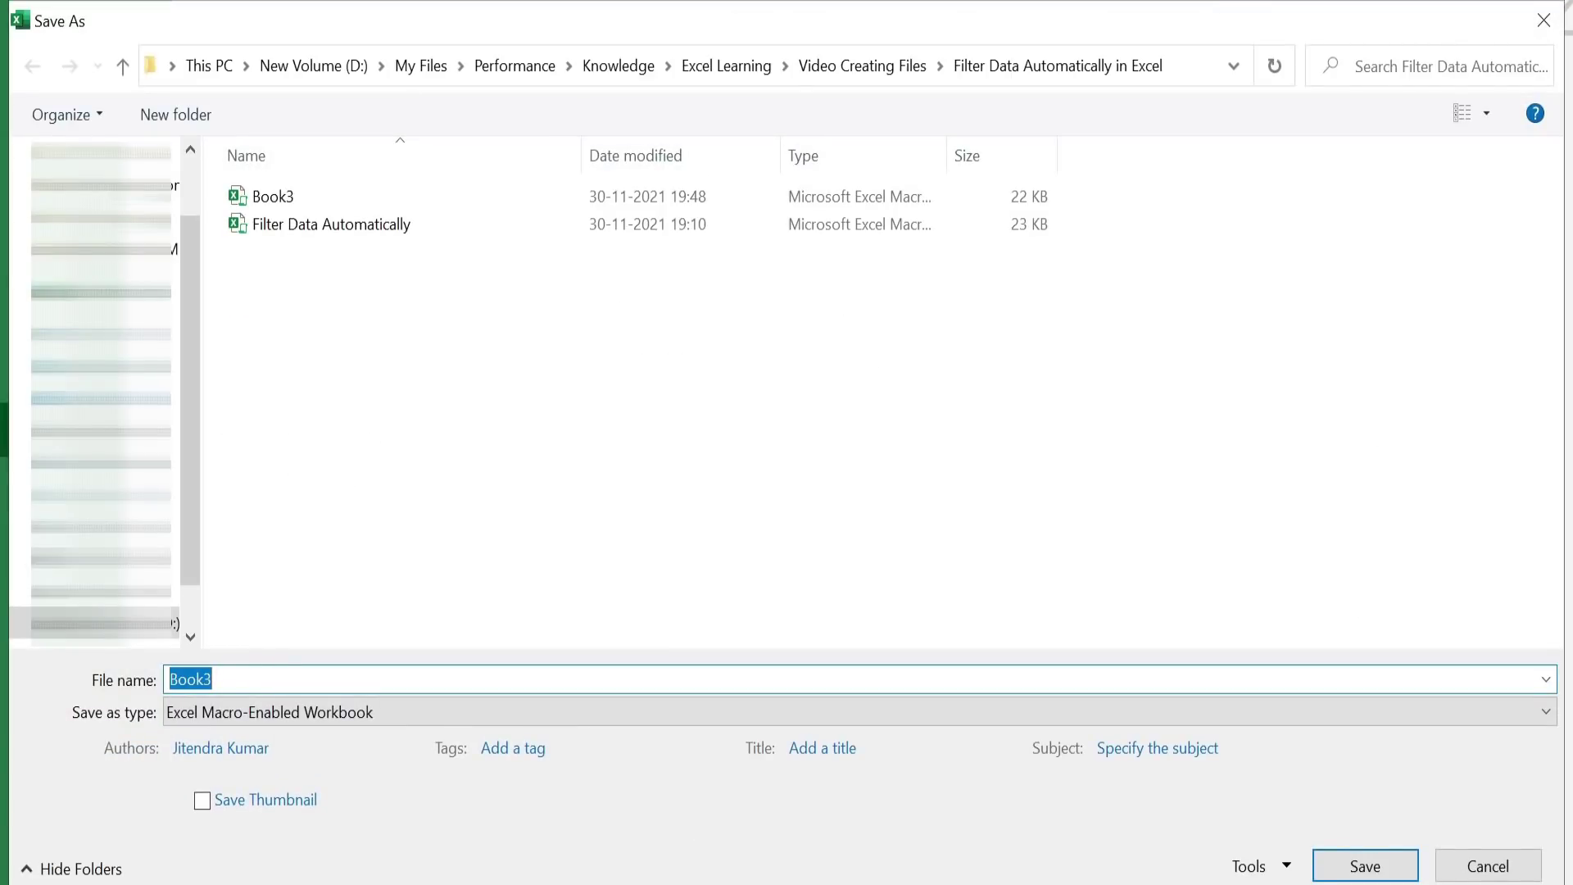
pyautogui.click(213, 679)
pyautogui.press('BackSpace')
pyautogui.press('BackSpace')
pyautogui.press('BackSpace')
pyautogui.write('Filter Data New')
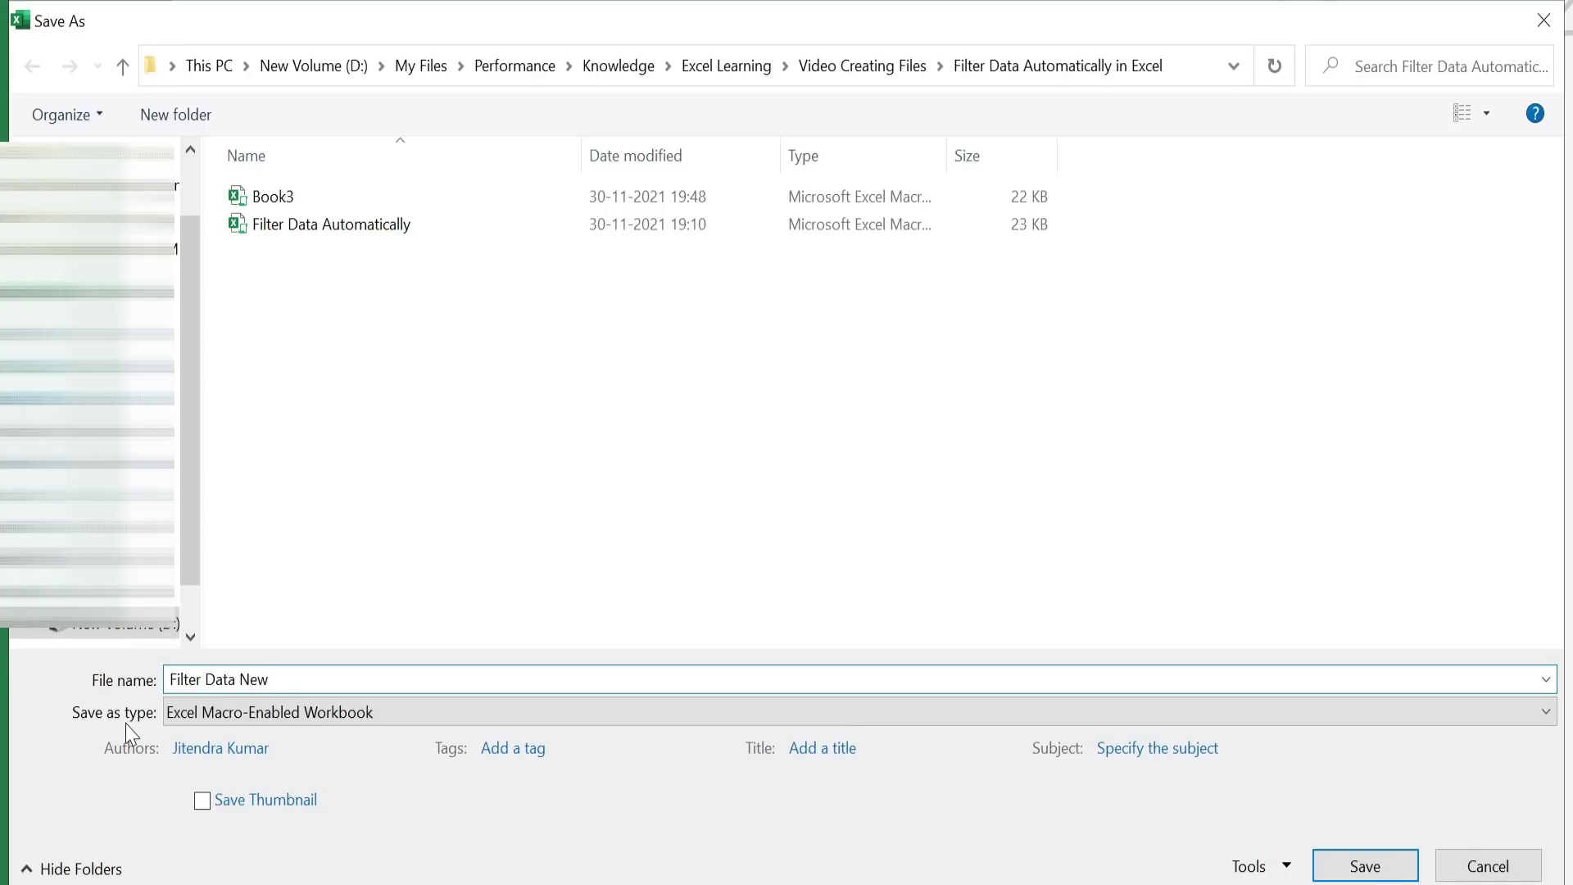
pyautogui.click(257, 712)
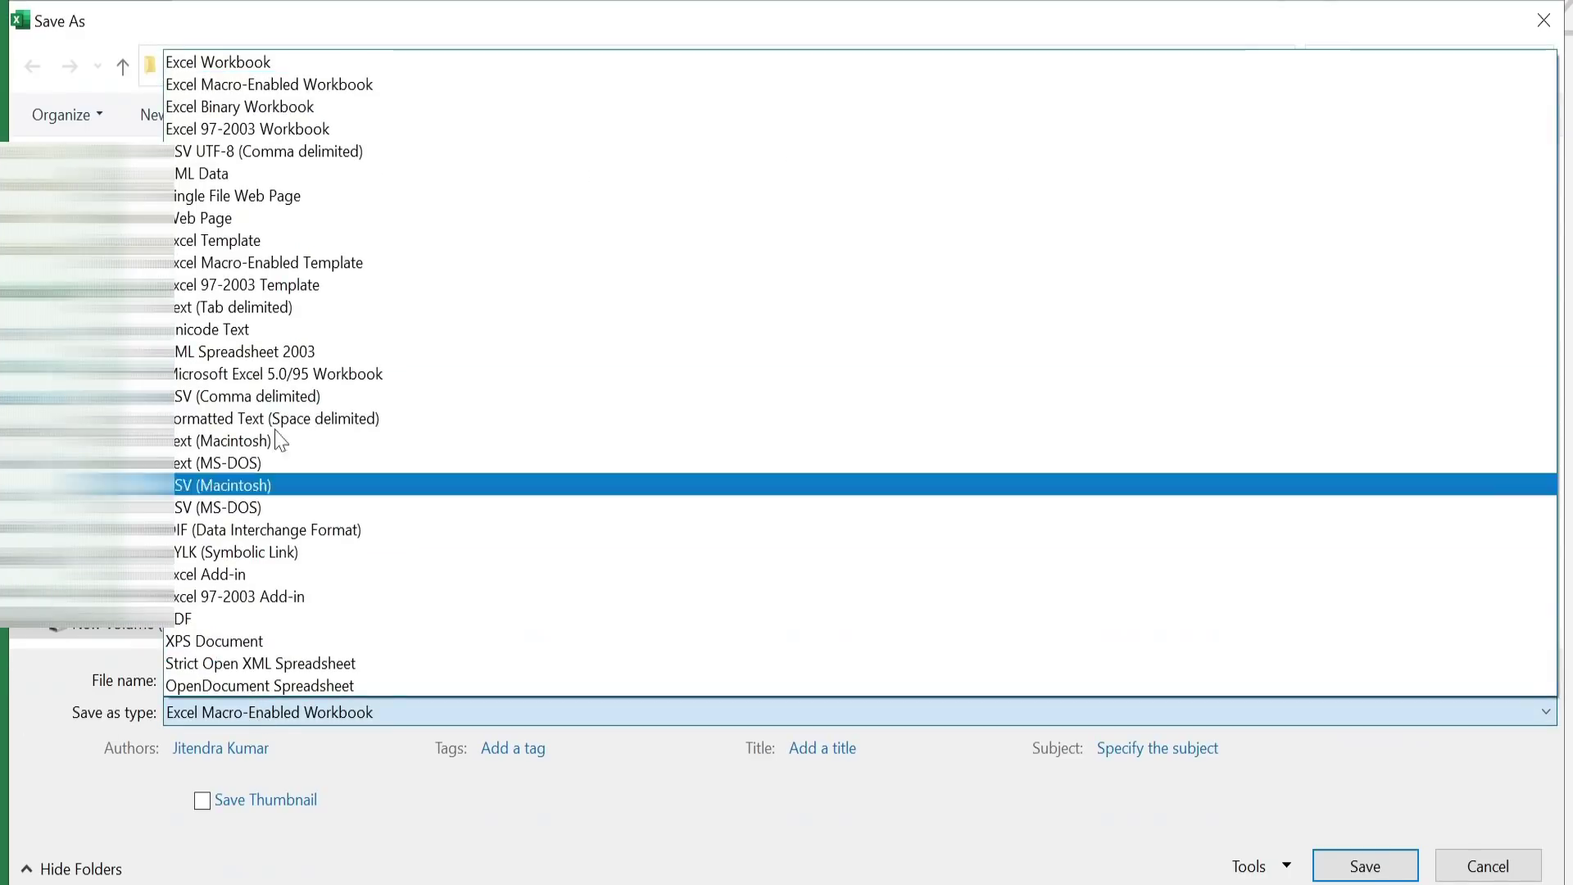
pyautogui.click(255, 88)
pyautogui.click(1356, 866)
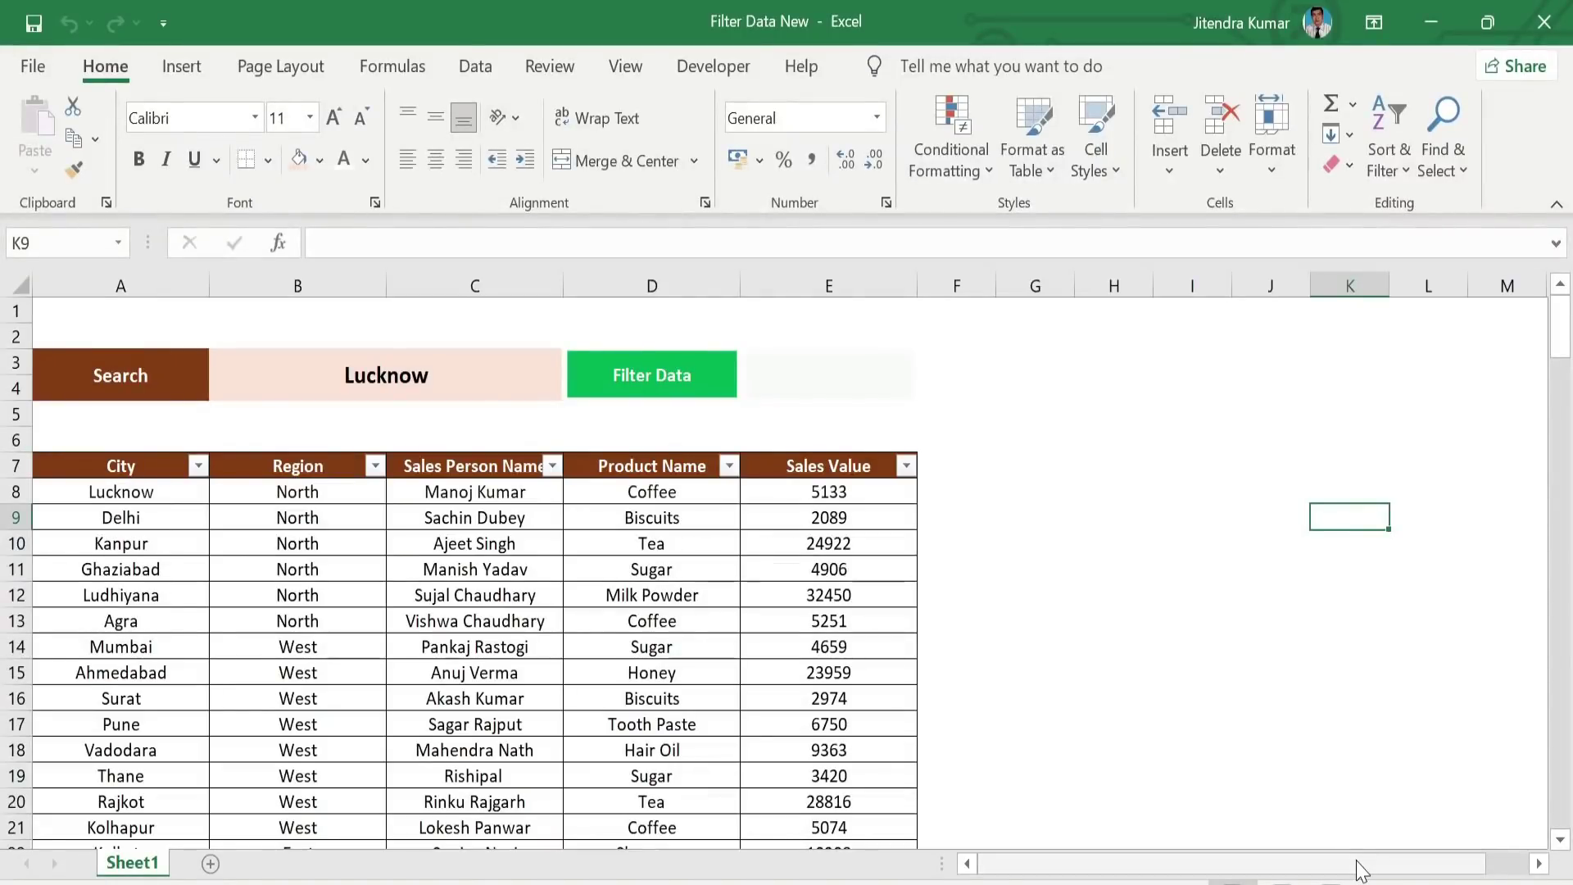